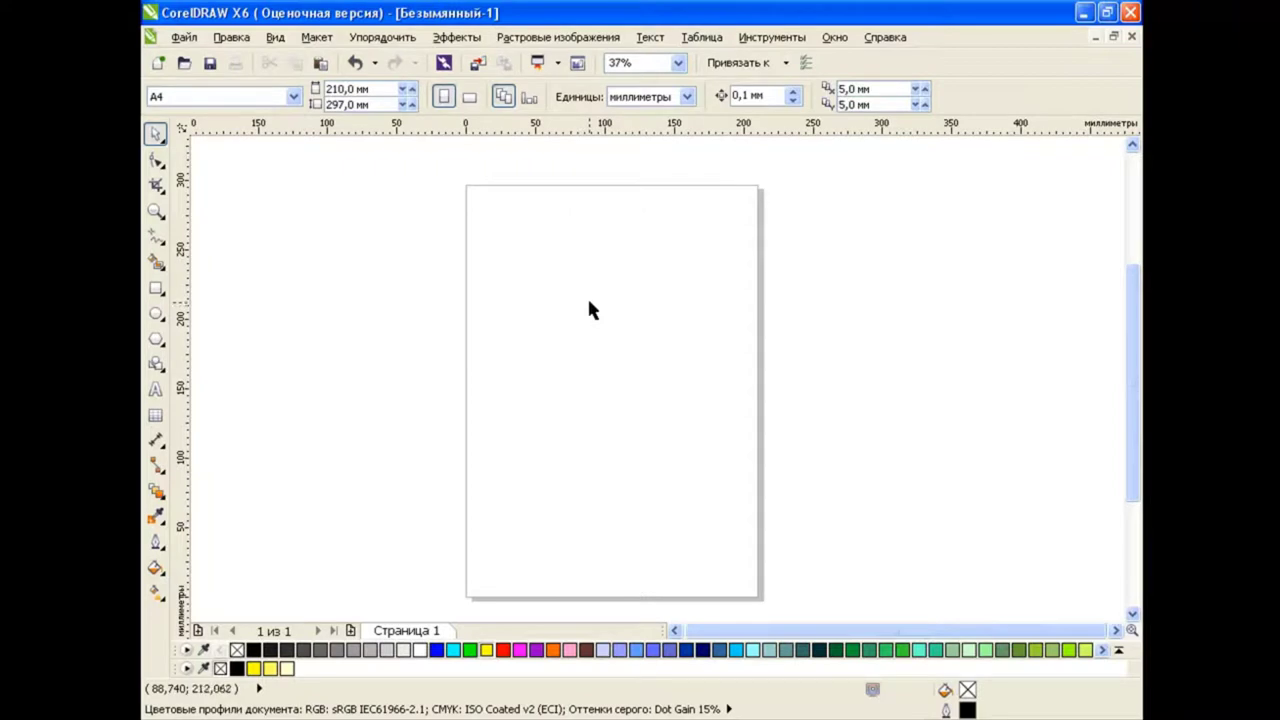
Cover the page with a rectangle and fill it dark navy, RGB 0, 20, 50
click(155, 288)
drag(438, 157, 794, 566)
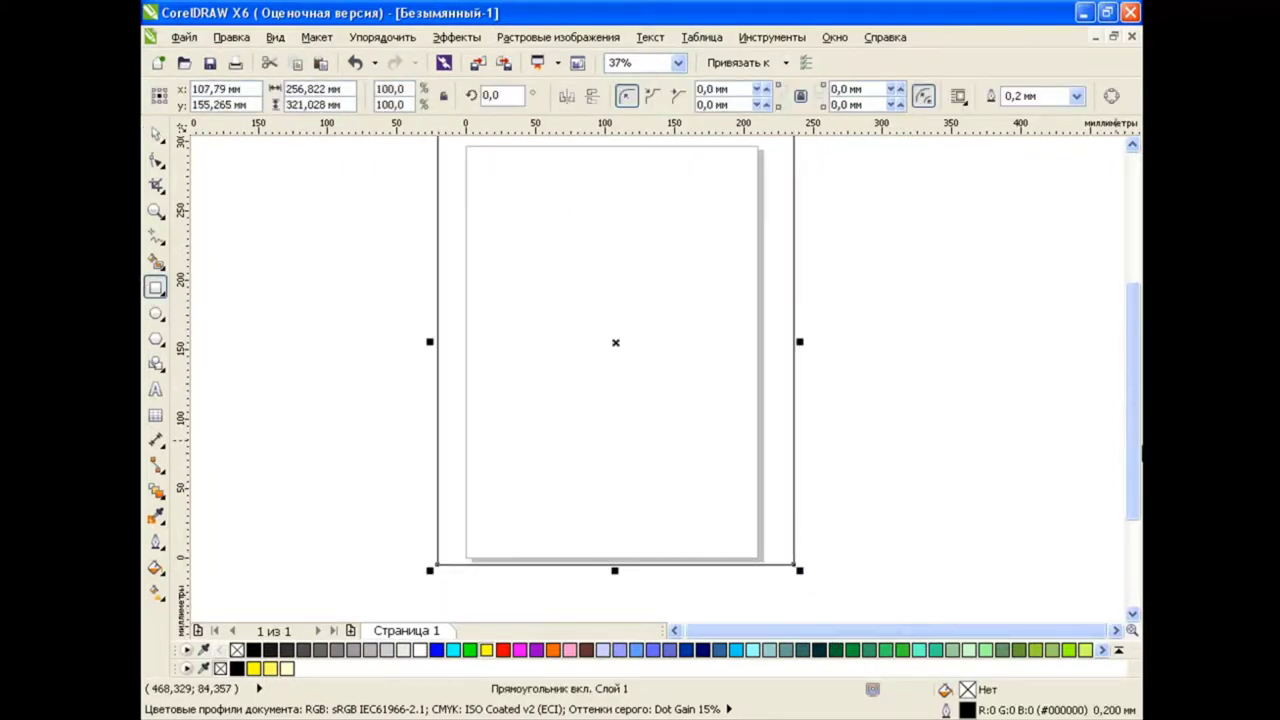
scroll(1130, 414, up, 1)
key(space)
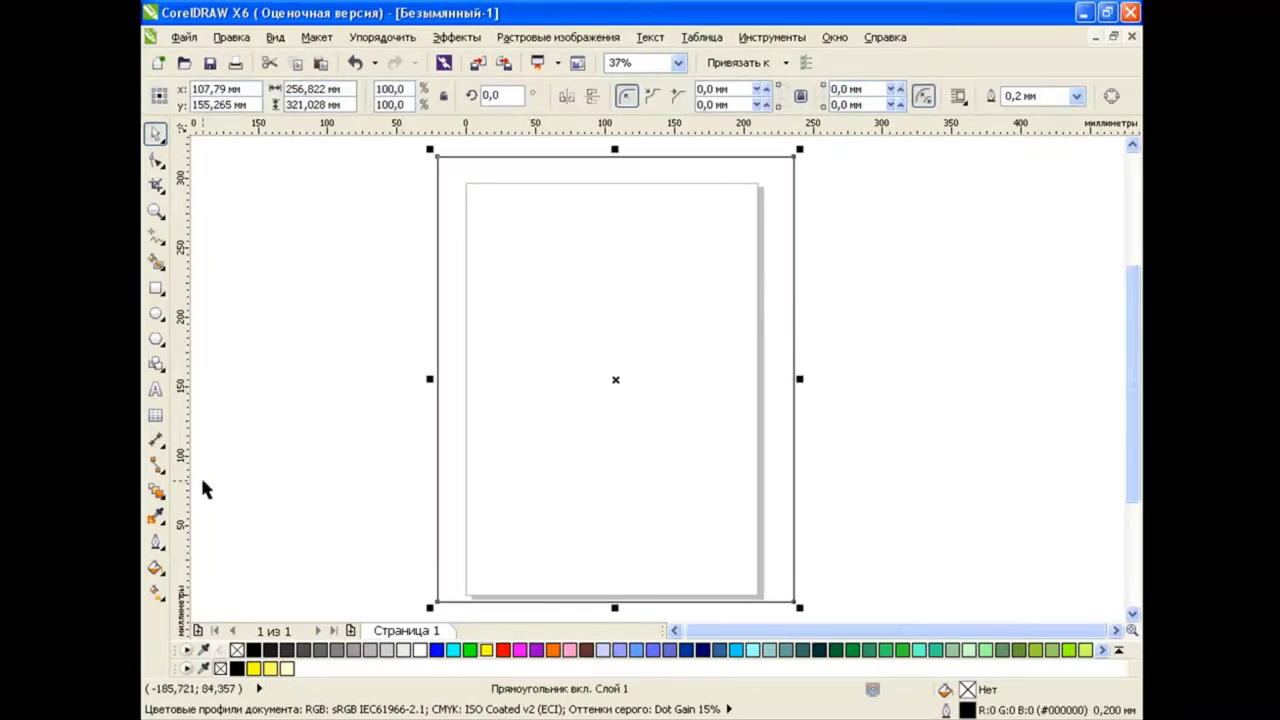
click(155, 567)
click(230, 570)
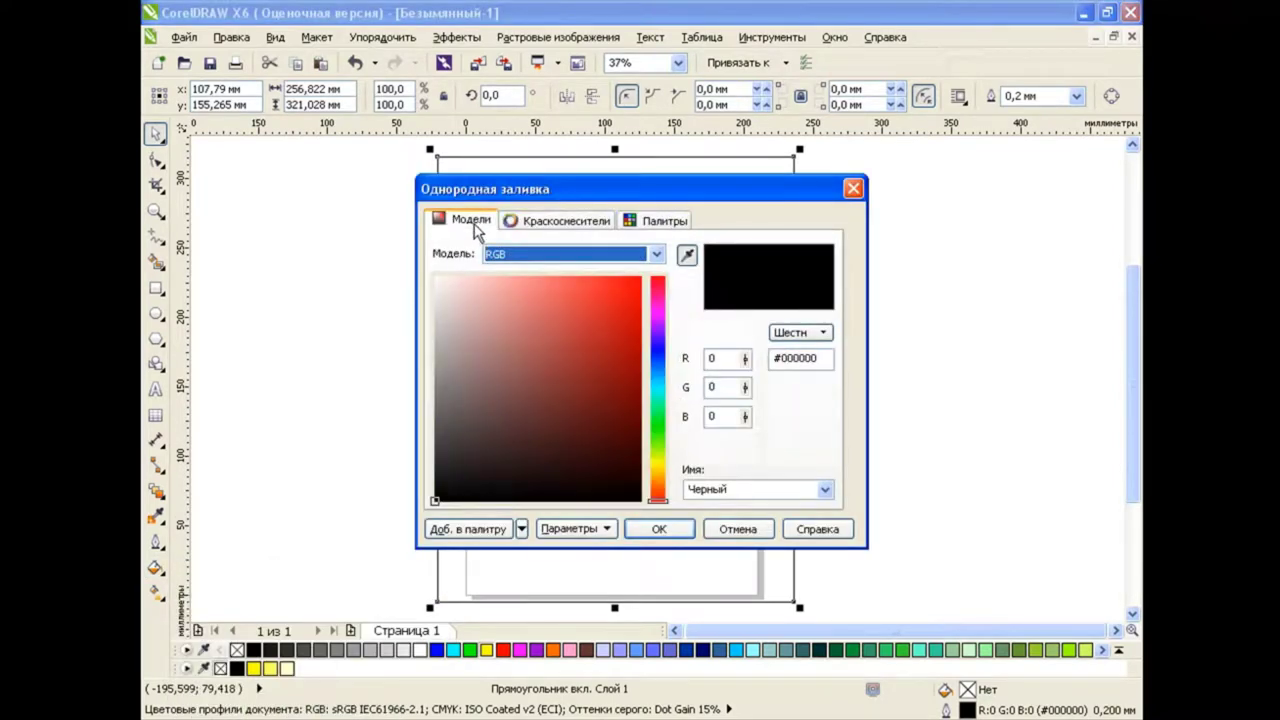
click(715, 387)
click(703, 418)
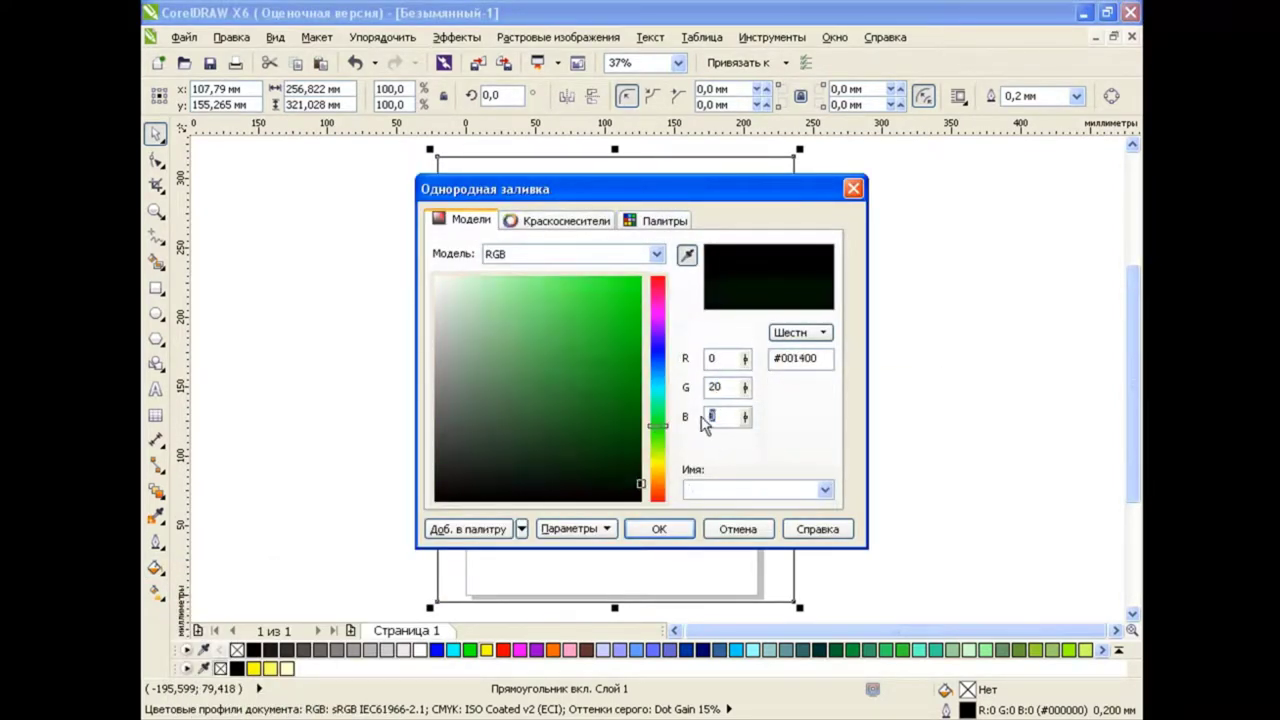
text(50)
key(Tab)
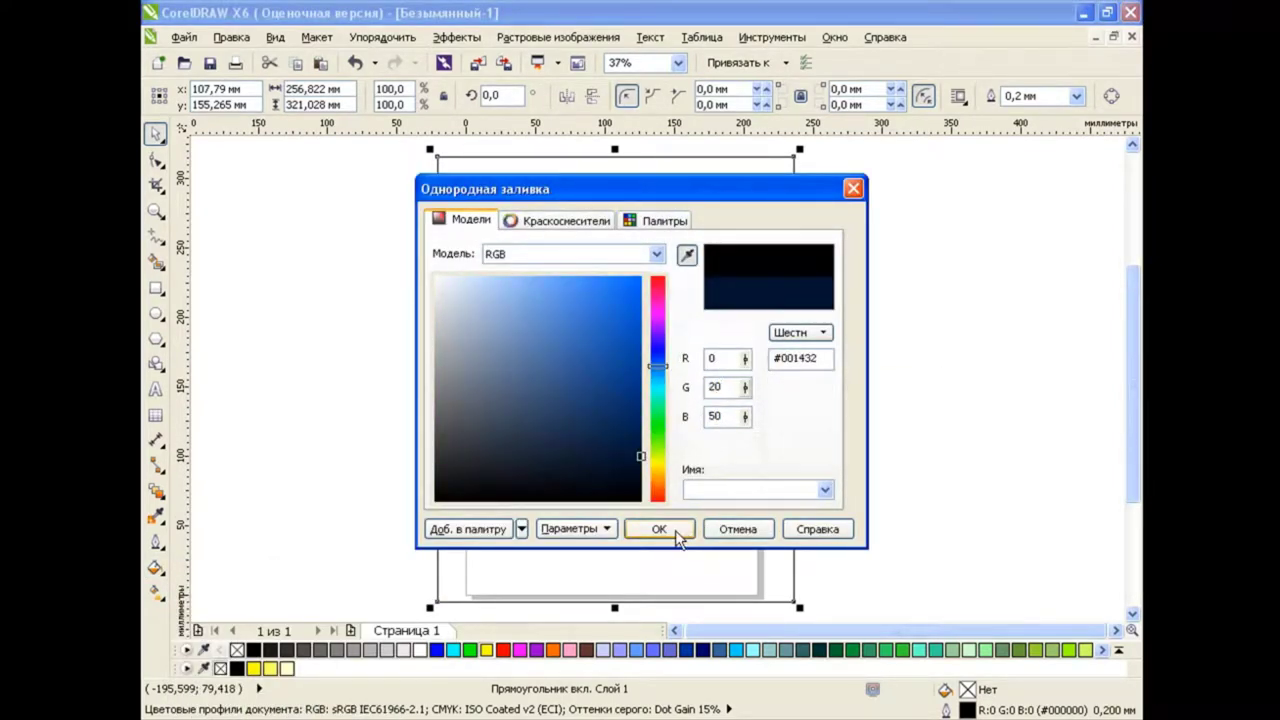
click(675, 530)
click(920, 438)
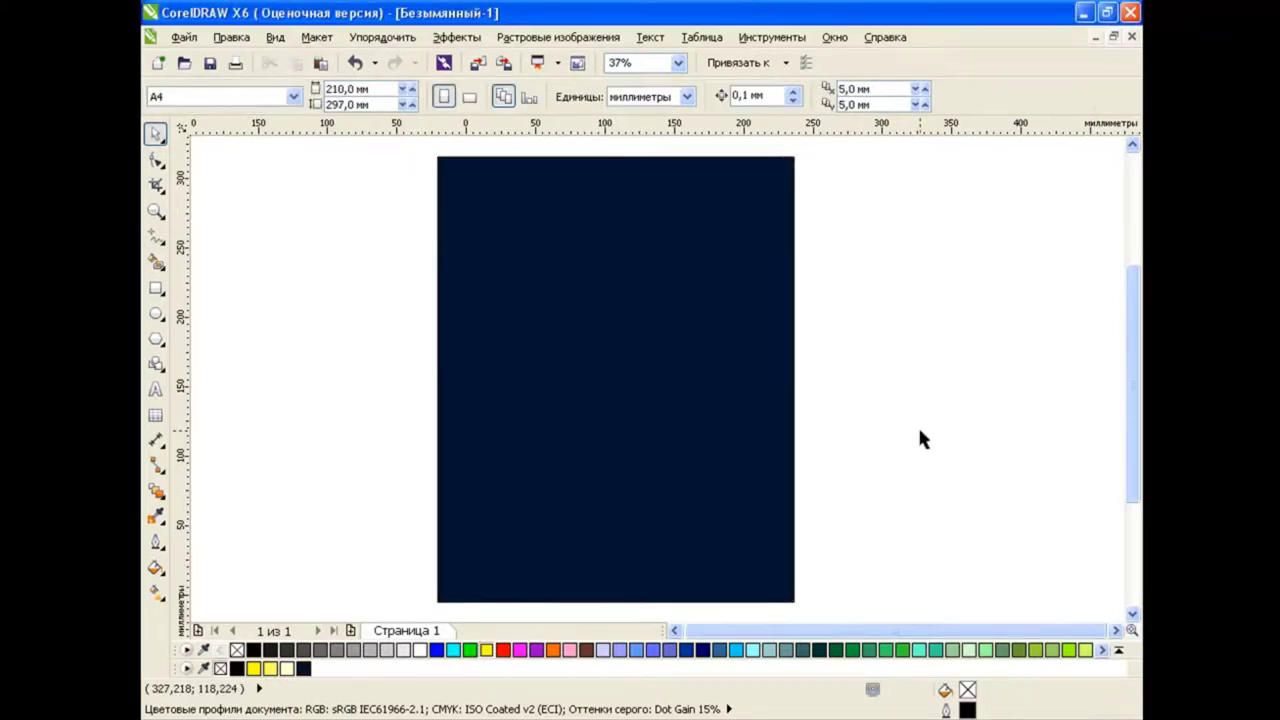
Draw a large circle with a small white concentric copy, and move both upward
click(157, 314)
scroll(506, 256, down, 2)
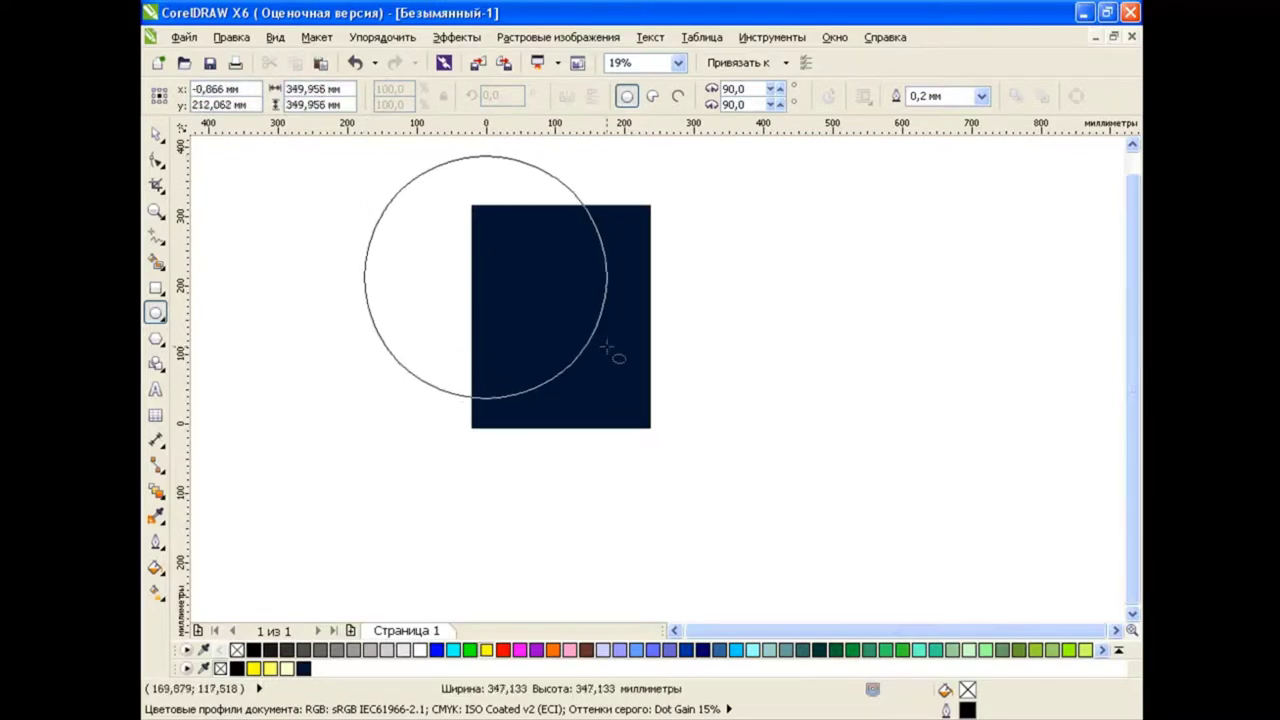
drag(364, 157, 628, 380)
drag(494, 286, 510, 275)
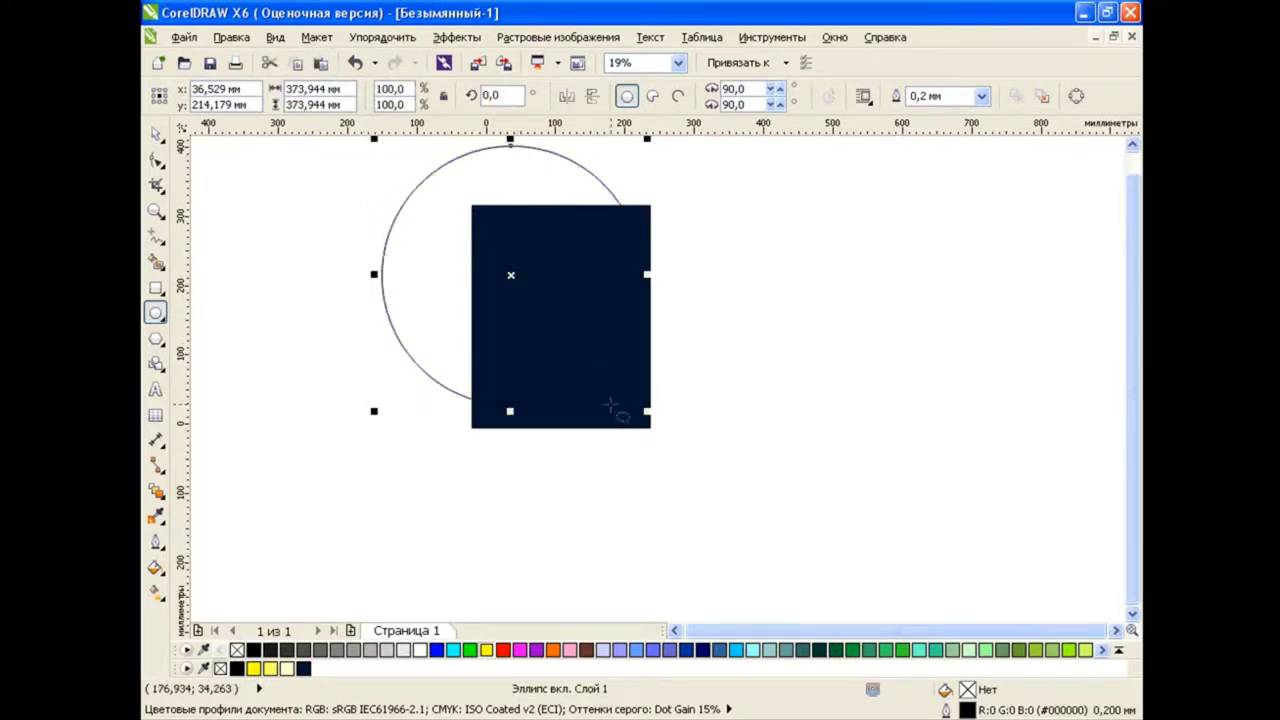
drag(648, 413, 550, 312)
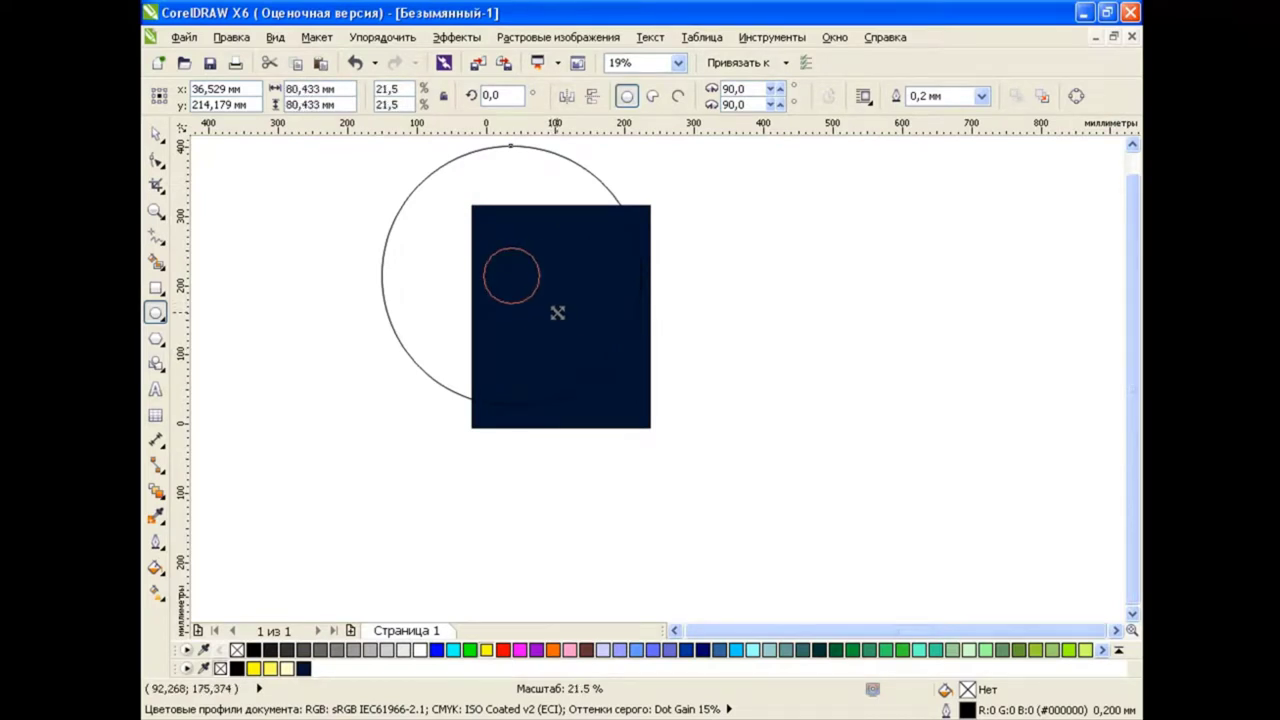
double_click(155, 133)
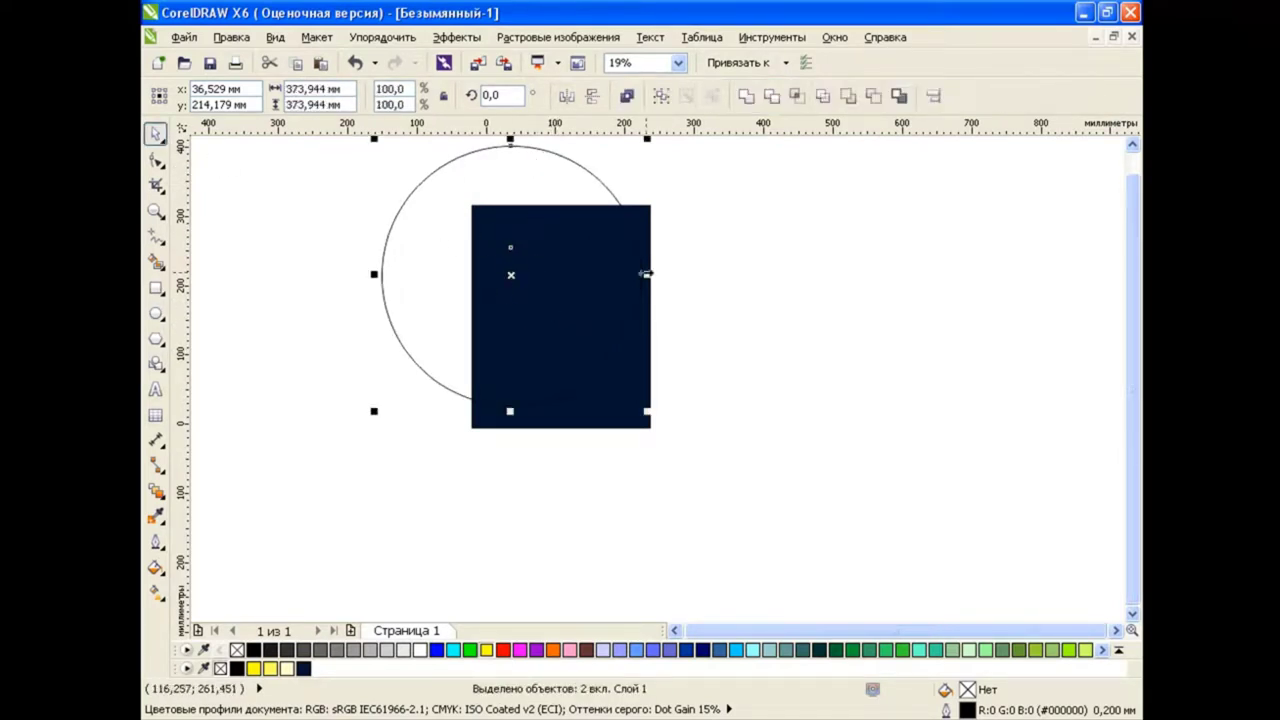
click(511, 277)
click(421, 651)
shift+click(531, 267)
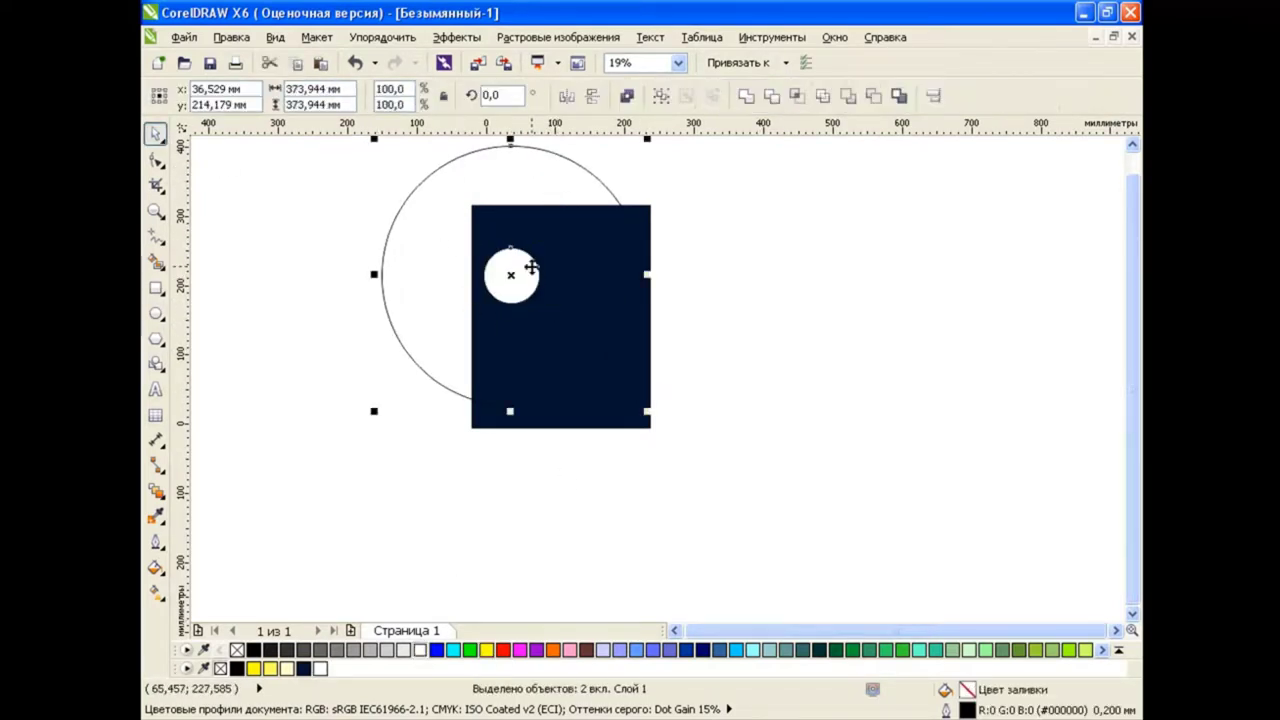
drag(514, 278, 508, 240)
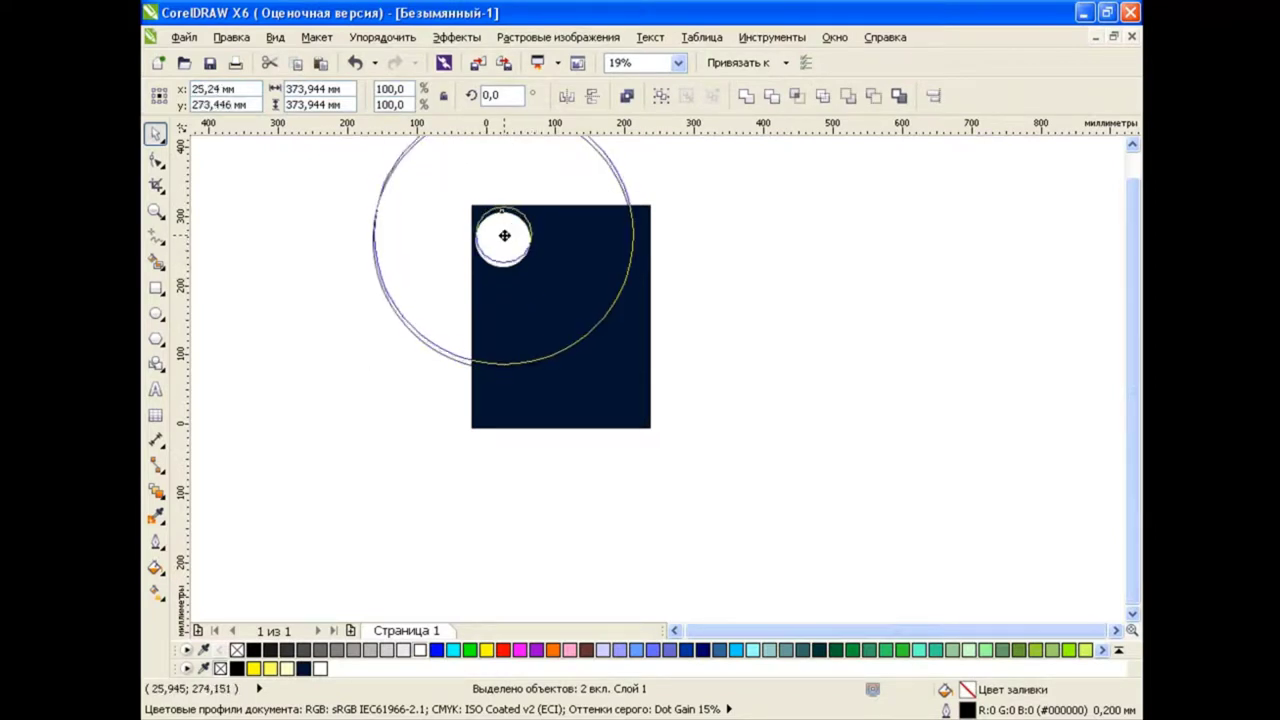
Enlarge the large circle and eyedrop the rectangle's navy colour onto it
shift+click(508, 240)
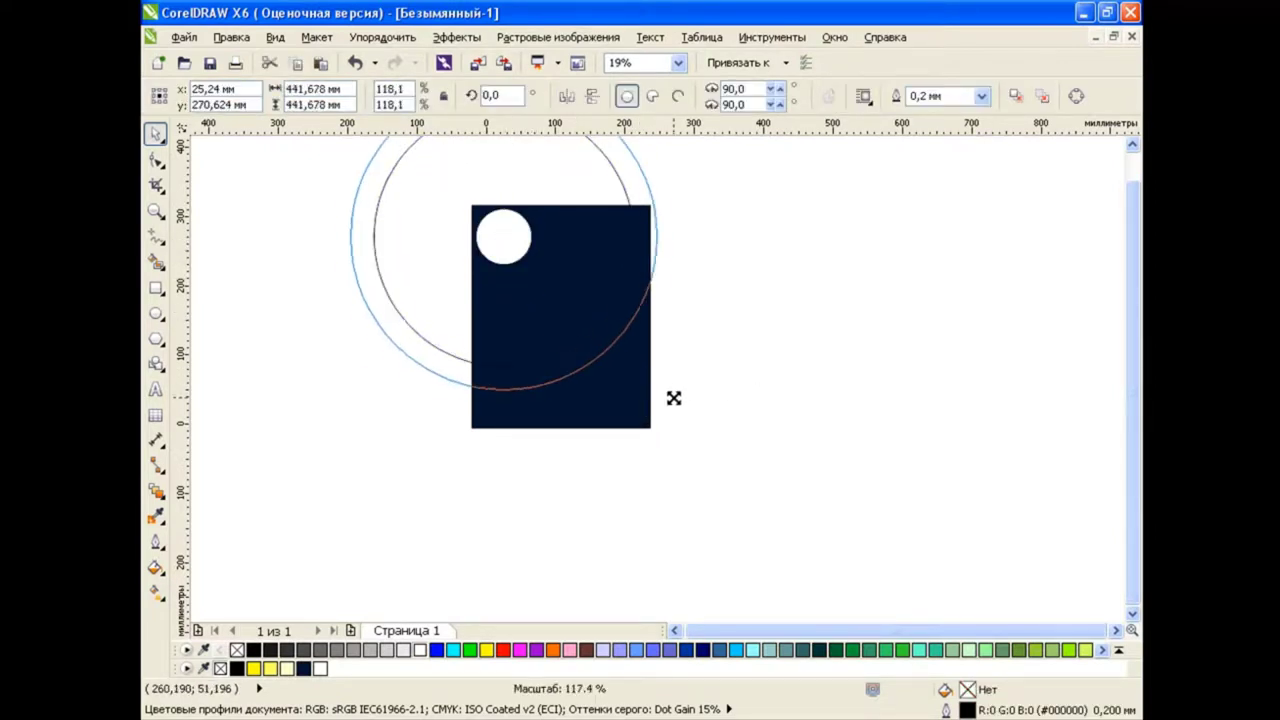
drag(639, 374, 683, 409)
scroll(1128, 410, up, 2)
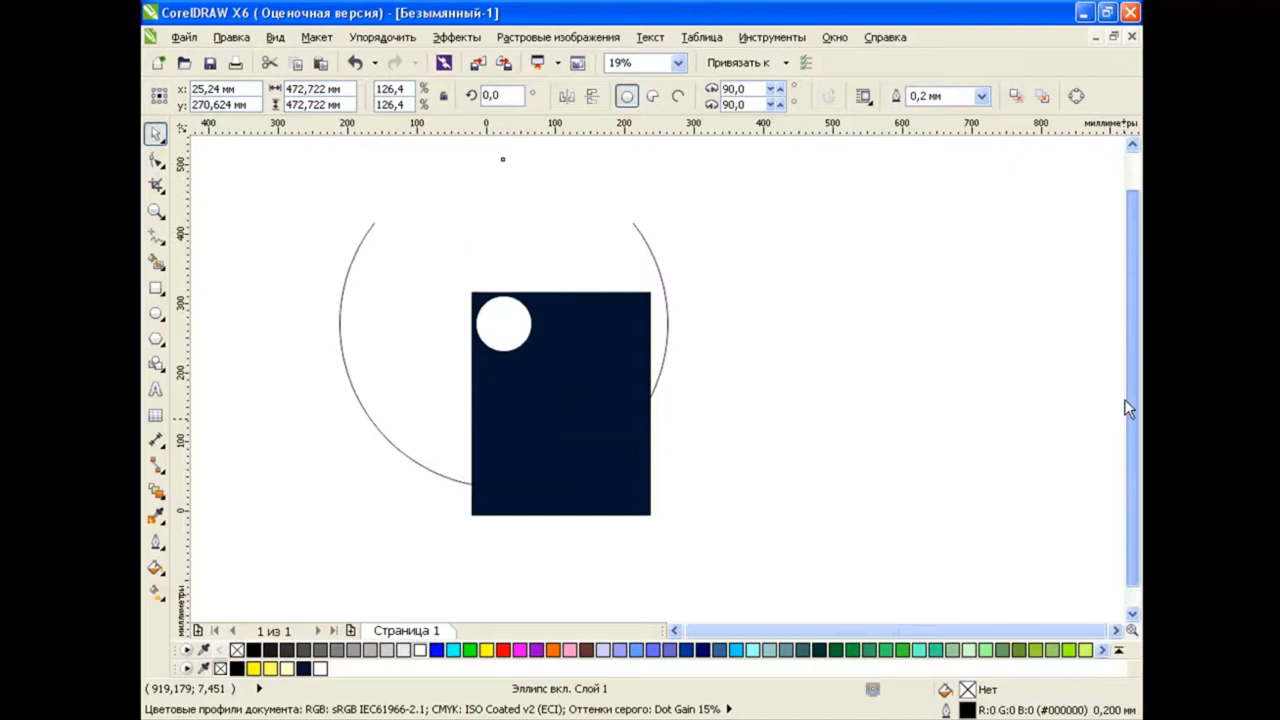
click(740, 388)
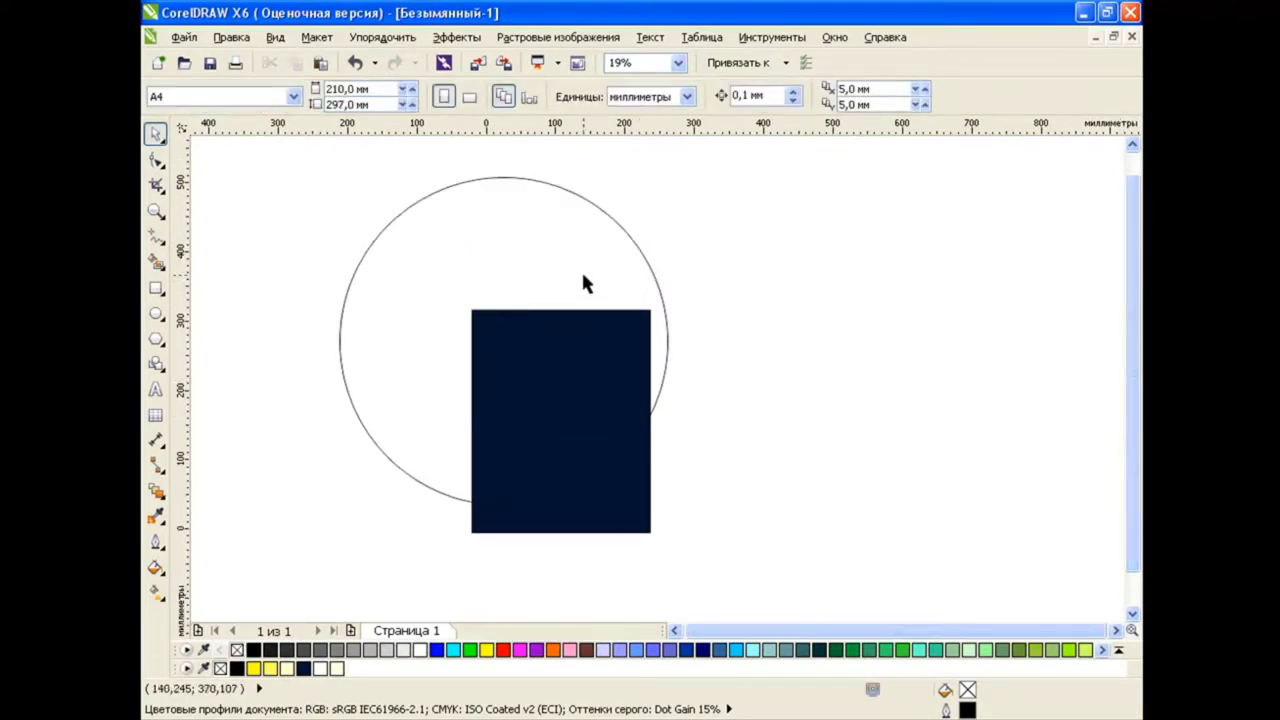
click(557, 277)
click(155, 516)
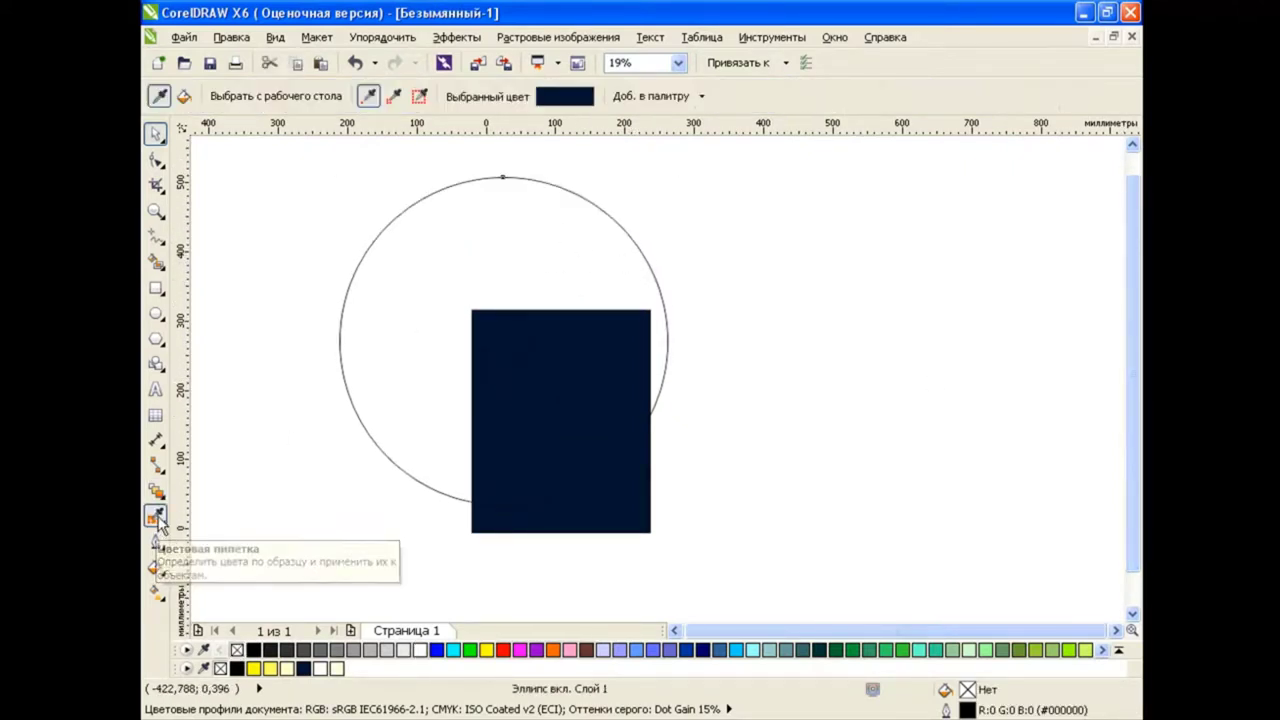
click(617, 485)
click(592, 260)
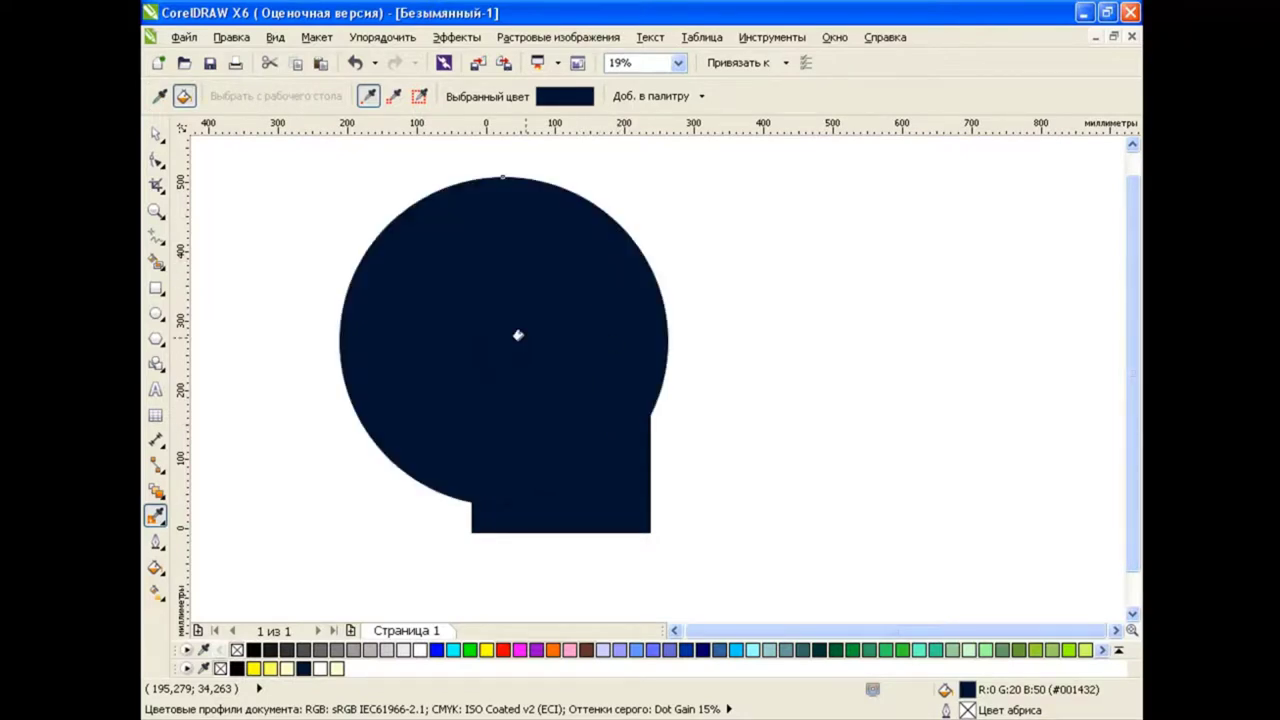
key(space)
Fill the small centre circle pale yellow and blend it into the large circle
click(155, 567)
click(237, 582)
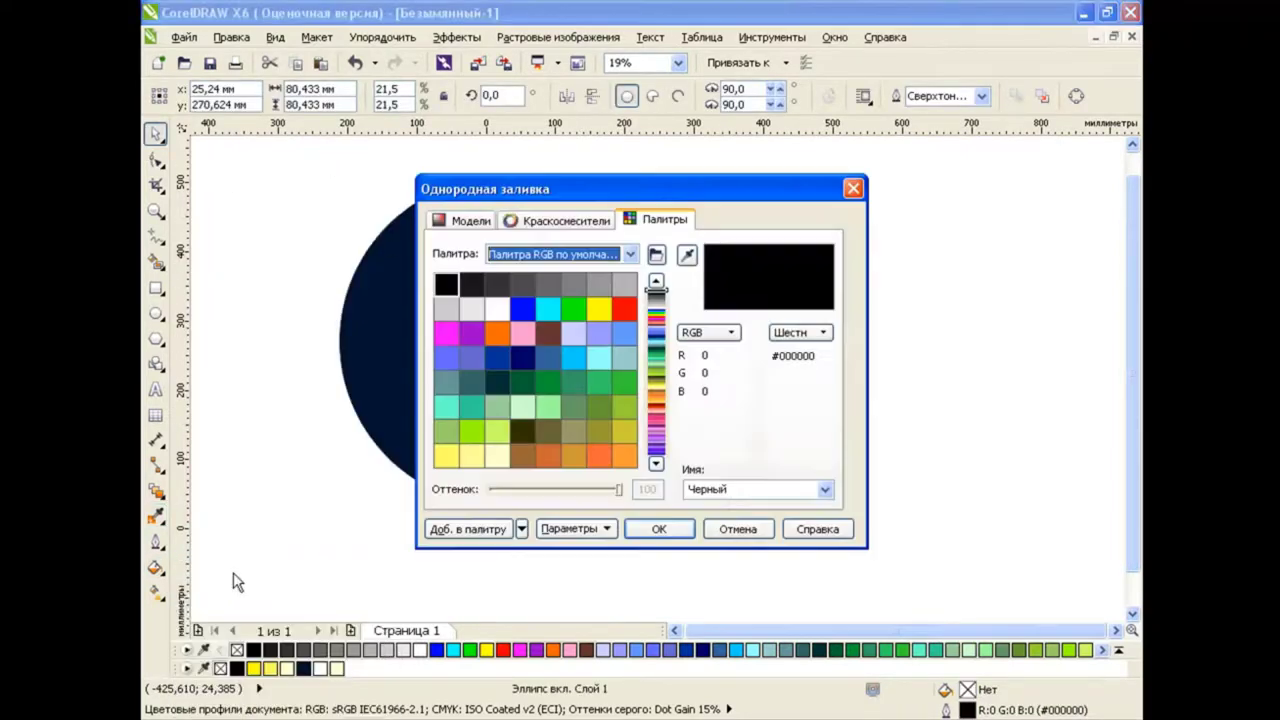
click(474, 234)
click(658, 462)
click(471, 276)
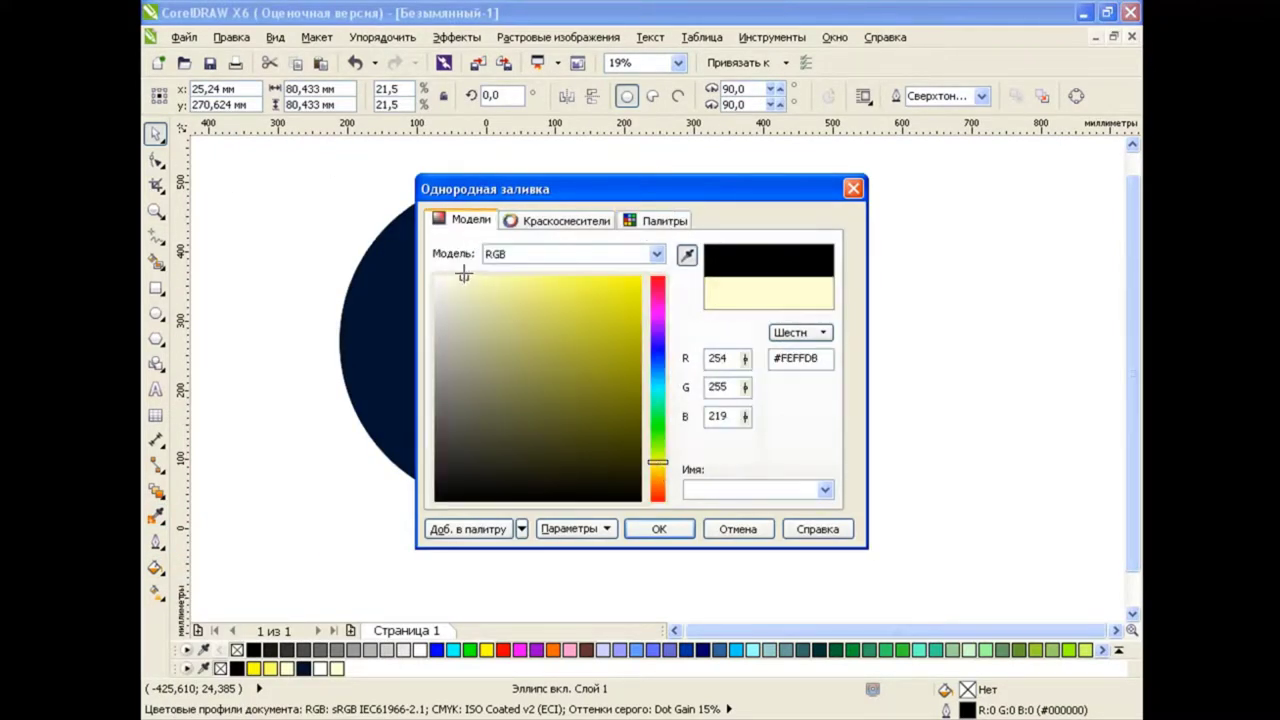
drag(447, 274, 477, 275)
click(659, 529)
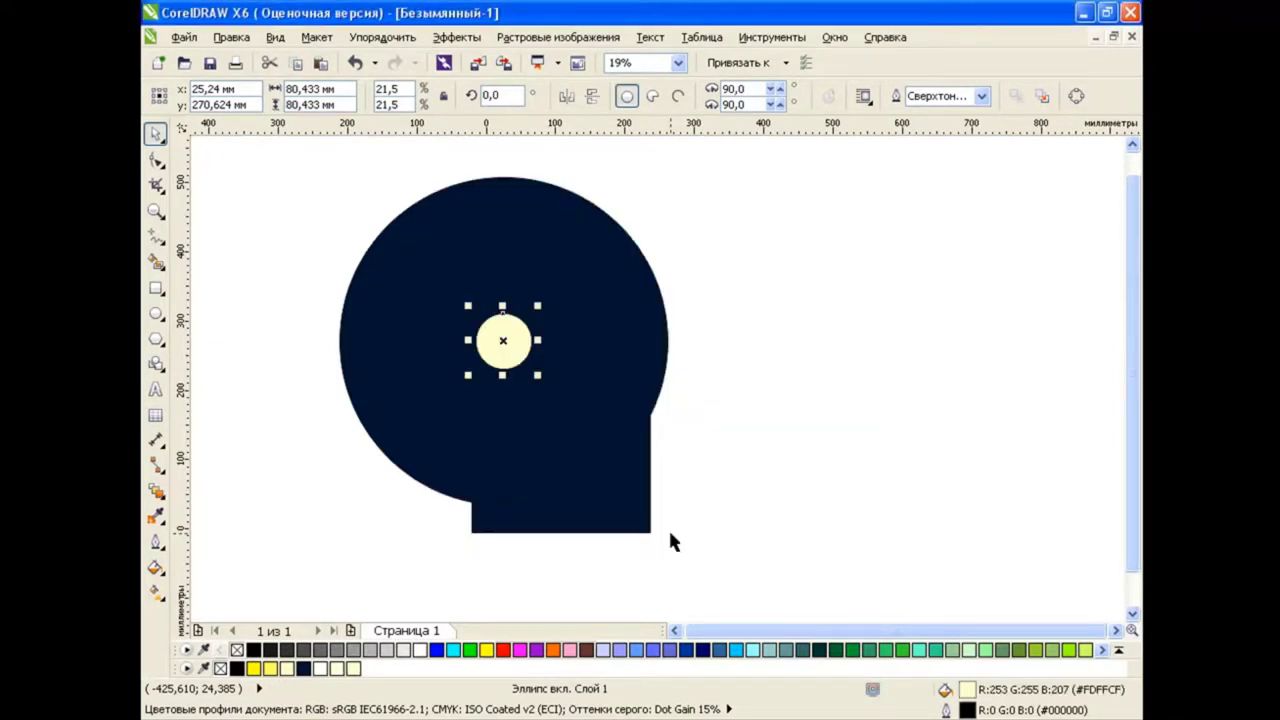
click(157, 490)
drag(520, 366, 545, 398)
text(200)
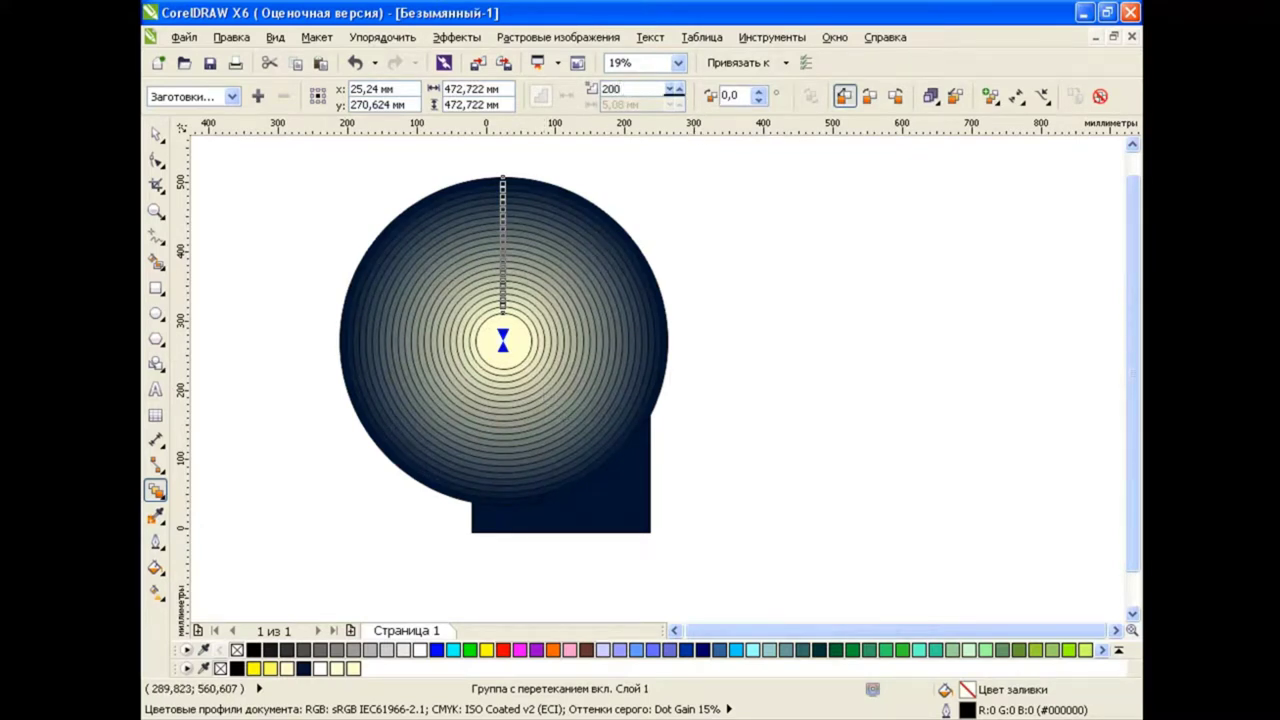
Set the blend to 200 steps and push the object and colour acceleration right
key(Return)
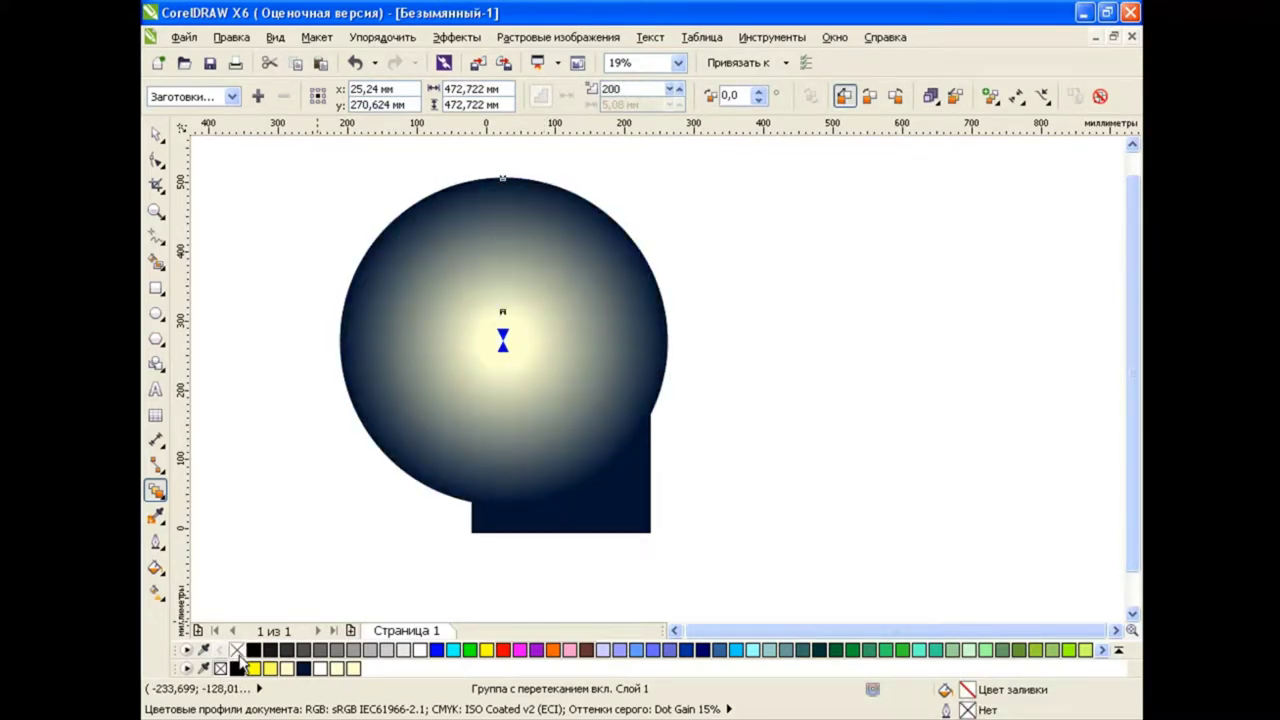
click(931, 97)
drag(1040, 157, 1059, 162)
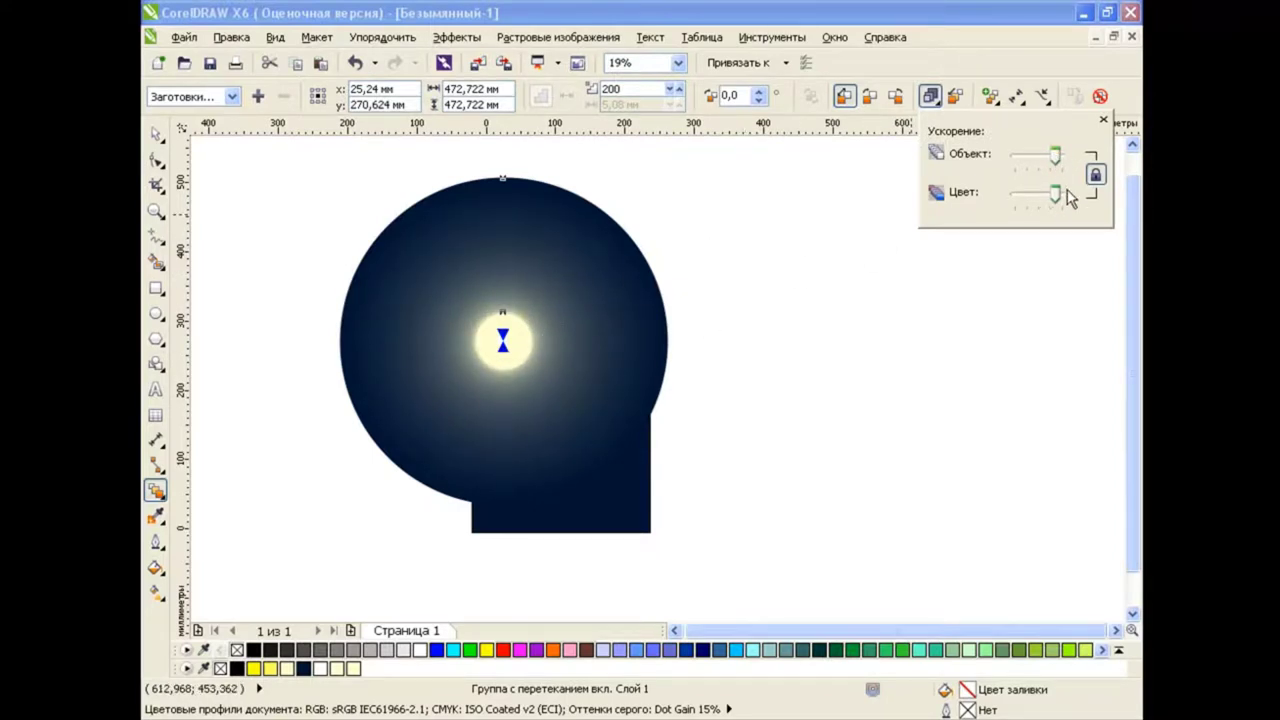
click(783, 347)
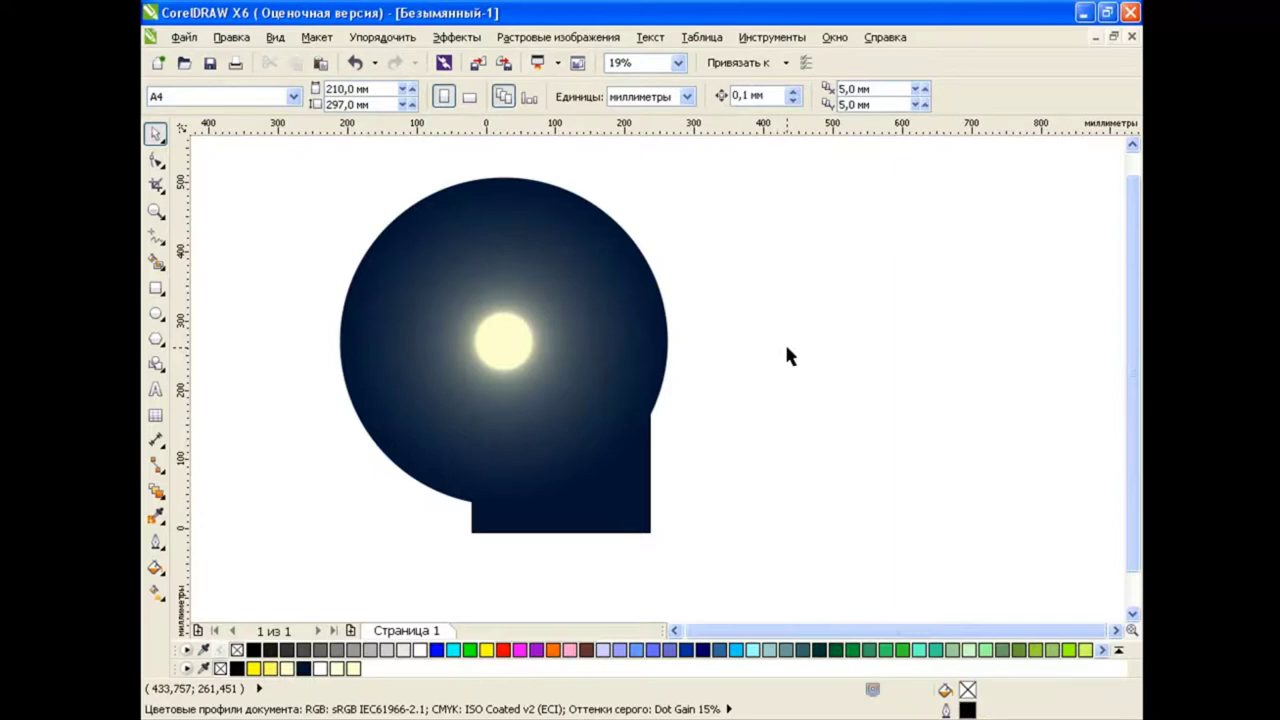
click(619, 340)
PowerClip the glow inside the navy rectangle and move it to the top-left corner
drag(600, 331, 630, 505)
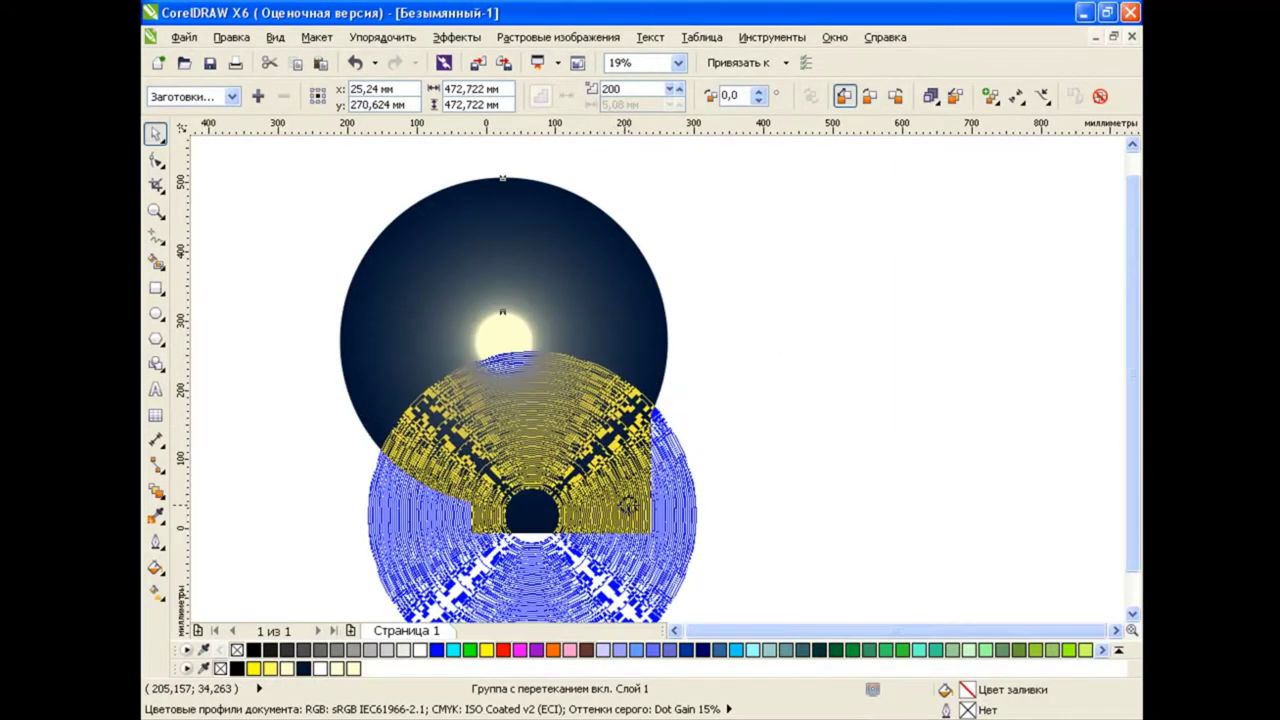
click(697, 609)
click(456, 37)
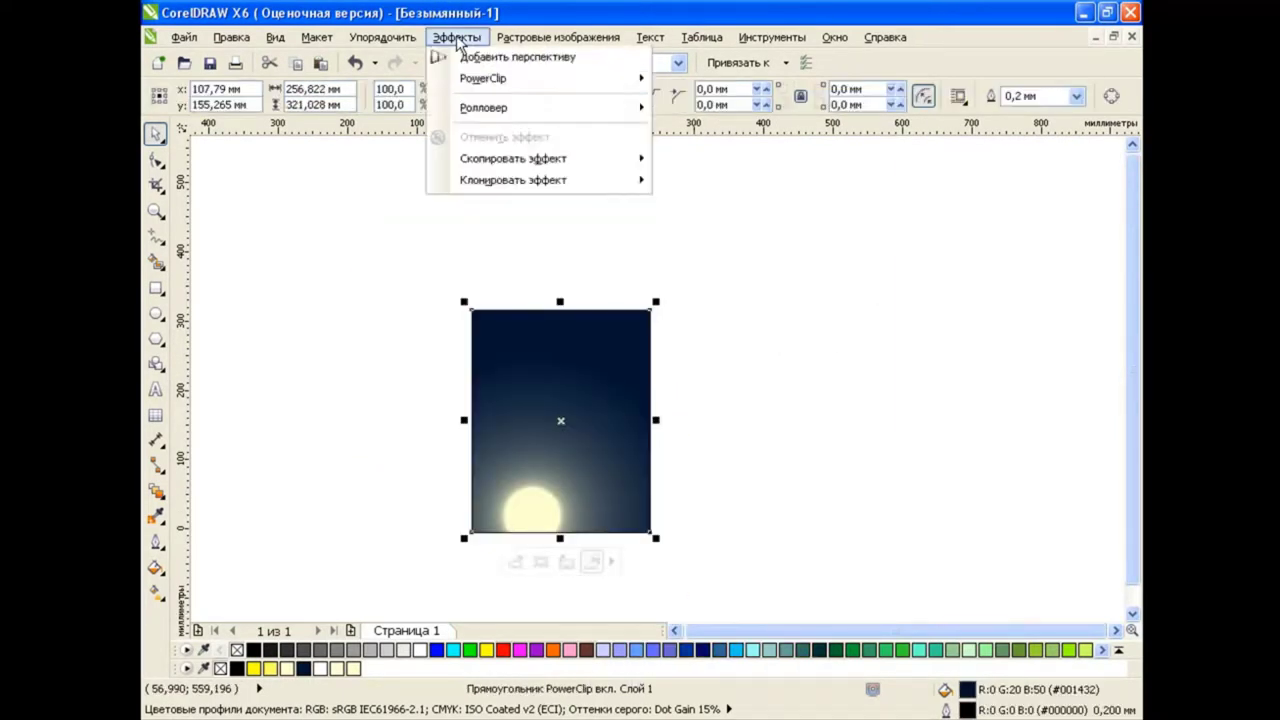
click(740, 363)
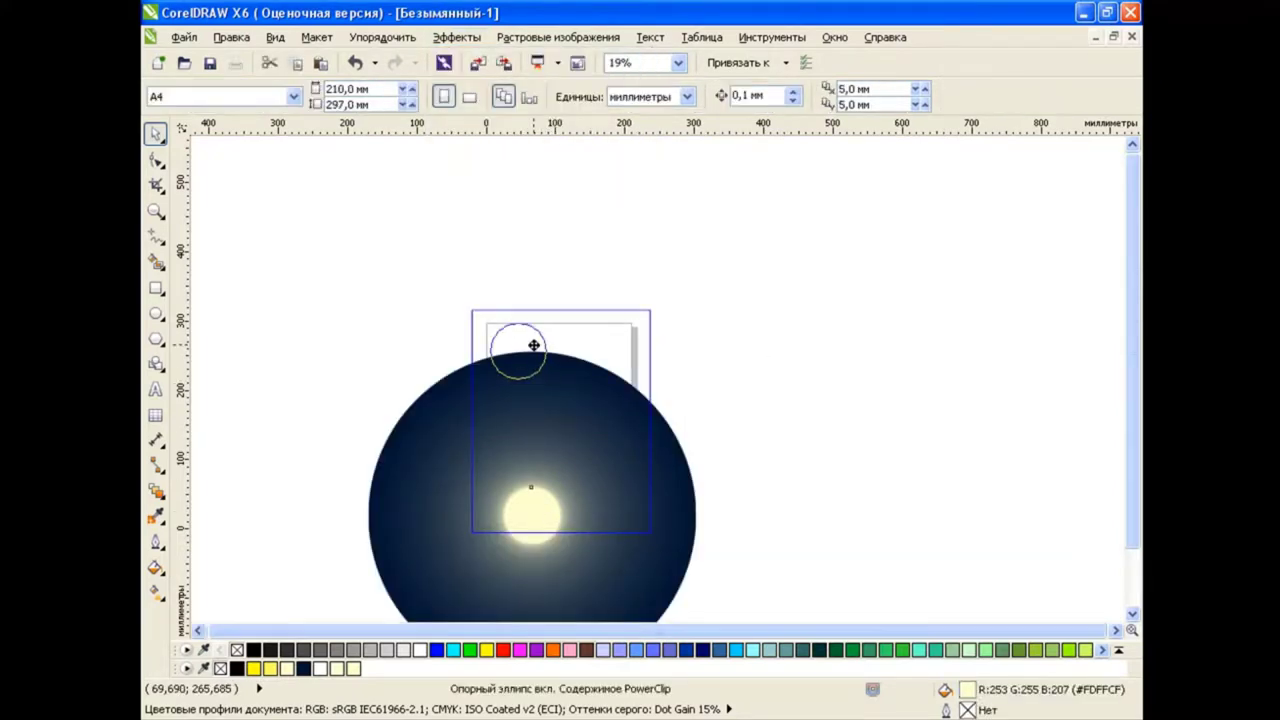
drag(547, 513, 512, 349)
key(ctrl+z)
mouse_move(623, 451)
mouse_down()
mouse_move(562, 348)
mouse_move(548, 280)
mouse_up()
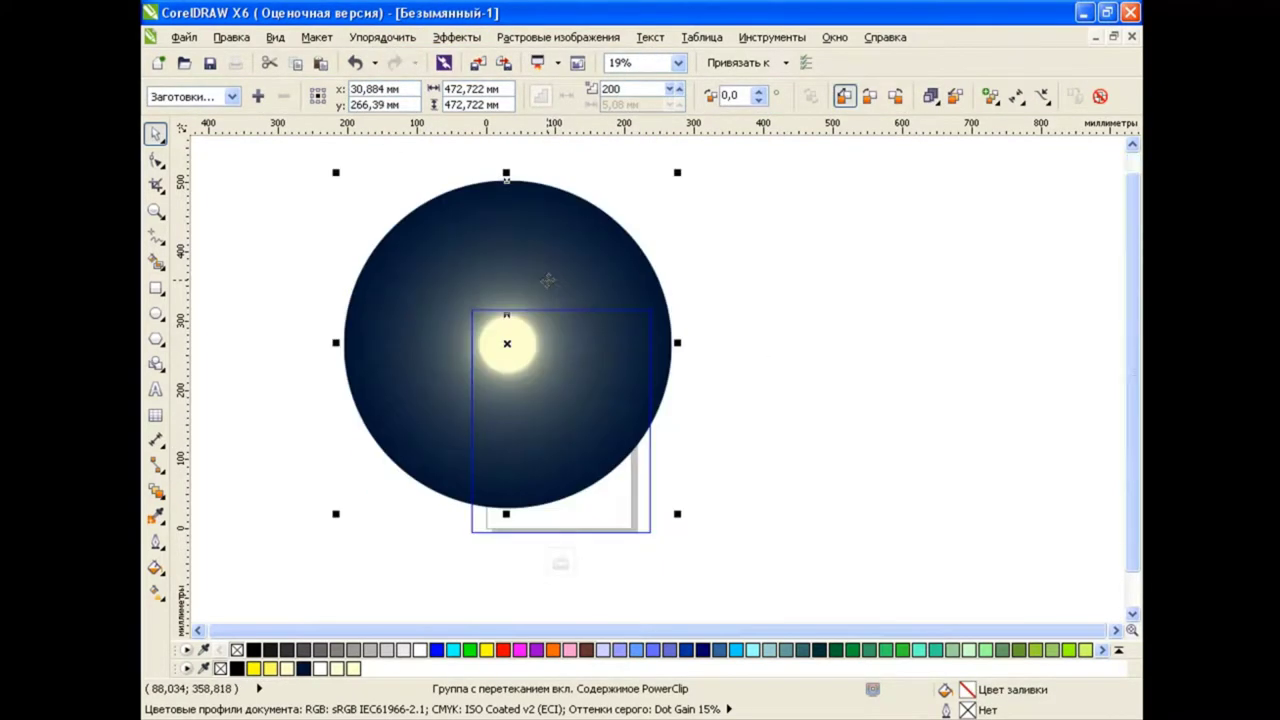
Finish editing the PowerClip contents and save the drawing as moon.cdr
click(456, 37)
click(760, 382)
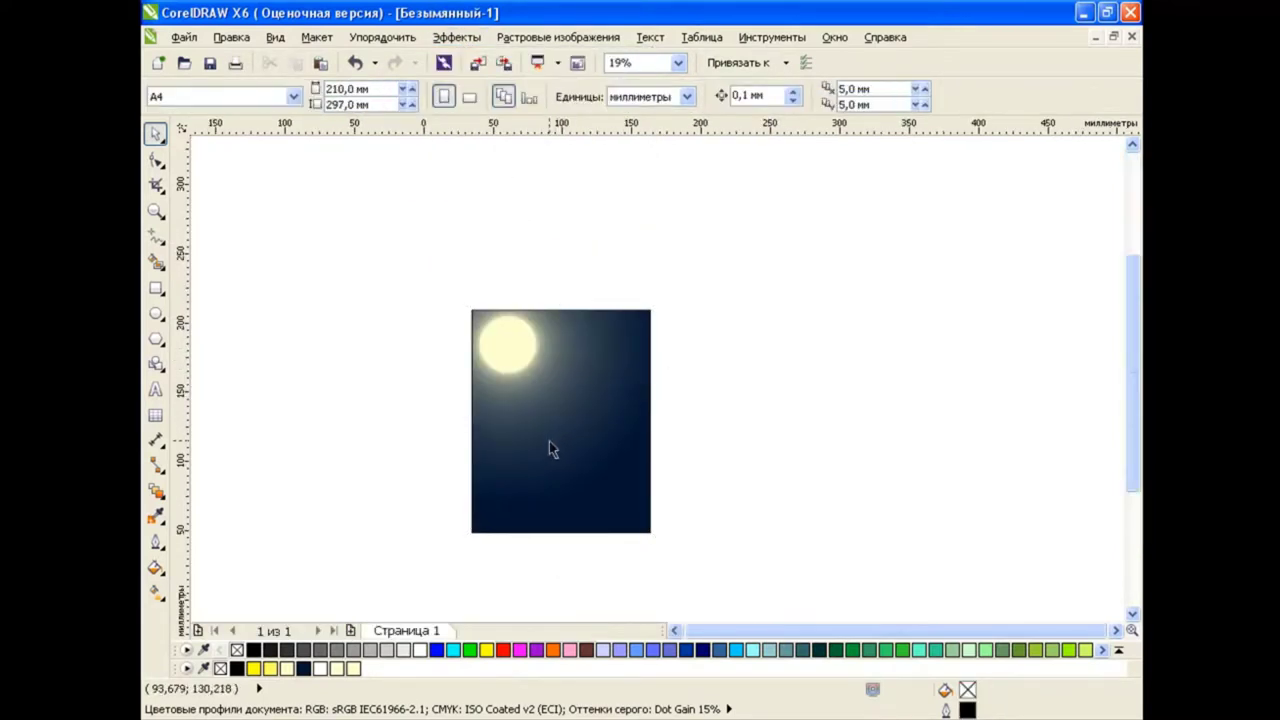
scroll(549, 441, up, 2)
key(ctrl+s)
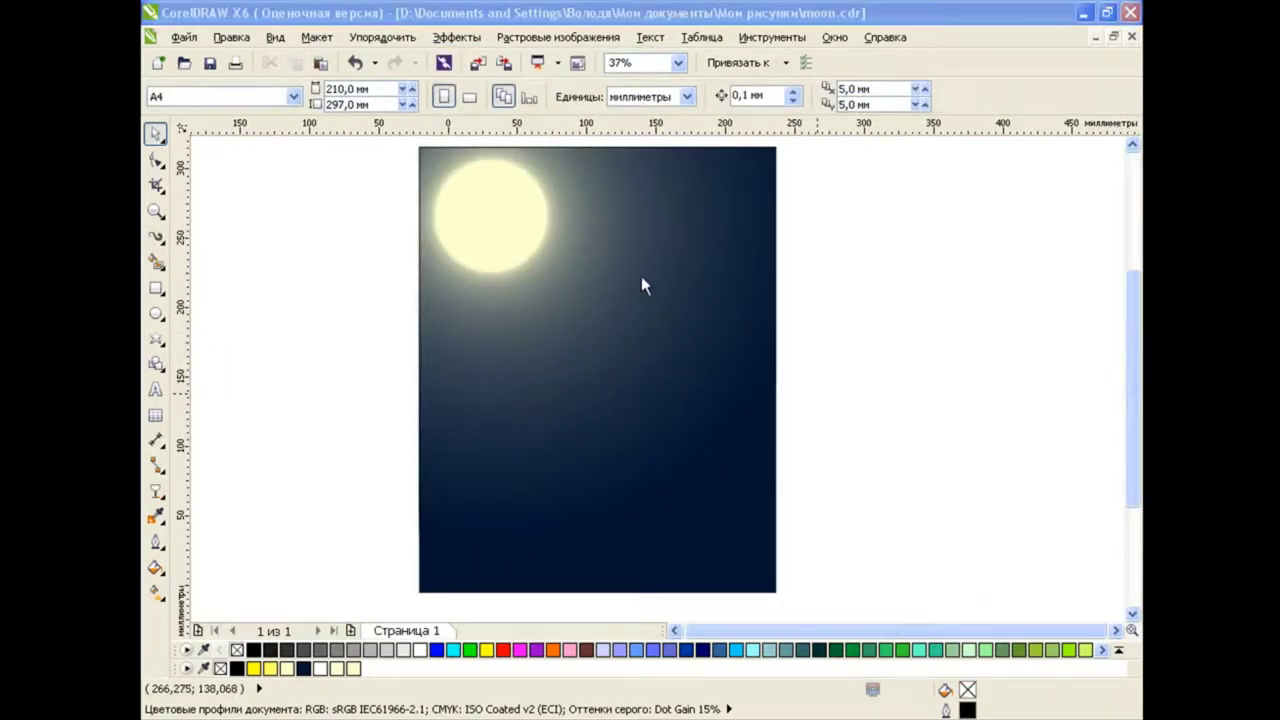
Draw a white circle with no outline in the upper sky
click(156, 314)
drag(590, 276, 710, 396)
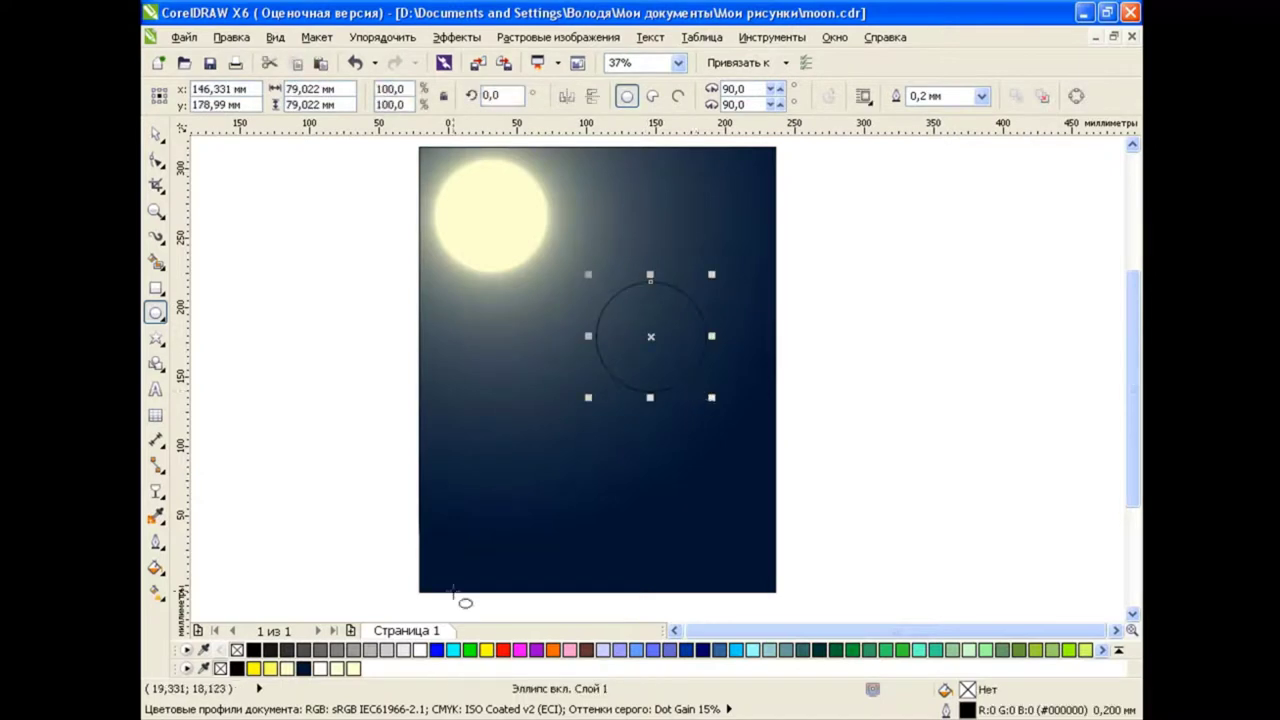
click(420, 650)
right_click(238, 650)
Give the circle a radial fountain transparency with a white end colour
click(156, 490)
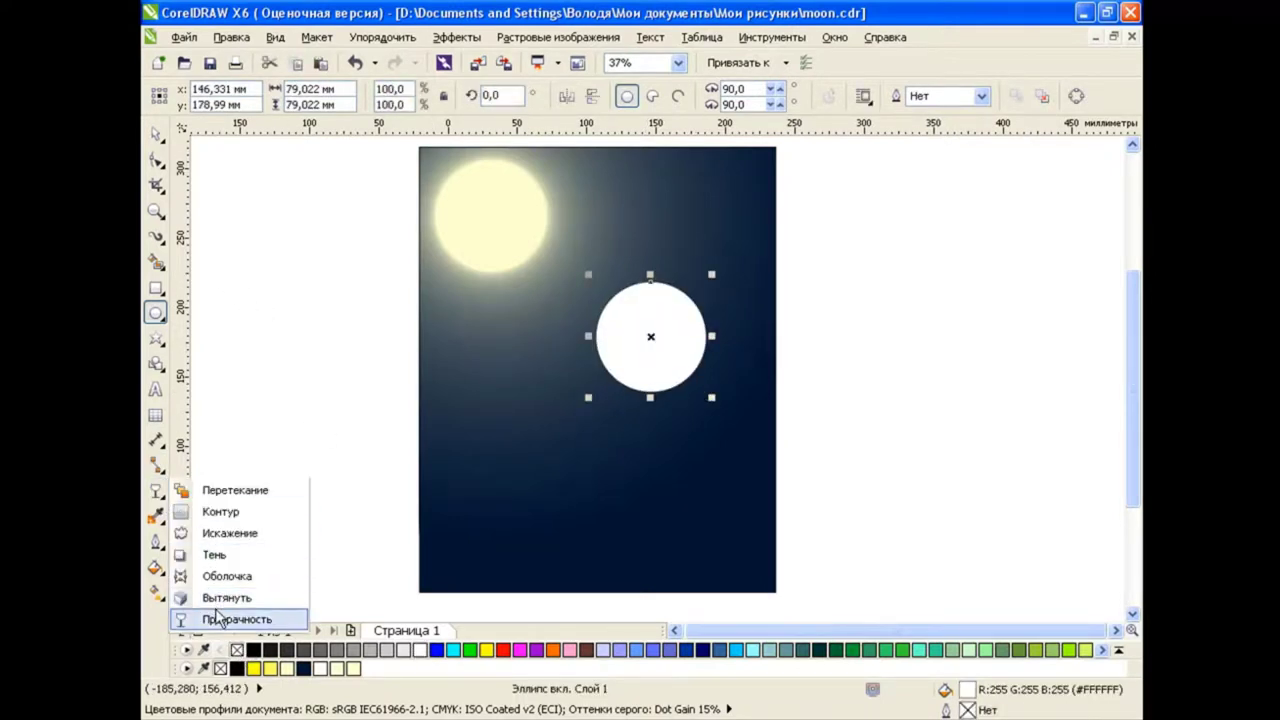
click(210, 617)
click(275, 96)
click(270, 151)
click(158, 96)
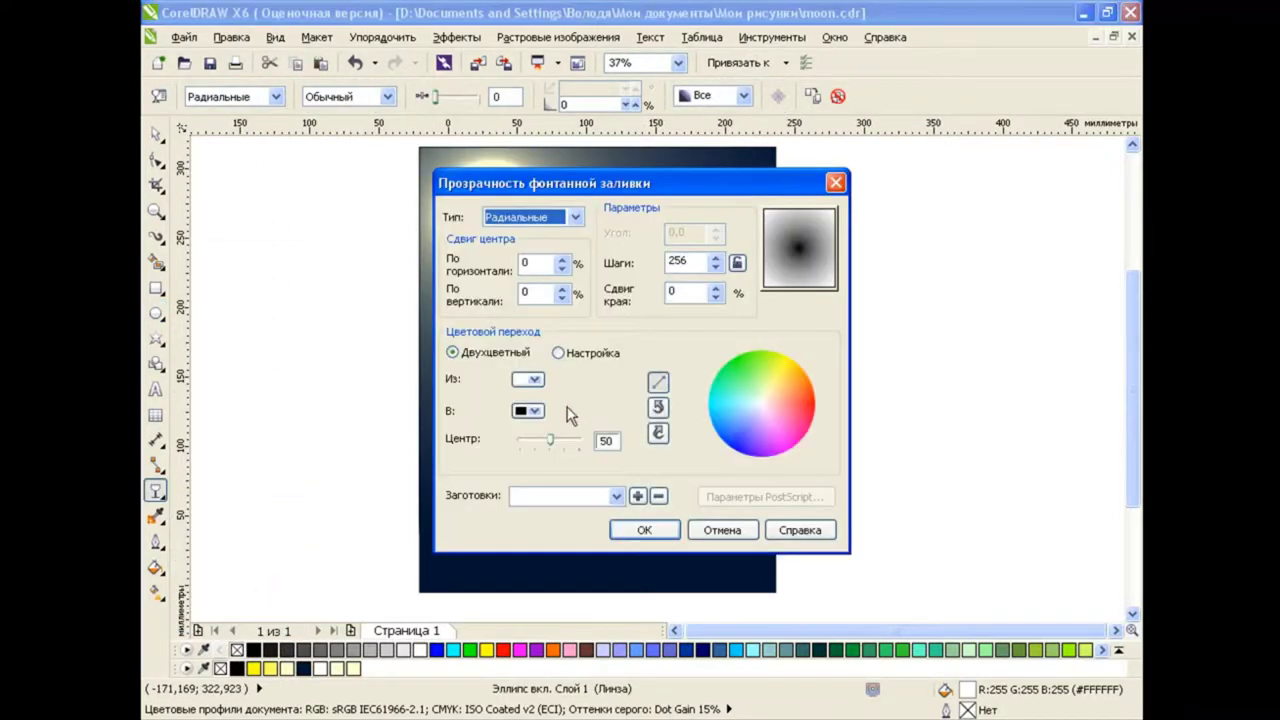
click(535, 410)
click(594, 467)
click(644, 530)
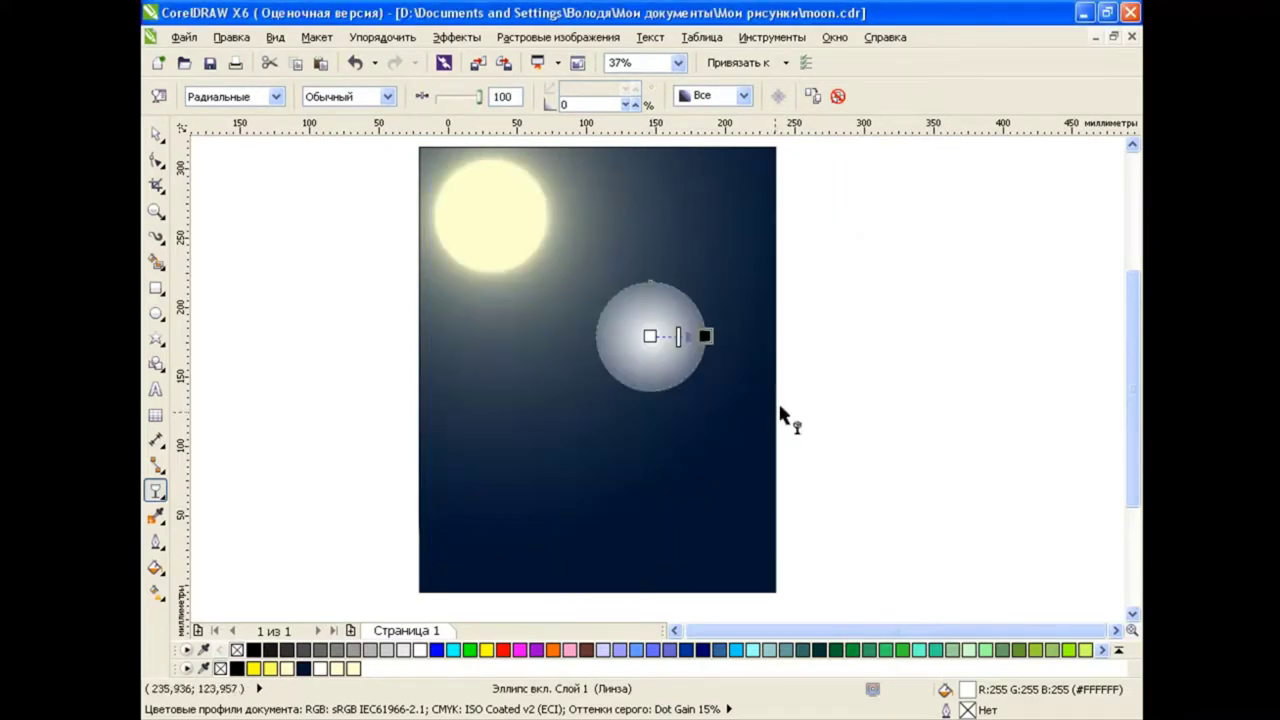
Pull the fade toward the centre and shrink the glow to a tiny star dot
drag(705, 338, 663, 338)
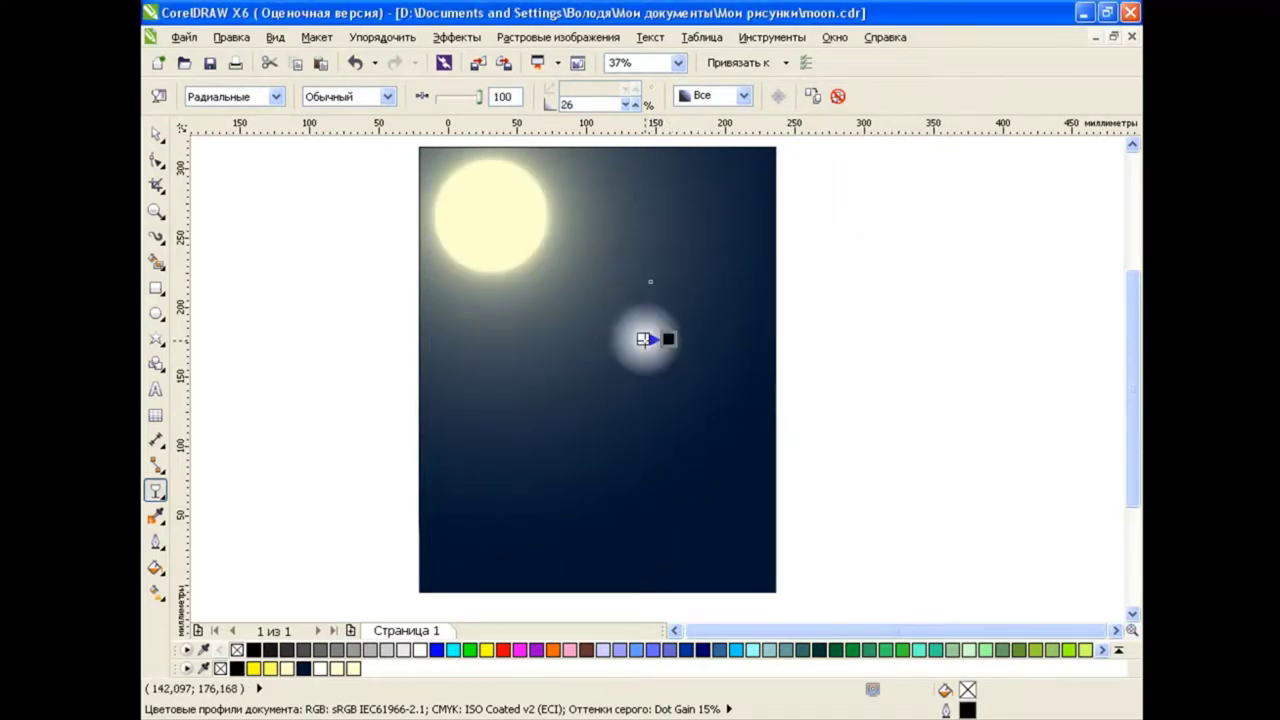
scroll(663, 338, up, 5)
scroll(695, 263, down, 2)
scroll(660, 263, down, 2)
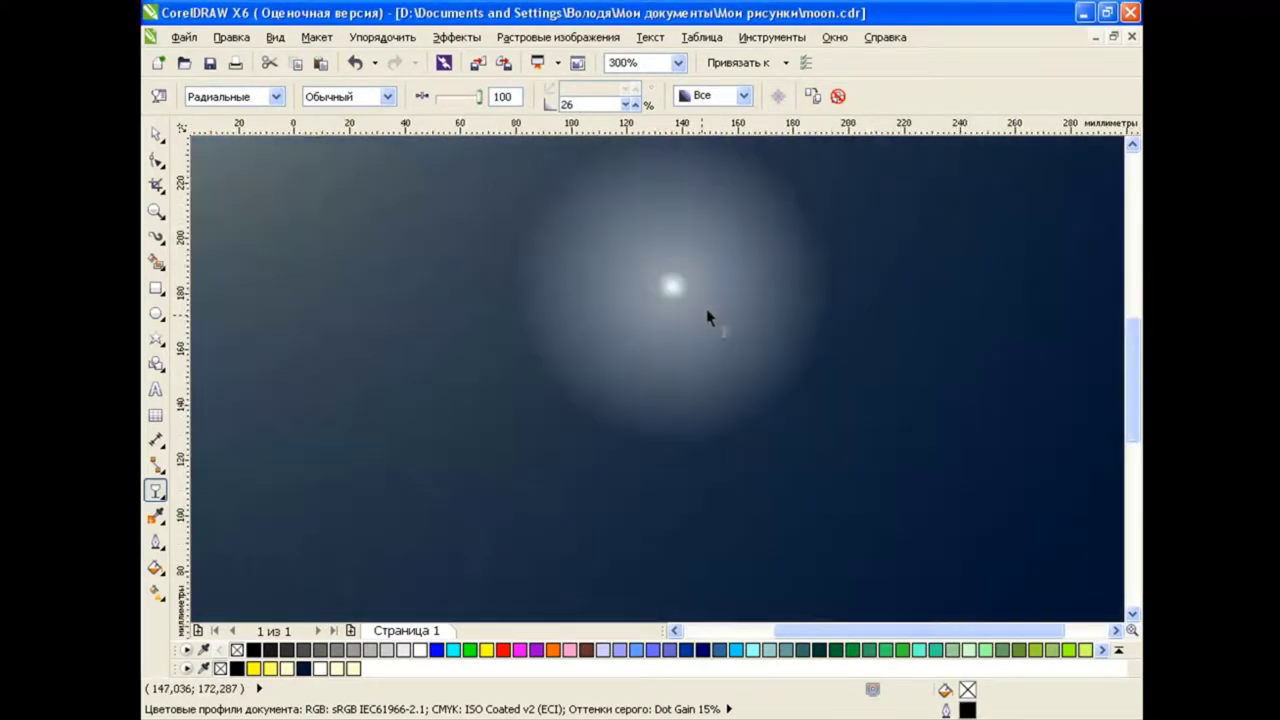
scroll(706, 314, down, 1)
click(155, 133)
click(702, 316)
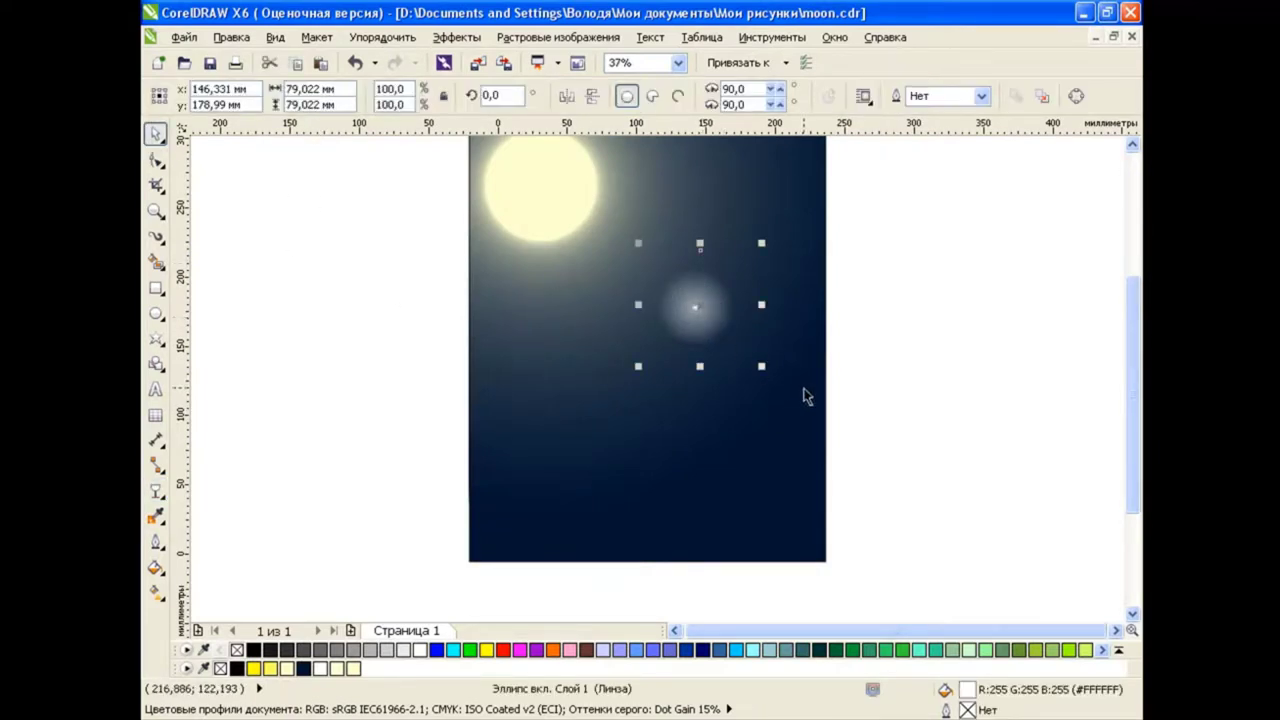
drag(762, 366, 656, 260)
click(904, 372)
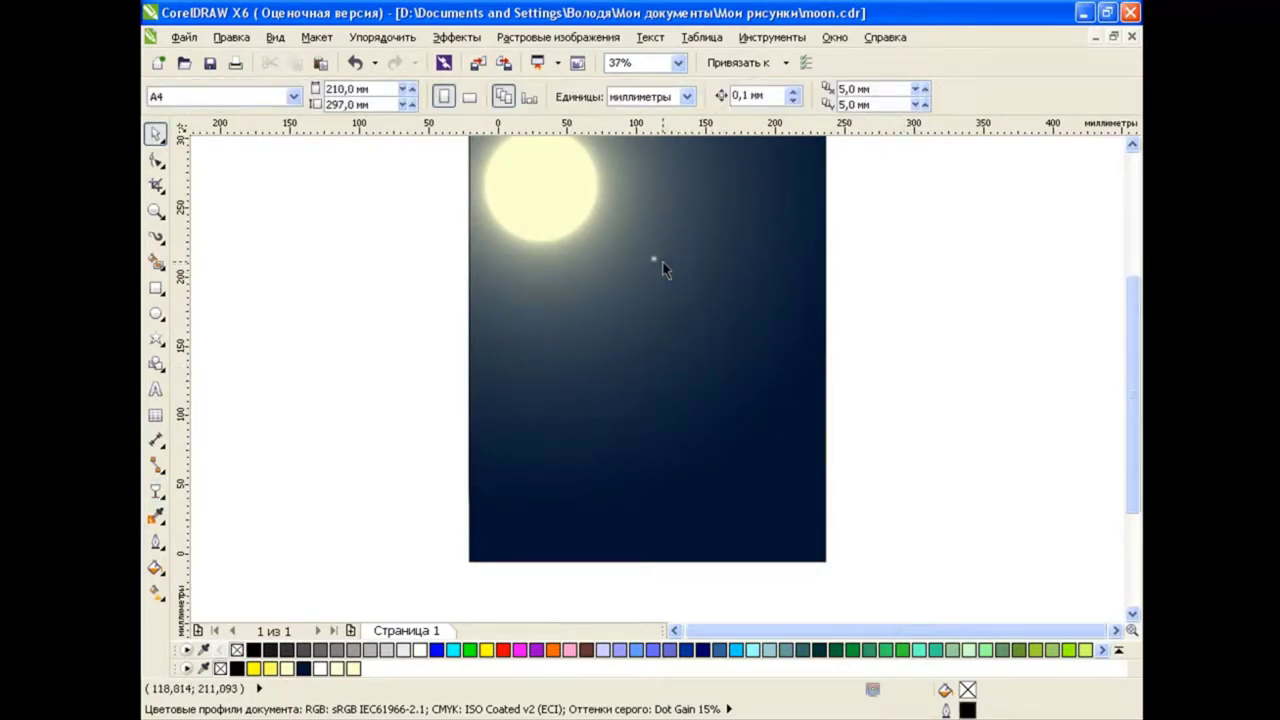
Move the star dot lower-left and place copies of it above and to the right
drag(656, 261, 551, 327)
click(551, 327)
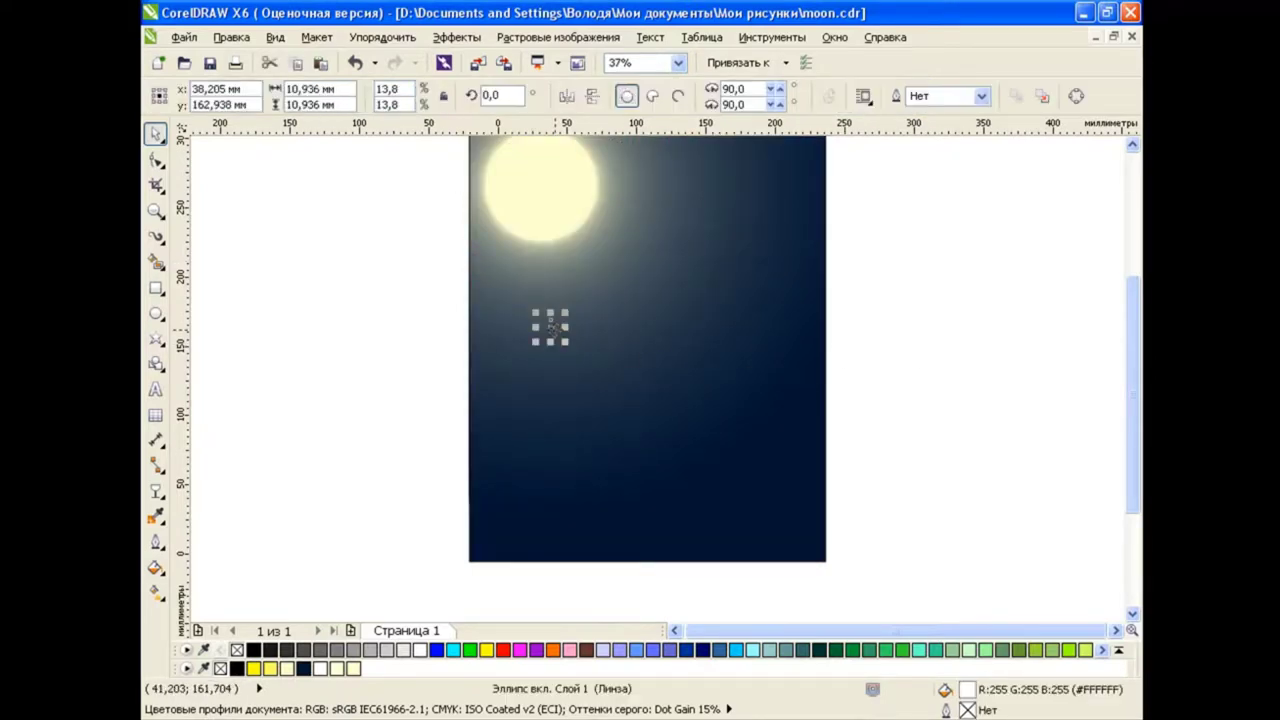
scroll(558, 361, up, 2)
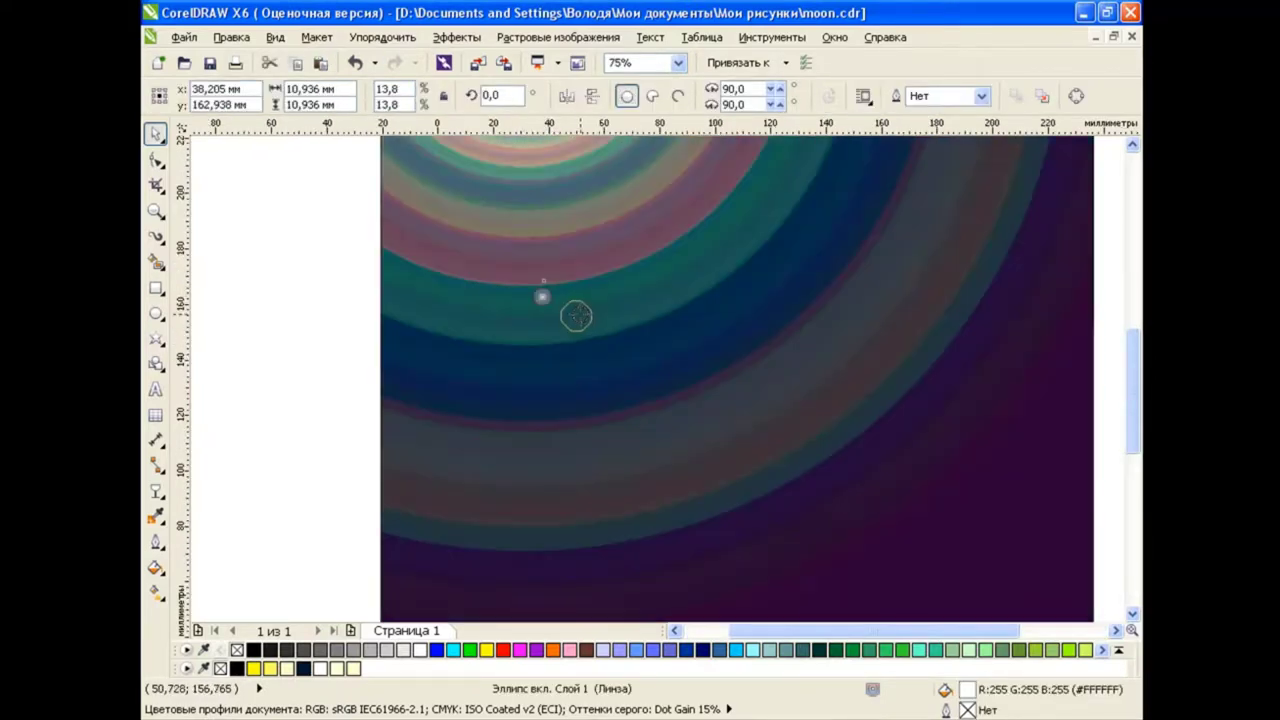
right_click(585, 319)
key(Escape)
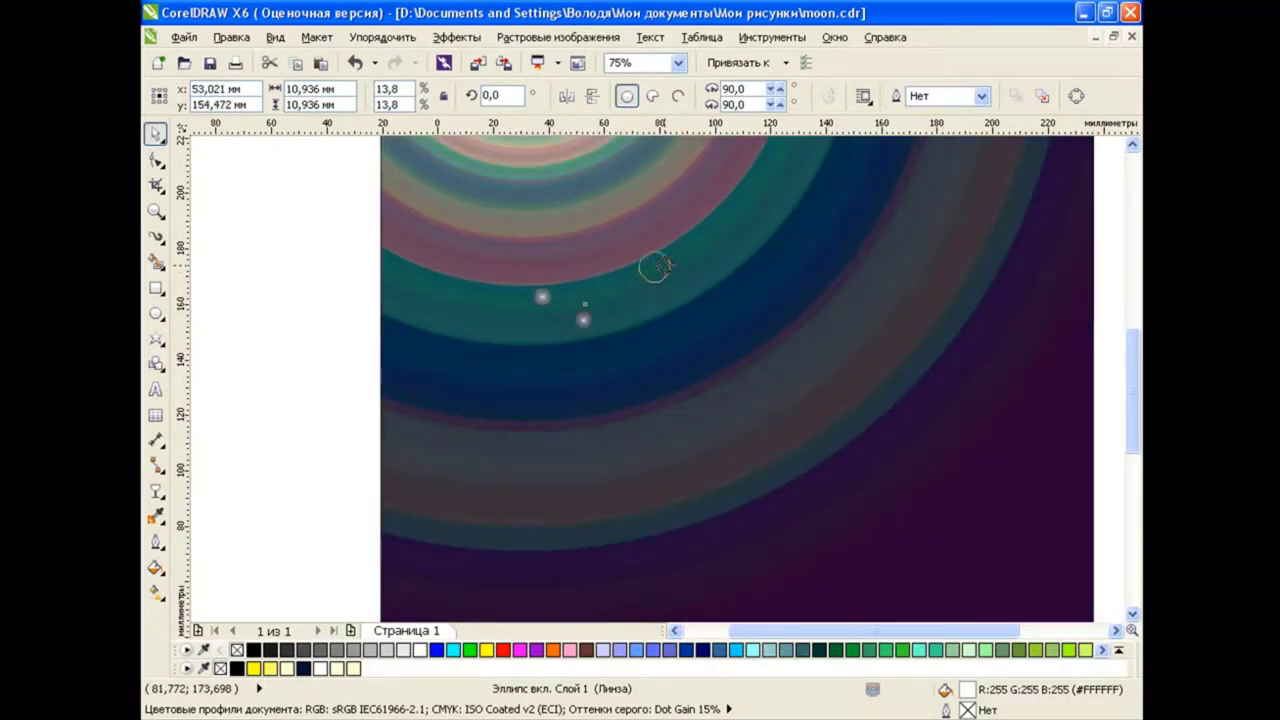
click(692, 294)
mouse_move(585, 319)
mouse_down()
mouse_move(668, 286)
mouse_move(831, 353)
mouse_up()
click(846, 368)
Enlarge one star dot, shrink another, and marquee-select all four dots together
click(653, 266)
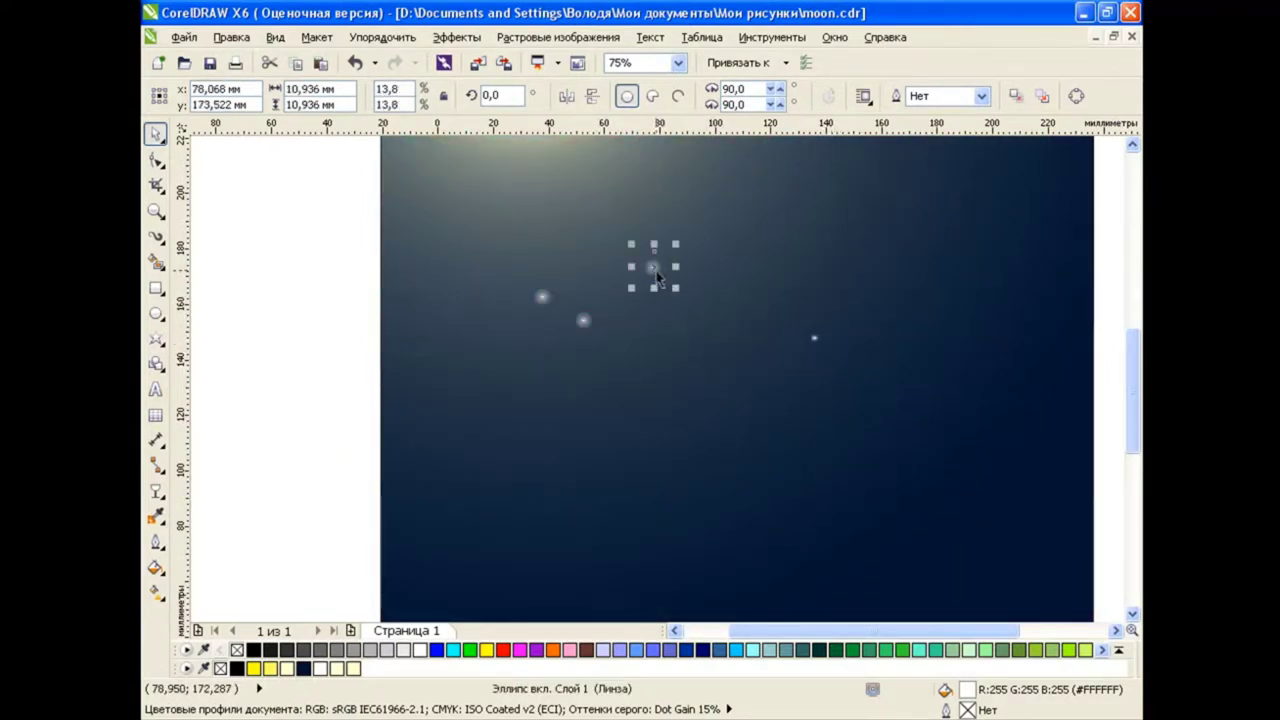
drag(674, 288, 681, 294)
click(583, 320)
drag(560, 337, 571, 326)
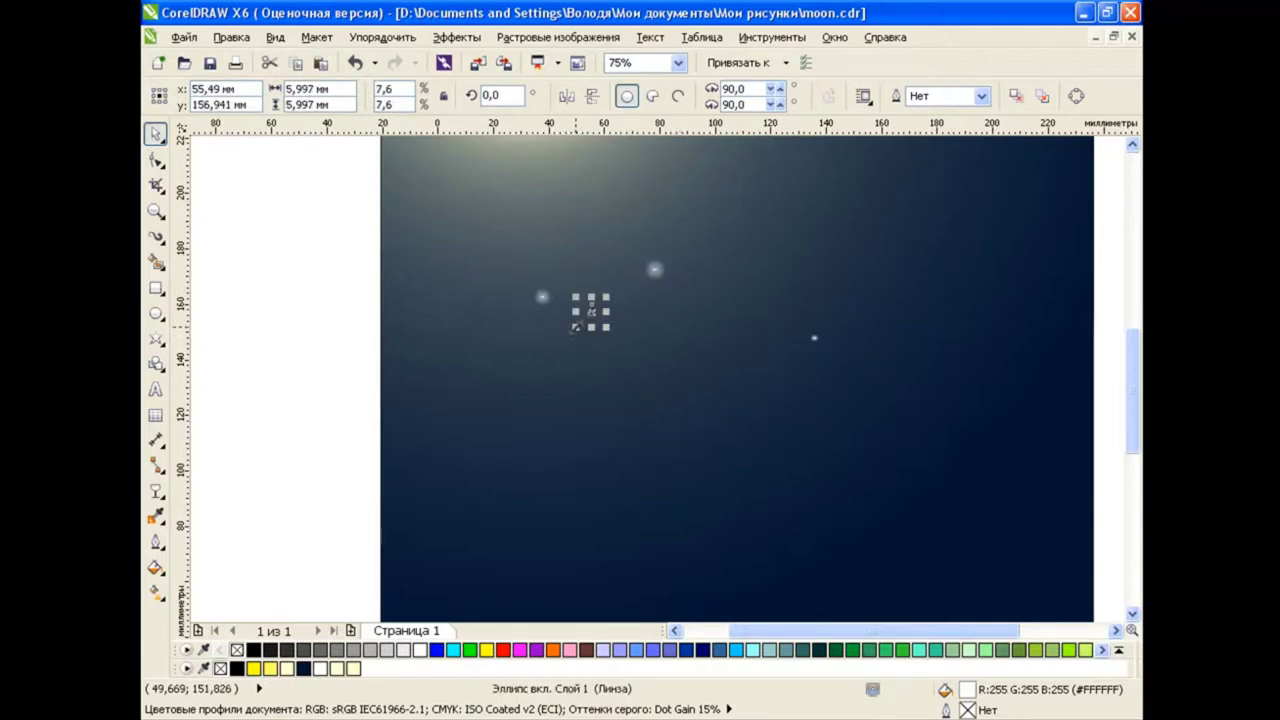
click(390, 306)
drag(303, 214, 870, 395)
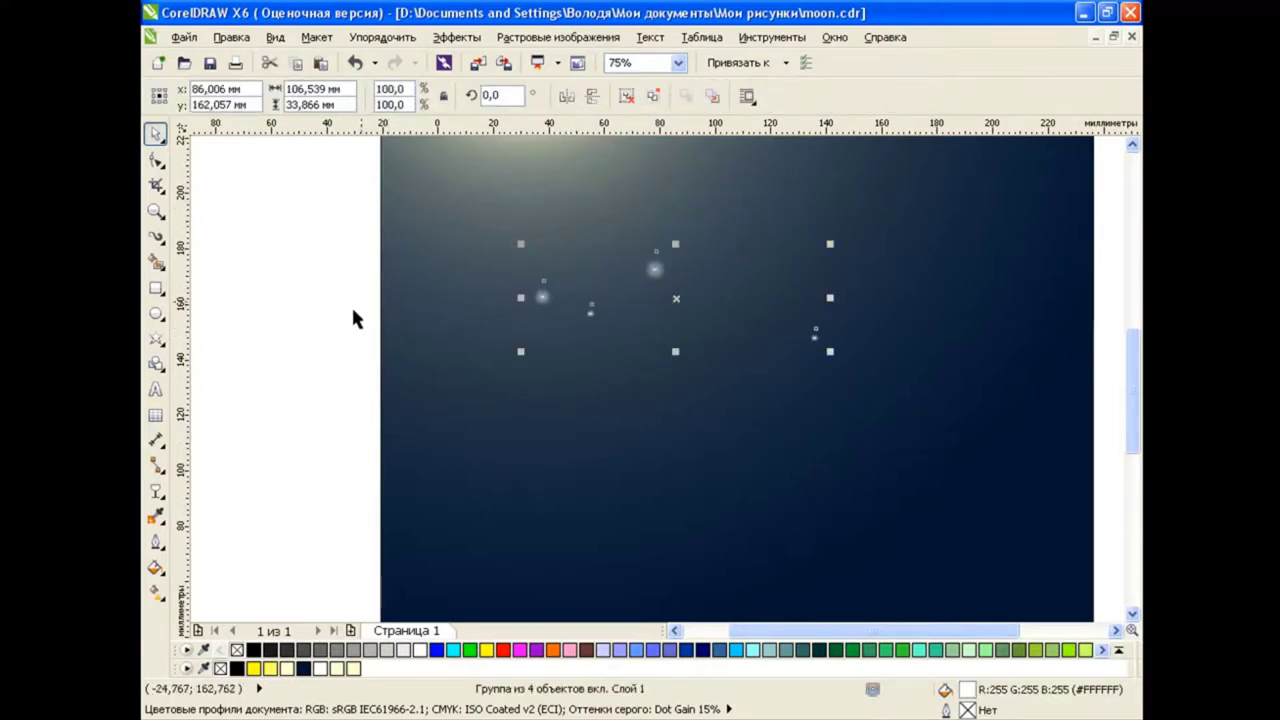
Set up the Artistic Media sprayer with a new spray list holding the four stars
click(158, 238)
click(250, 303)
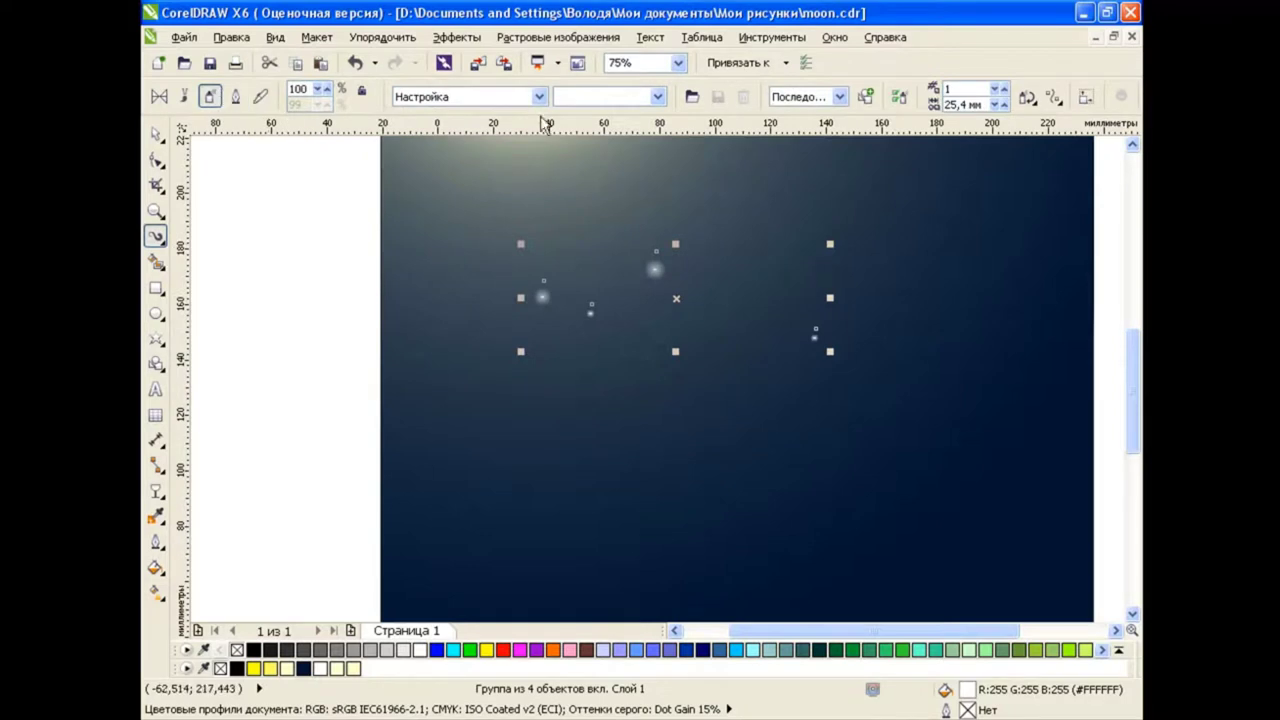
click(657, 97)
click(643, 127)
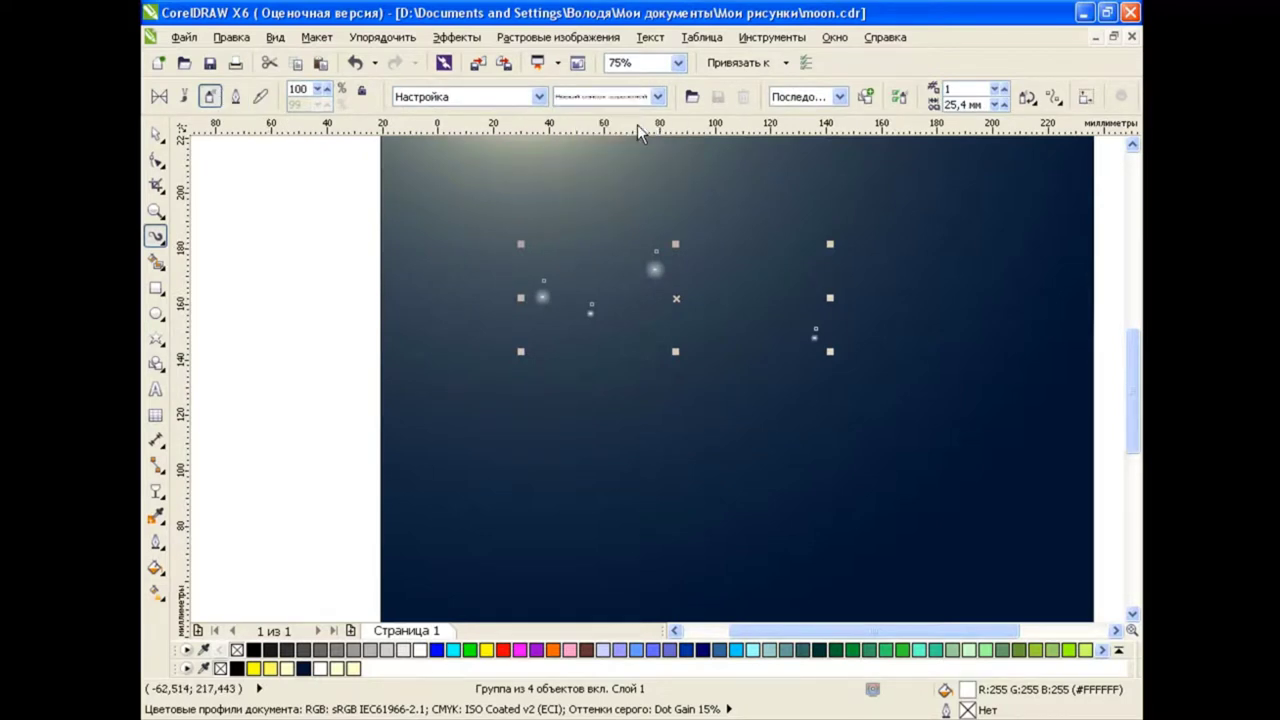
click(866, 96)
Try two test star sprays across and down the page, deleting both strokes
drag(400, 455, 1005, 450)
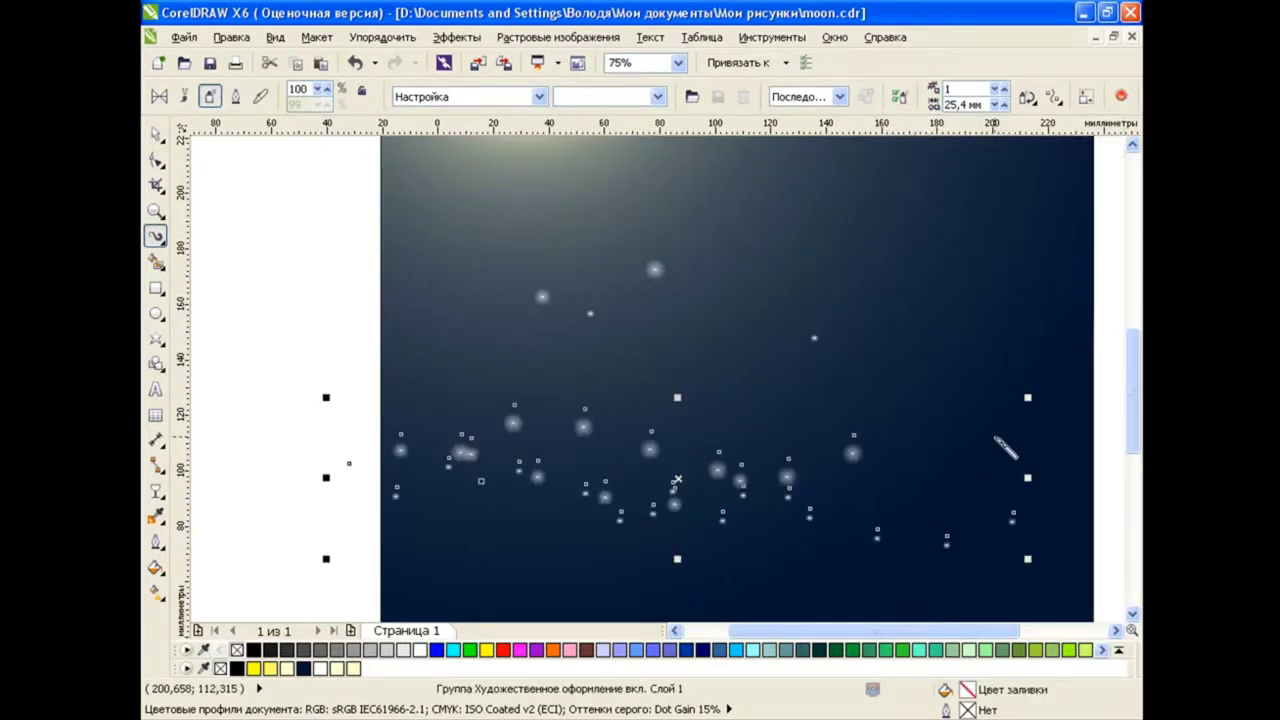
key(Delete)
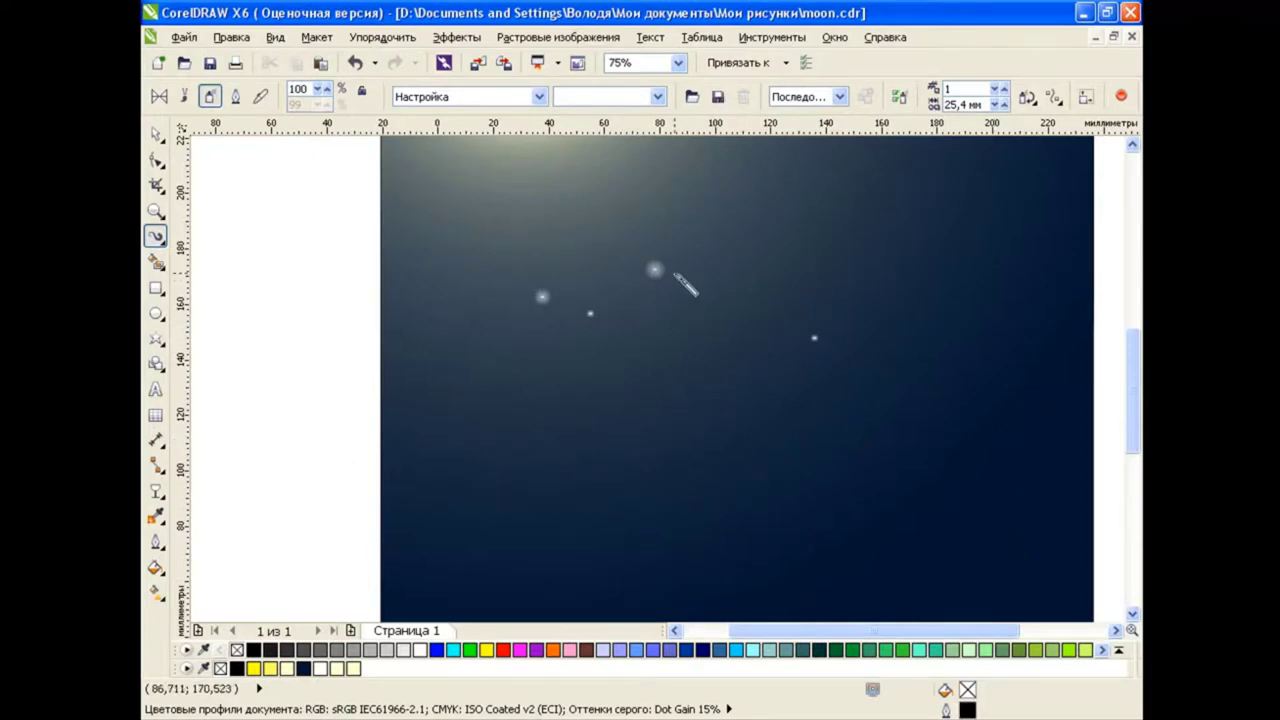
scroll(866, 366, down, 1)
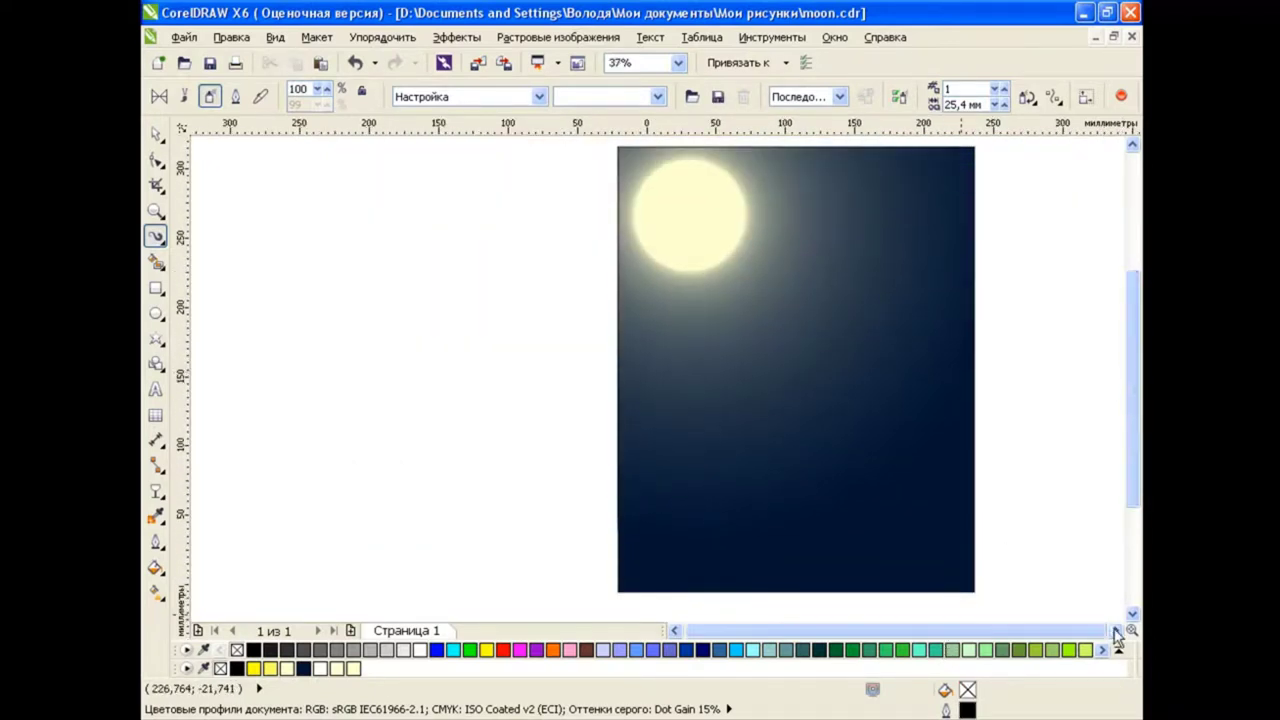
click(1116, 630)
key(space)
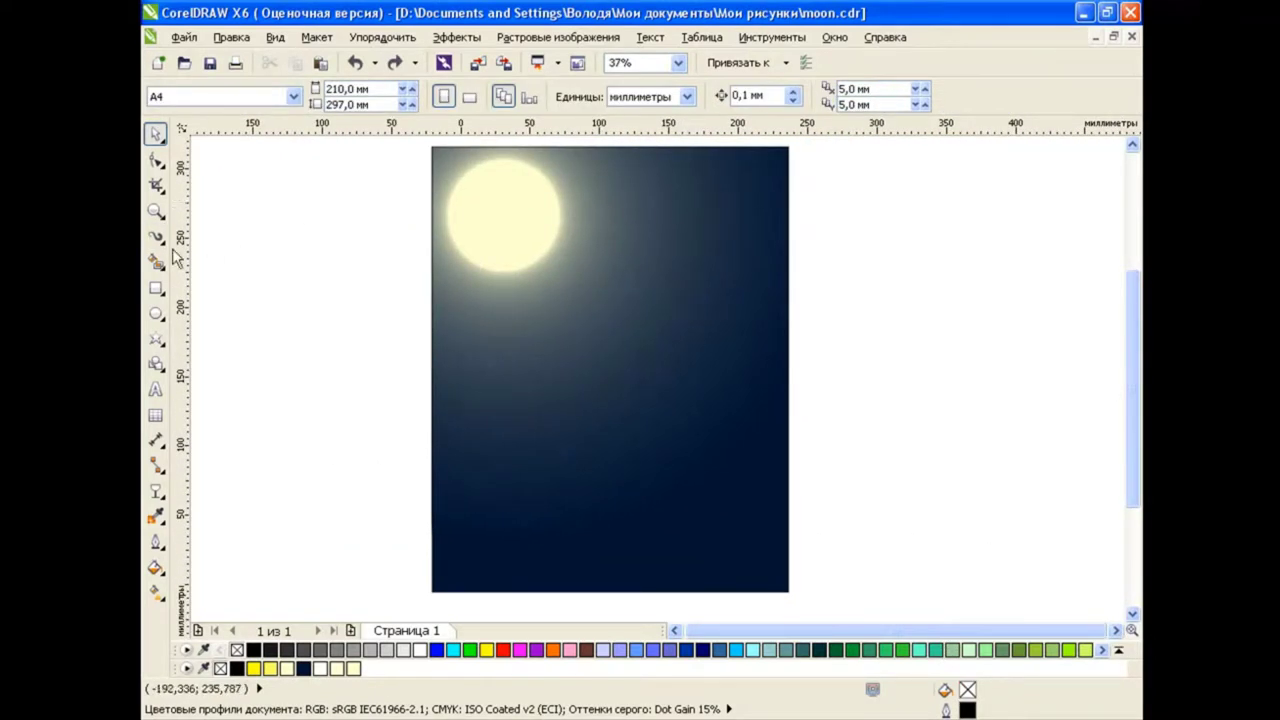
click(156, 236)
mouse_move(694, 237)
mouse_down()
mouse_move(594, 491)
mouse_move(708, 534)
mouse_move(710, 555)
mouse_up()
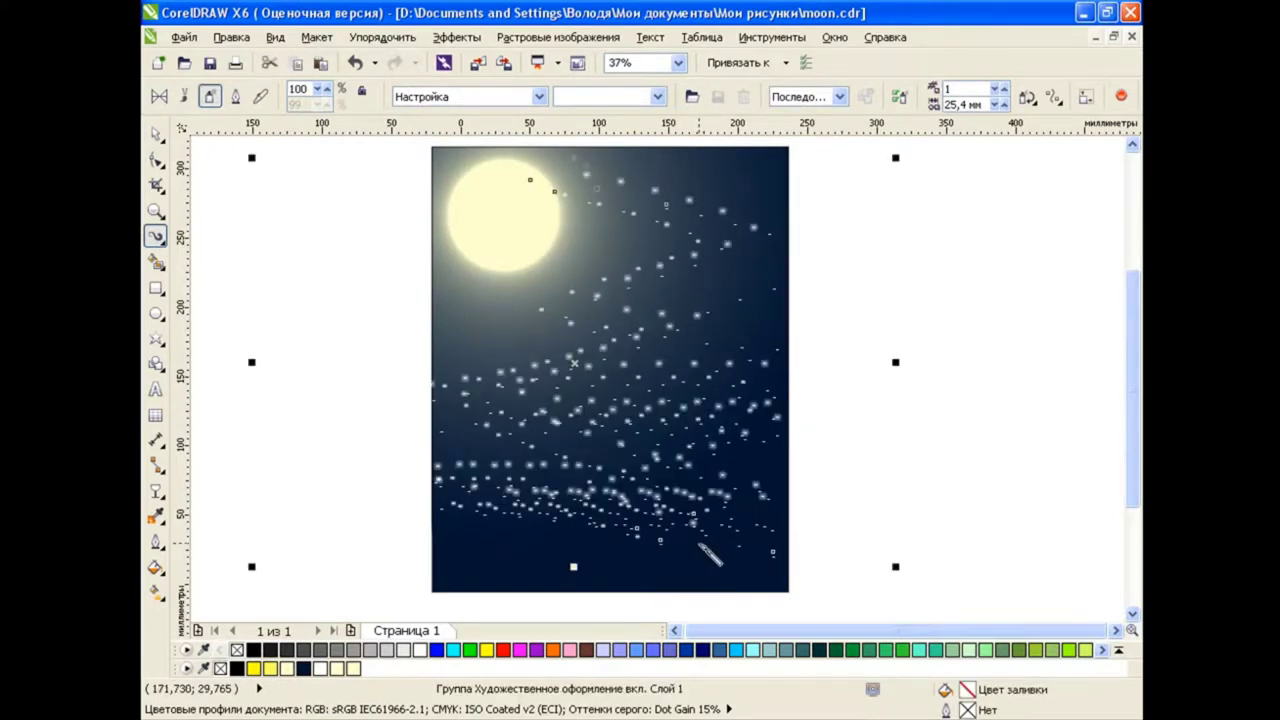
key(Delete)
Spray star trails across the upper and middle sky, including beside the moon
drag(623, 194, 737, 209)
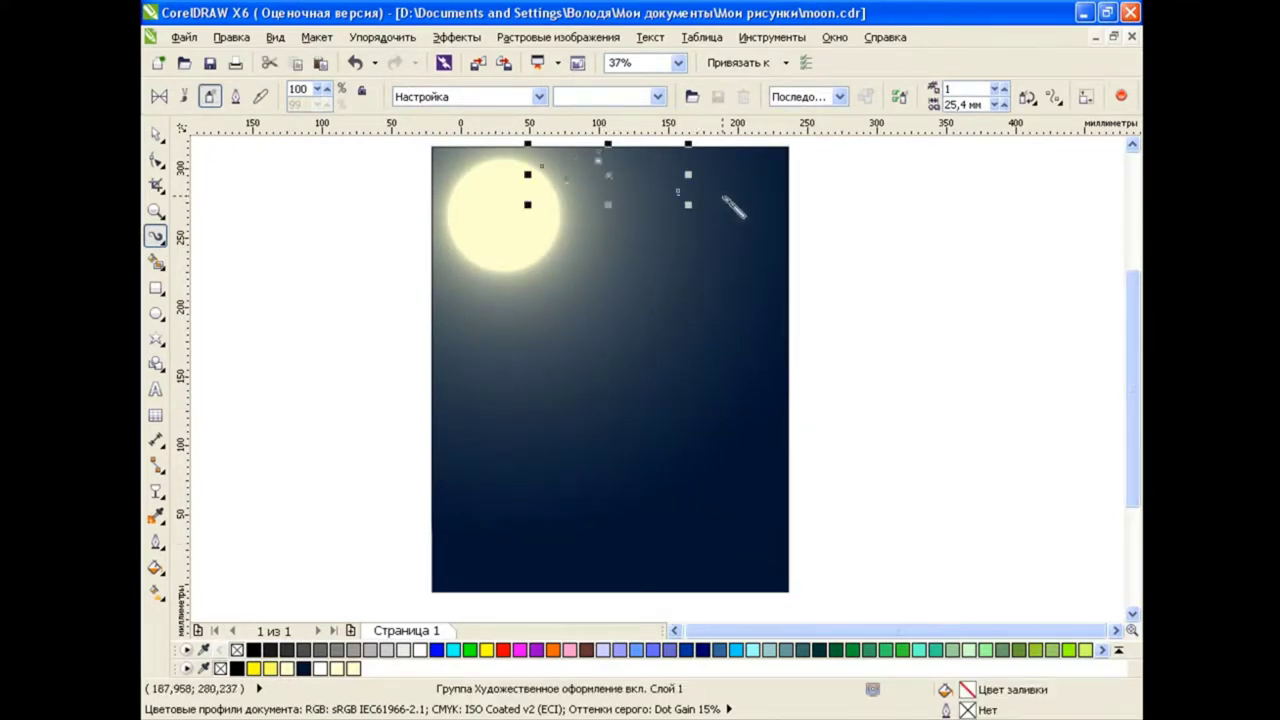
mouse_move(612, 282)
mouse_down()
mouse_move(698, 327)
mouse_move(741, 269)
mouse_move(735, 230)
mouse_up()
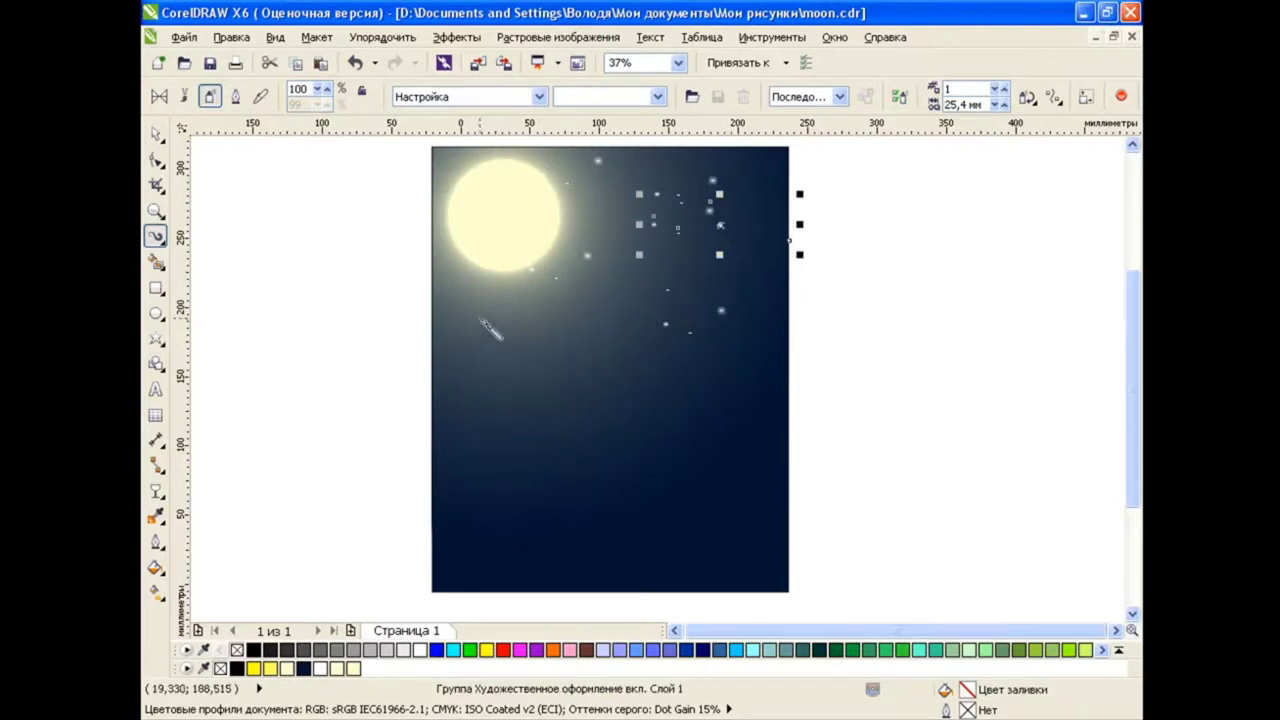
drag(490, 329, 594, 357)
drag(490, 439, 650, 442)
drag(585, 387, 608, 314)
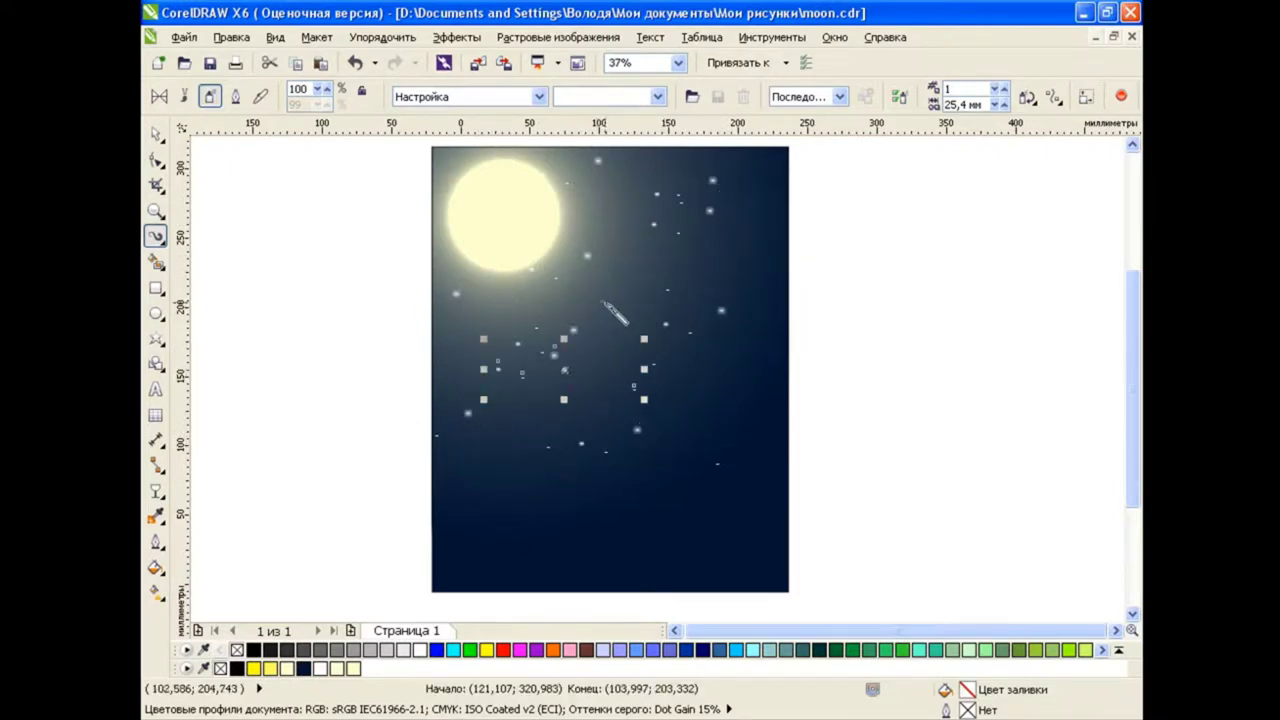
mouse_move(740, 285)
mouse_down()
mouse_move(645, 230)
mouse_move(763, 187)
mouse_up()
drag(713, 527, 486, 561)
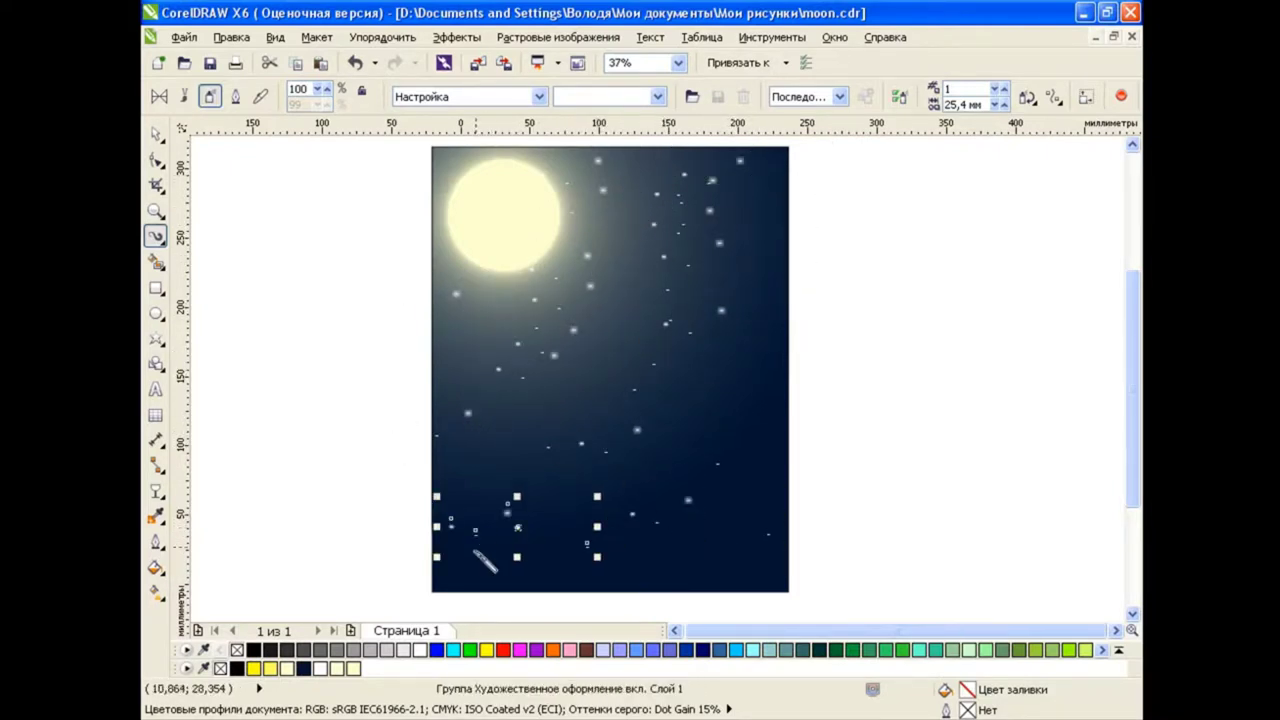
mouse_move(476, 470)
mouse_down()
mouse_move(505, 475)
mouse_move(628, 350)
mouse_up()
mouse_move(640, 296)
mouse_down()
mouse_move(736, 394)
mouse_move(668, 447)
mouse_up()
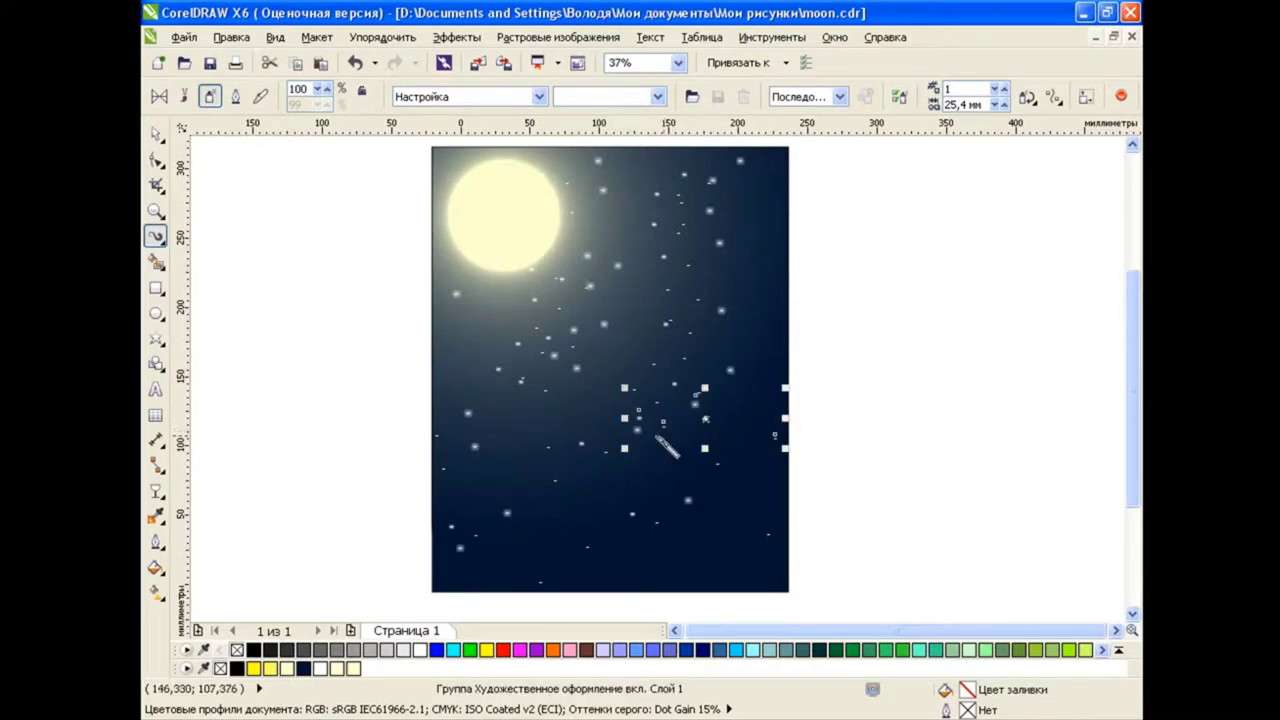
Spray and stamp more star clusters across the lower, left, right and top sky
drag(575, 505, 721, 548)
mouse_move(647, 577)
mouse_down()
mouse_move(555, 569)
mouse_move(627, 496)
mouse_up()
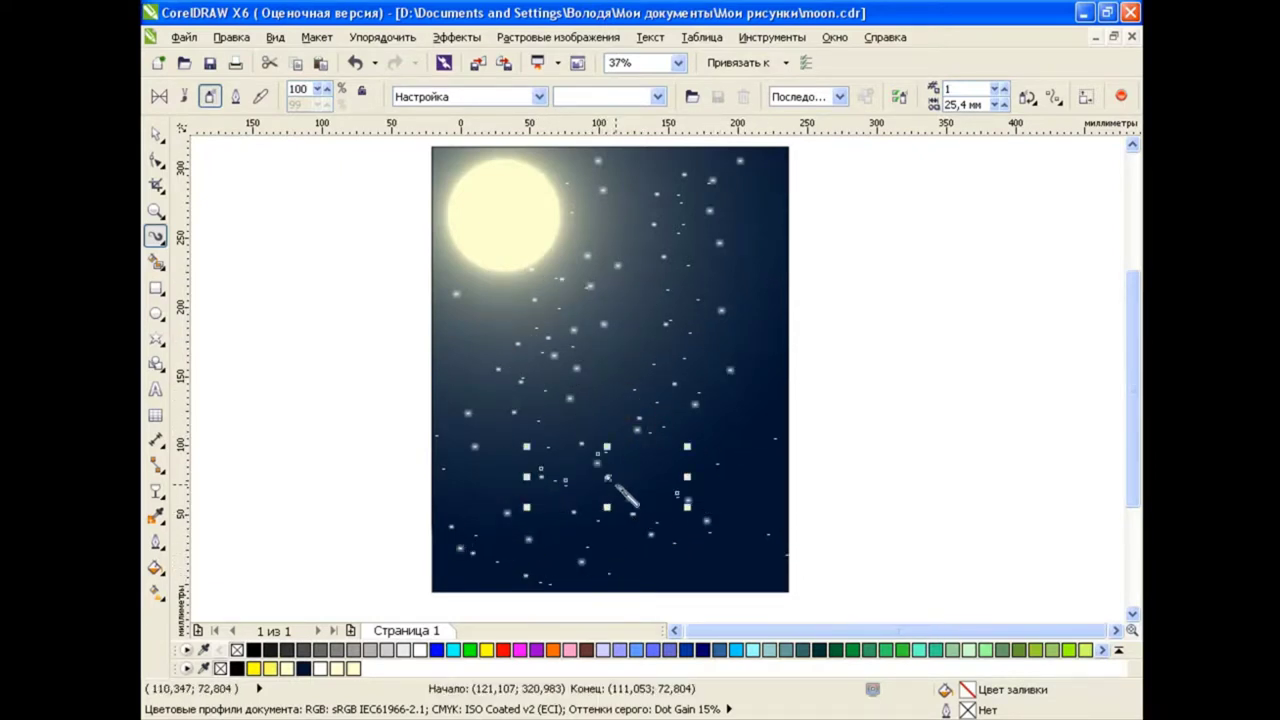
drag(560, 470, 462, 508)
drag(627, 442, 735, 410)
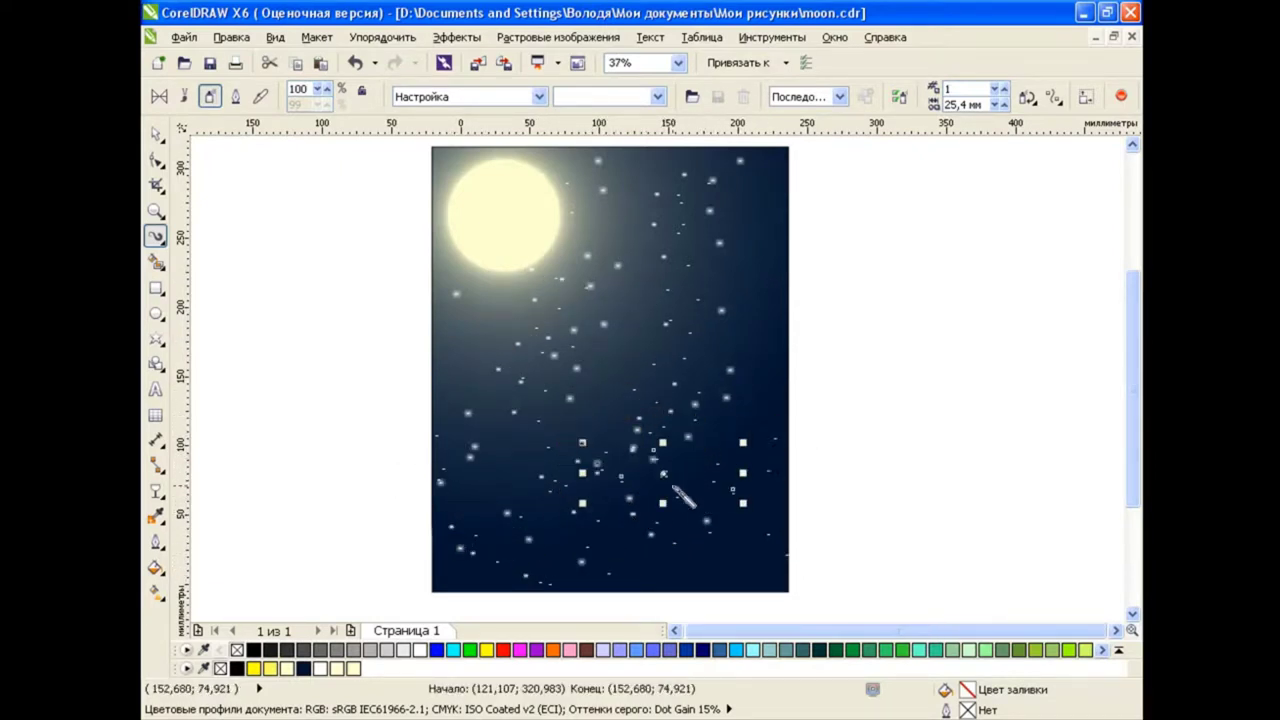
mouse_move(640, 525)
mouse_down()
mouse_move(706, 557)
mouse_move(761, 184)
mouse_up()
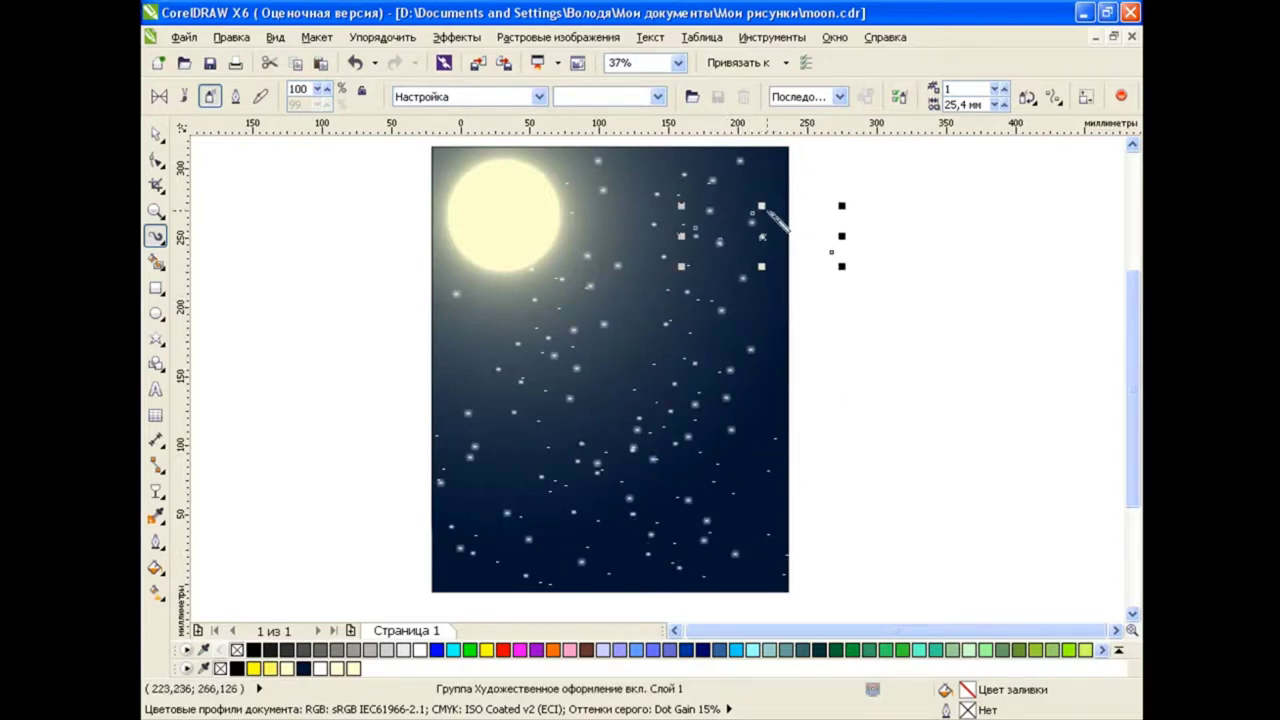
click(775, 415)
click(539, 437)
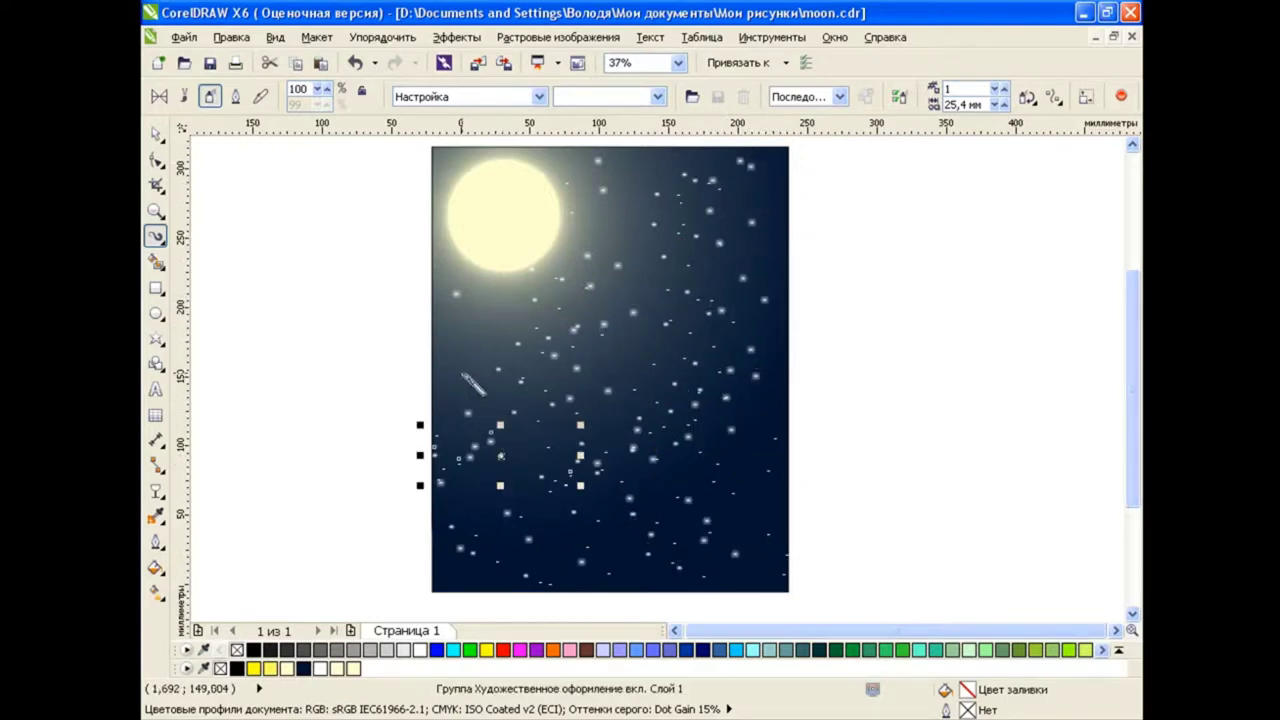
click(474, 385)
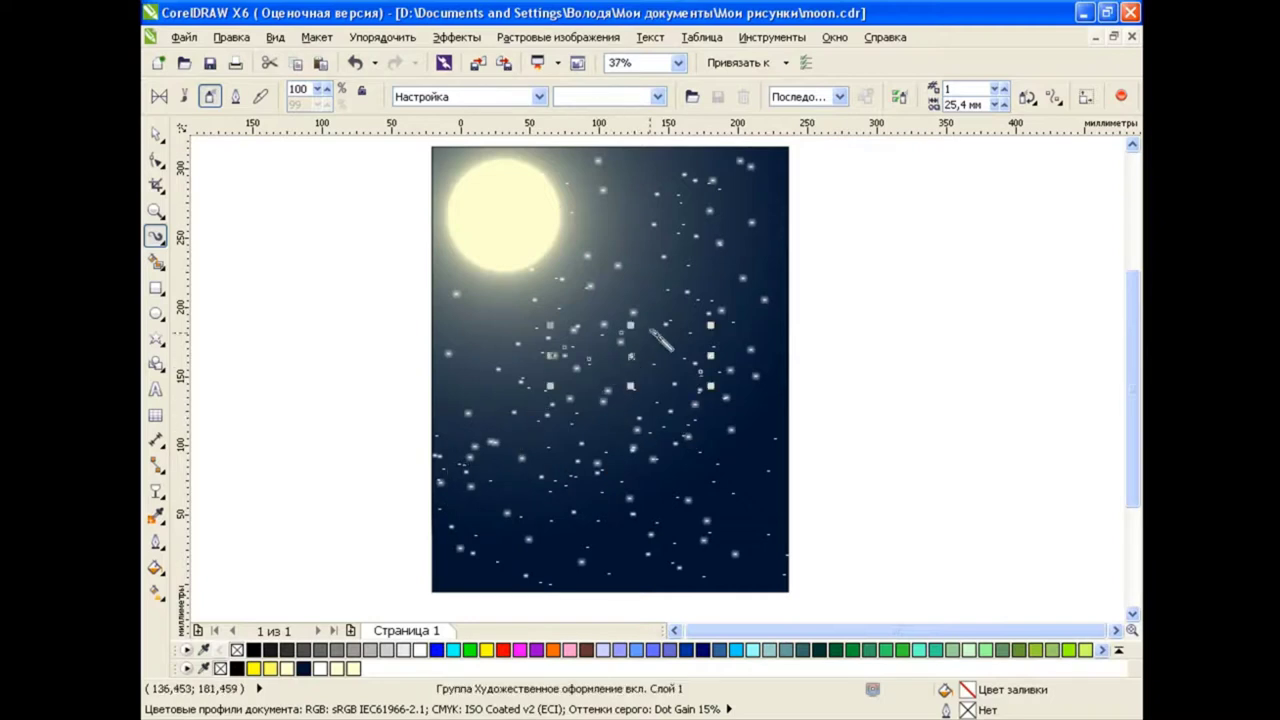
click(664, 290)
click(660, 172)
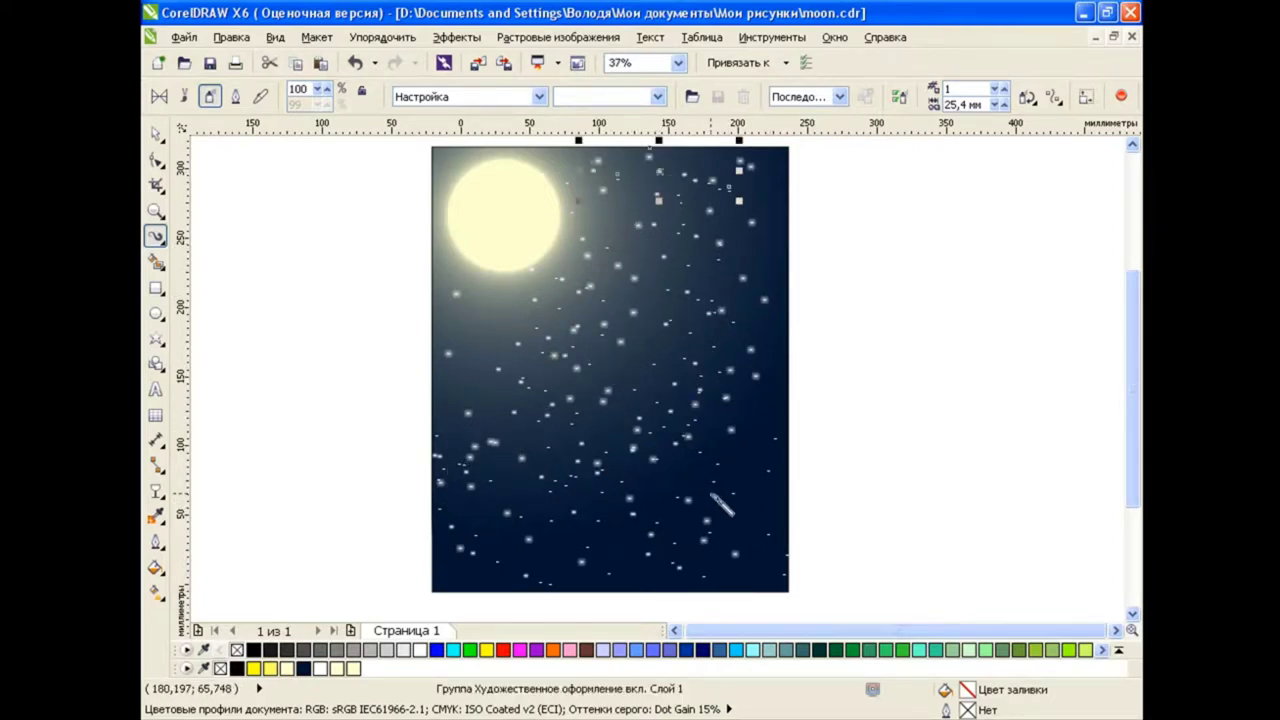
Spray star trails along the bottom of the sky and stamp one more cluster
drag(634, 564, 480, 564)
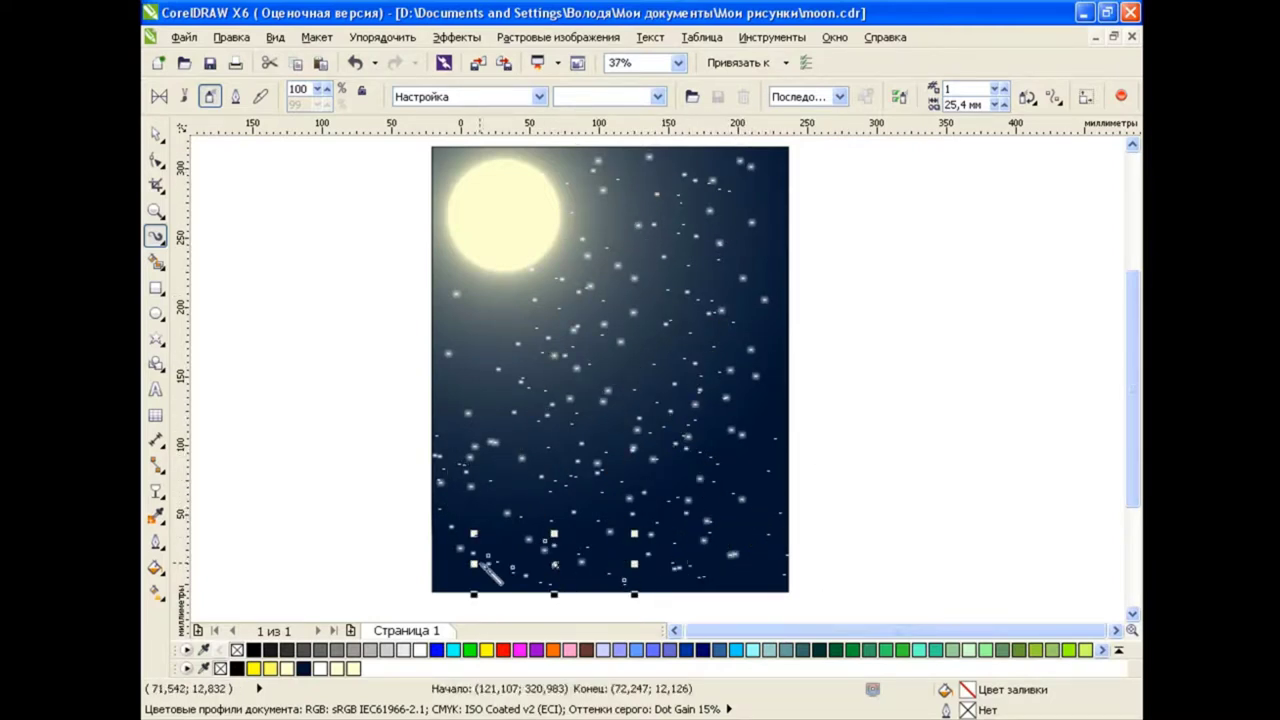
drag(841, 577, 681, 577)
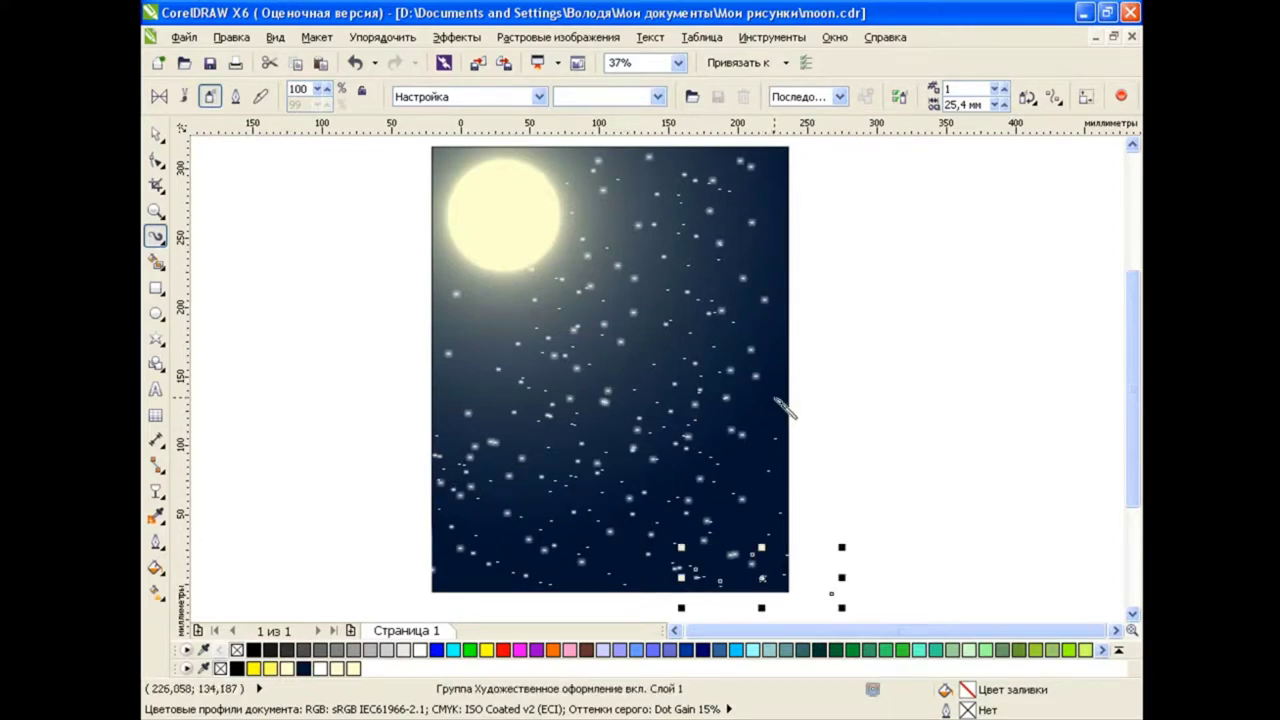
click(756, 466)
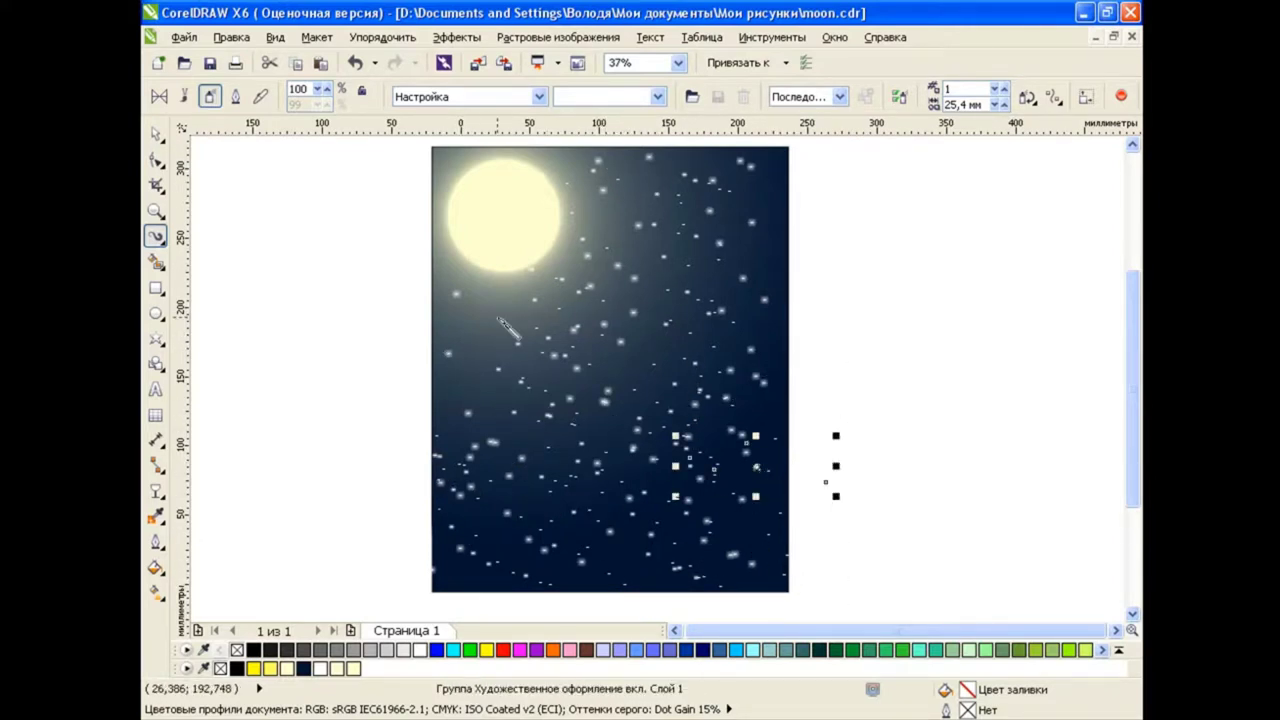
click(155, 133)
click(278, 358)
Select the top star cluster and try moving it onto the sky, undoing the move
click(604, 168)
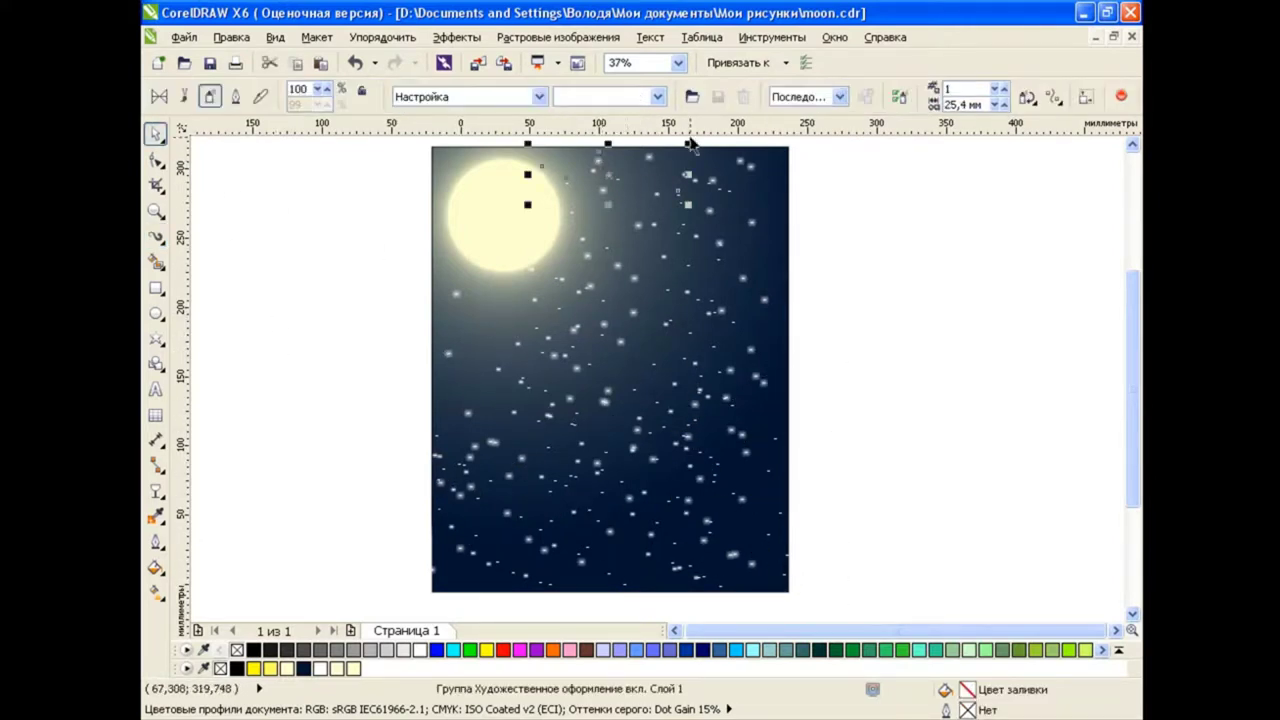
click(306, 314)
click(594, 164)
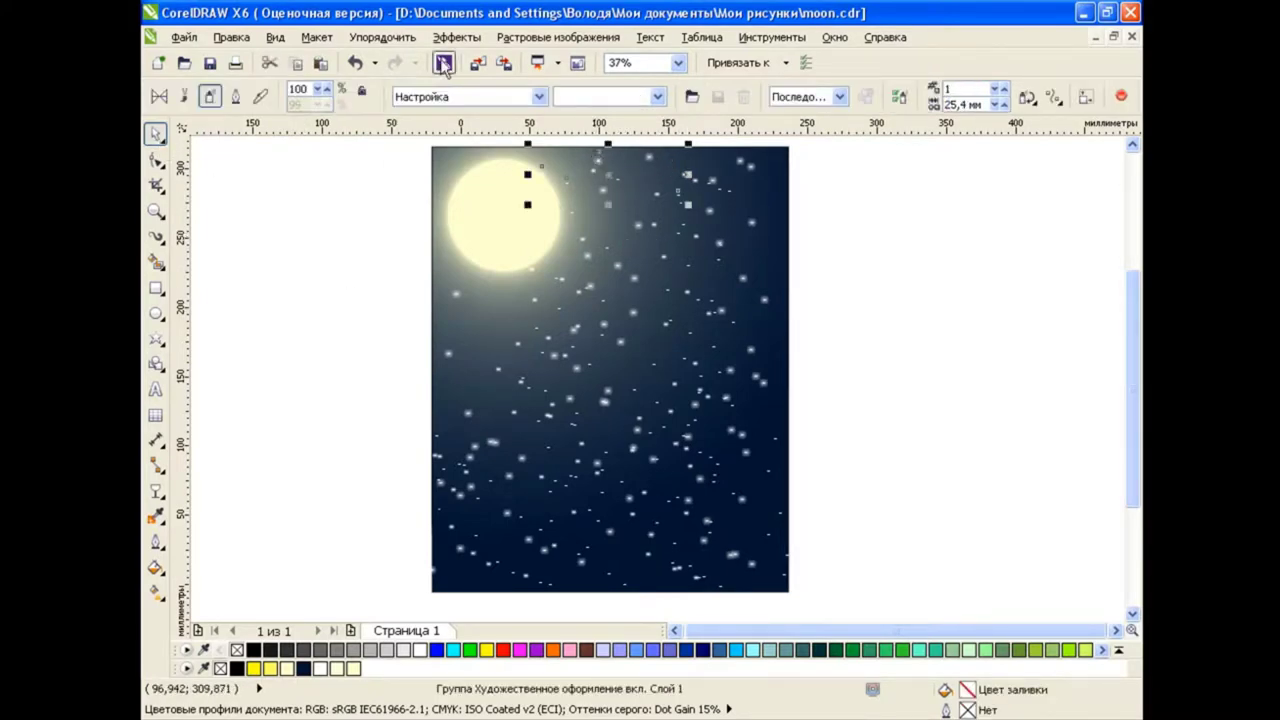
click(412, 38)
key(Escape)
mouse_move(466, 189)
mouse_down()
mouse_move(645, 220)
mouse_move(488, 325)
mouse_up()
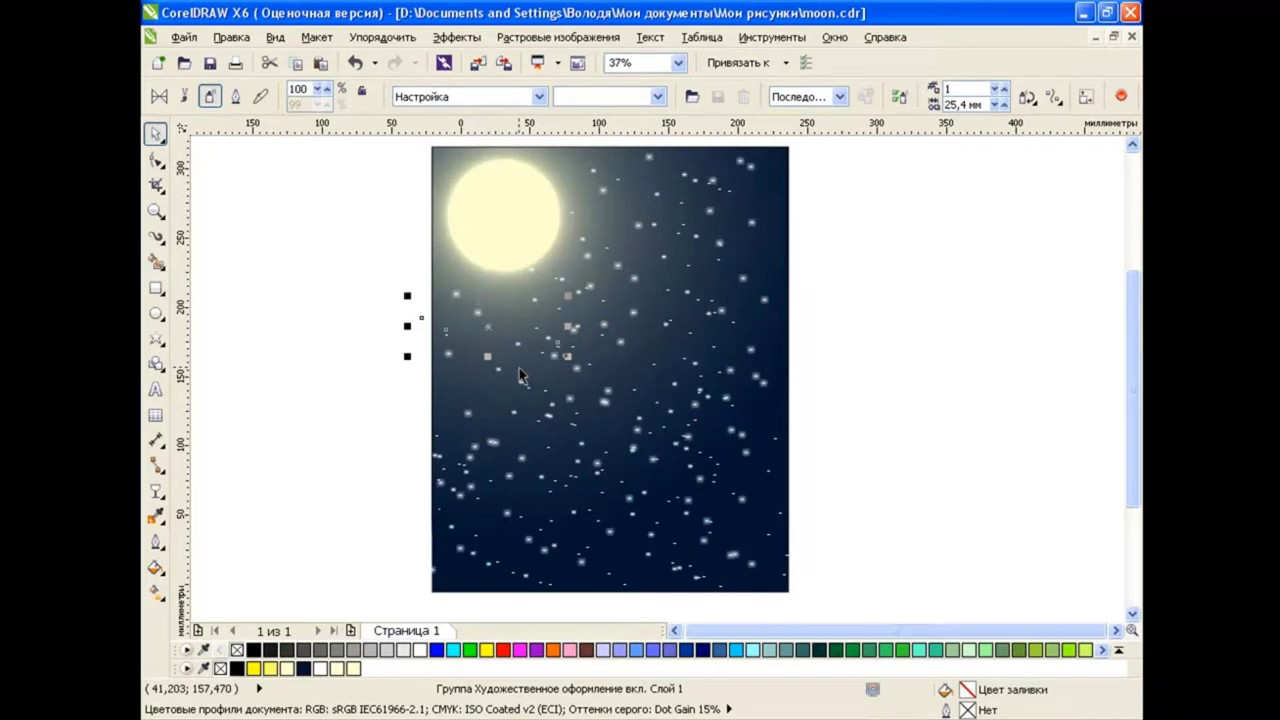
key(ctrl+z)
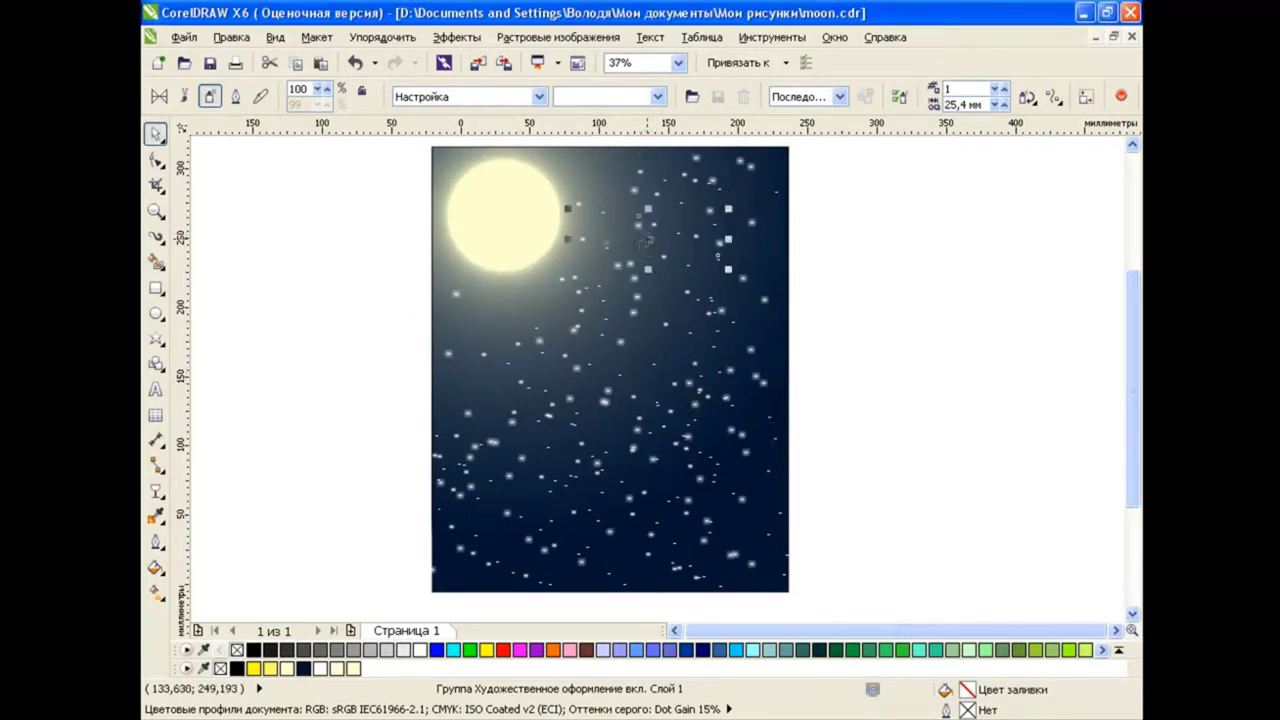
Place the stray star sprays inside the night-sky PowerClip rectangle
click(597, 304)
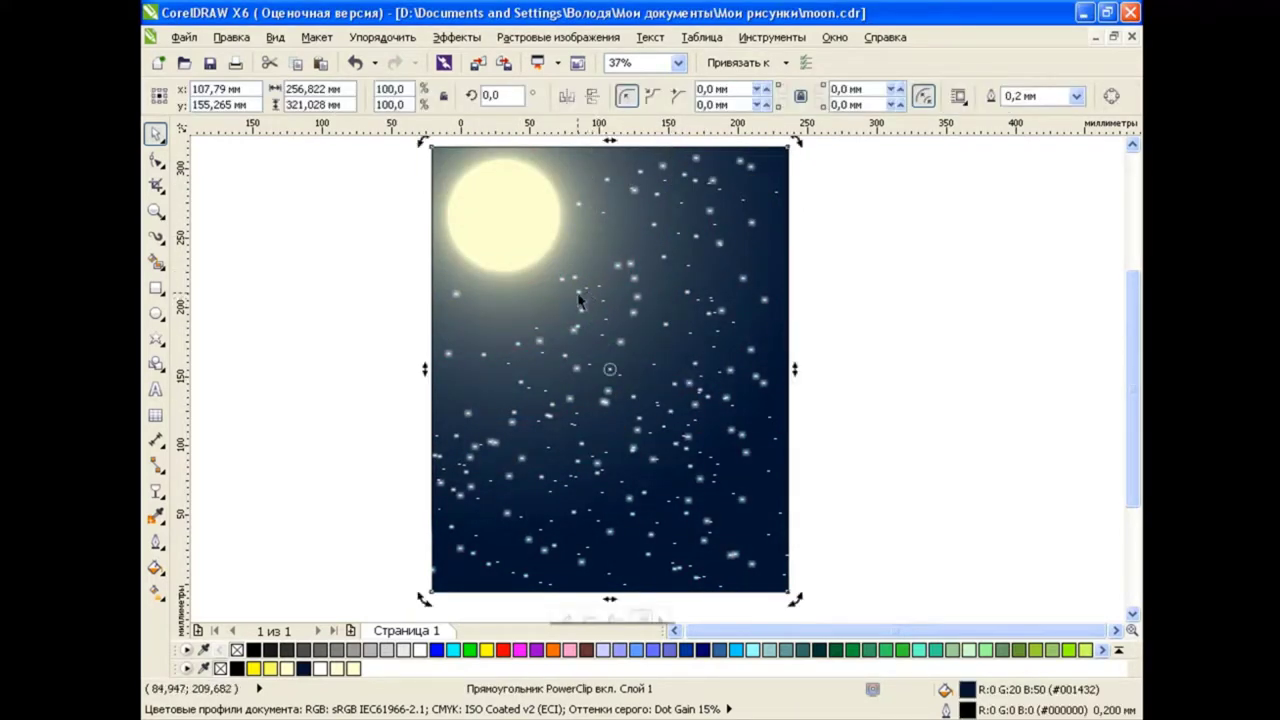
key(i)
mouse_move(656, 300)
mouse_down()
mouse_move(697, 280)
mouse_move(460, 297)
mouse_up()
click(588, 340)
click(922, 372)
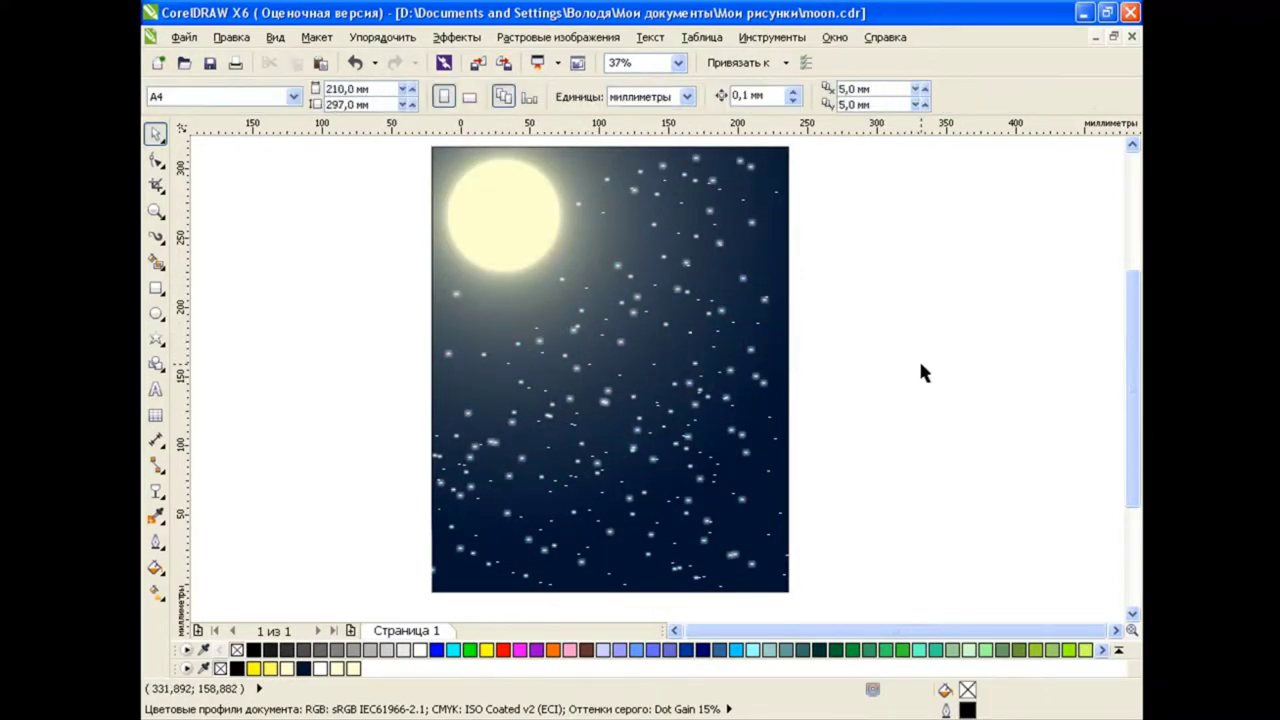
Group all 139 objects of the night-sky picture into a single group
scroll(850, 380, down, 2)
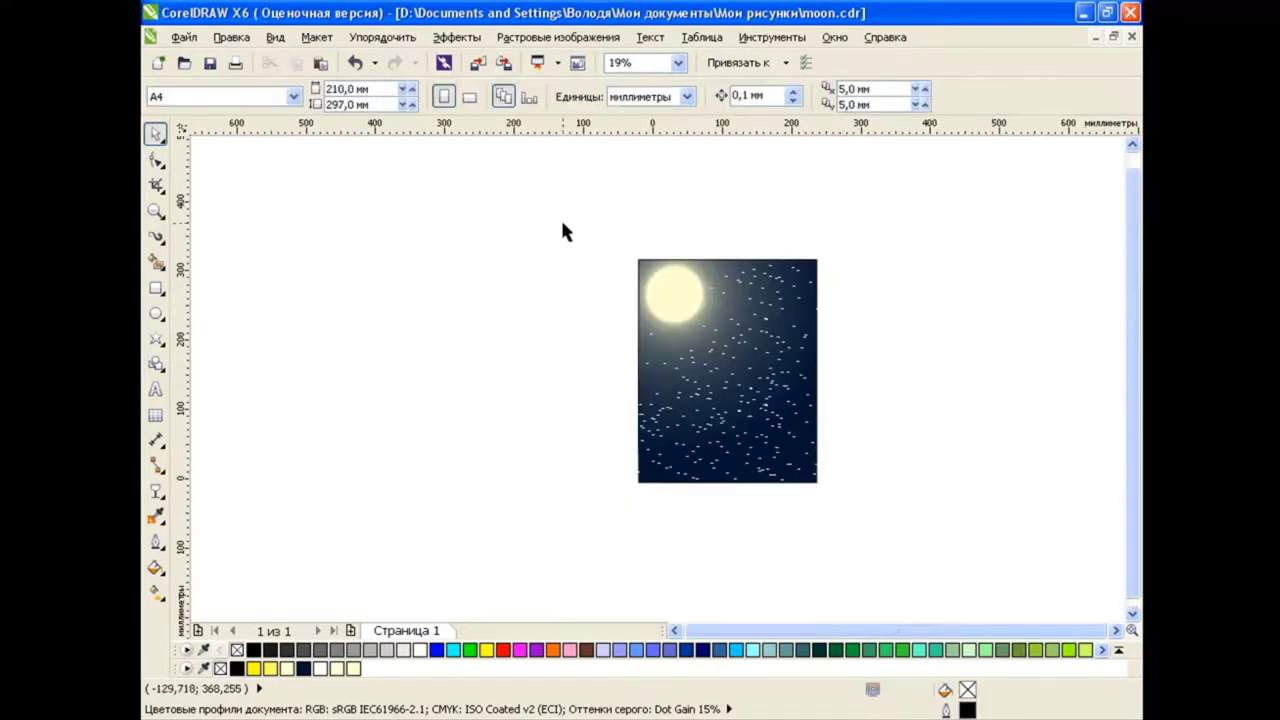
drag(491, 166, 1028, 591)
click(630, 95)
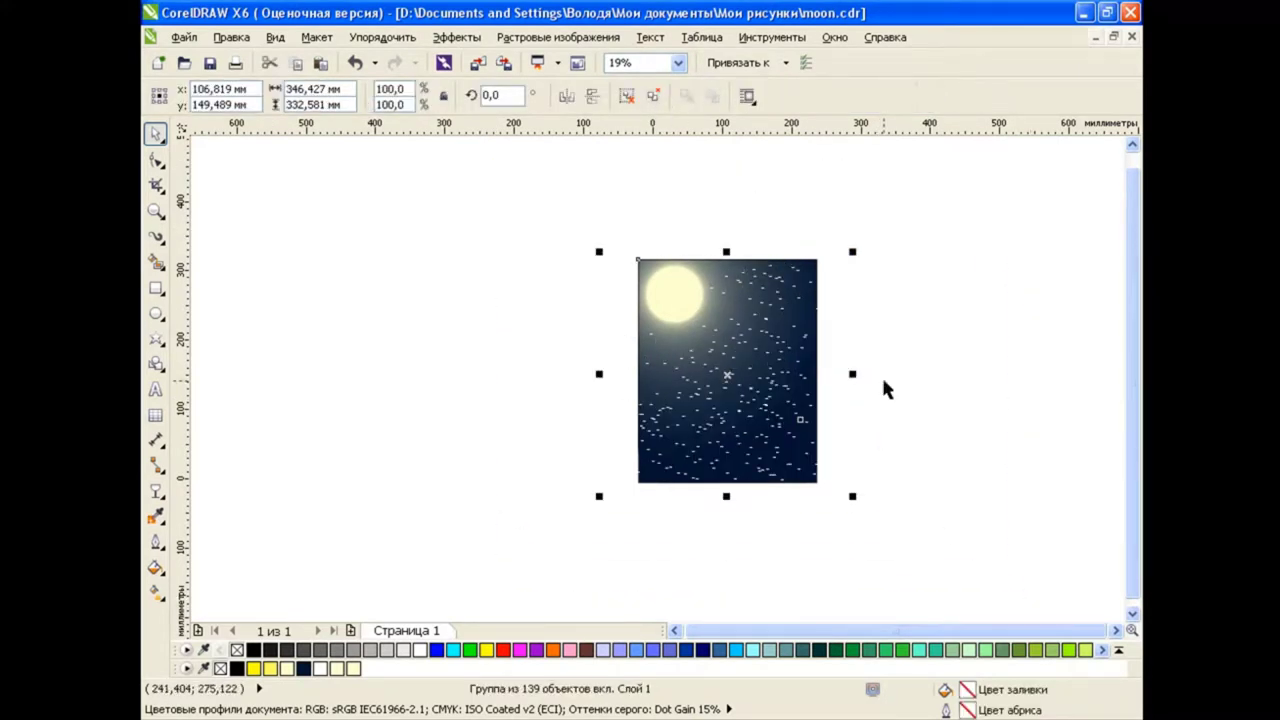
scroll(860, 405, up, 1)
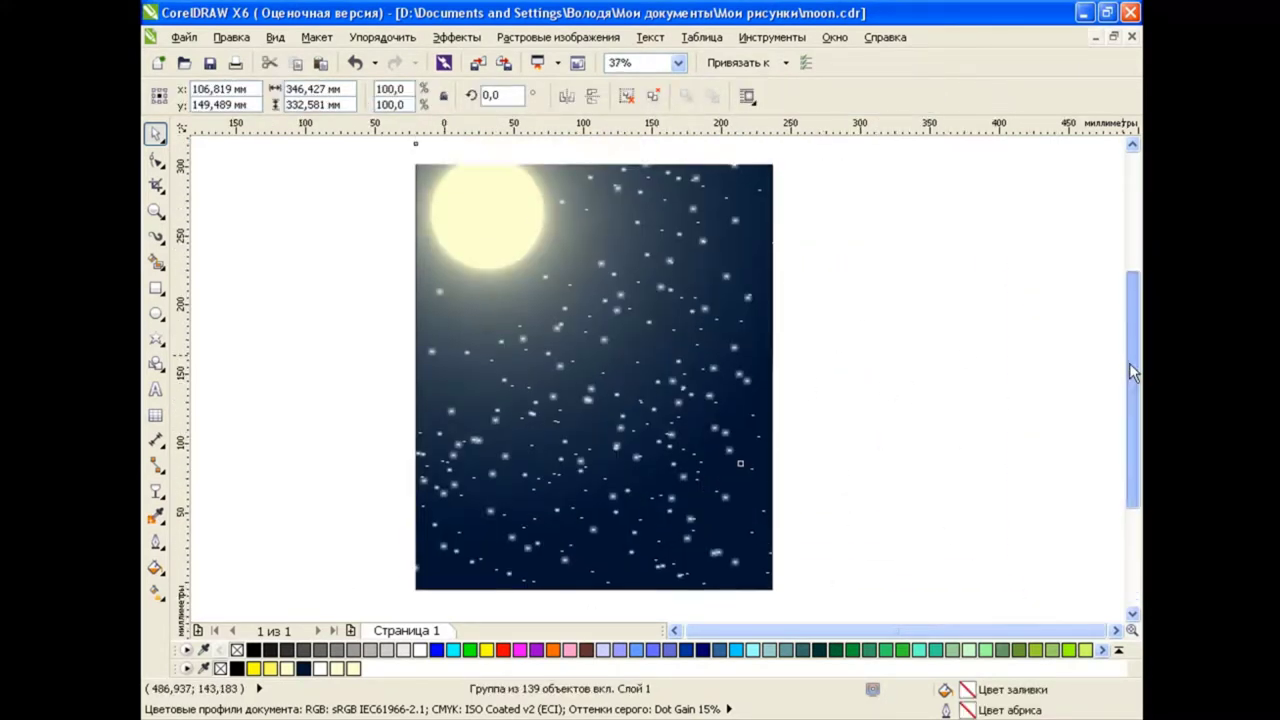
click(675, 630)
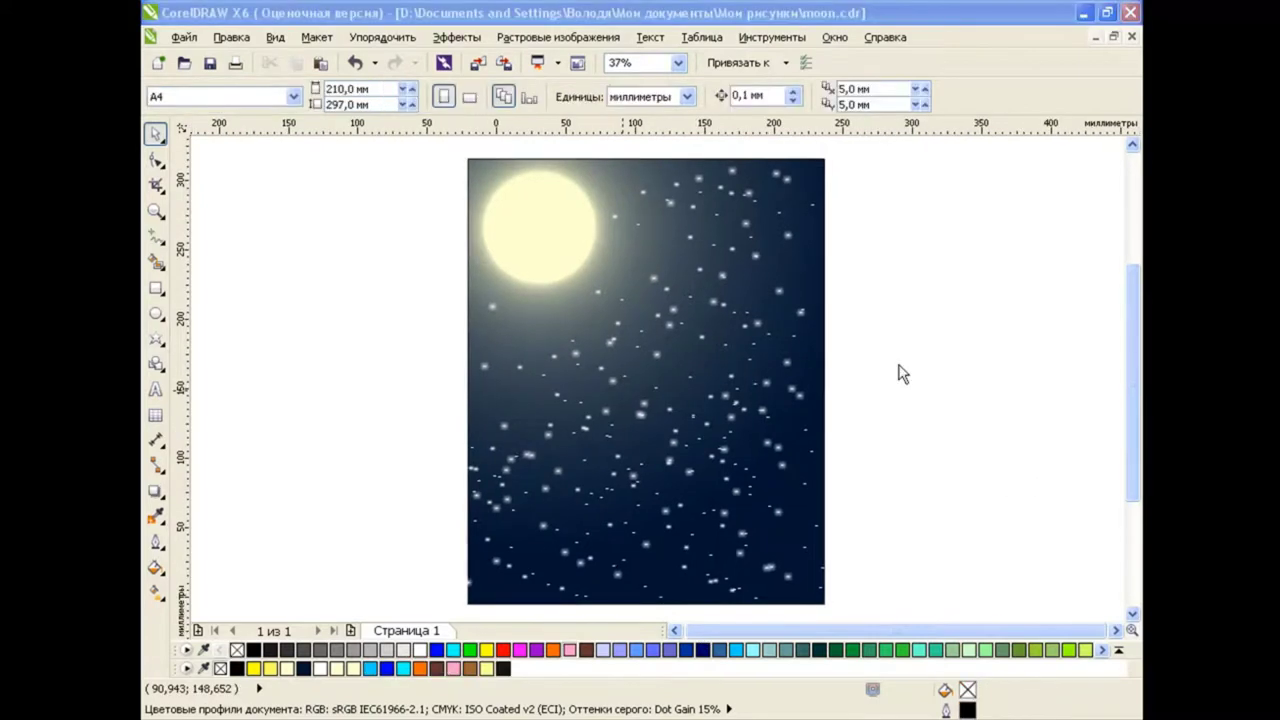
click(897, 372)
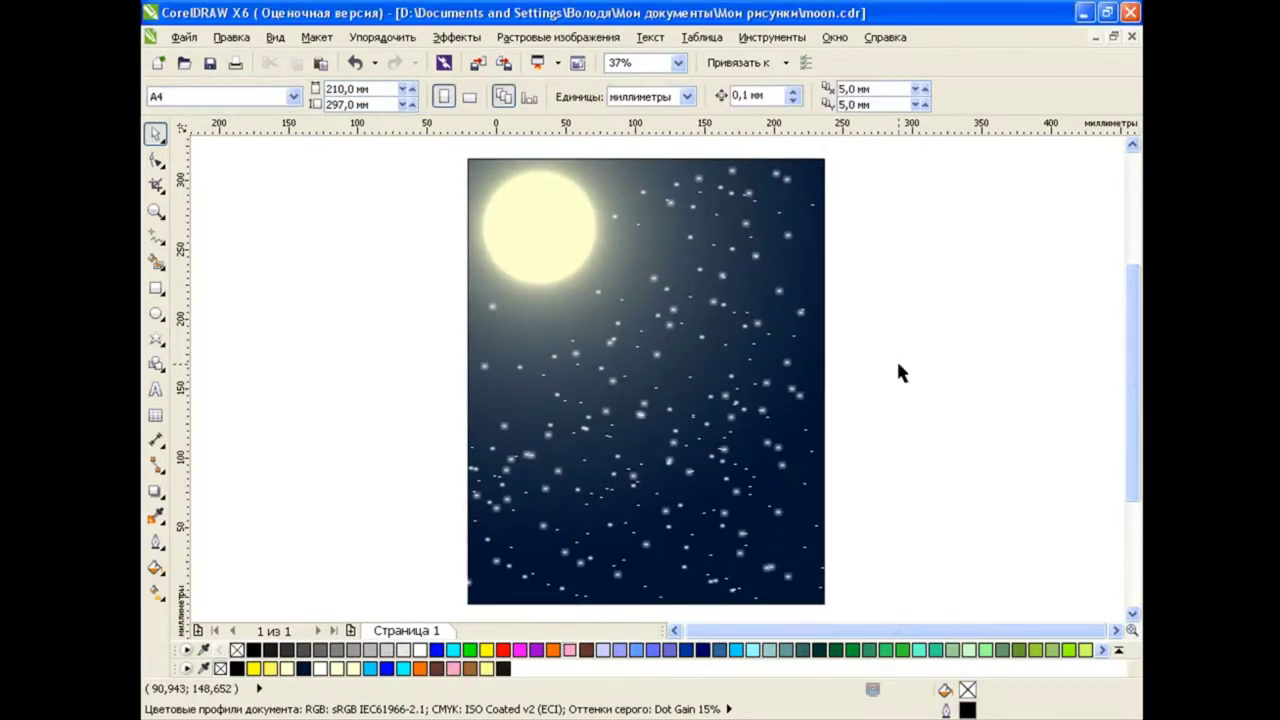
Draw a rectangle covering the picture and duplicate it as an empty copy alongside
click(161, 289)
drag(467, 157, 824, 603)
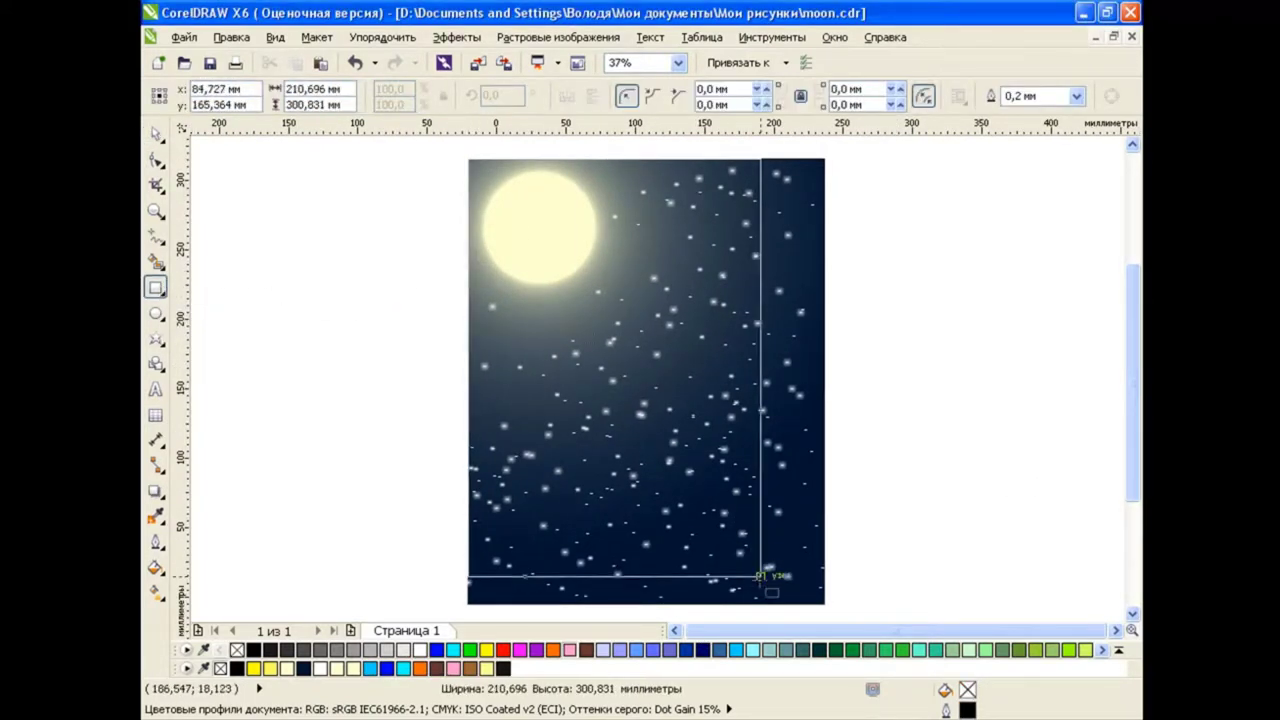
key(space)
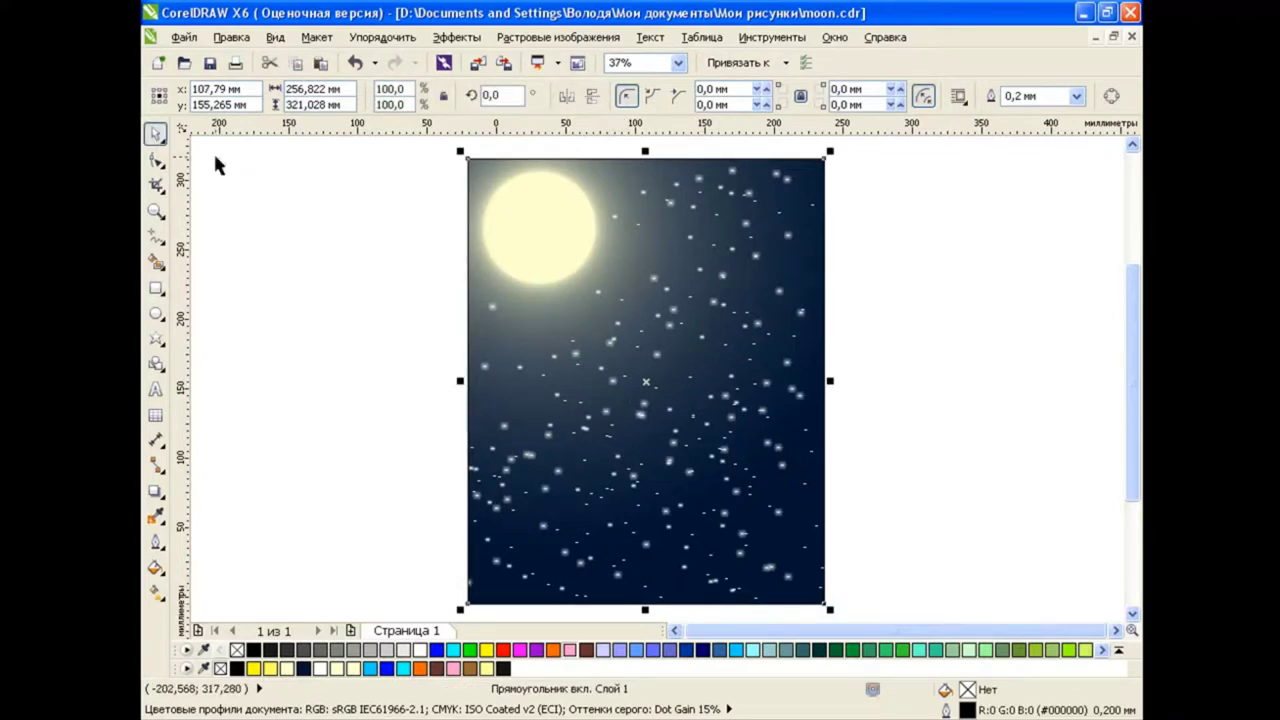
scroll(690, 421, down, 2)
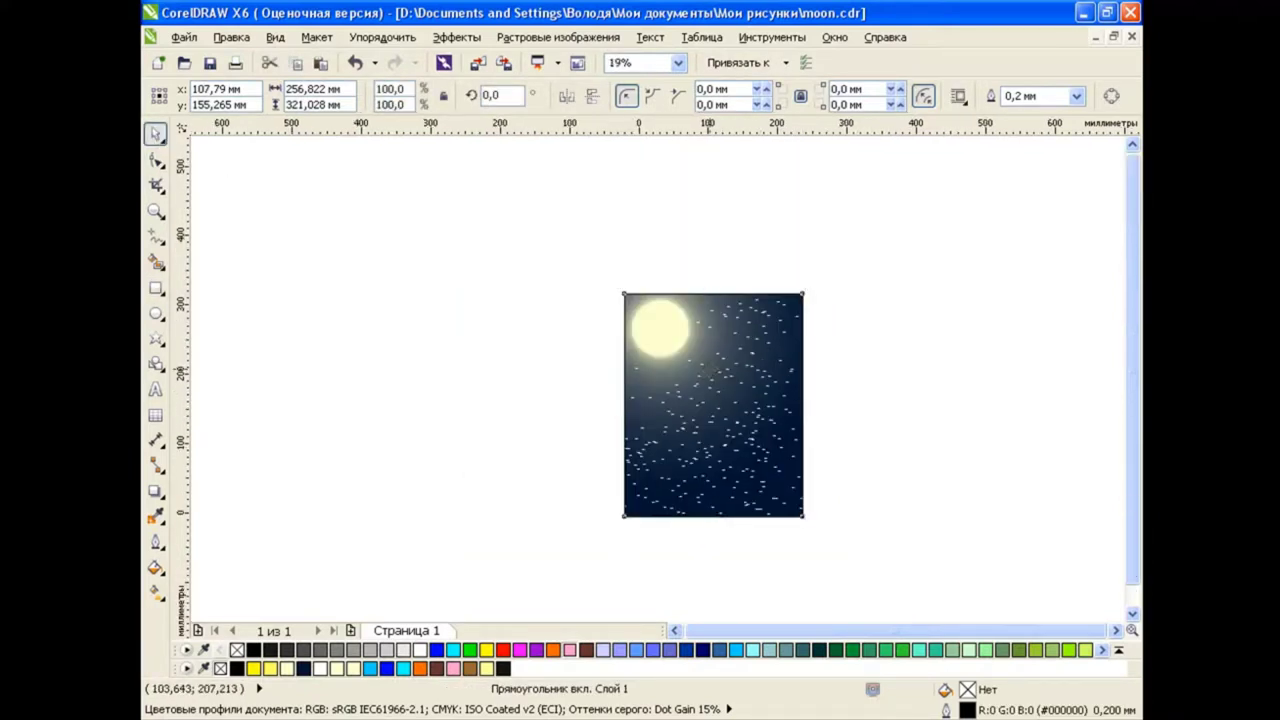
key(ctrl+d)
scroll(758, 487, right, 3)
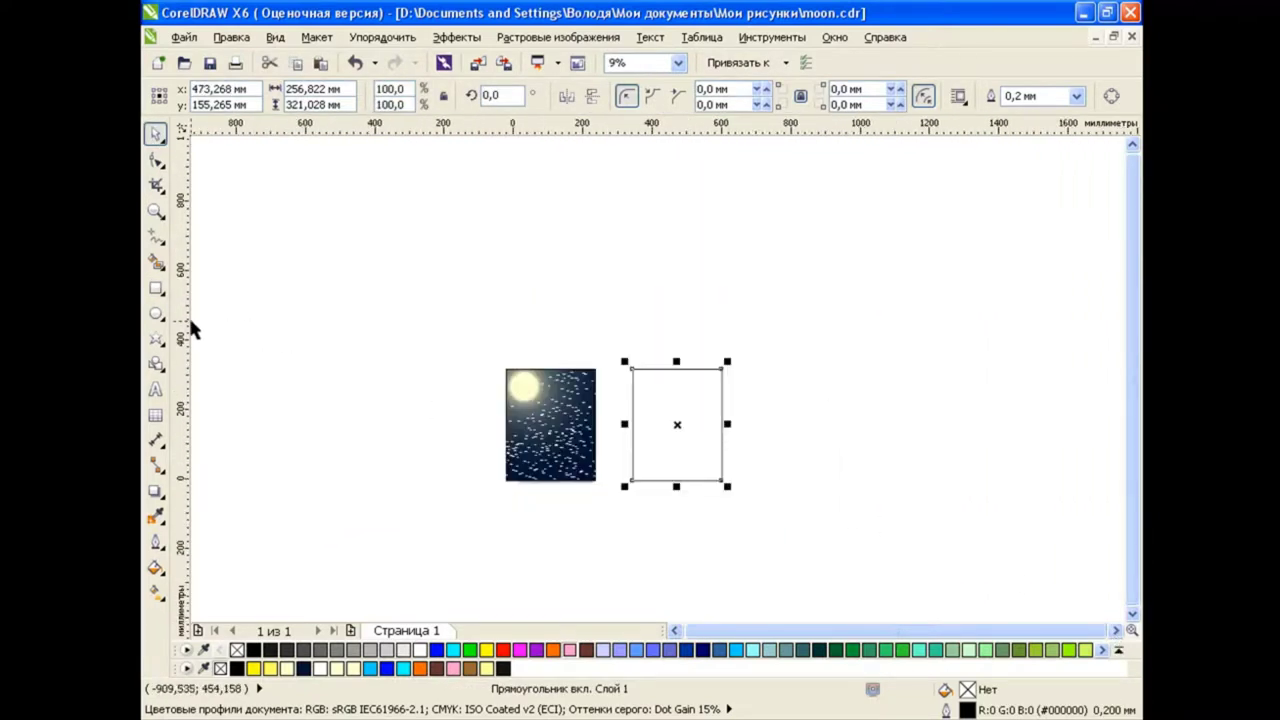
Draw a large circle below the rectangles and shift it left
click(155, 313)
scroll(760, 445, down, 2)
mouse_move(651, 303)
mouse_down()
mouse_move(829, 531)
mouse_move(971, 571)
mouse_up()
drag(814, 466, 745, 486)
Fill the circle with a blue-to-cyan radial gradient and remove its outline
click(155, 567)
click(240, 598)
click(575, 217)
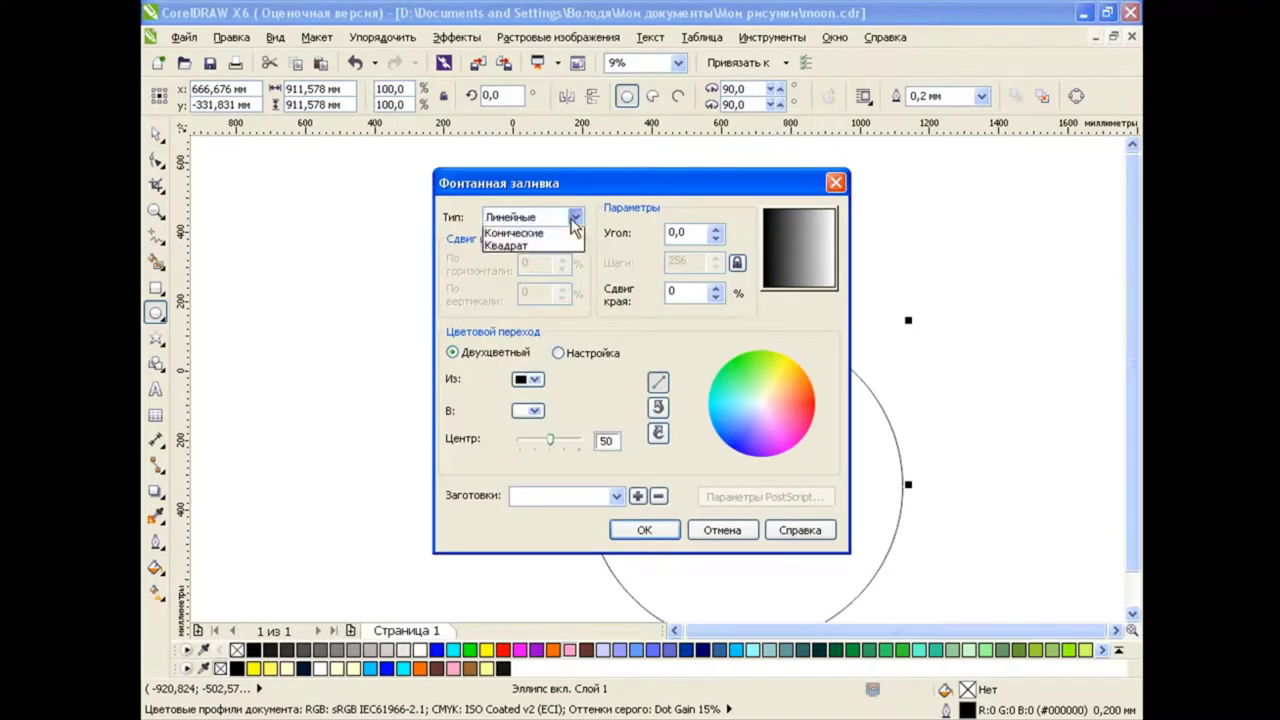
click(540, 245)
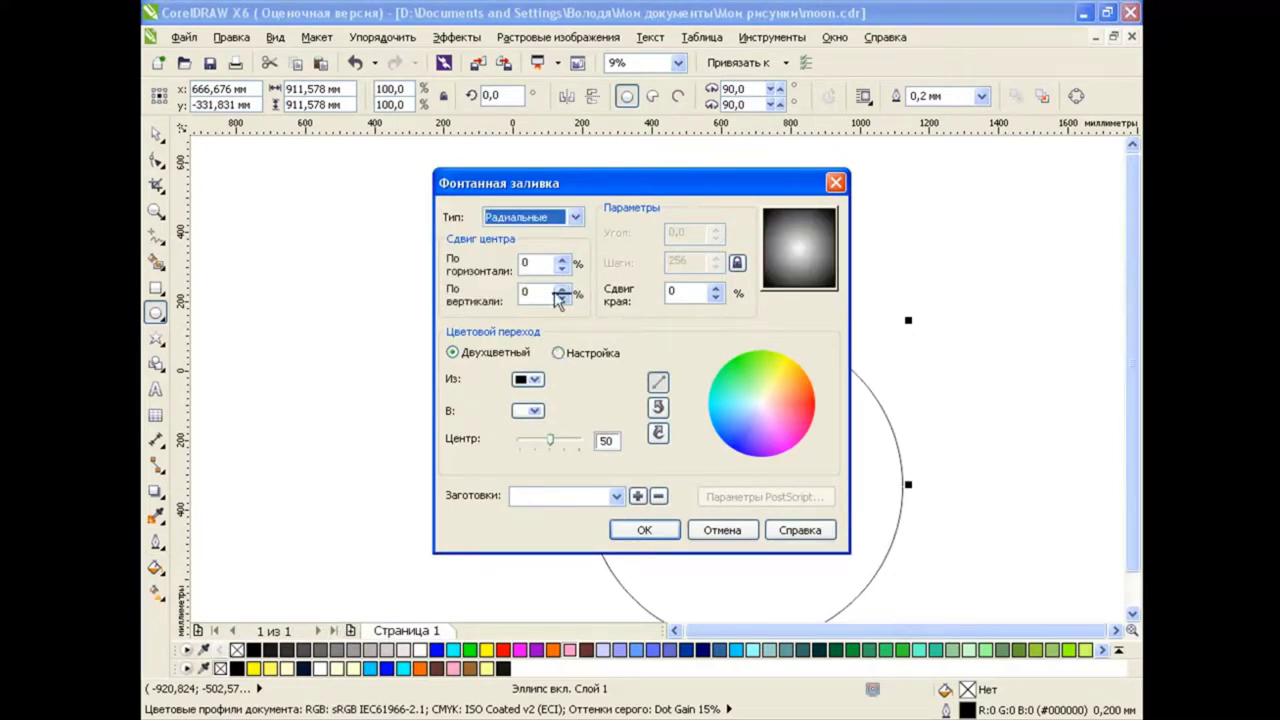
click(535, 380)
click(545, 425)
click(530, 411)
click(560, 455)
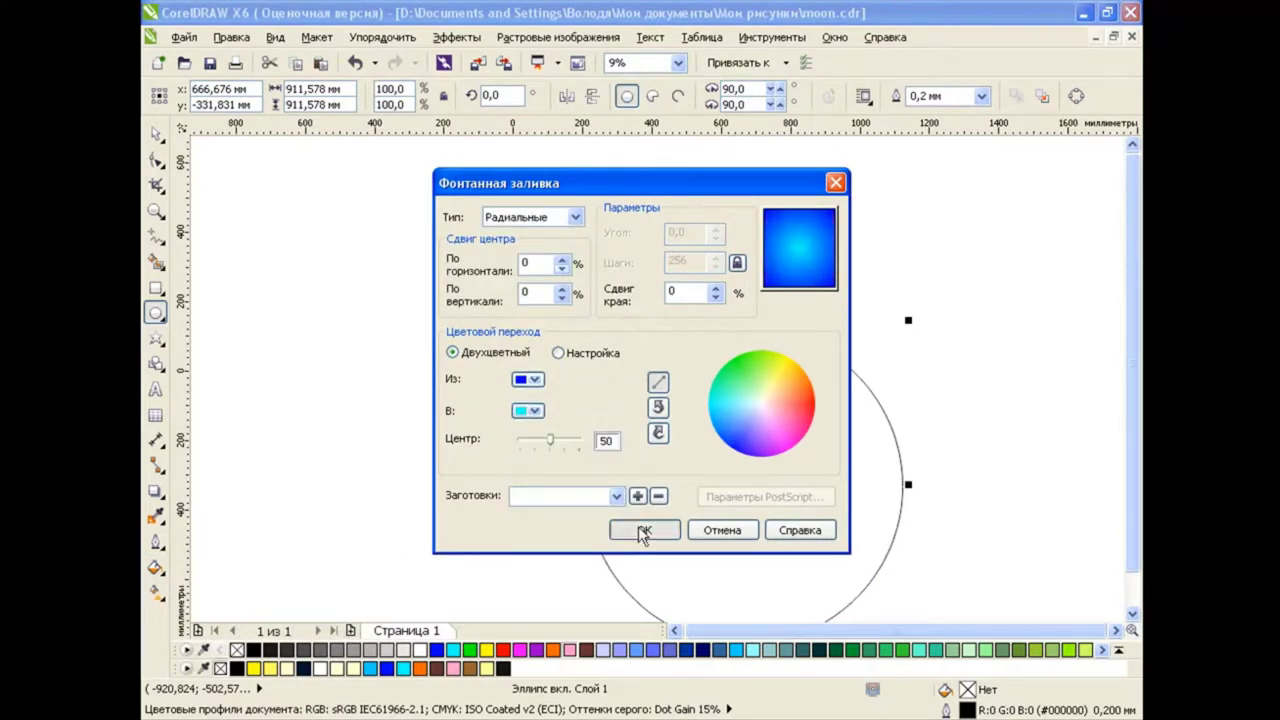
click(642, 530)
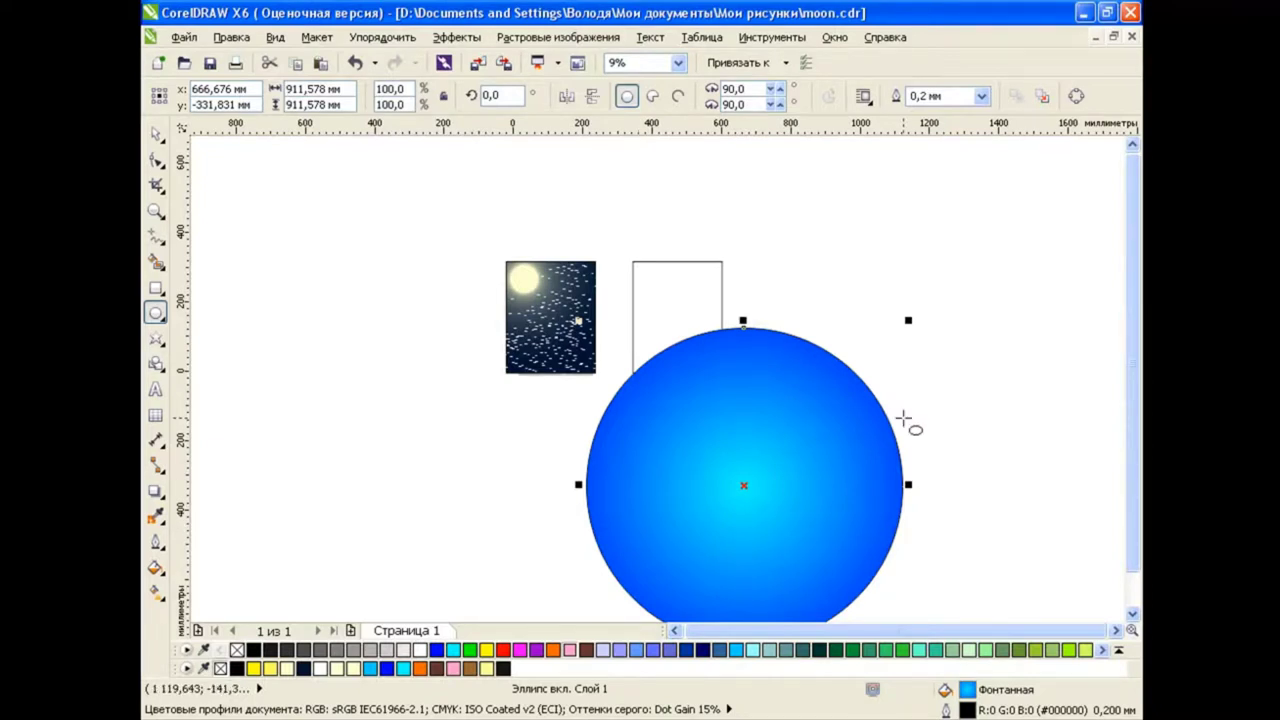
right_click(237, 650)
click(155, 133)
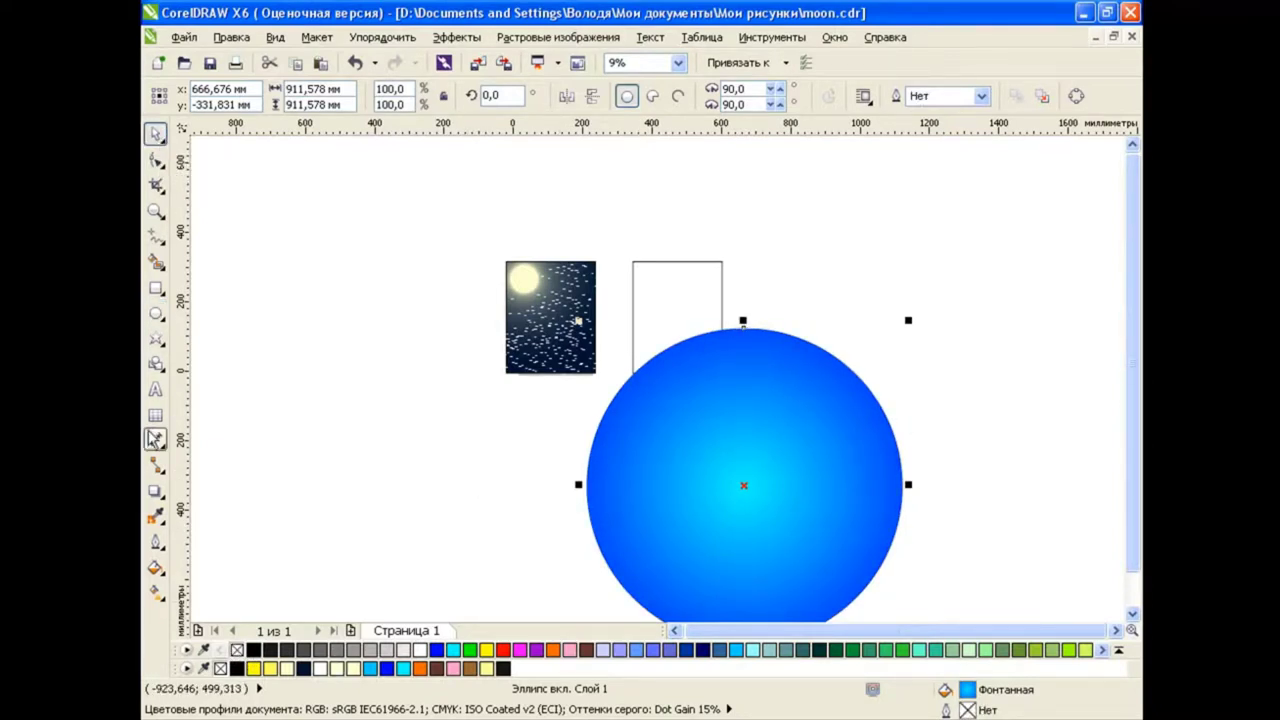
Give the circle a cyan drop shadow glow in Добавить (Add) blending mode
click(155, 490)
click(214, 554)
drag(743, 486, 657, 336)
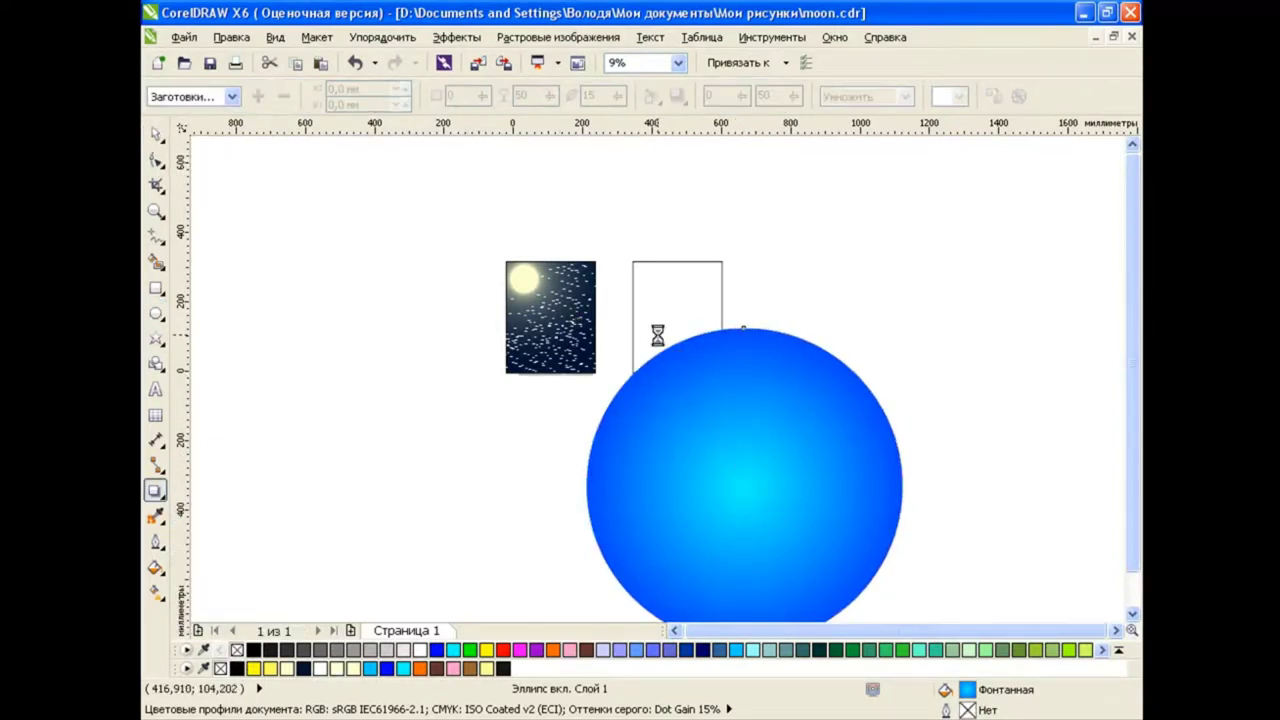
click(958, 96)
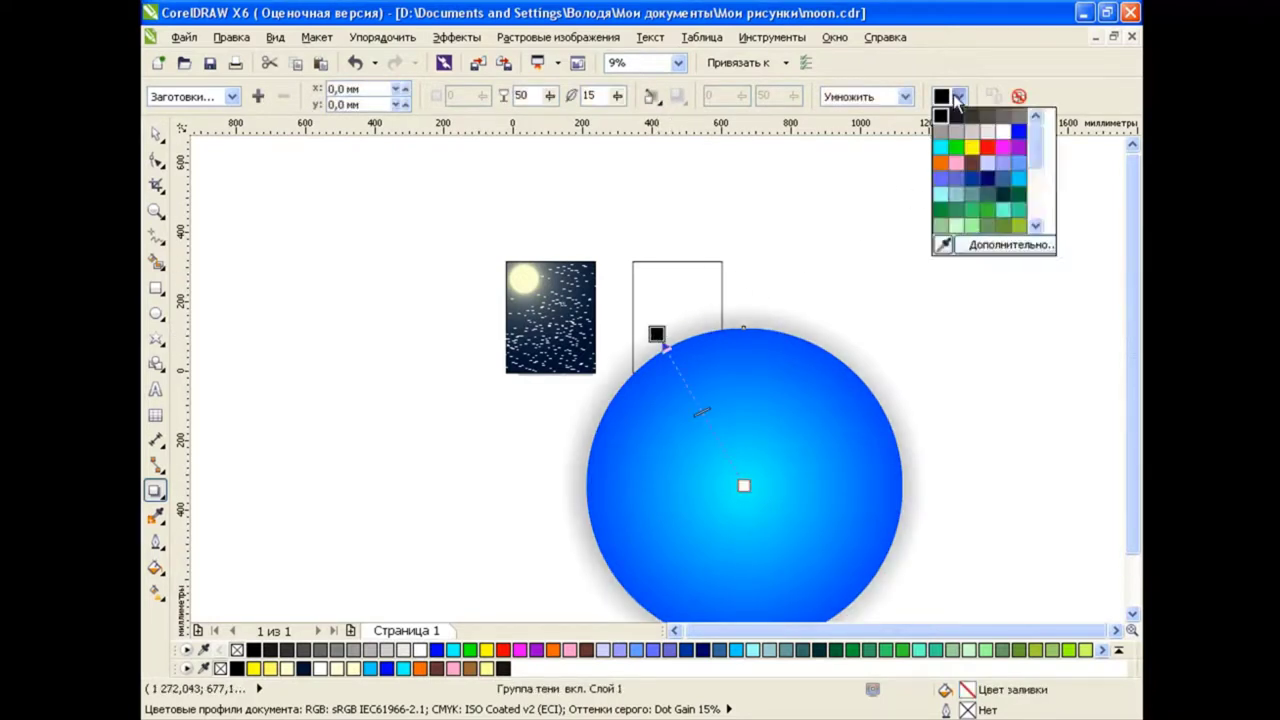
click(943, 150)
click(904, 96)
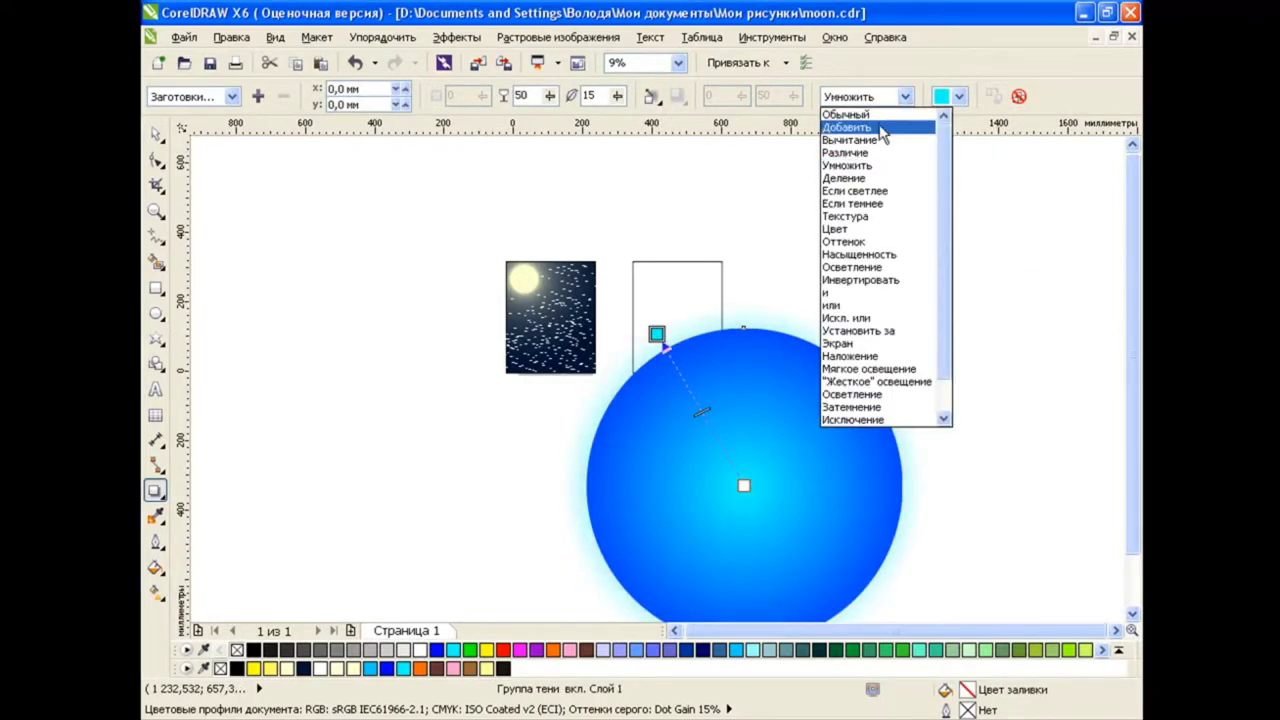
click(882, 130)
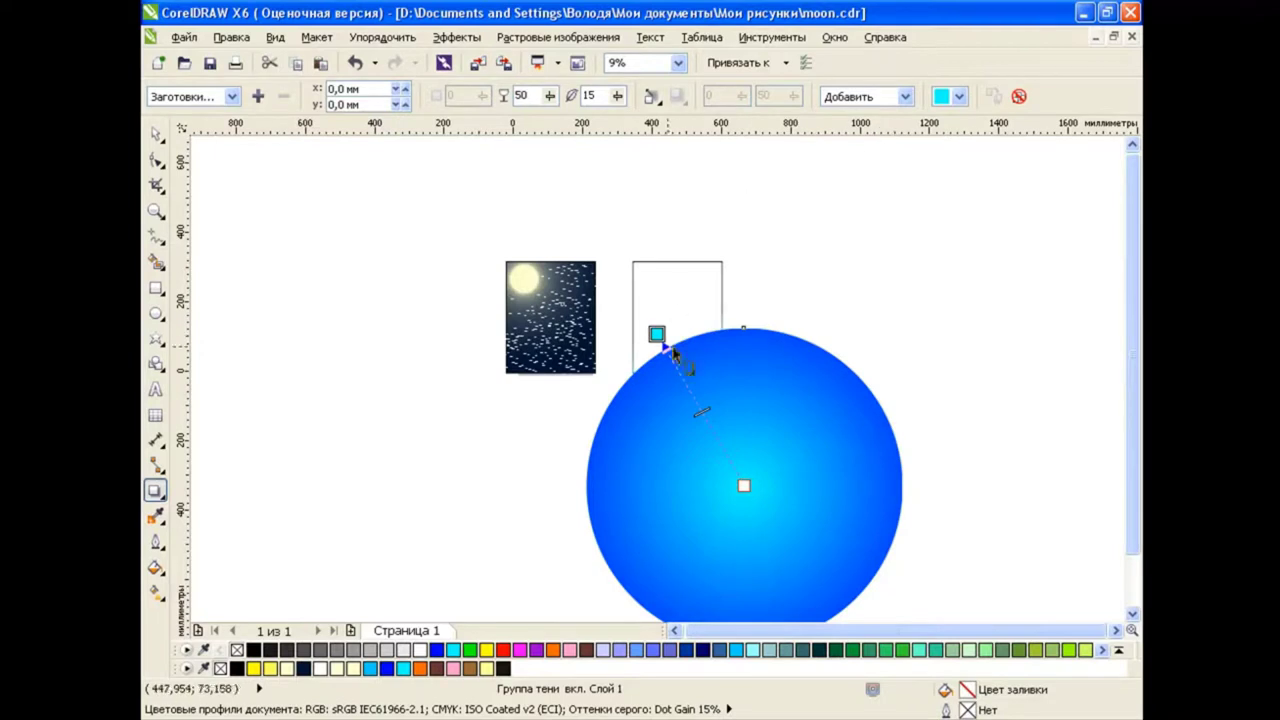
drag(656, 334, 644, 320)
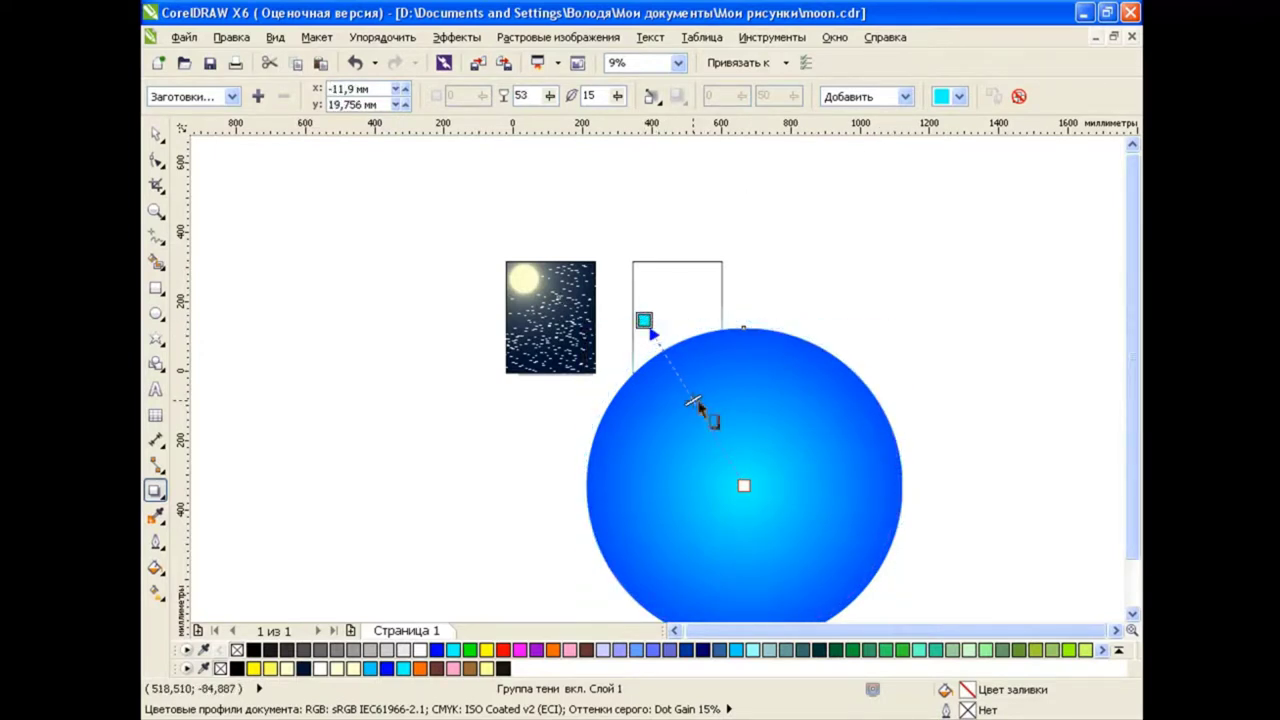
Try moving the blue circle left, then undo the move
key(space)
drag(703, 446, 604, 440)
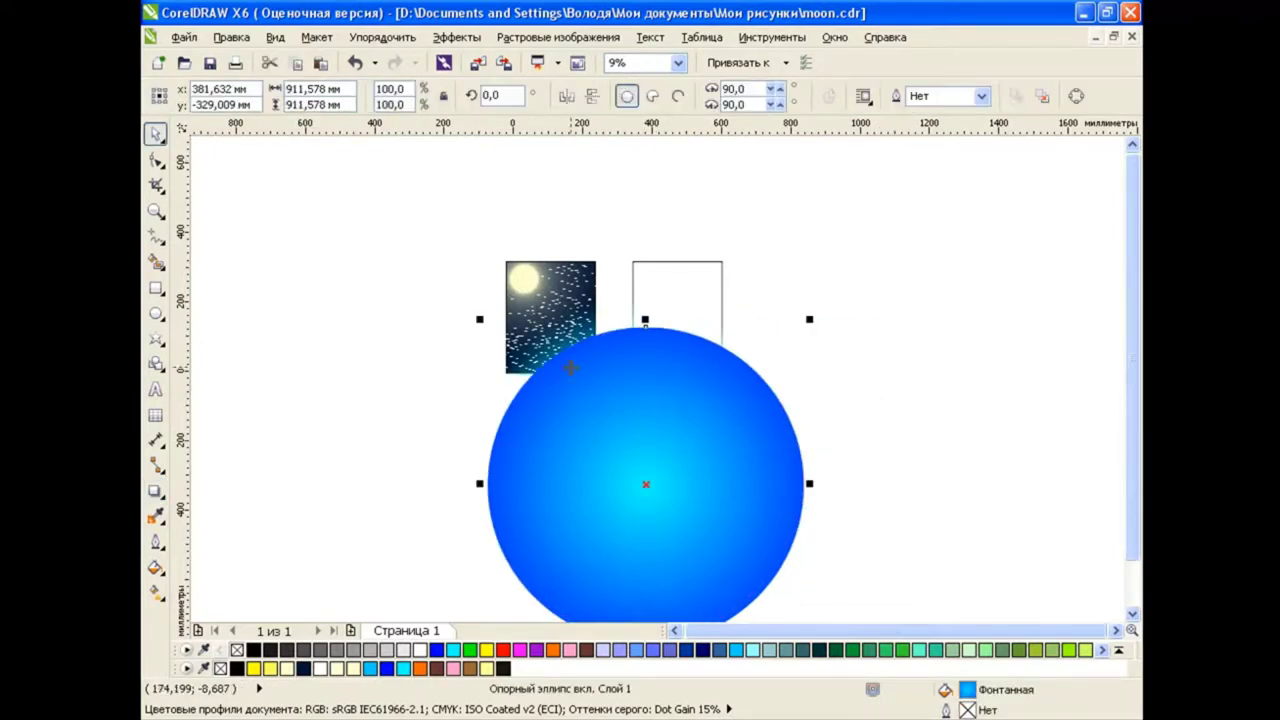
key(ctrl+z)
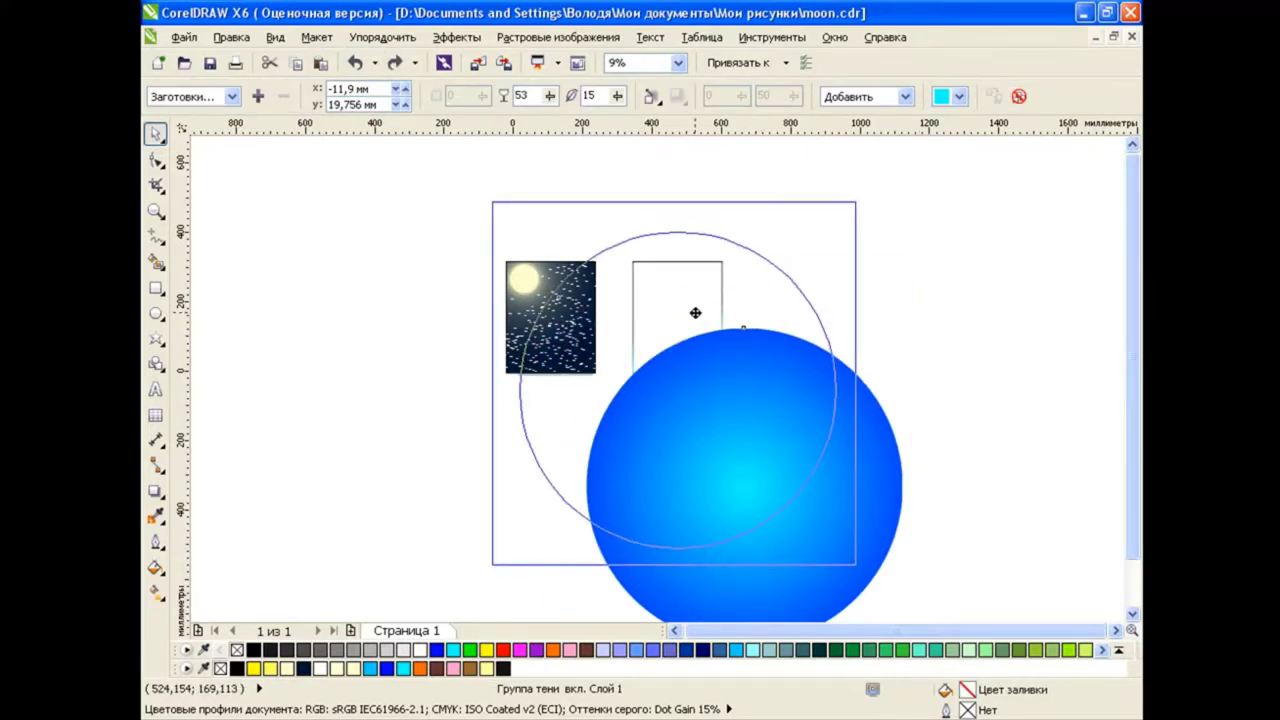
PowerClip the blue circle inside the empty rectangle
drag(762, 408, 700, 318)
click(715, 388)
mouse_move(763, 414)
mouse_down()
mouse_move(703, 271)
mouse_move(750, 272)
mouse_up()
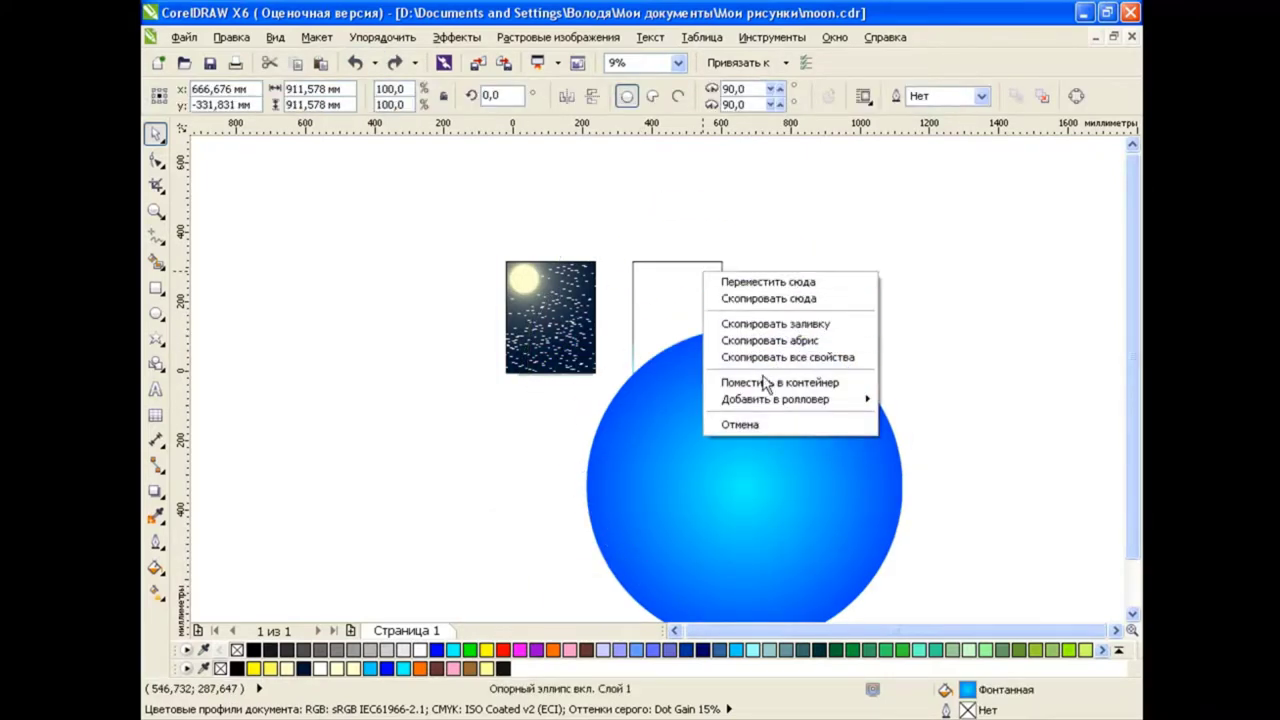
click(766, 374)
Edit the PowerClip contents so only the circle's top shows as a planet edge
click(383, 37)
mouse_move(538, 311)
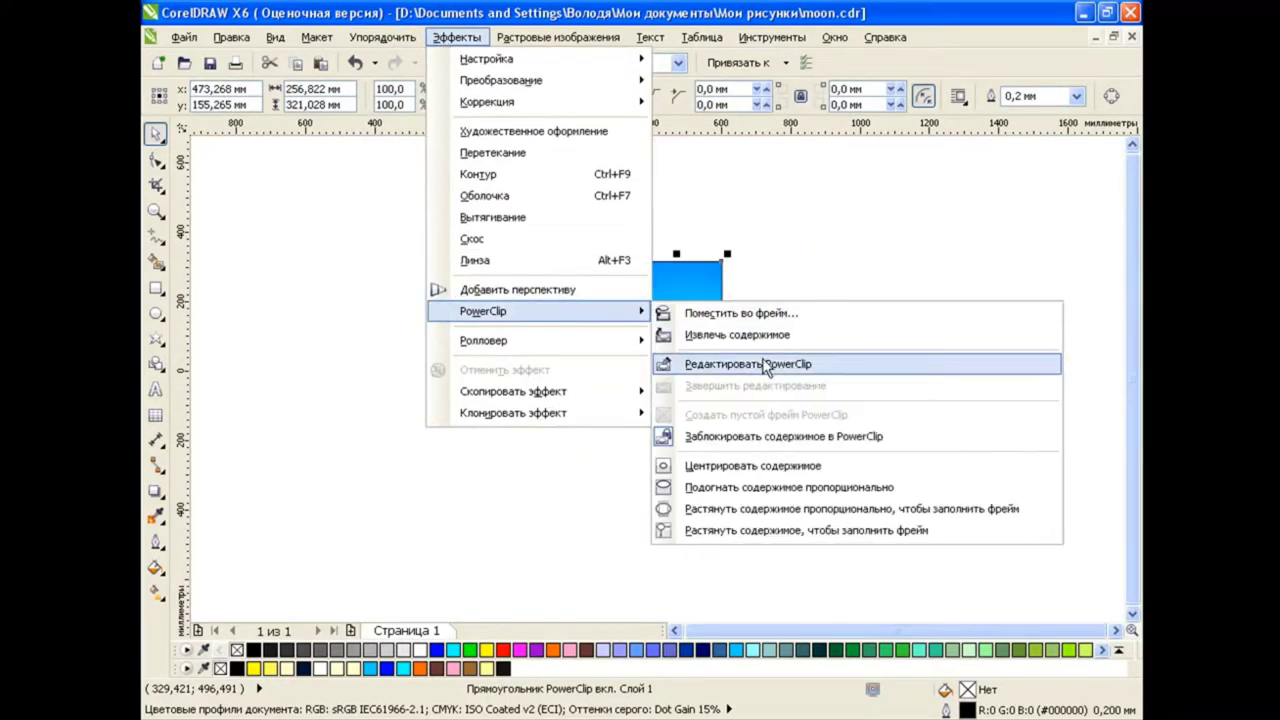
click(660, 366)
drag(703, 337, 718, 454)
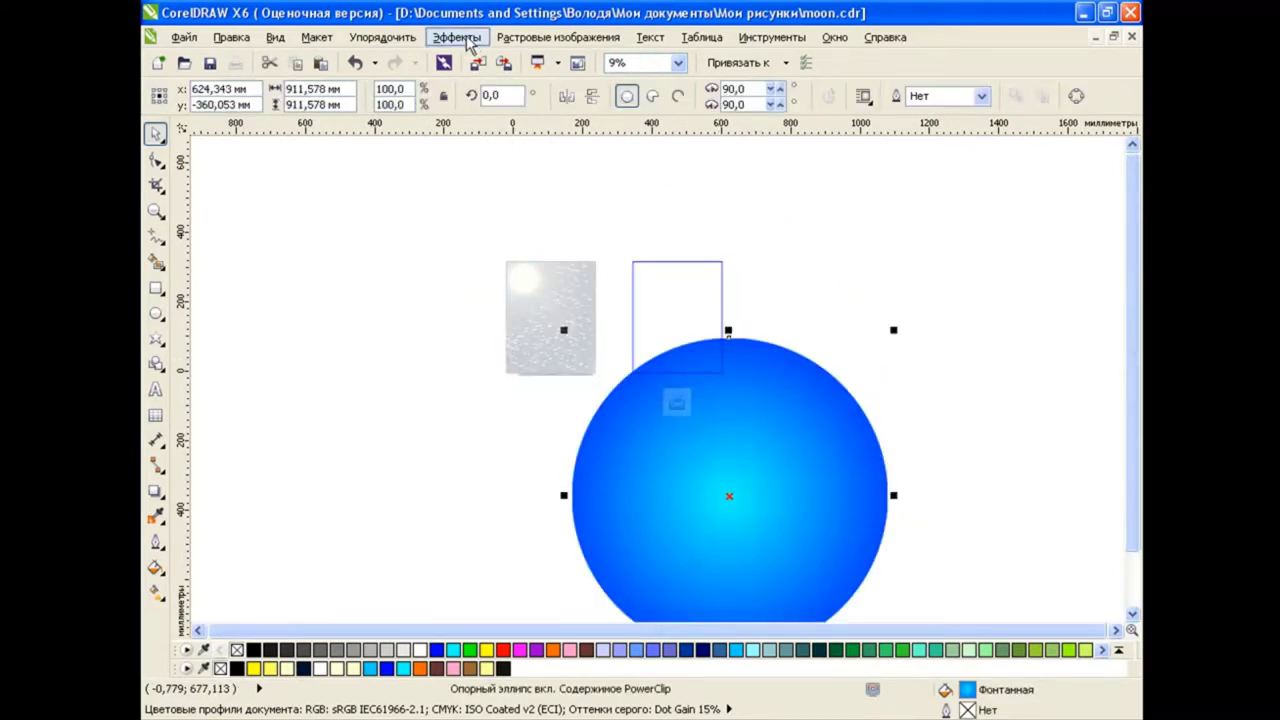
click(456, 37)
click(834, 383)
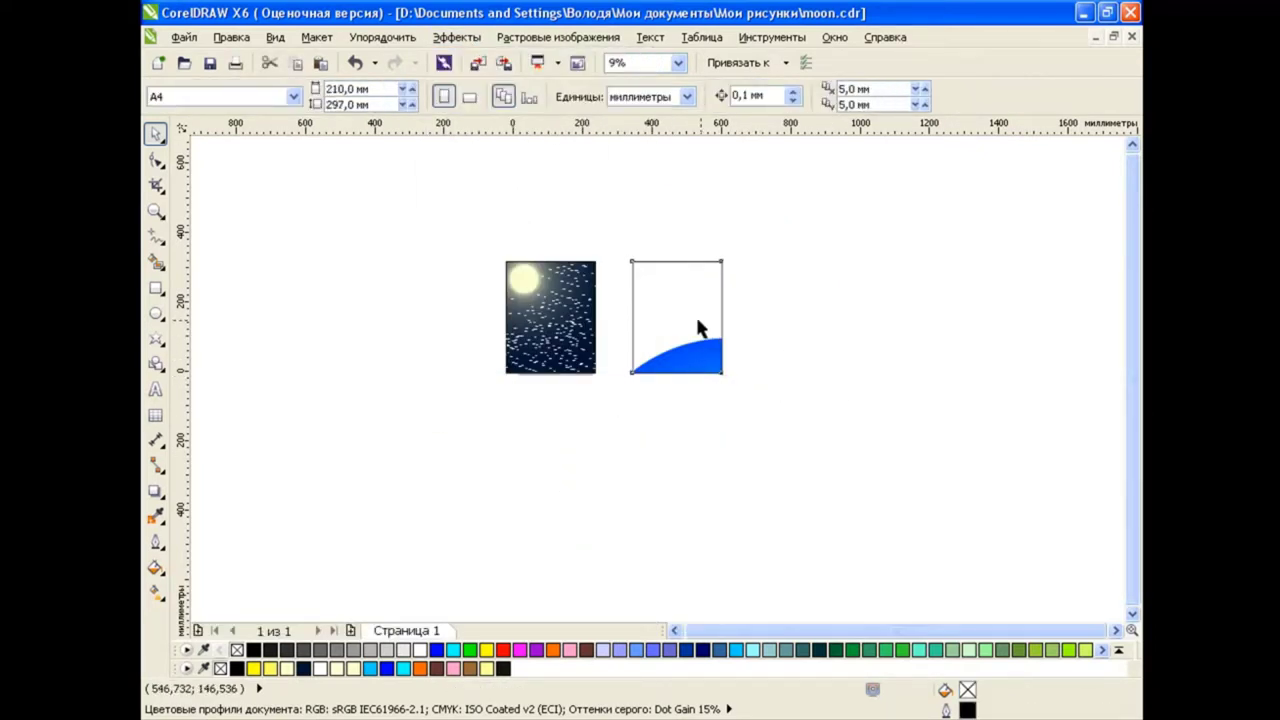
Move the planet frame onto the night-sky image and align it with the sky
drag(660, 330, 534, 330)
scroll(530, 320, up, 1)
scroll(528, 311, up, 1)
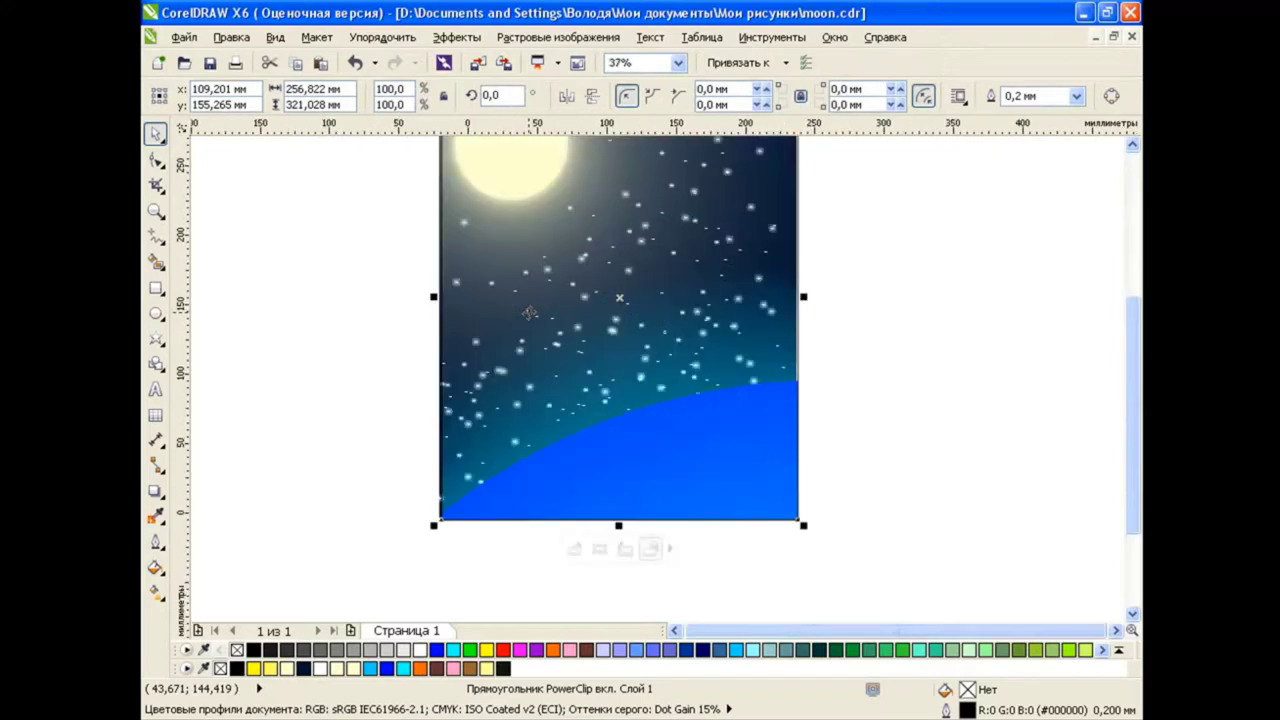
scroll(1120, 412, up, 1)
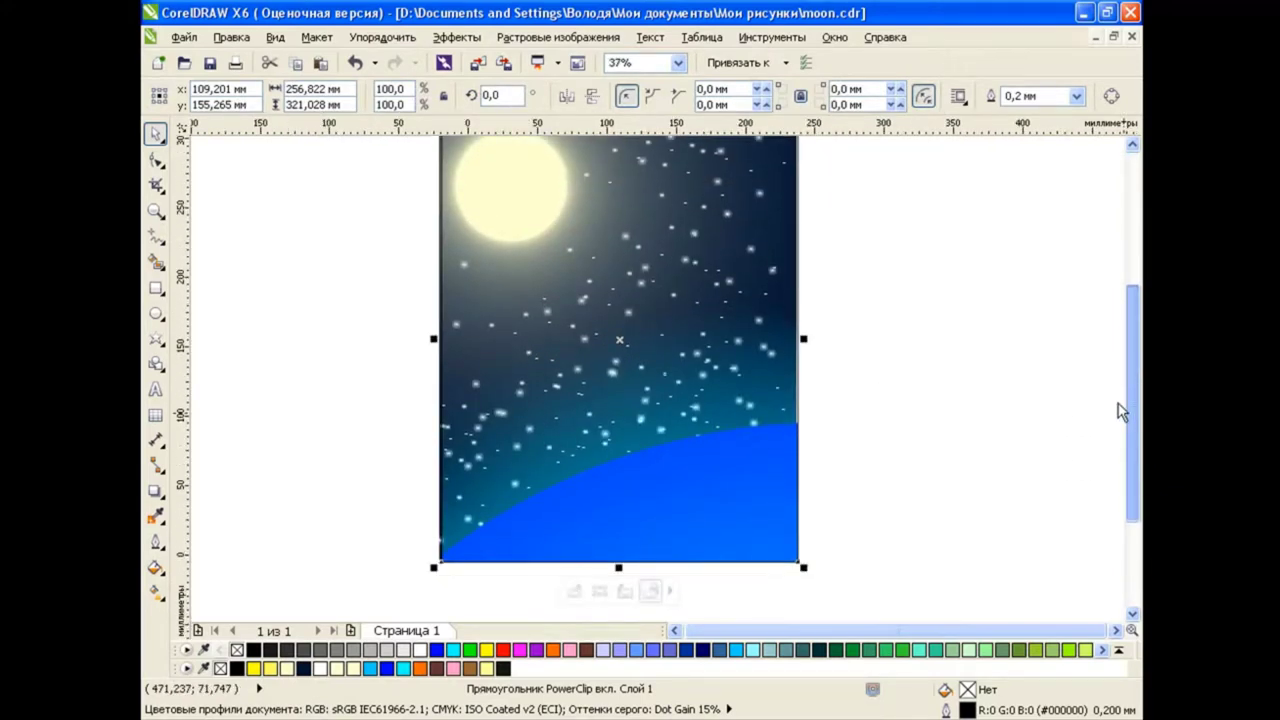
drag(606, 382, 729, 382)
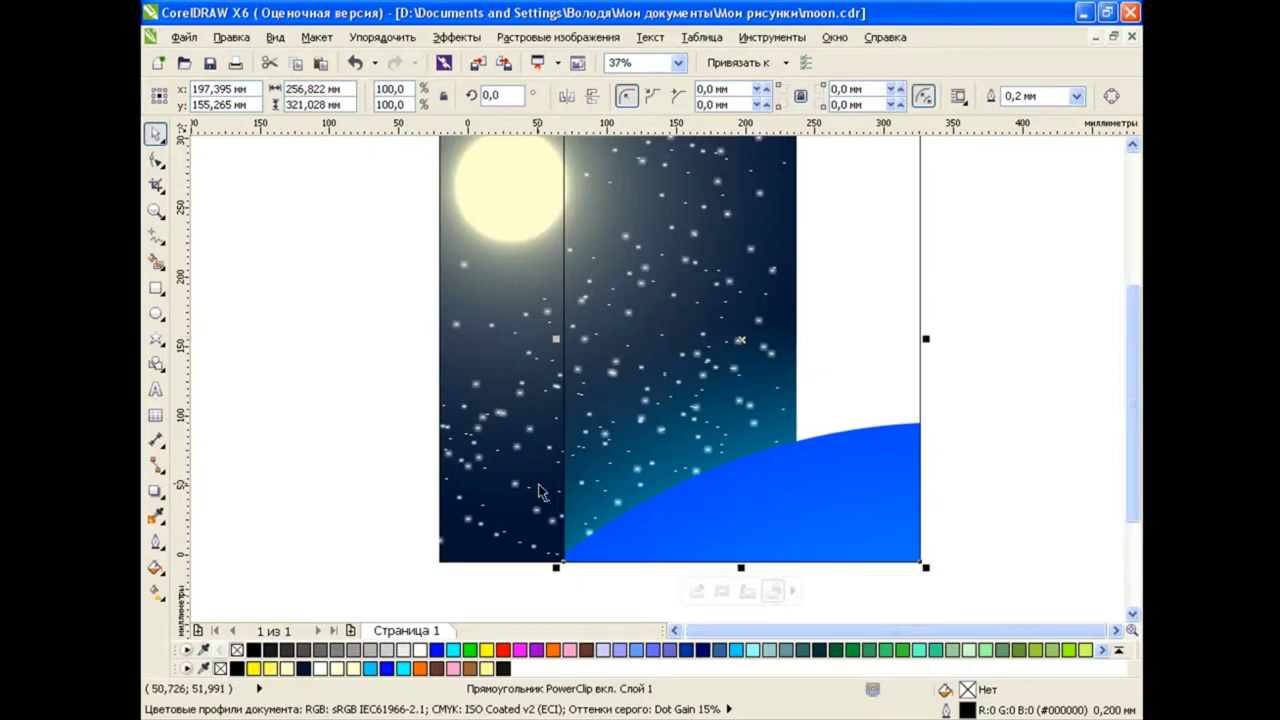
drag(564, 562, 440, 562)
click(912, 452)
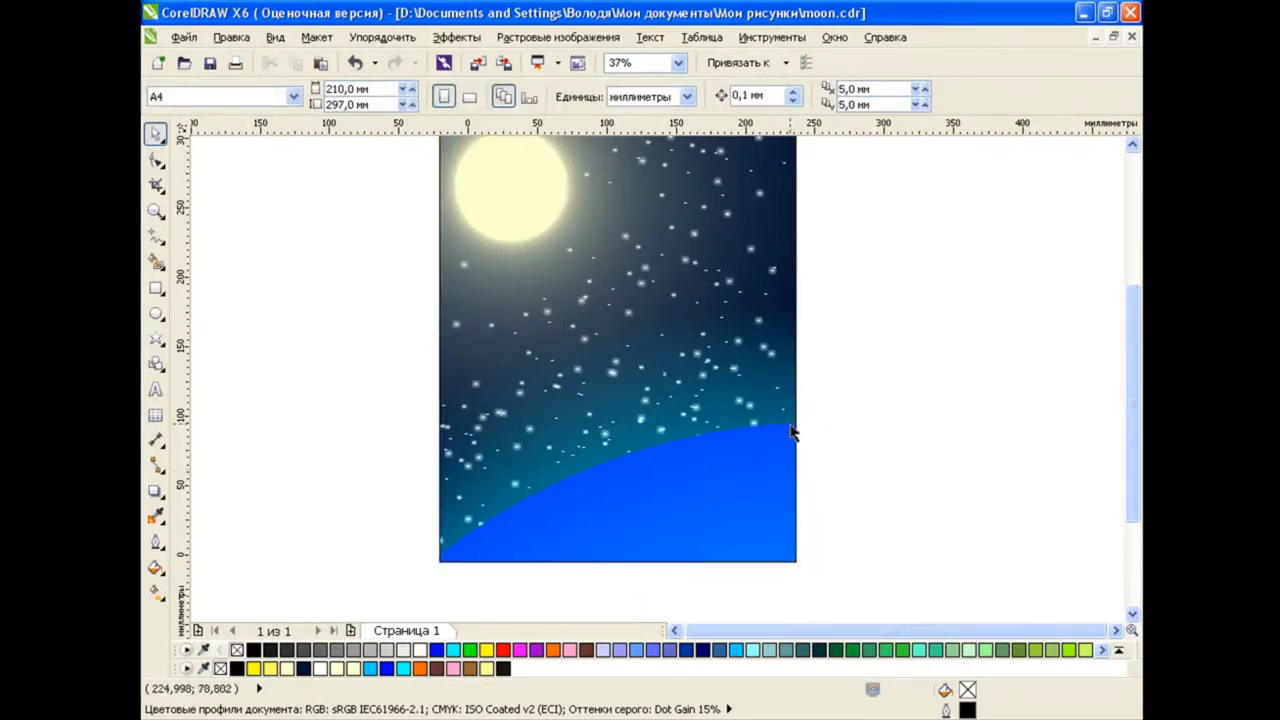
Check the clipped planet selection and pick the Freehand drawing mode
scroll(794, 434, down, 2)
click(760, 440)
scroll(878, 408, up, 2)
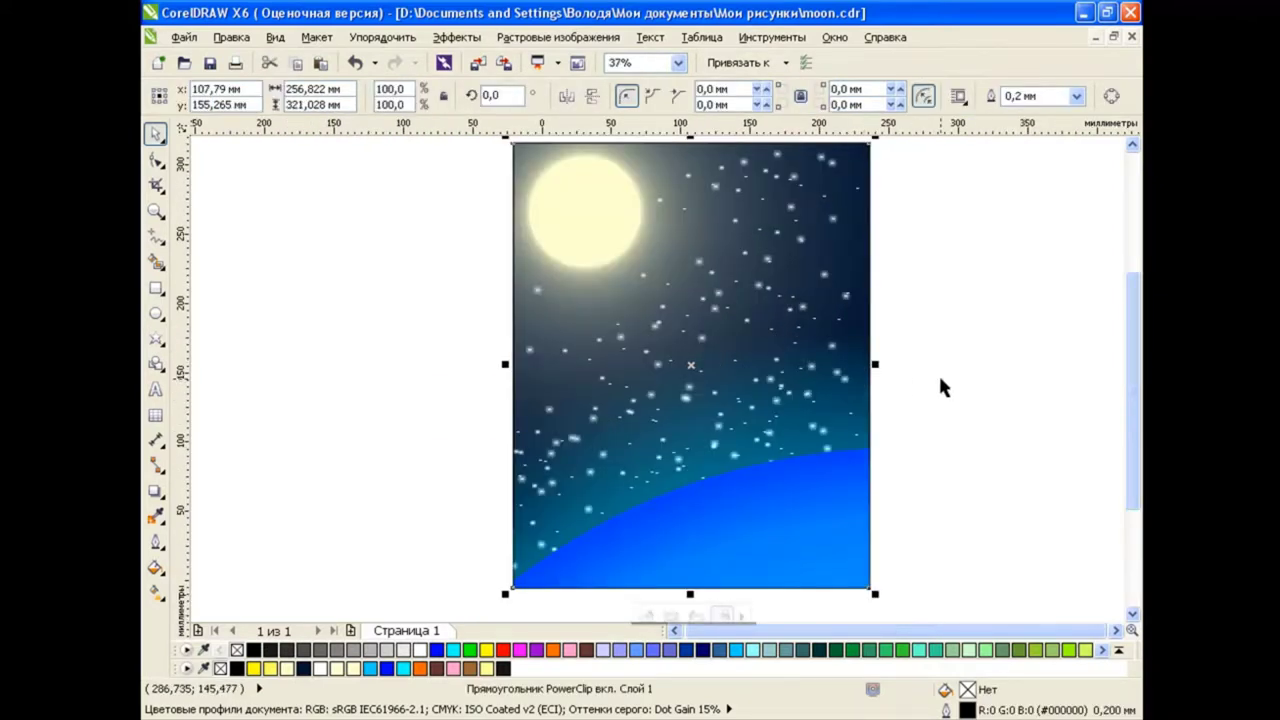
click(295, 333)
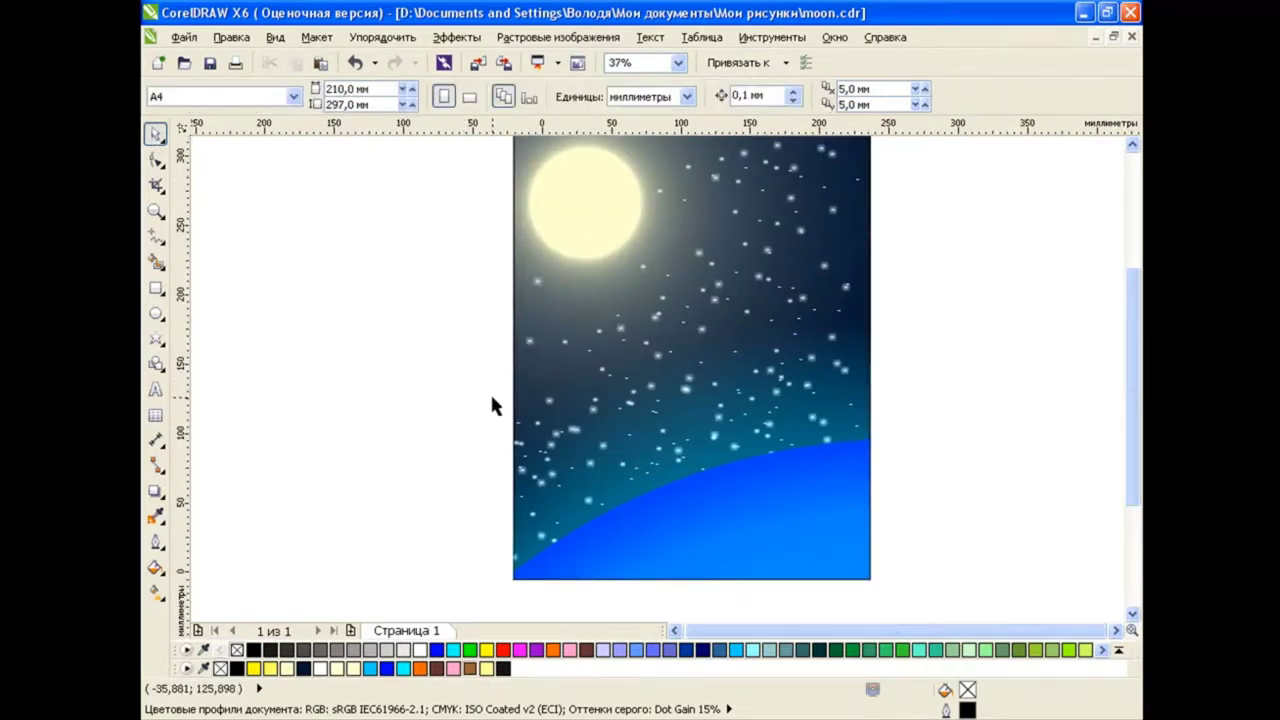
click(155, 236)
click(220, 232)
Draw a closed wavy freehand outline on the planet and delete its excess top nodes
drag(598, 514, 824, 519)
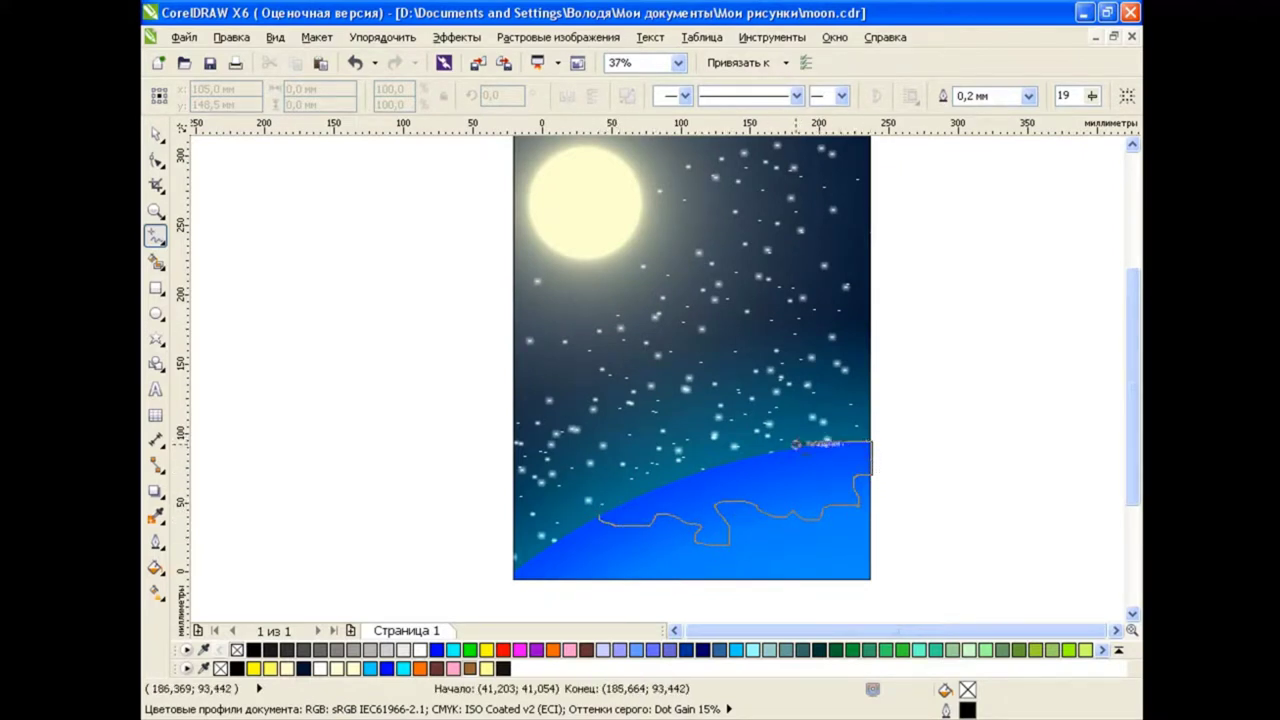
drag(855, 441, 599, 514)
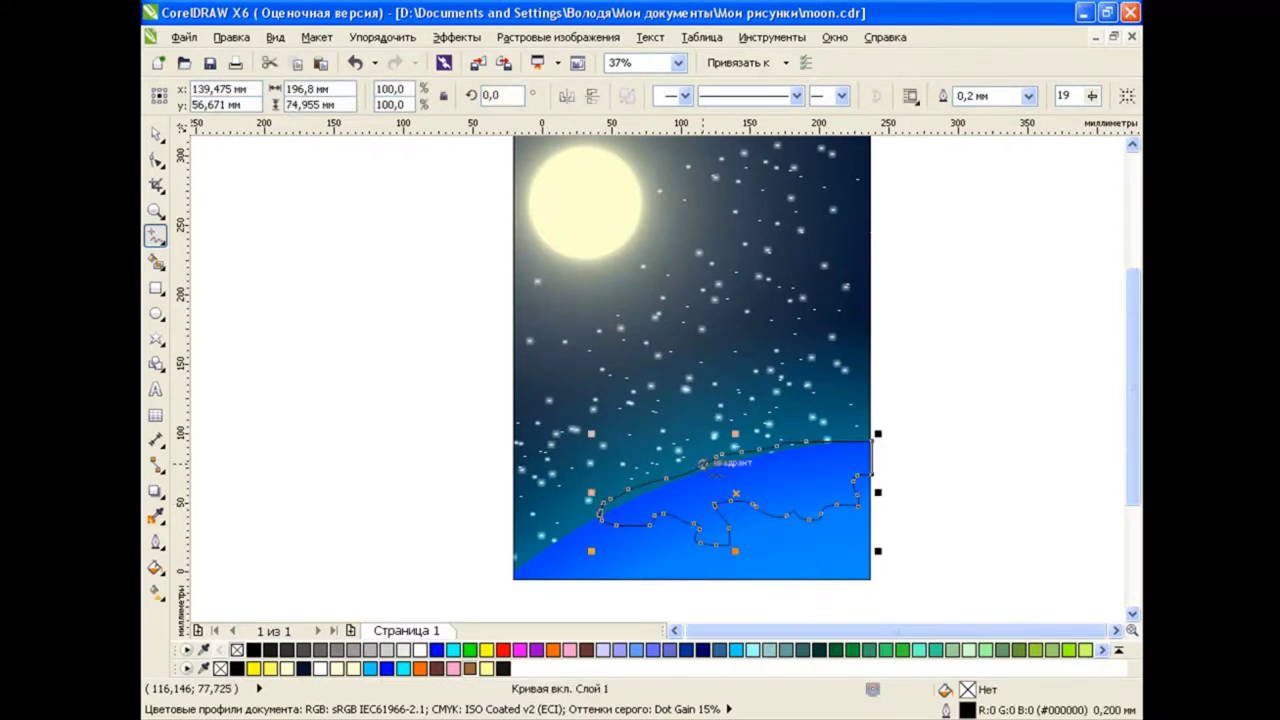
click(155, 160)
key(Delete)
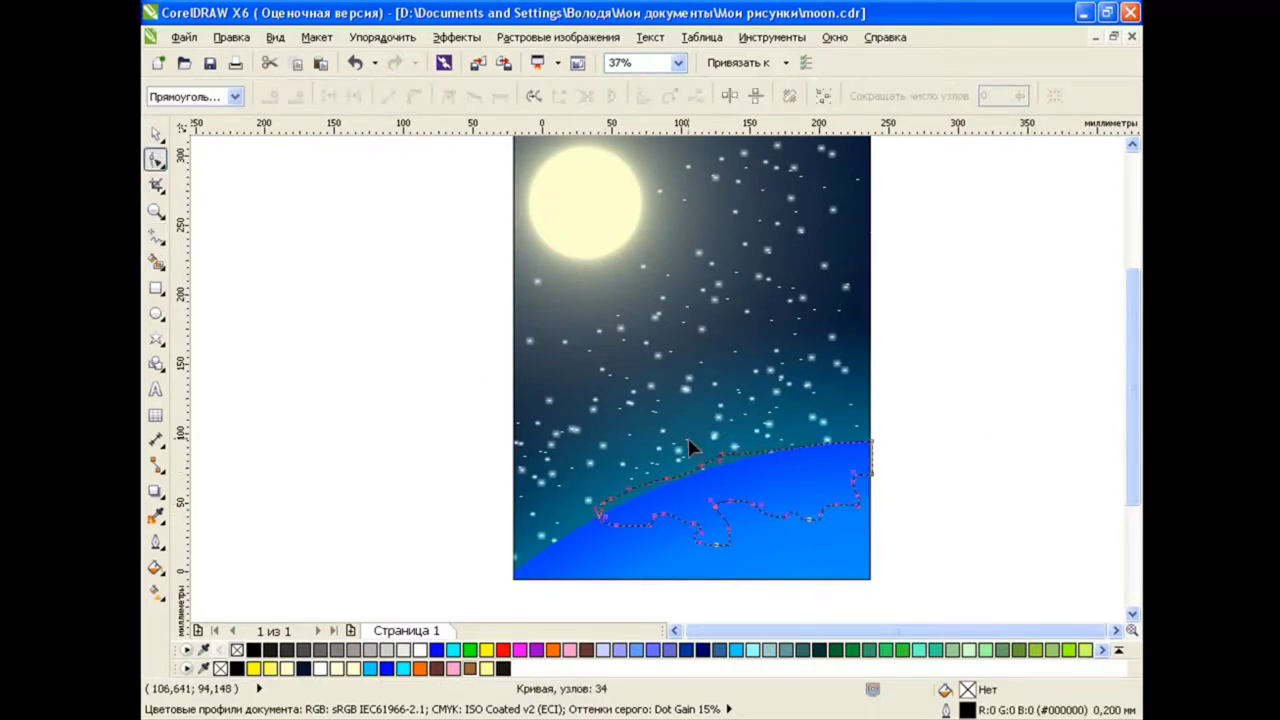
drag(613, 470, 675, 492)
key(Delete)
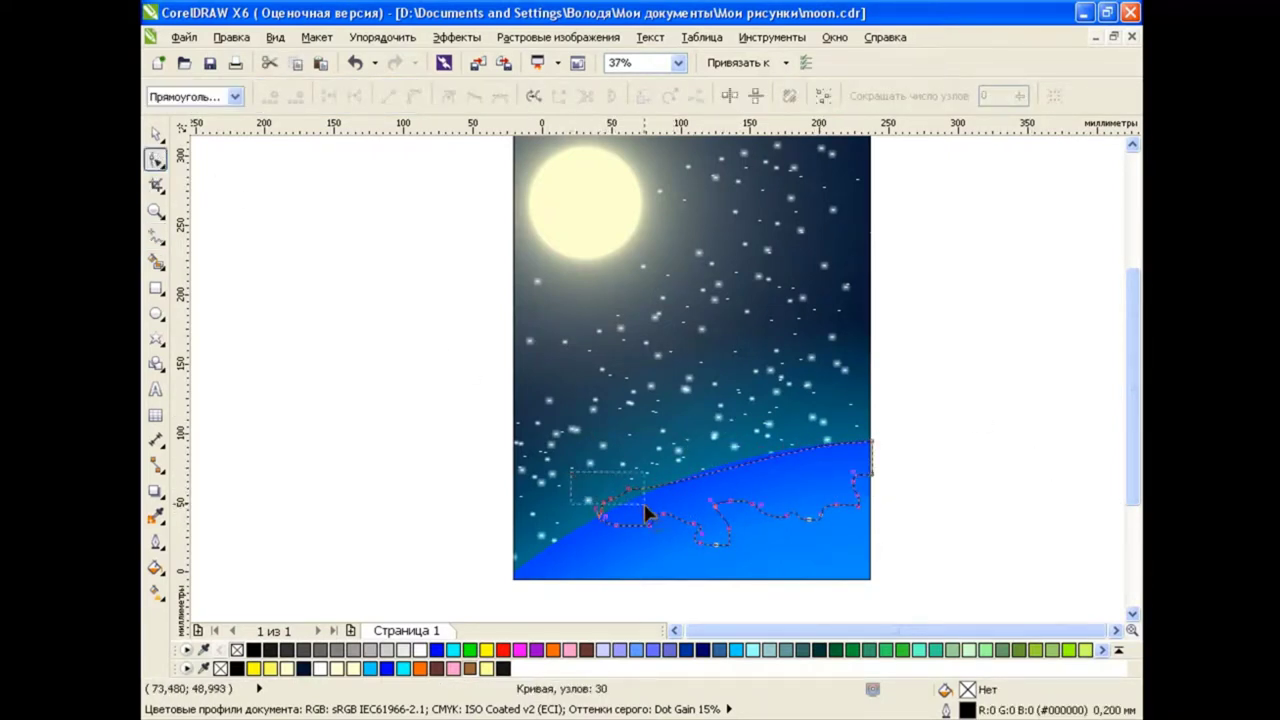
key(Delete)
mouse_move(580, 490)
mouse_down()
mouse_move(648, 512)
mouse_move(622, 522)
mouse_up()
scroll(614, 537, up, 3)
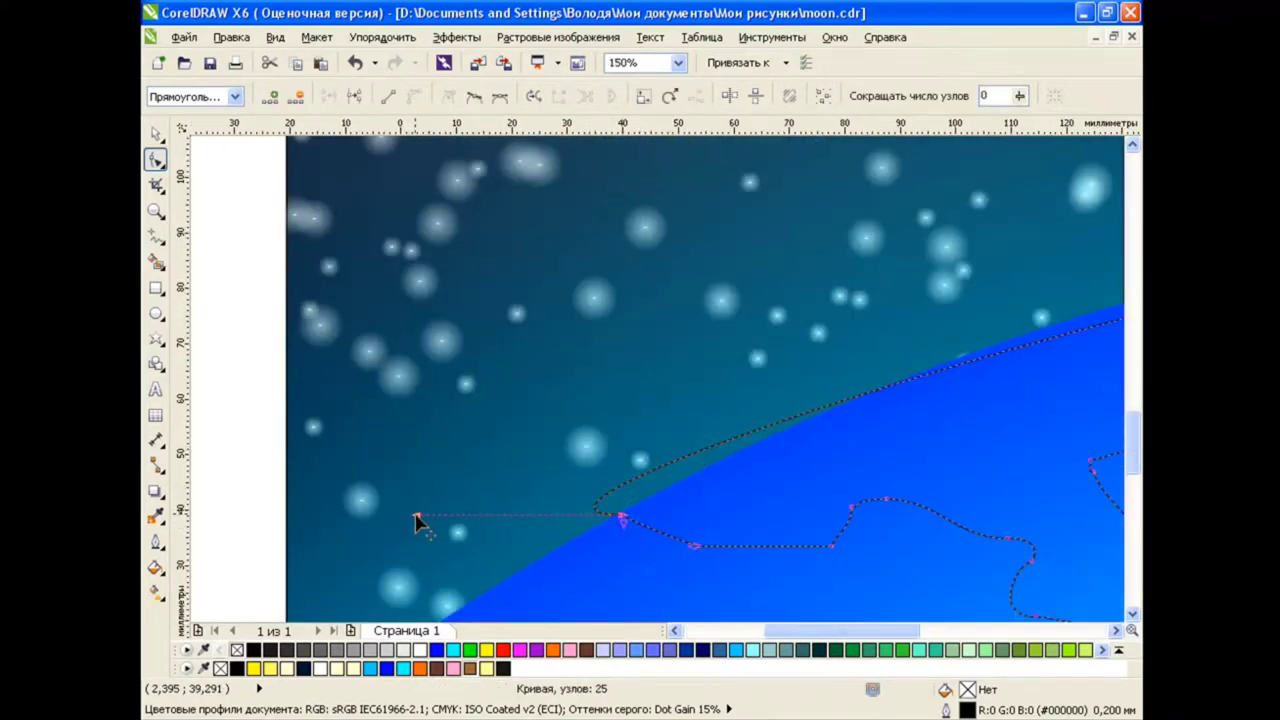
drag(414, 520, 725, 438)
Smooth the shape's top along the planet rim and fill it brown (#996633)
key(space)
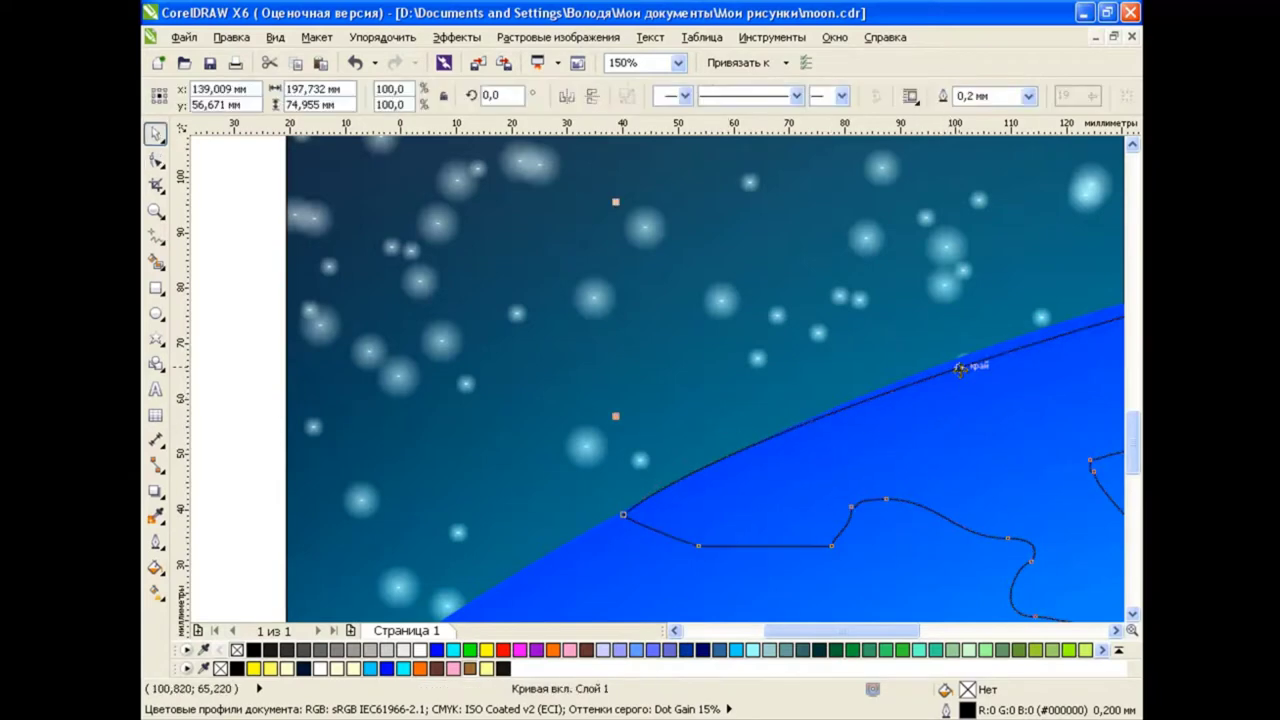
scroll(998, 403, down, 2)
mouse_move(987, 408)
mouse_down()
mouse_move(998, 311)
mouse_move(1008, 318)
mouse_up()
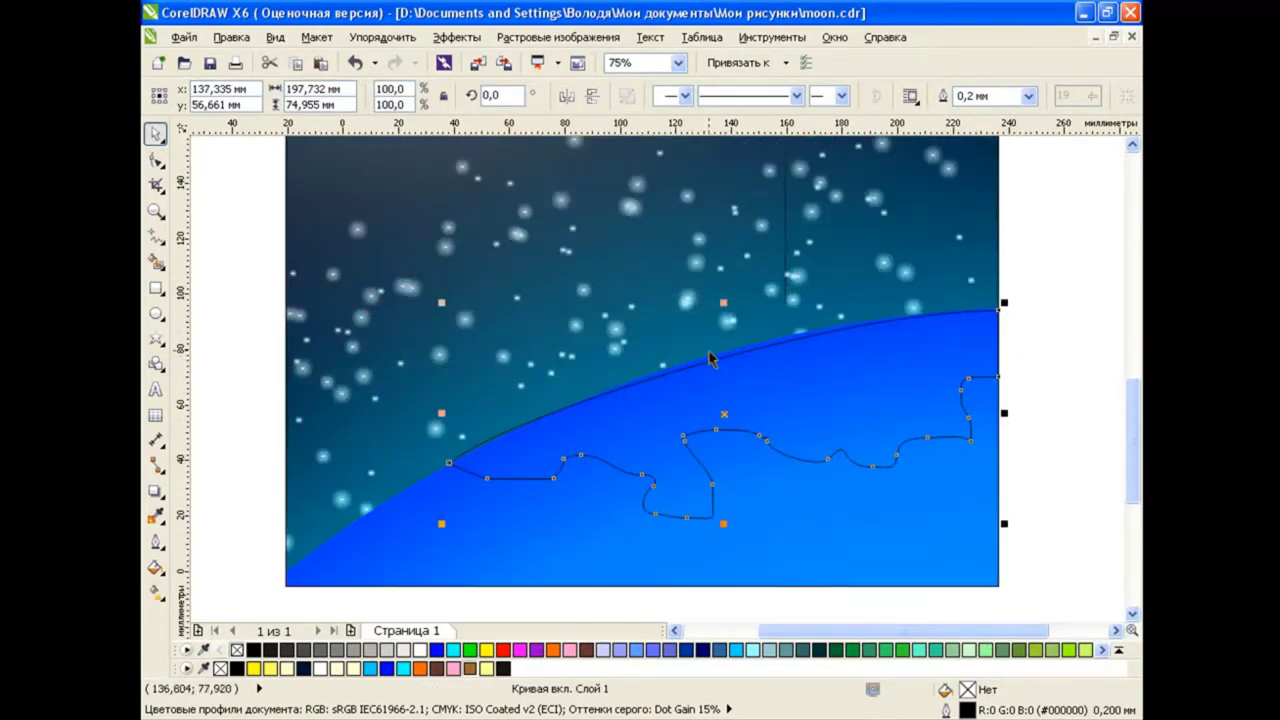
key(space)
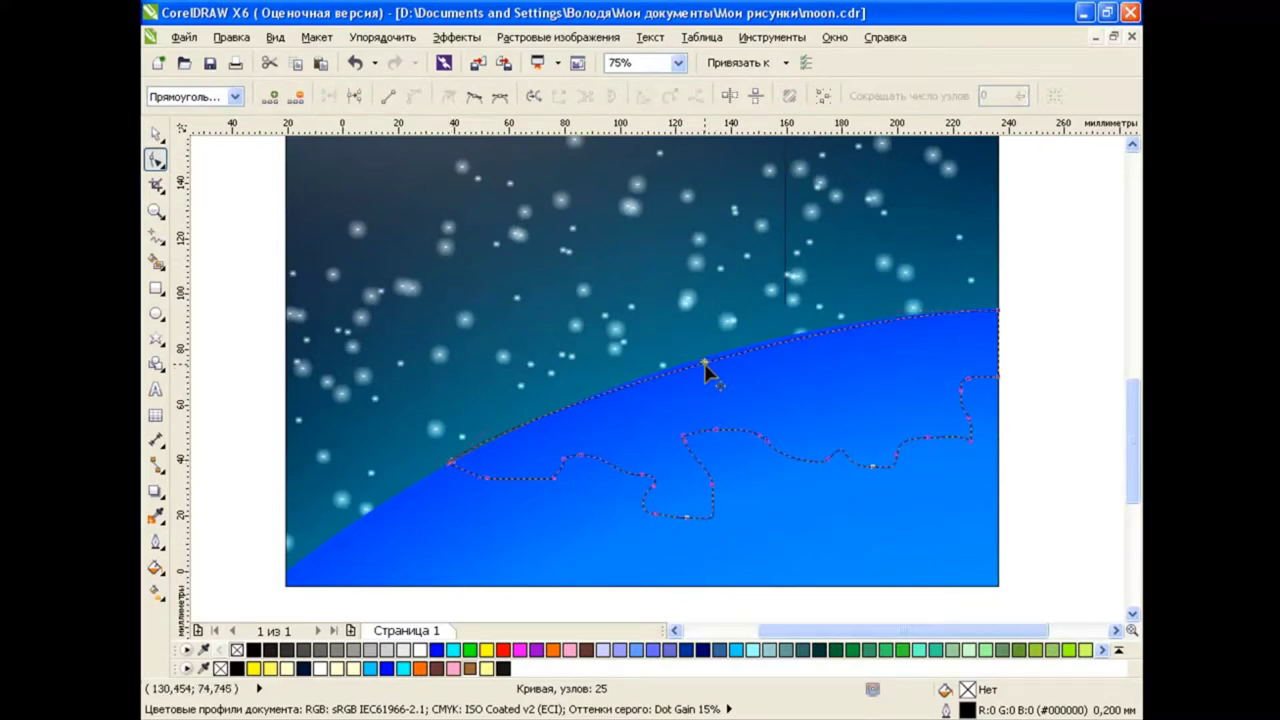
drag(700, 365, 713, 357)
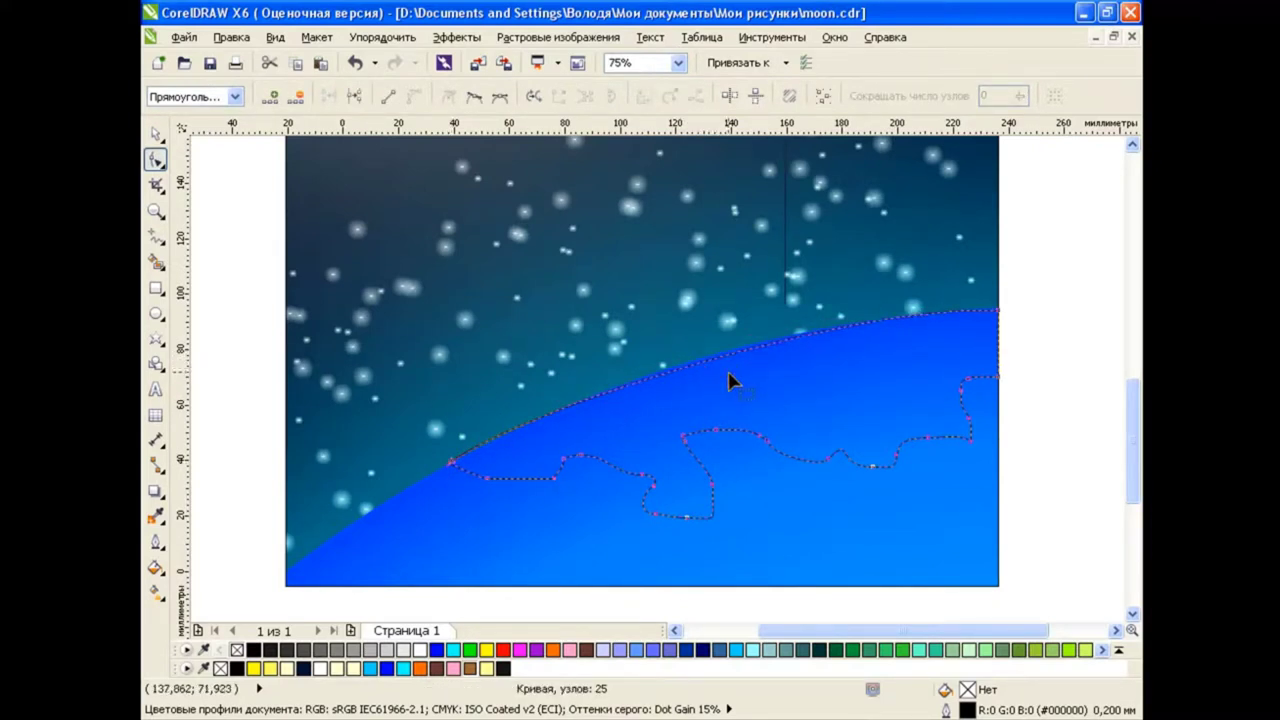
click(450, 468)
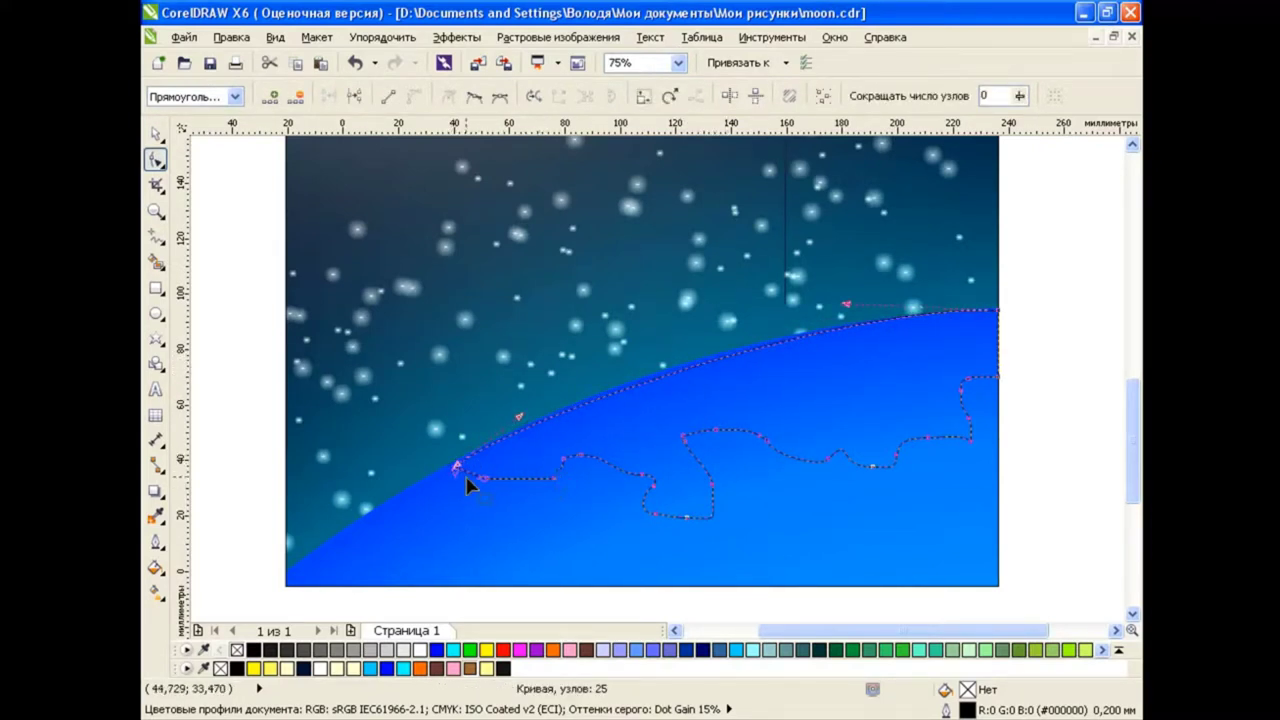
drag(470, 485, 458, 472)
mouse_move(777, 350)
mouse_down()
mouse_move(757, 355)
mouse_move(766, 343)
mouse_up()
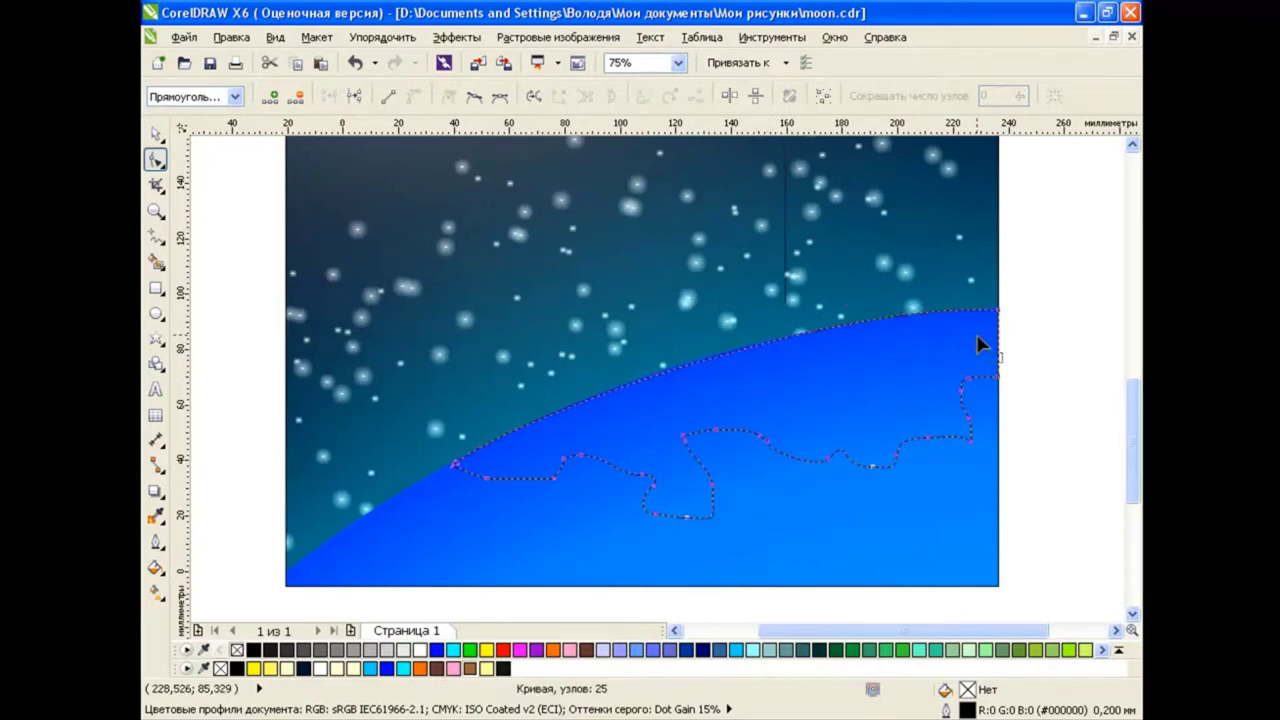
click(470, 669)
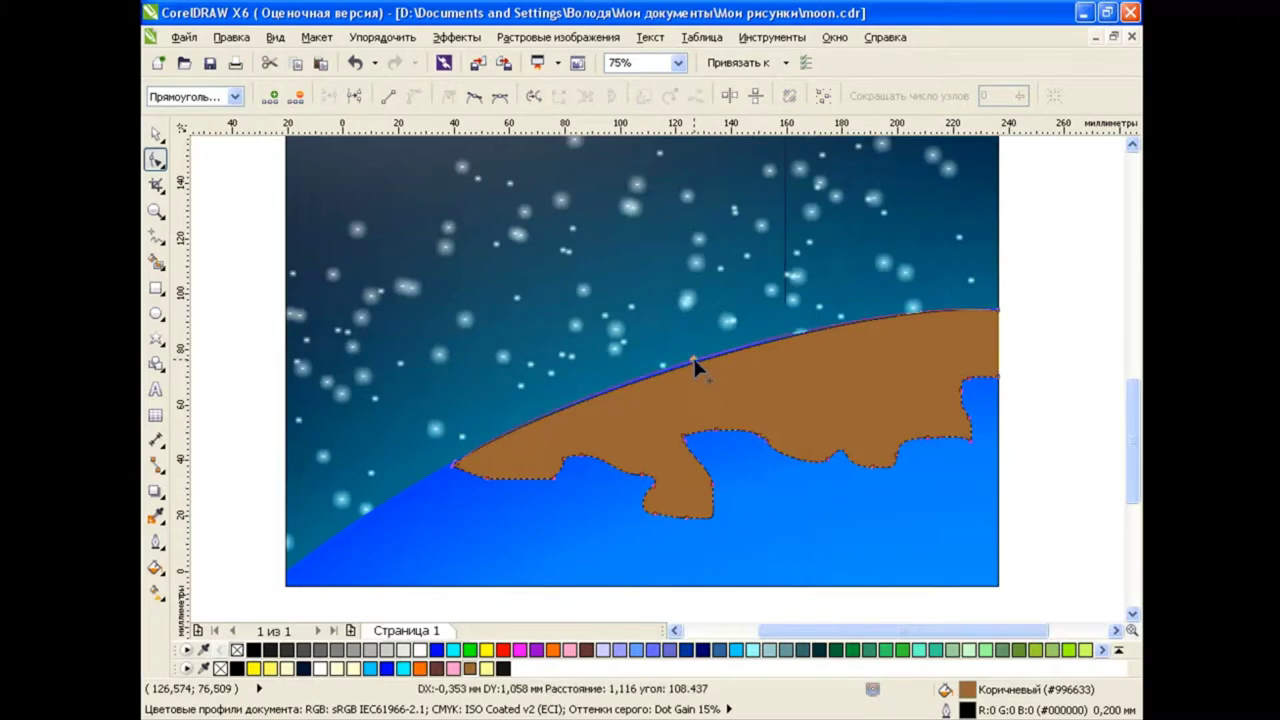
key(space)
Give the landmass a brown-to-orange radial gradient fill
scroll(950, 401, down, 2)
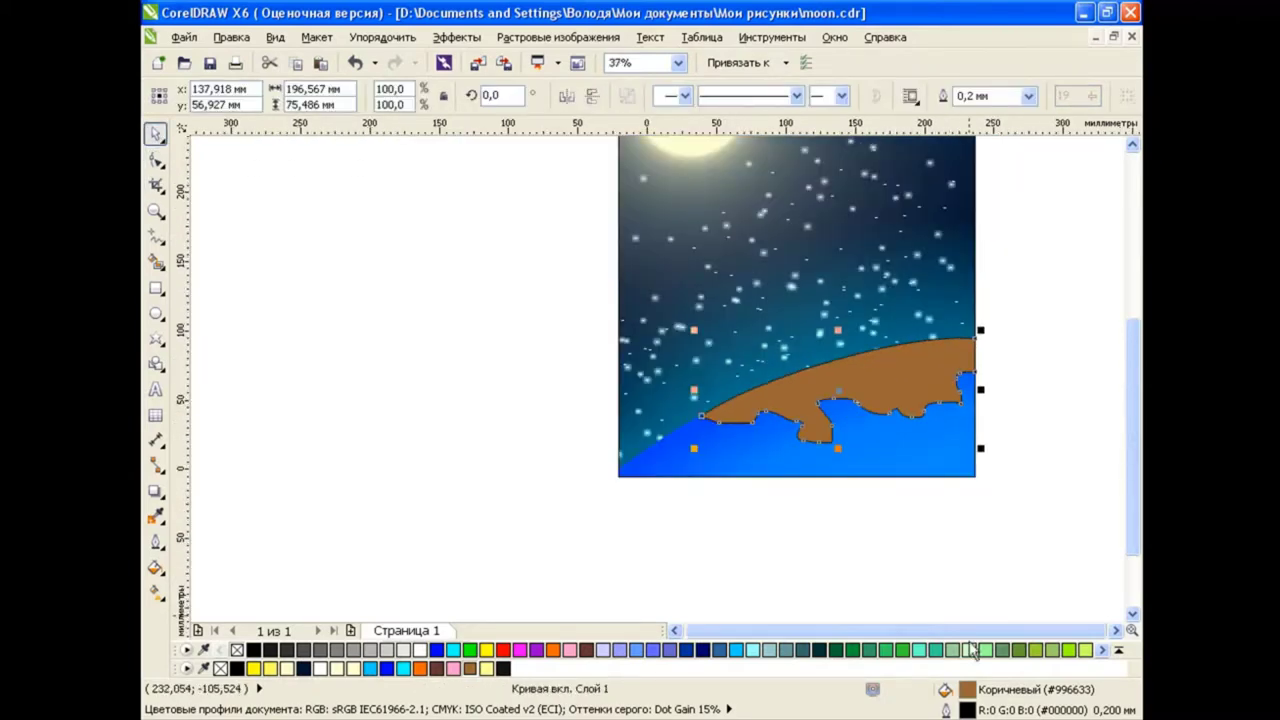
click(156, 567)
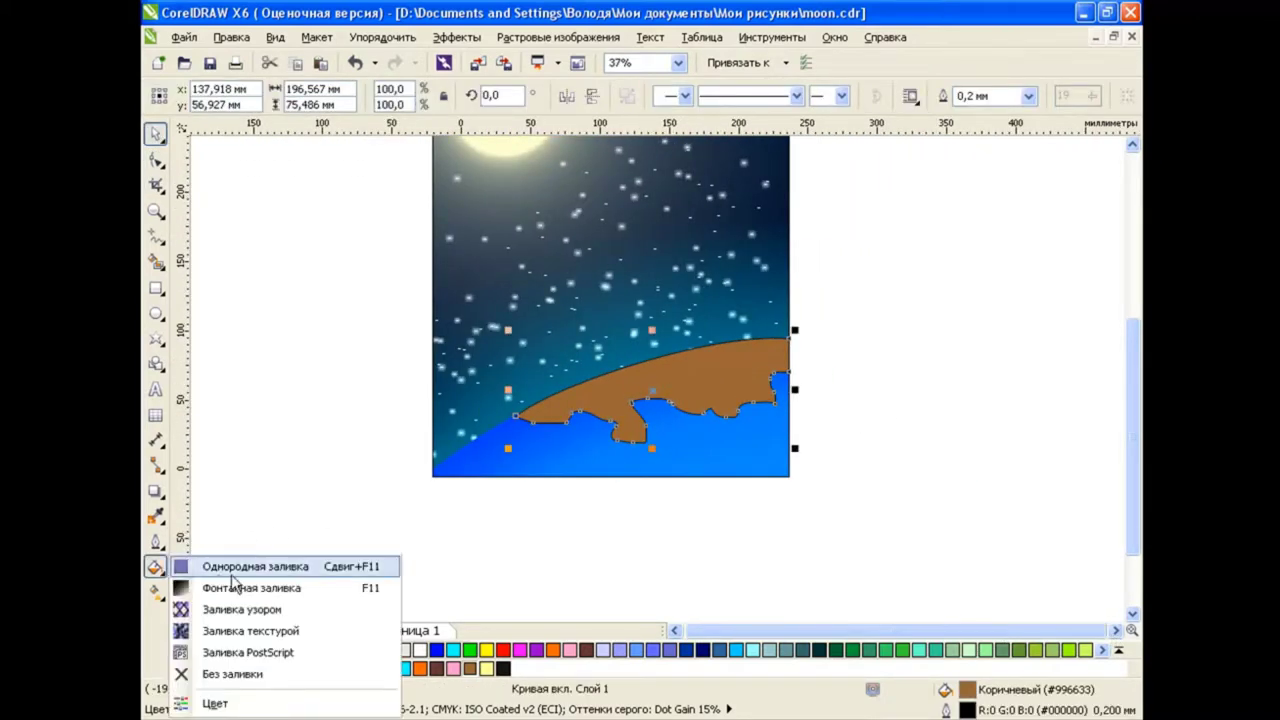
click(200, 506)
click(575, 216)
click(543, 245)
click(533, 411)
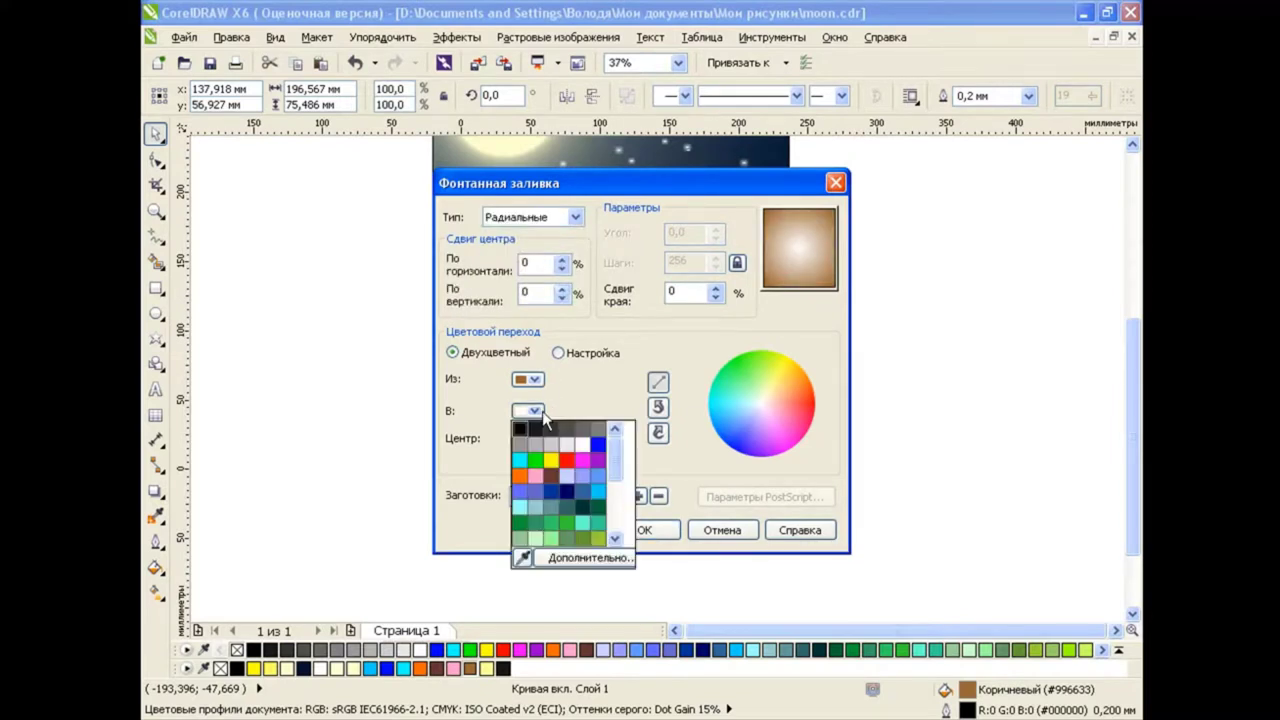
click(519, 476)
click(632, 528)
click(882, 398)
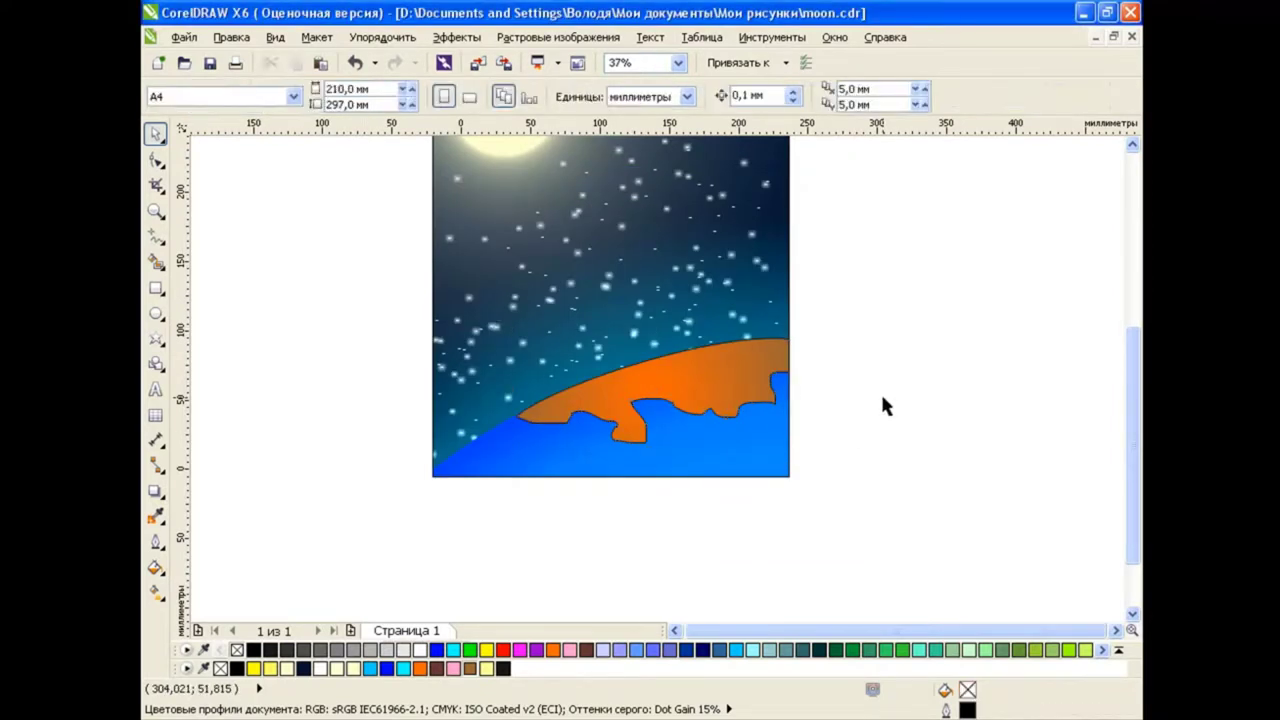
scroll(882, 405, up, 2)
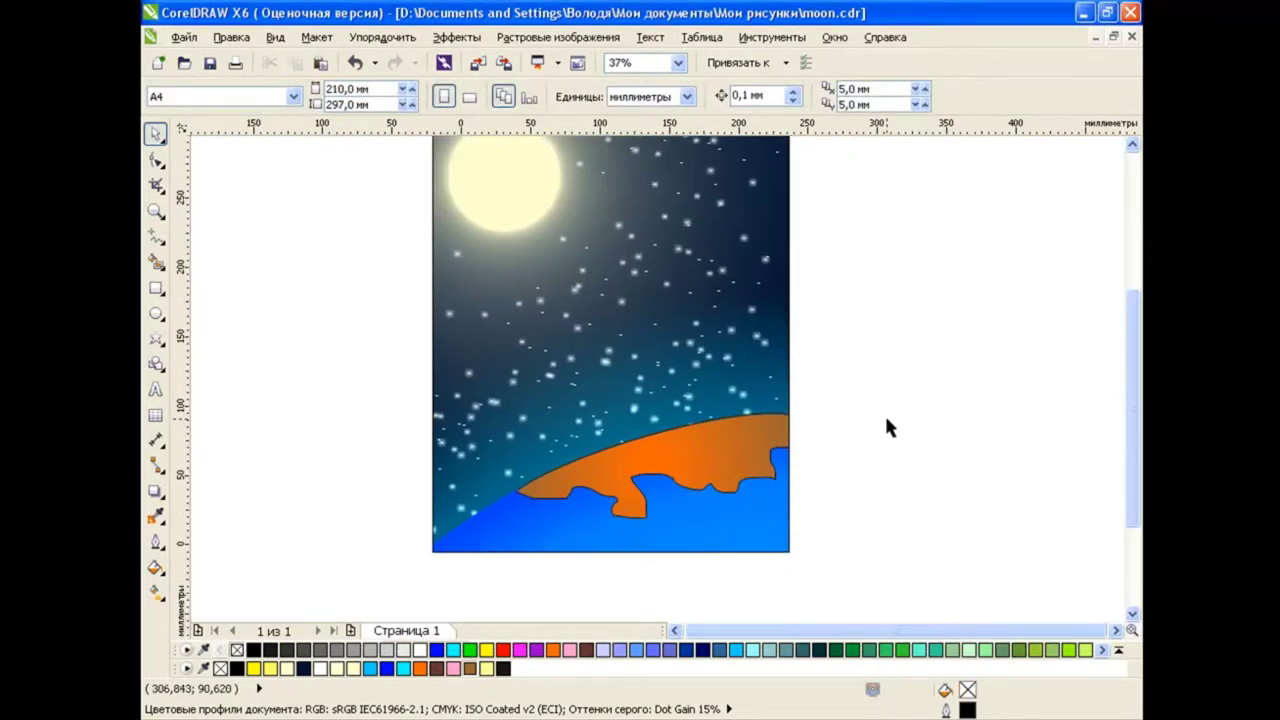
click(786, 418)
click(855, 415)
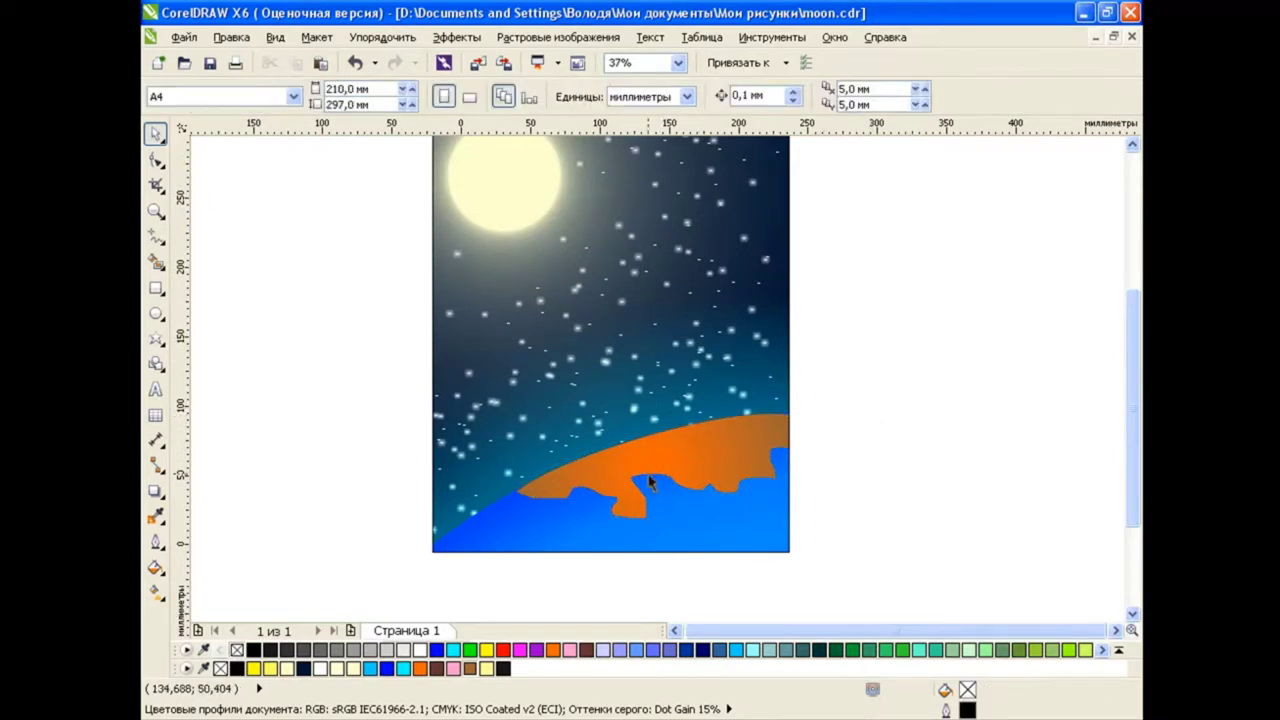
Colour a copy of the land dark brown (#663333), nudge it down and send it behind
click(674, 630)
click(1116, 631)
scroll(1118, 450, up, 1)
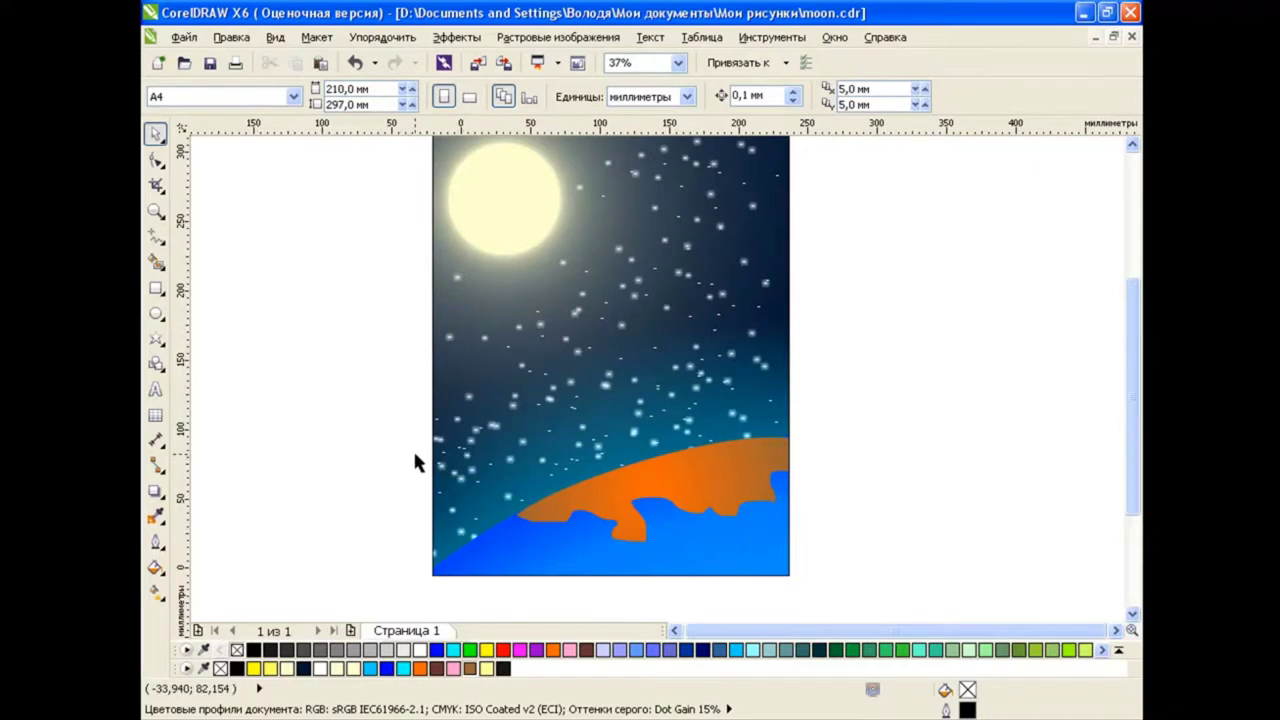
scroll(768, 458, down, 4)
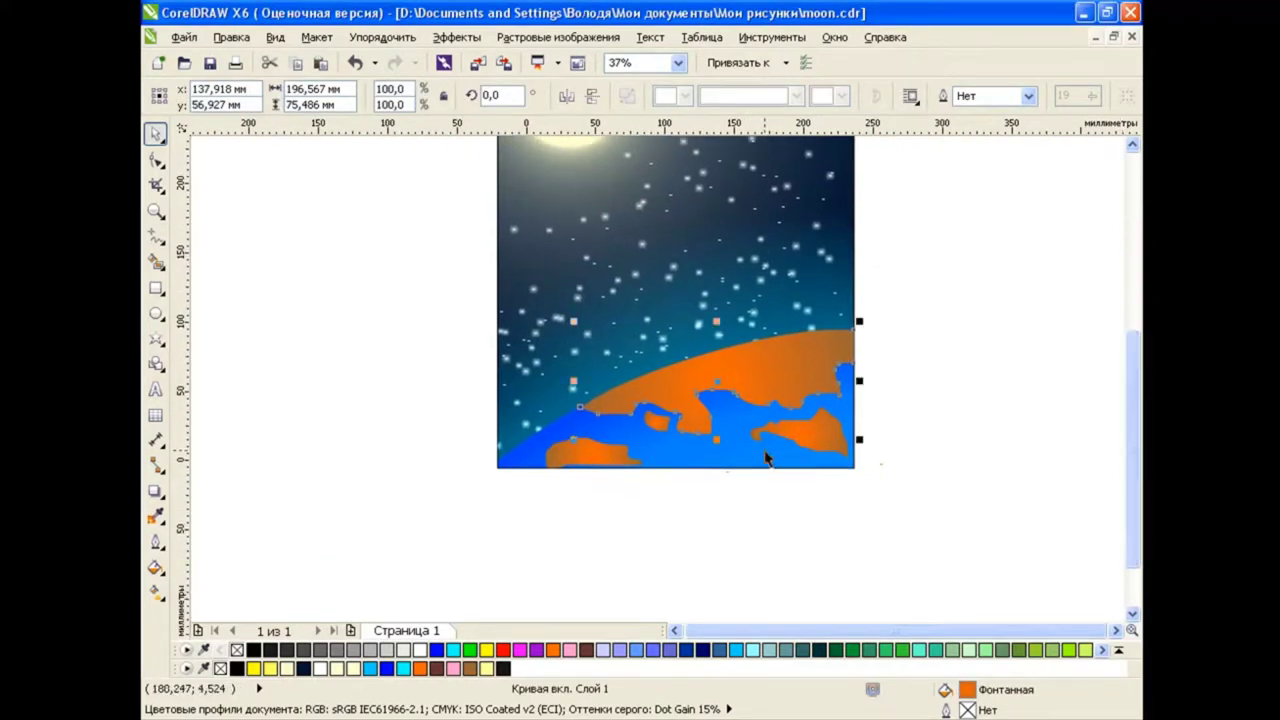
scroll(768, 458, up, 2)
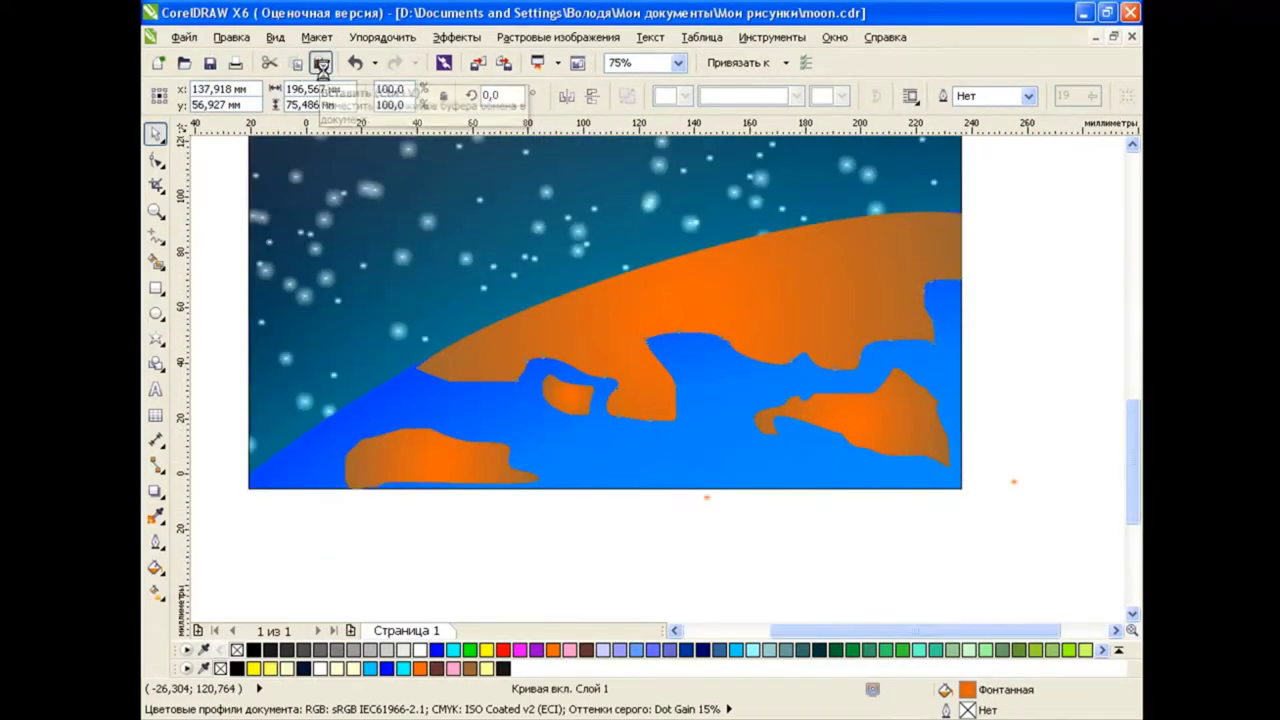
click(437, 668)
drag(834, 362, 834, 366)
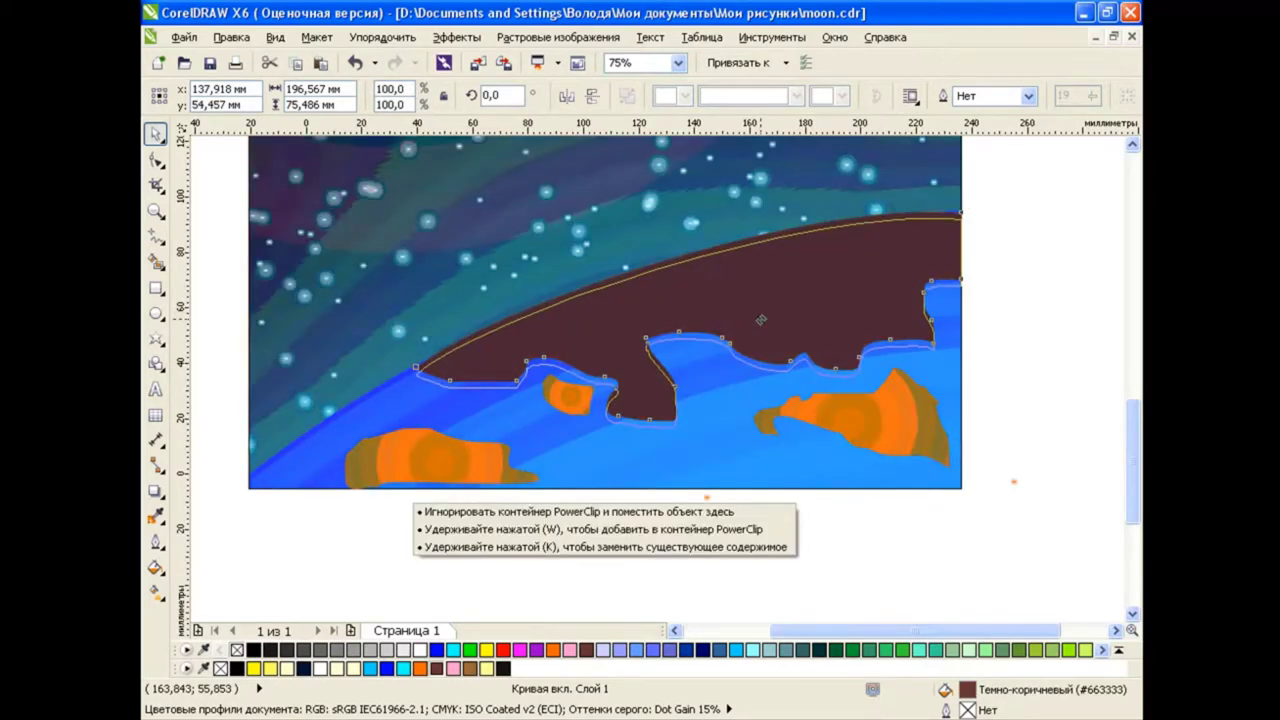
key(ctrl+Page_Down)
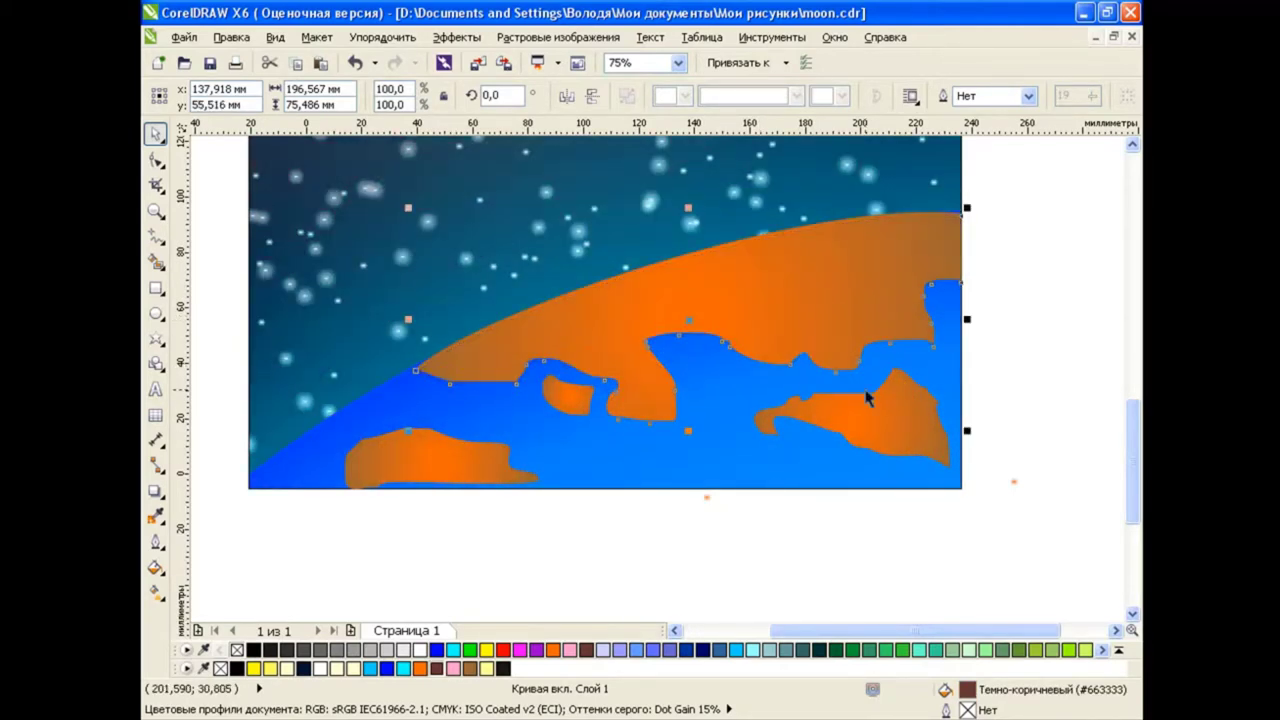
click(901, 420)
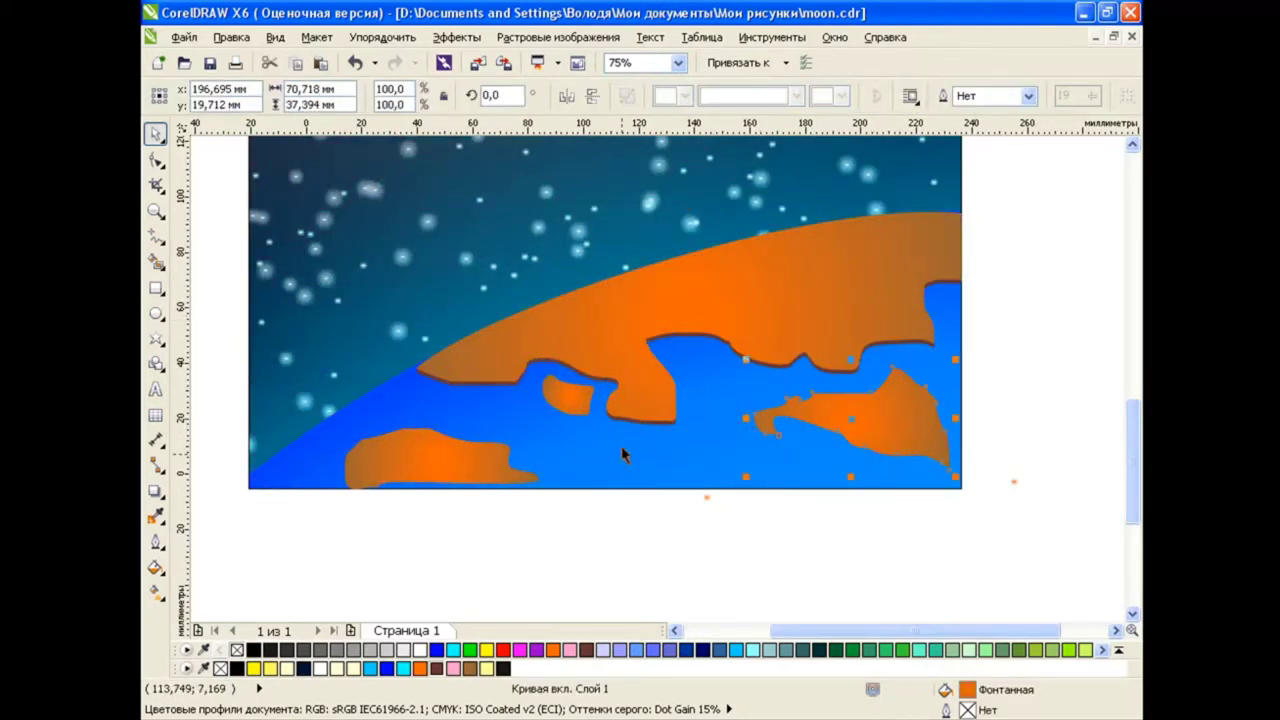
click(922, 540)
Zoom and pan the view out over the planet scene
scroll(600, 400, up, 2)
scroll(586, 400, up, 2)
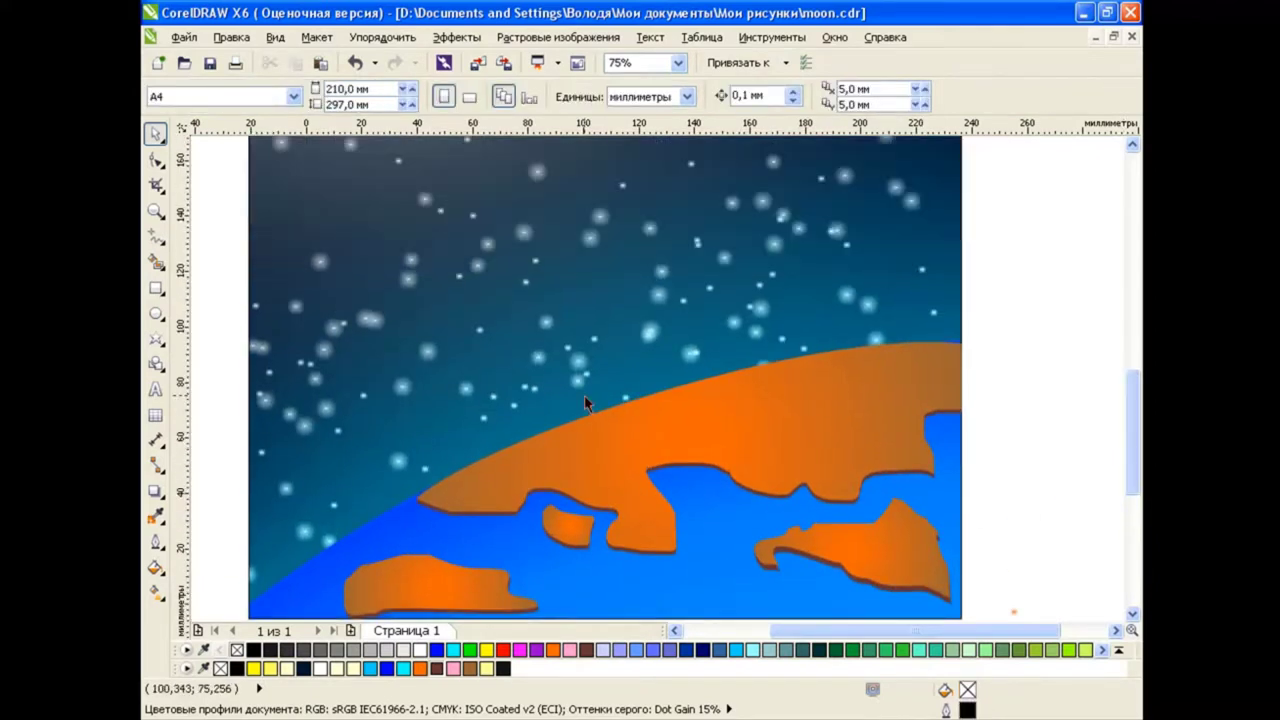
scroll(586, 400, down, 1)
scroll(697, 394, up, 3)
scroll(850, 590, left, 2)
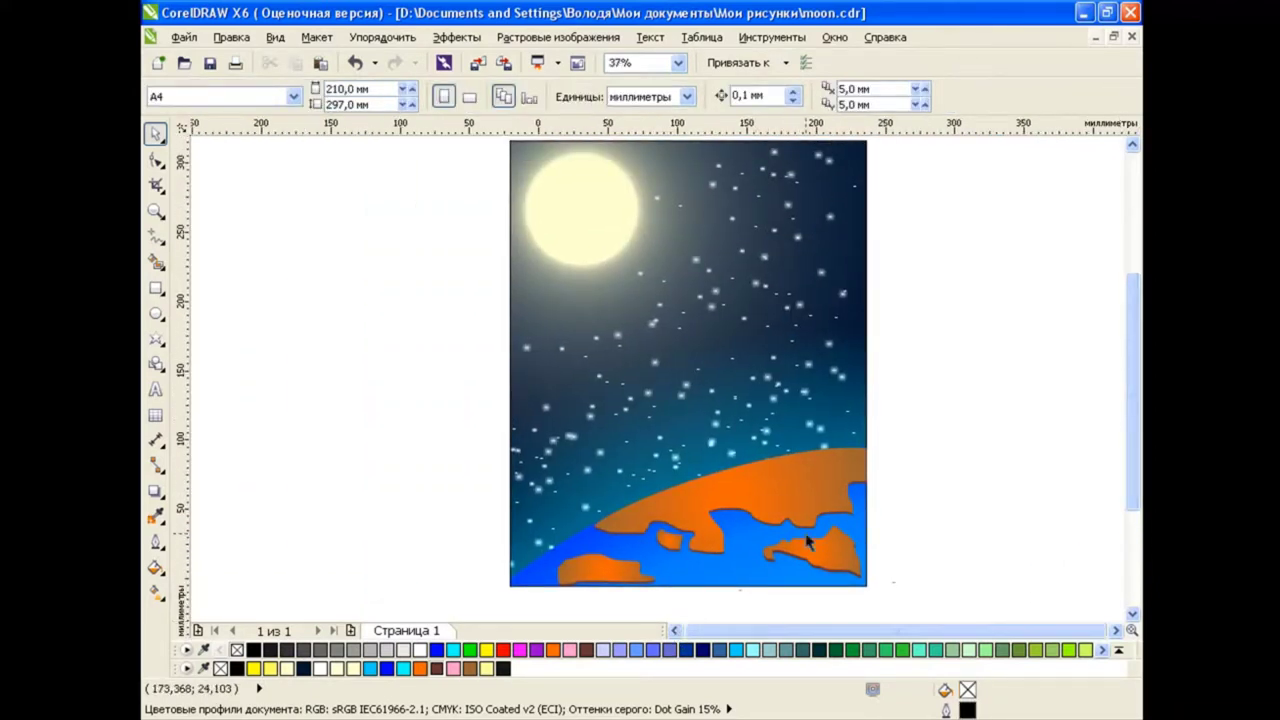
scroll(1082, 635, right, 2)
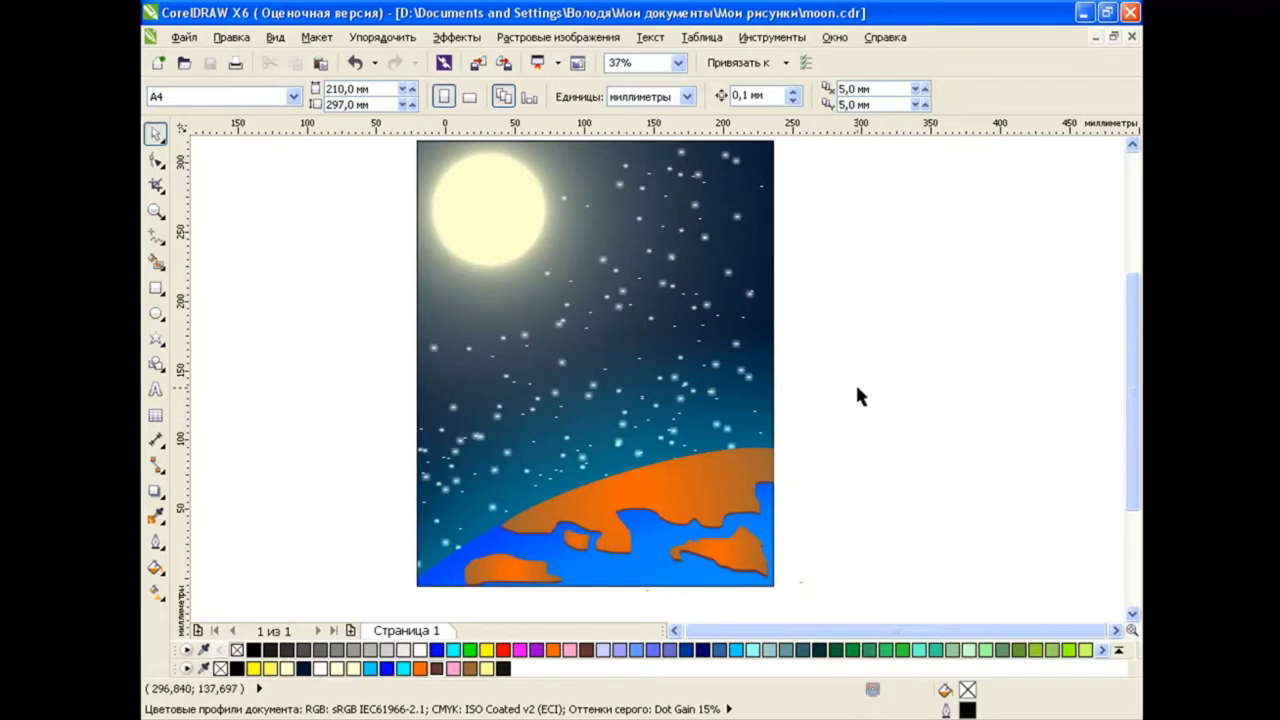
Draw a wide ellipse beside the page plus a smaller inner copy widened to 87%
click(1115, 631)
click(156, 313)
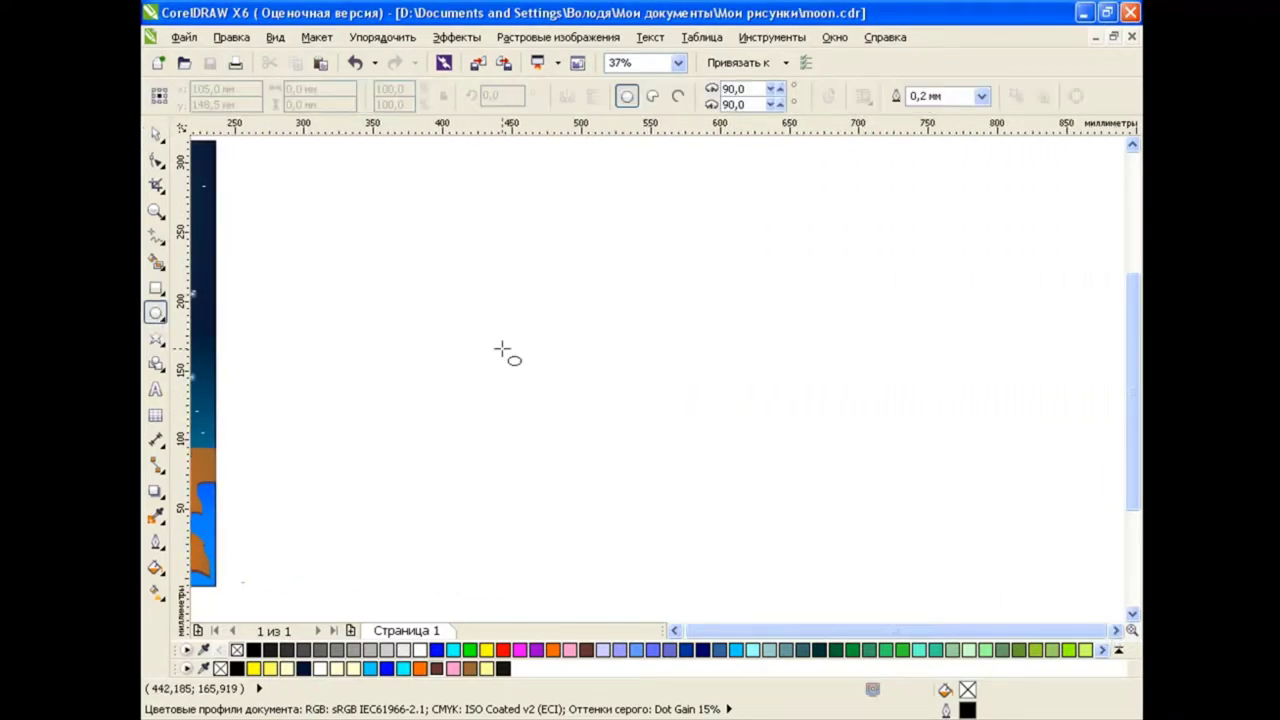
mouse_move(355, 251)
mouse_down()
mouse_move(857, 400)
mouse_move(916, 466)
mouse_up()
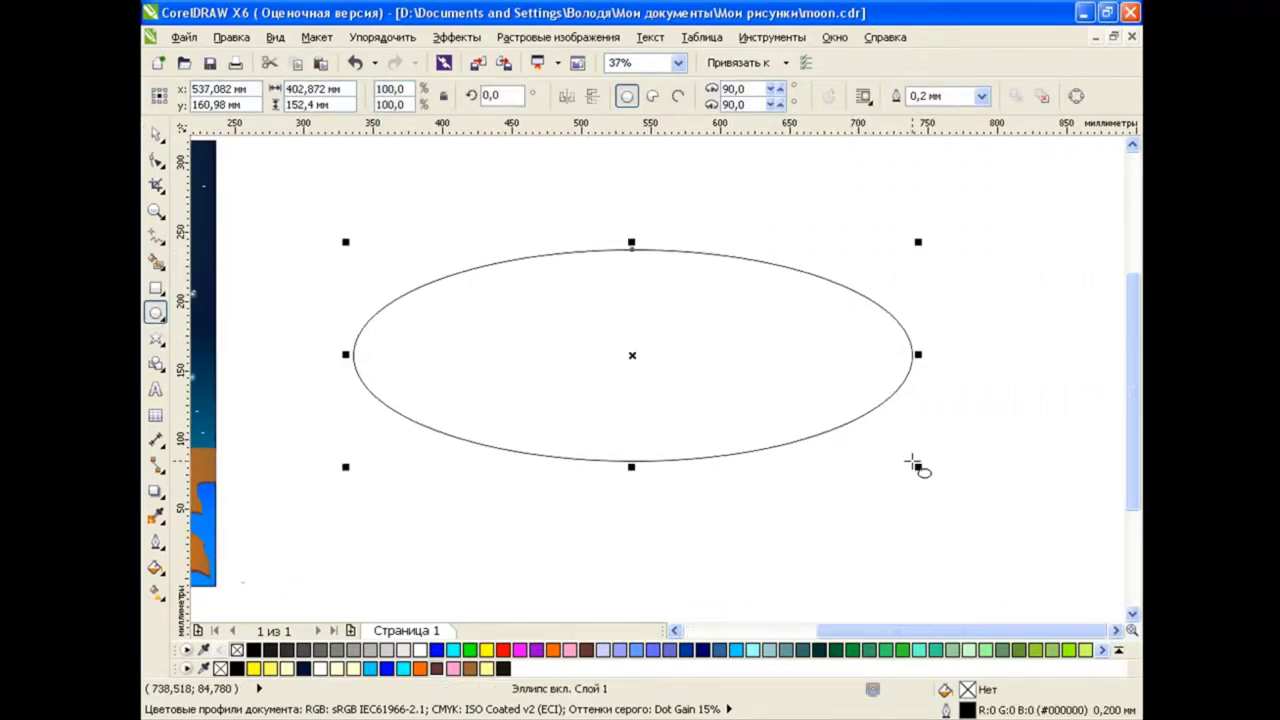
drag(634, 357, 634, 286)
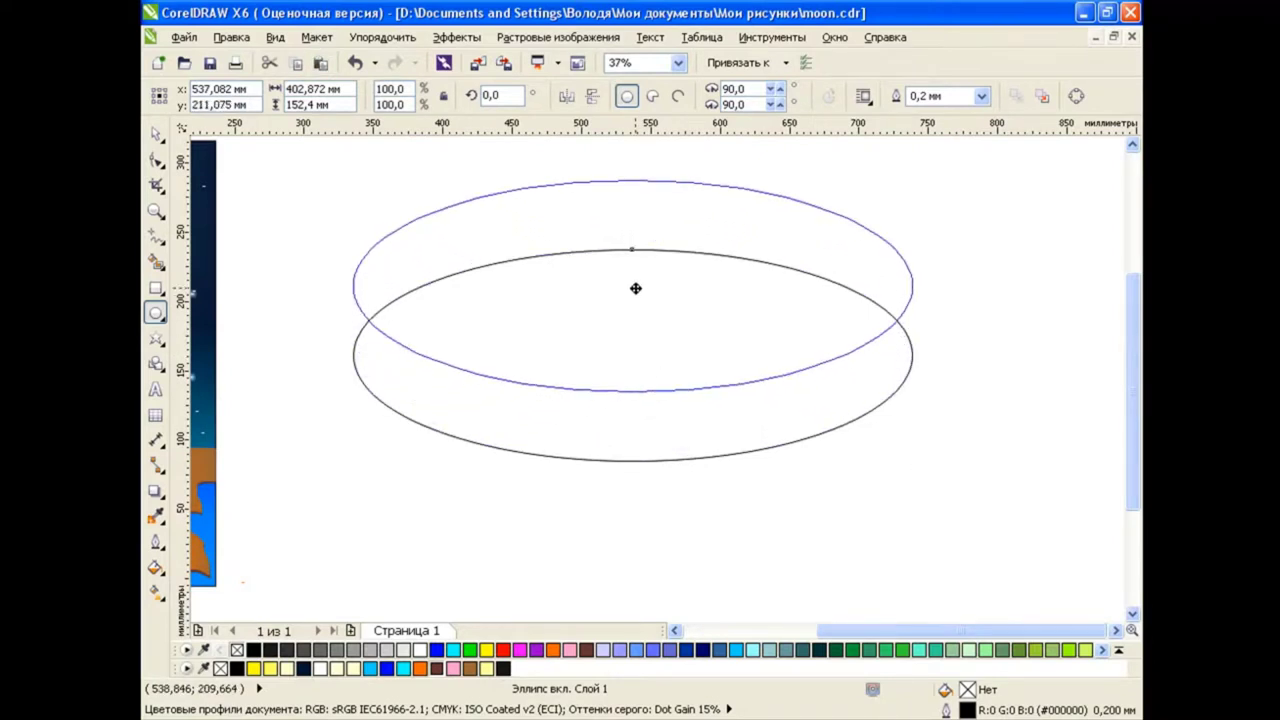
drag(346, 400, 414, 371)
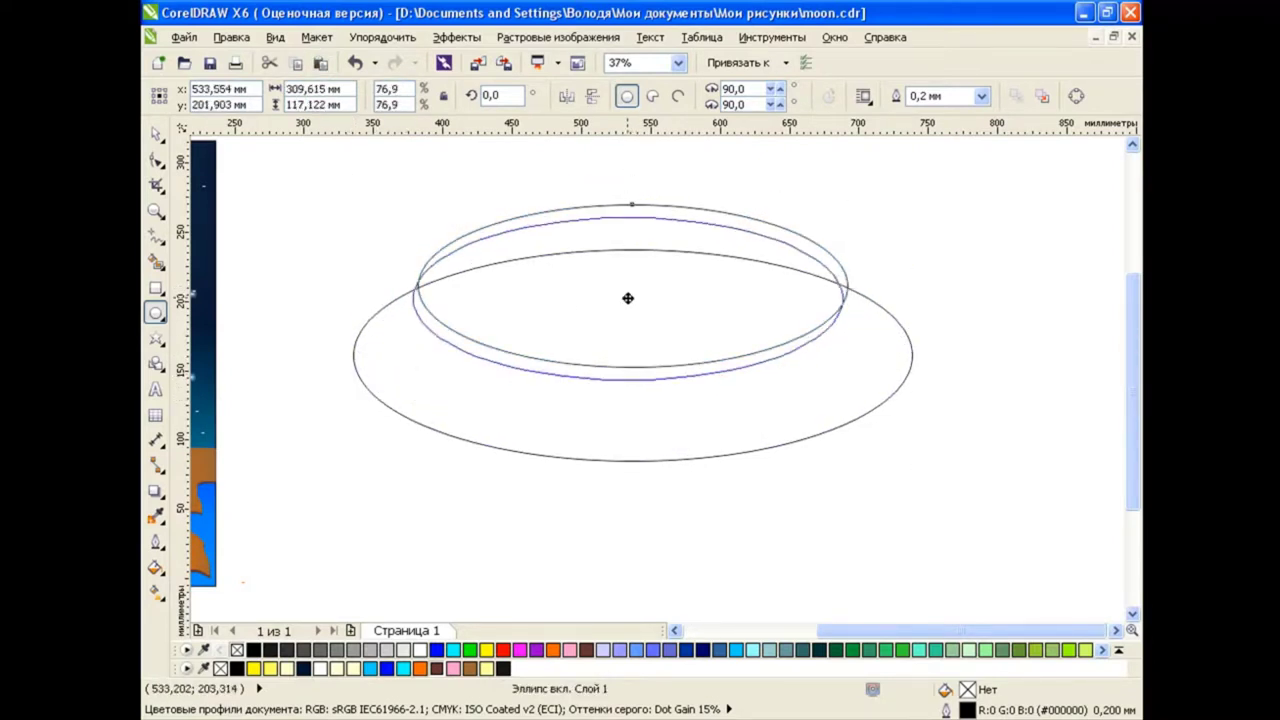
drag(631, 287, 630, 318)
drag(848, 322, 879, 319)
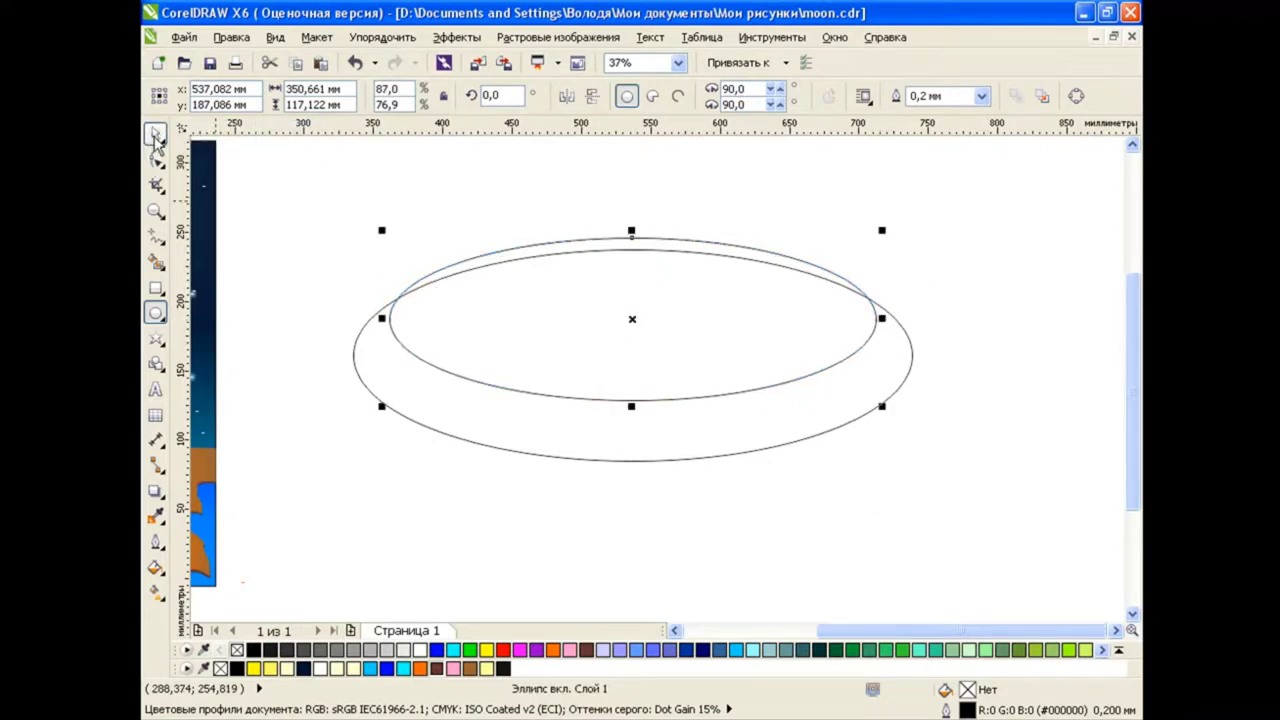
Smart-fill the ring between the two ellipses pale yellow
click(155, 261)
click(628, 430)
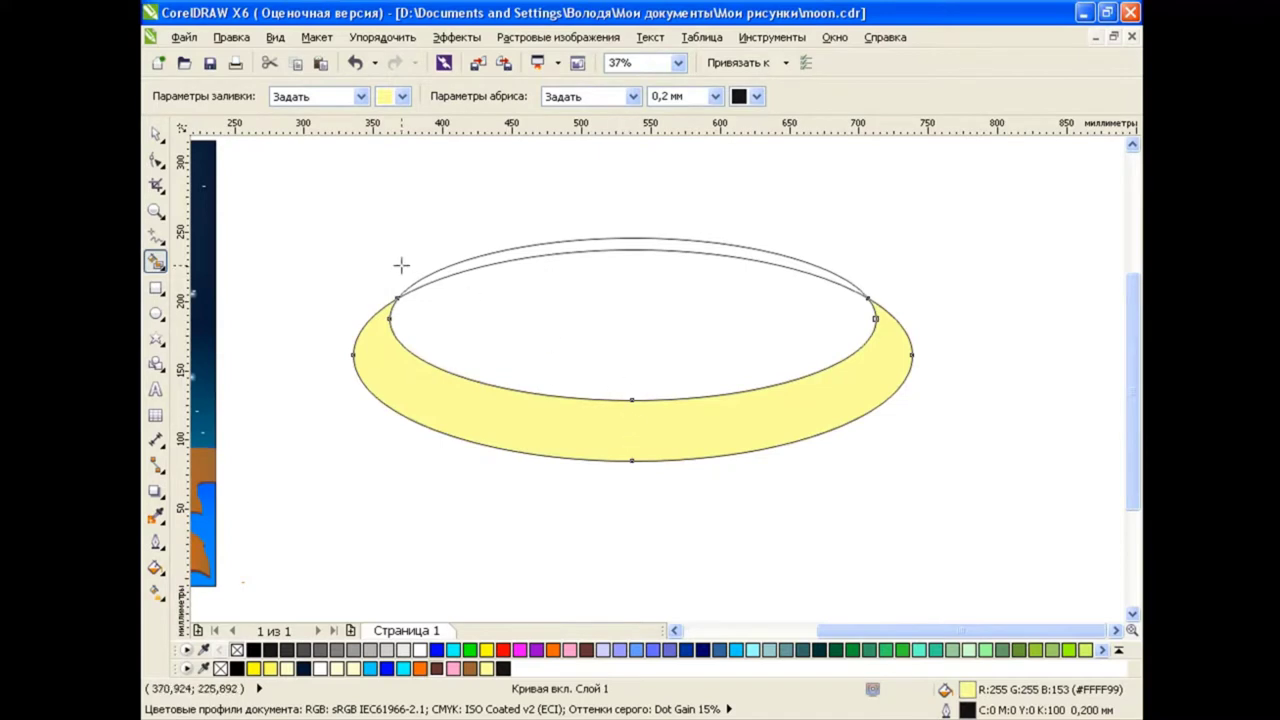
key(space)
key(Escape)
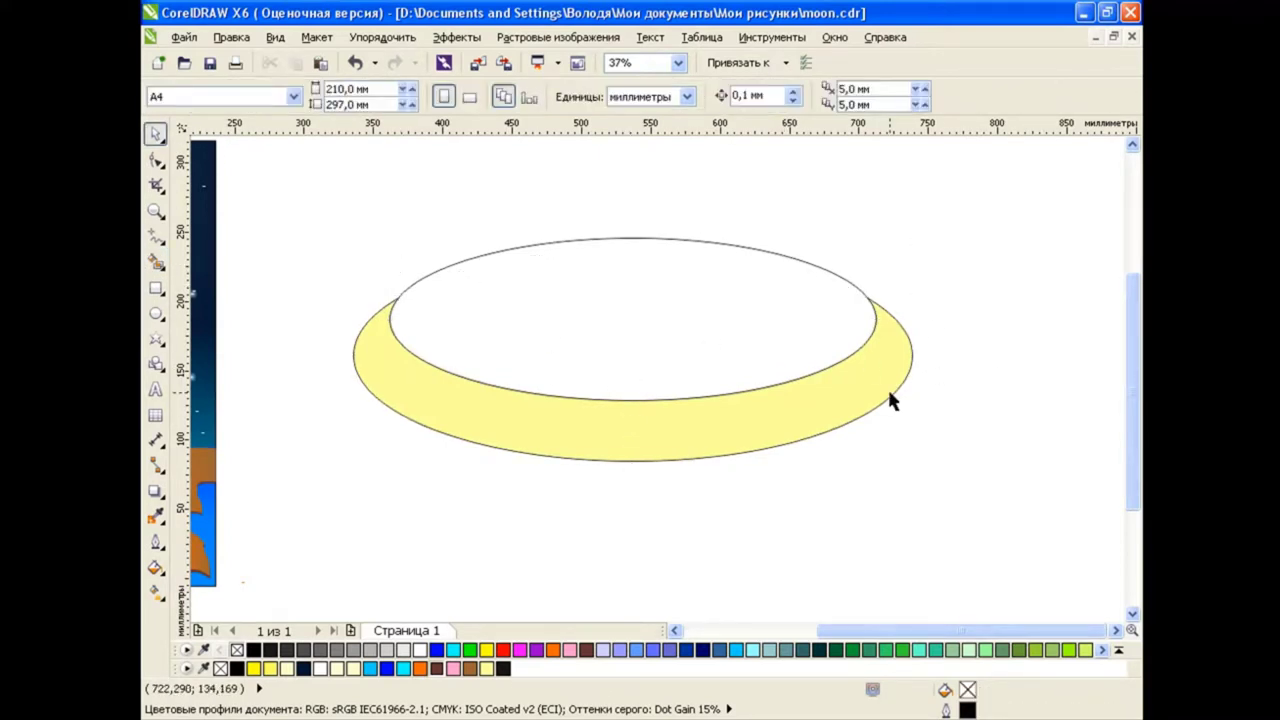
key(ctrl+z)
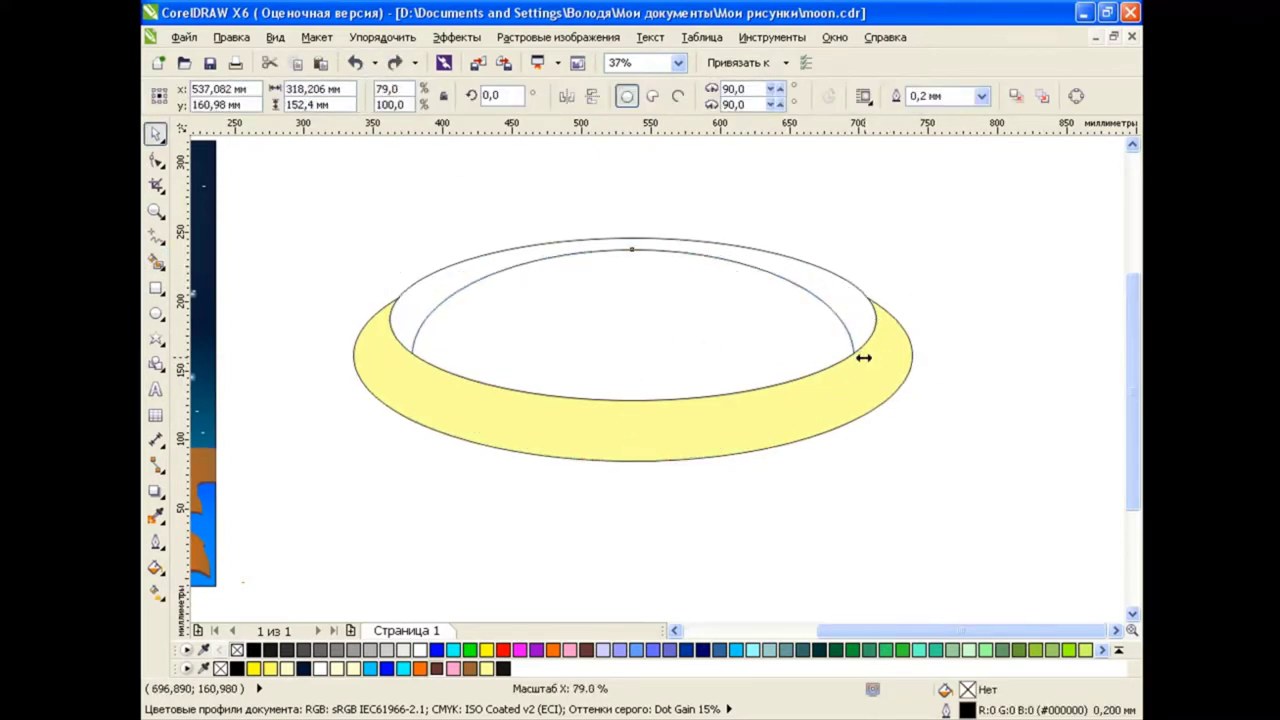
Reshape the outer ellipse into a hull, fill the lower crescent brown (#663300), delete the helper
drag(918, 354, 859, 354)
drag(631, 466, 630, 510)
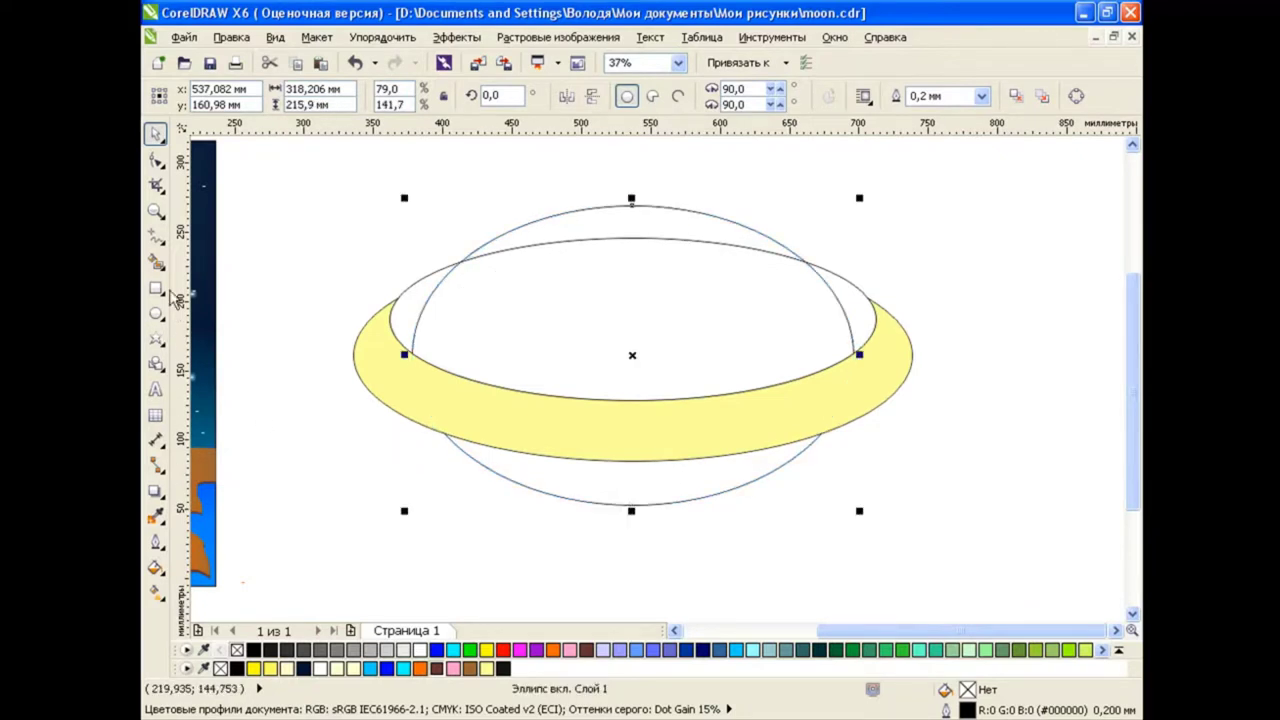
key(space)
click(403, 96)
click(430, 200)
click(623, 483)
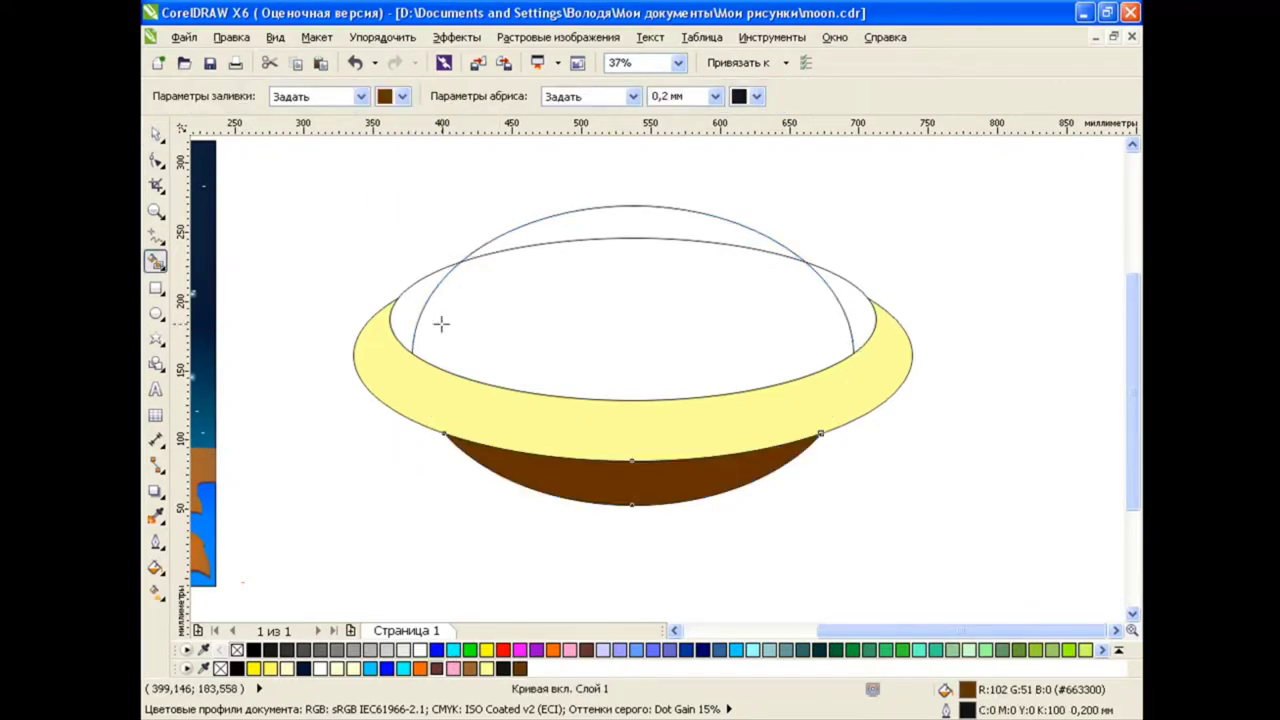
key(space)
click(700, 218)
key(Delete)
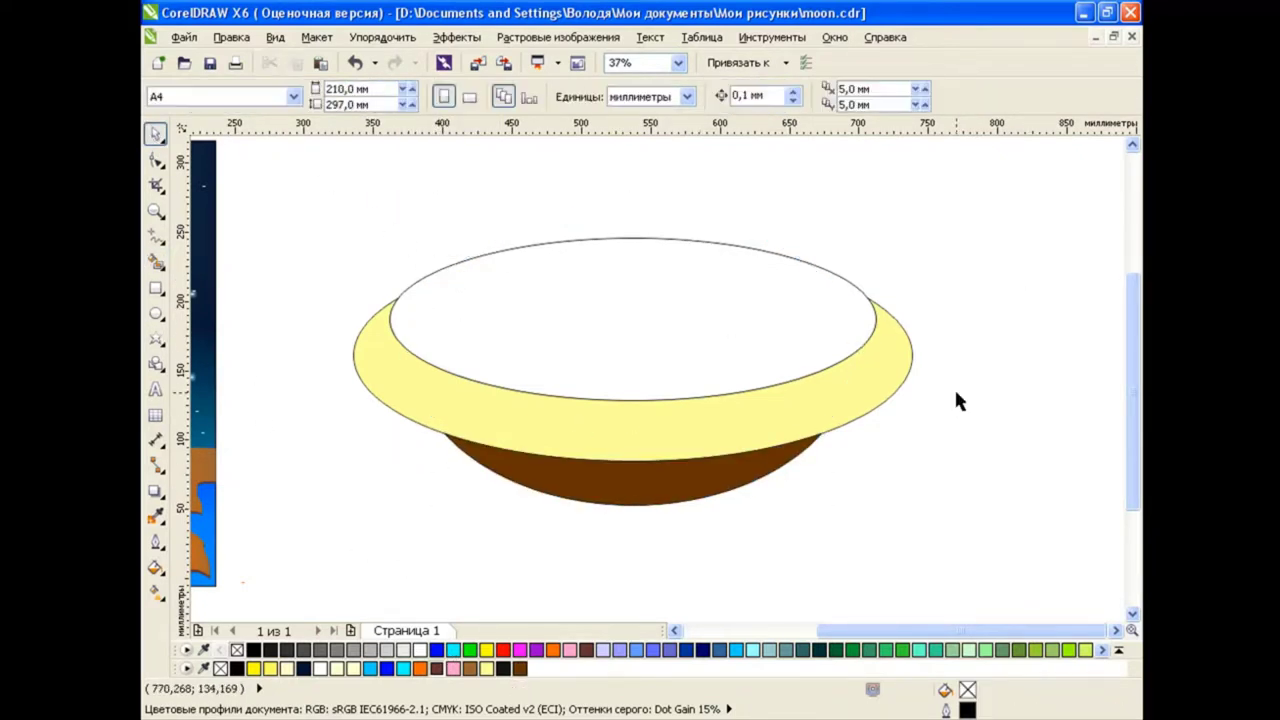
Add two small overlapping ellipses on top of the white saucer top
click(671, 316)
click(318, 63)
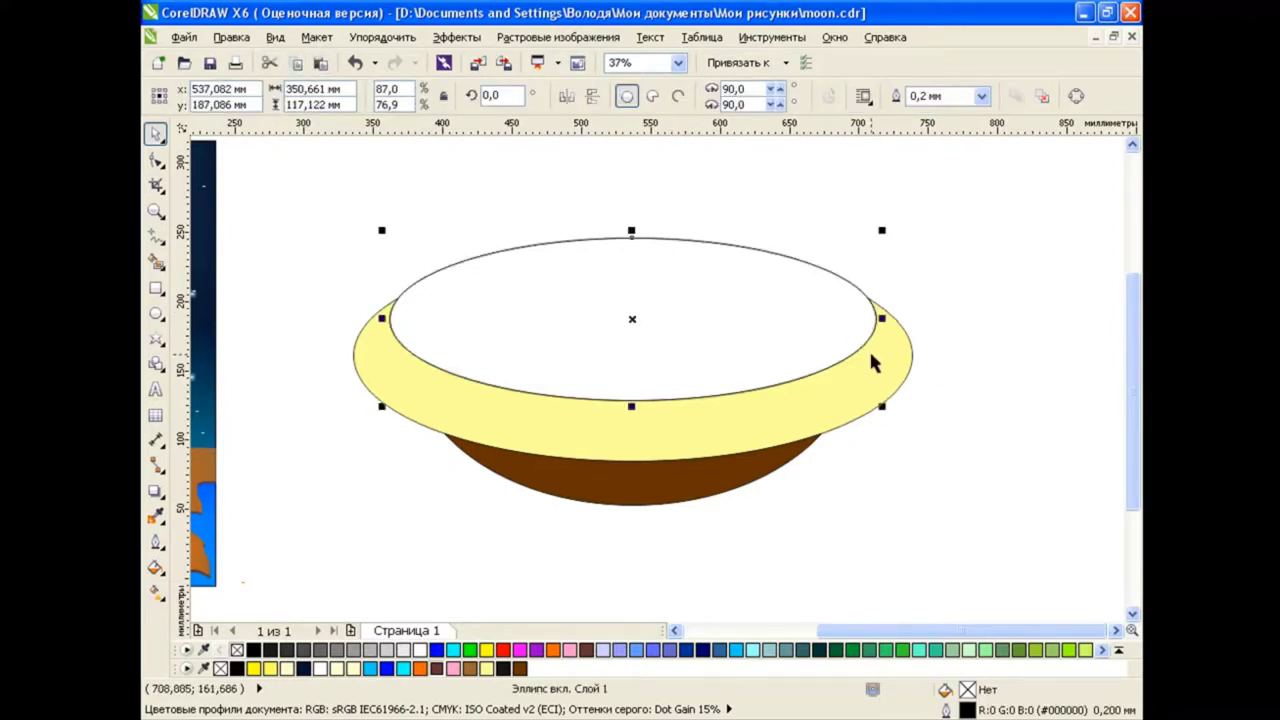
drag(881, 406, 735, 354)
key(Escape)
click(633, 320)
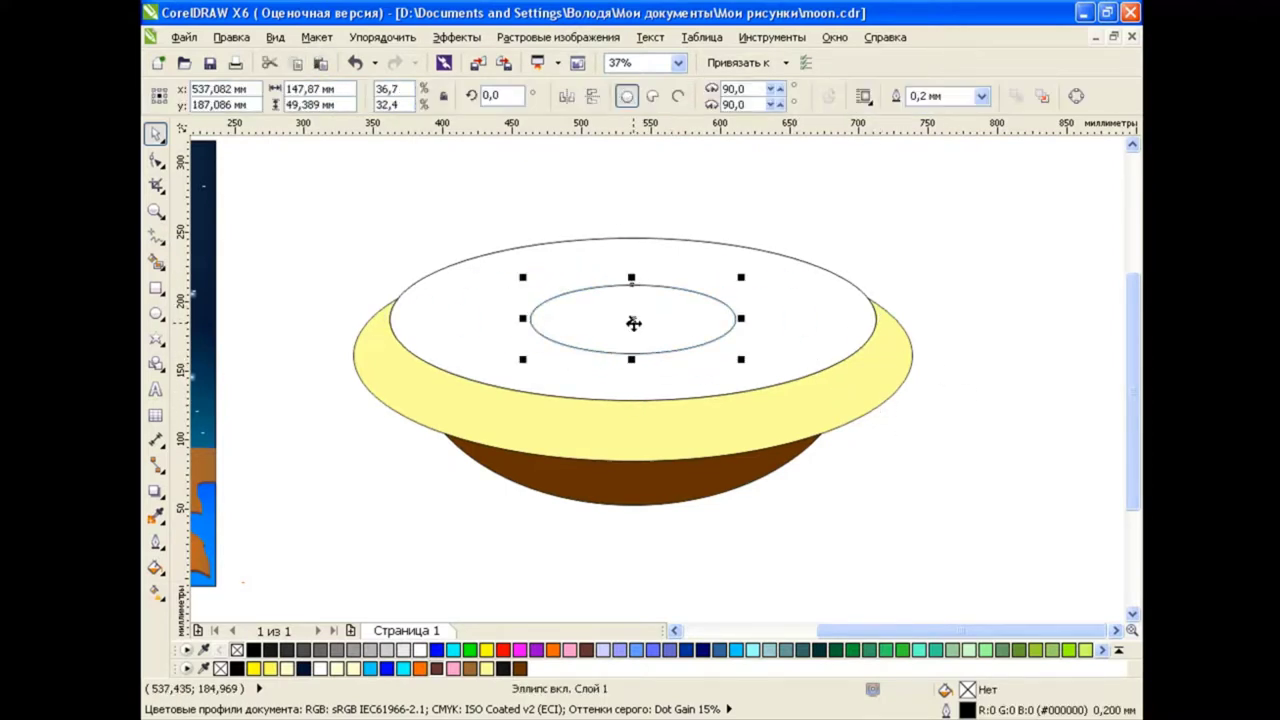
drag(634, 321, 636, 252)
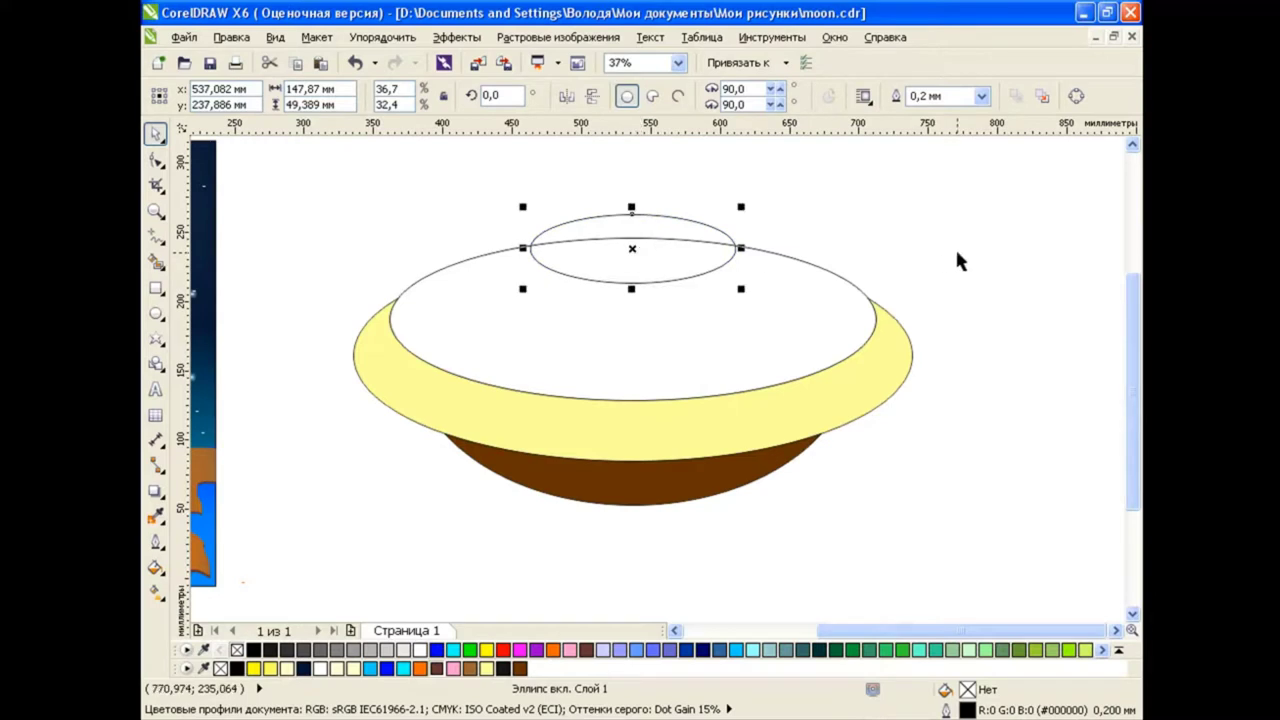
click(320, 63)
drag(634, 262, 634, 248)
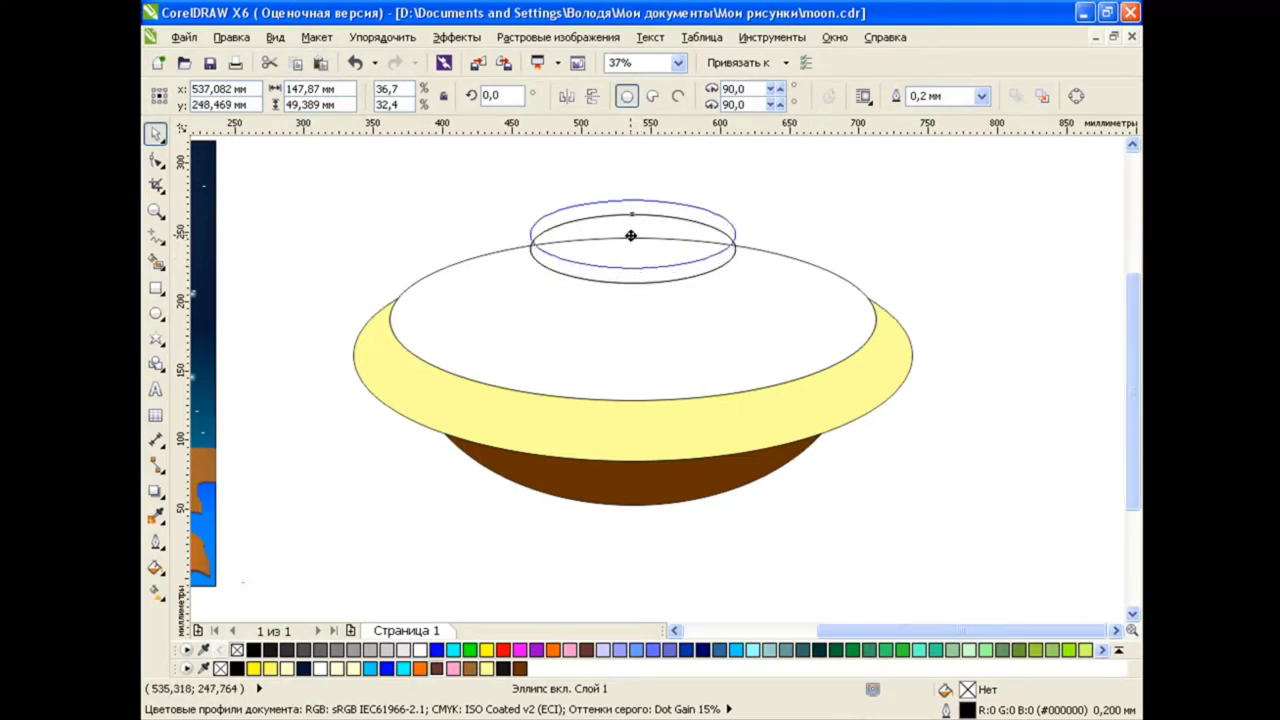
Reshape the lower small ellipse's top curve and draw a smaller ellipse inside the dome top
click(993, 266)
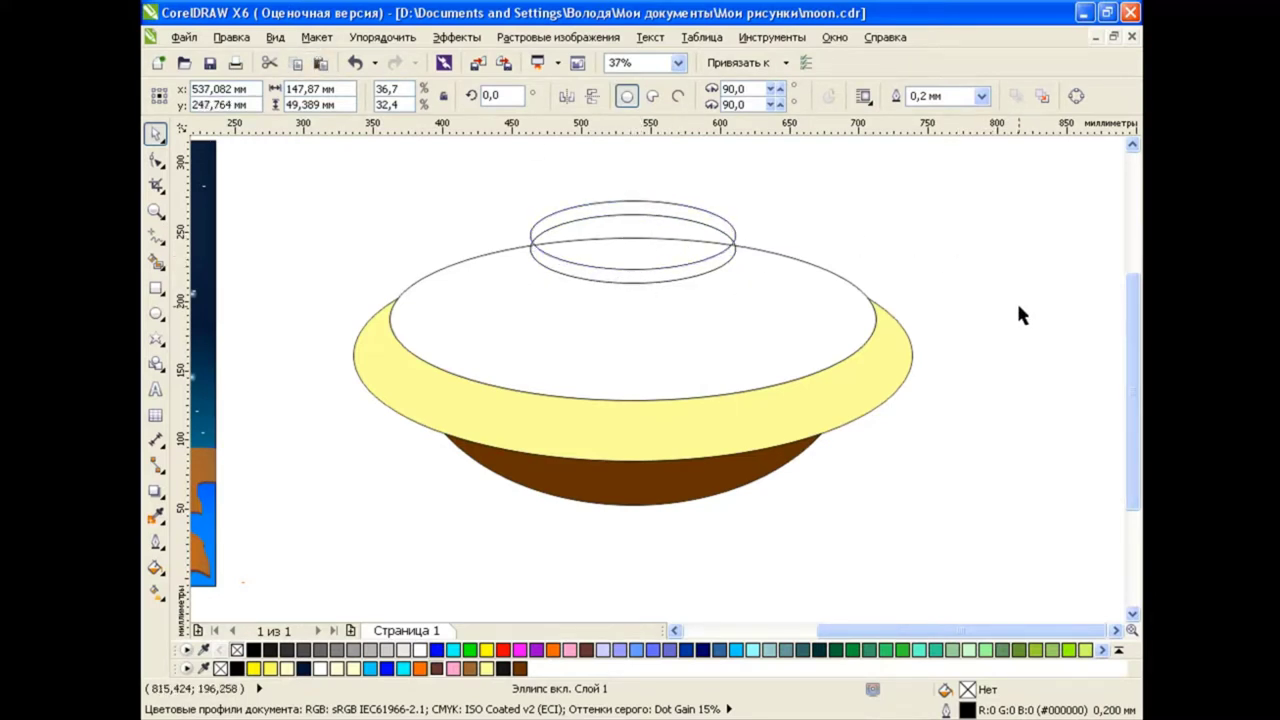
click(736, 248)
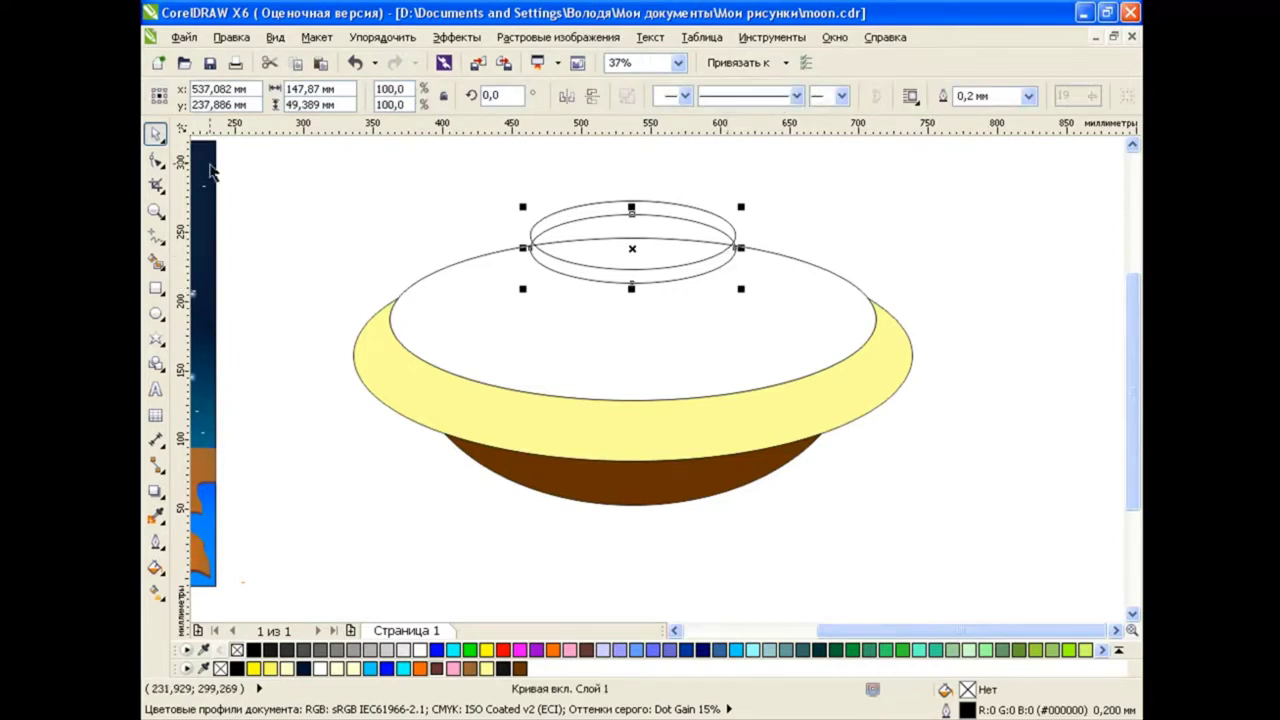
key(F10)
scroll(500, 245, up, 2)
click(491, 248)
drag(570, 222, 450, 230)
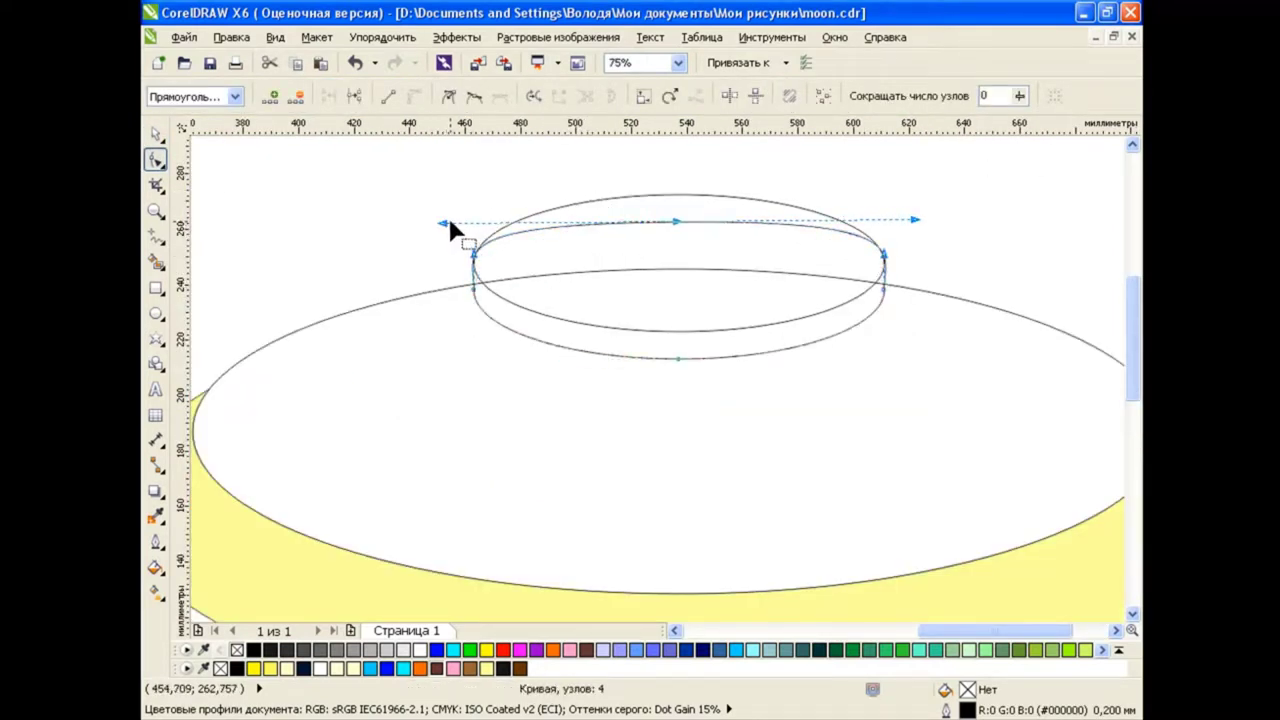
key(space)
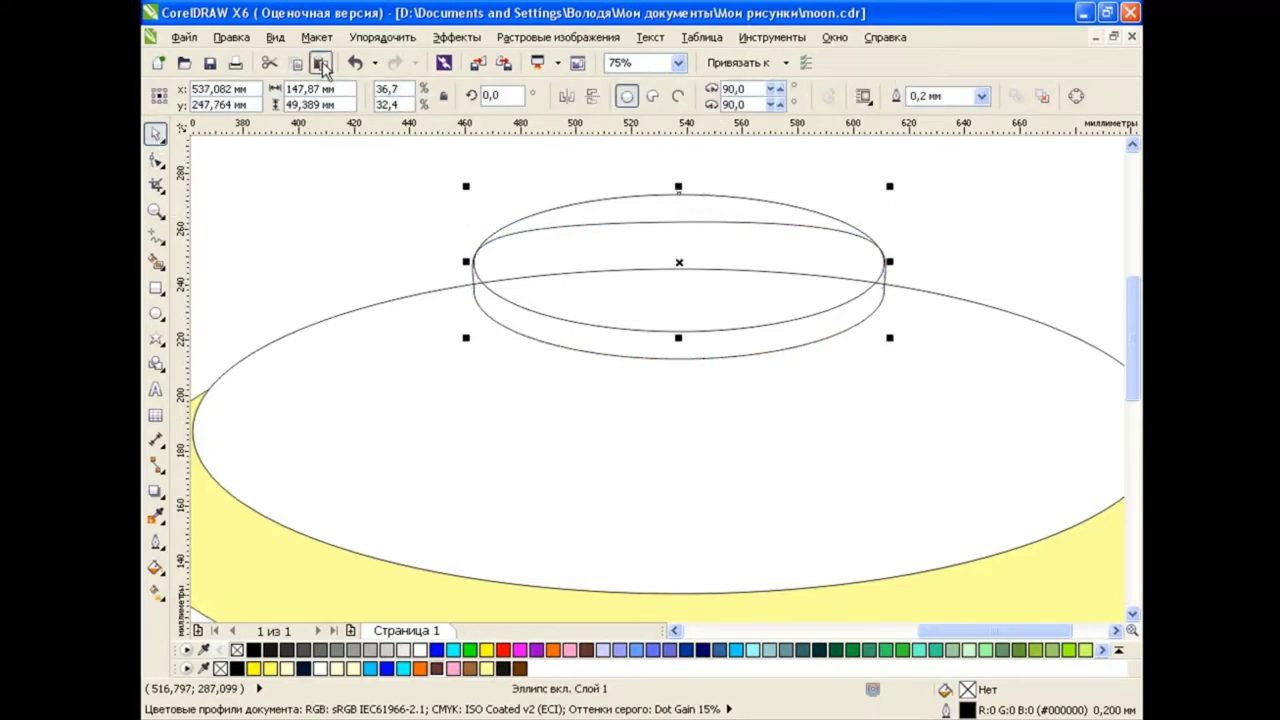
drag(888, 337, 862, 328)
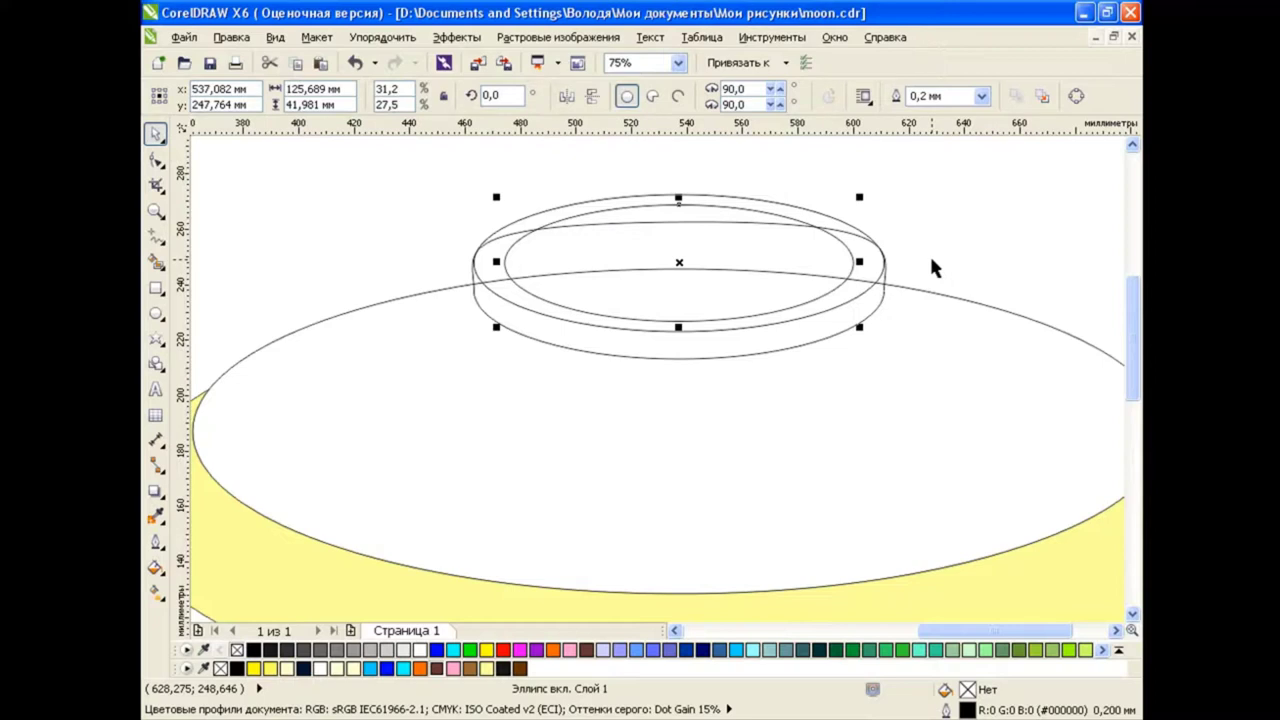
Give the reshaped disc a custom fountain fill with black, white and grey stops
click(654, 320)
click(155, 567)
click(190, 663)
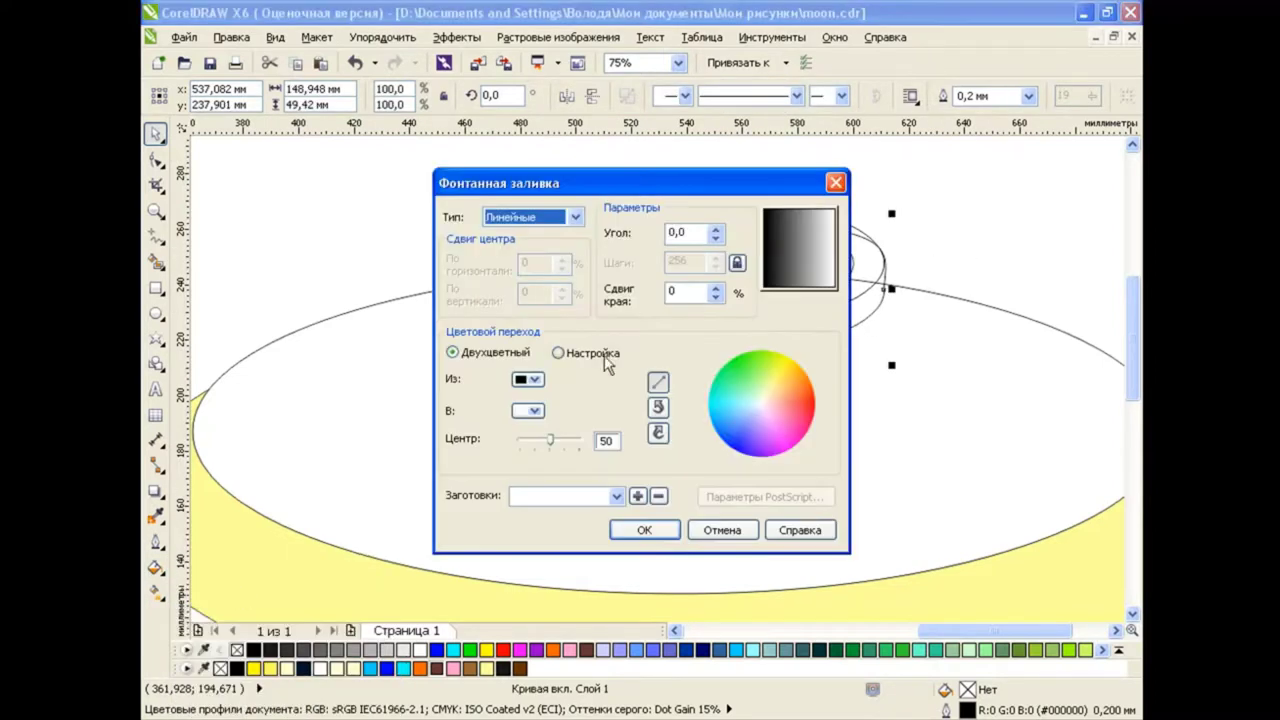
click(560, 354)
click(679, 409)
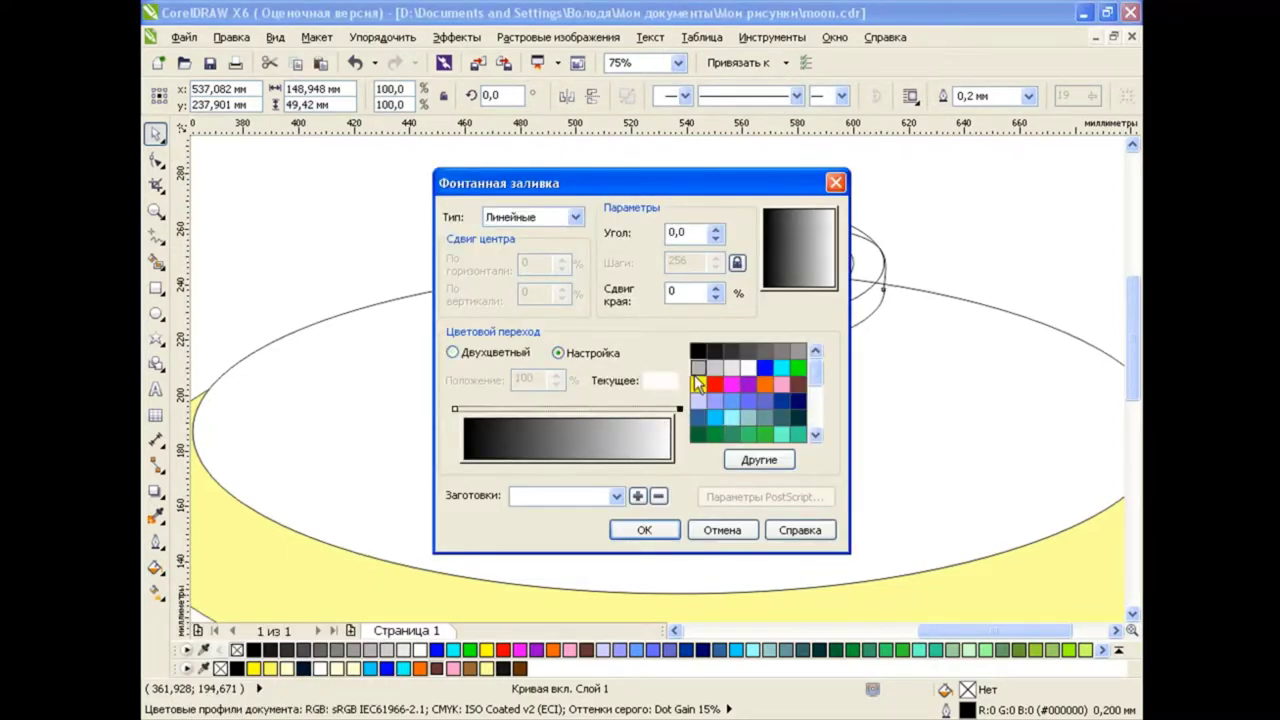
click(697, 350)
double_click(609, 409)
click(732, 367)
double_click(553, 409)
click(697, 367)
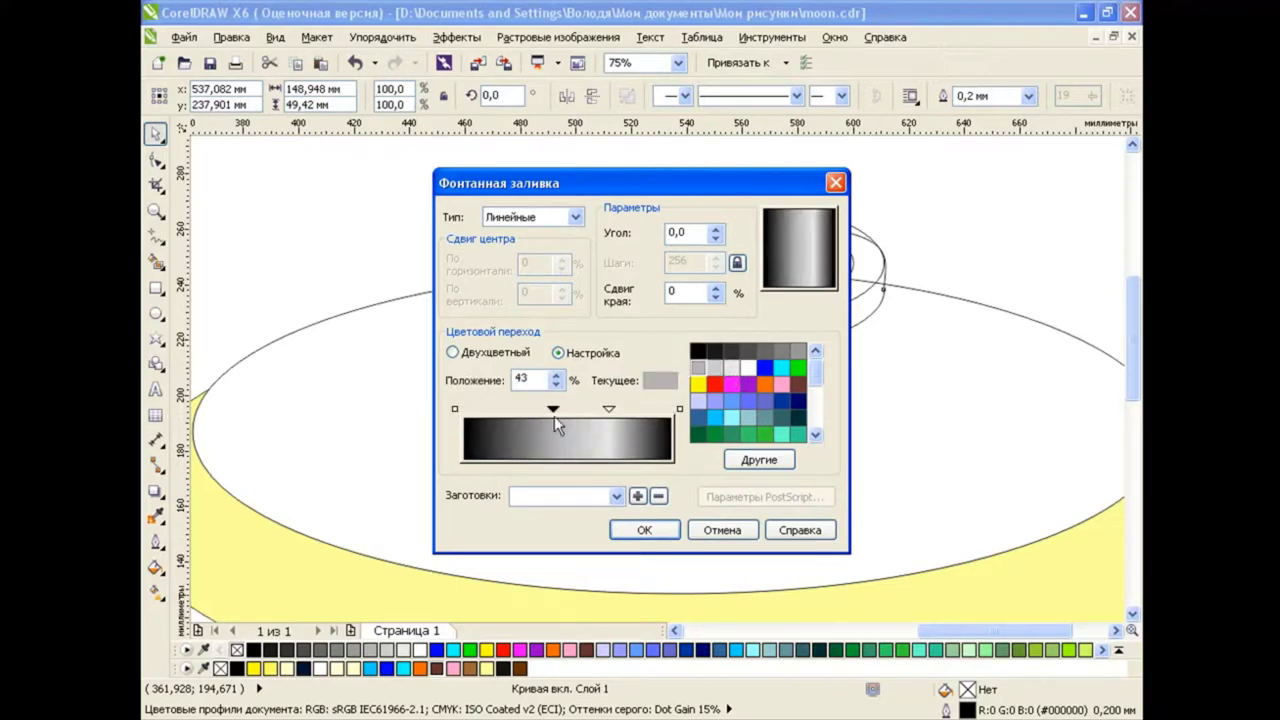
click(731, 352)
click(648, 527)
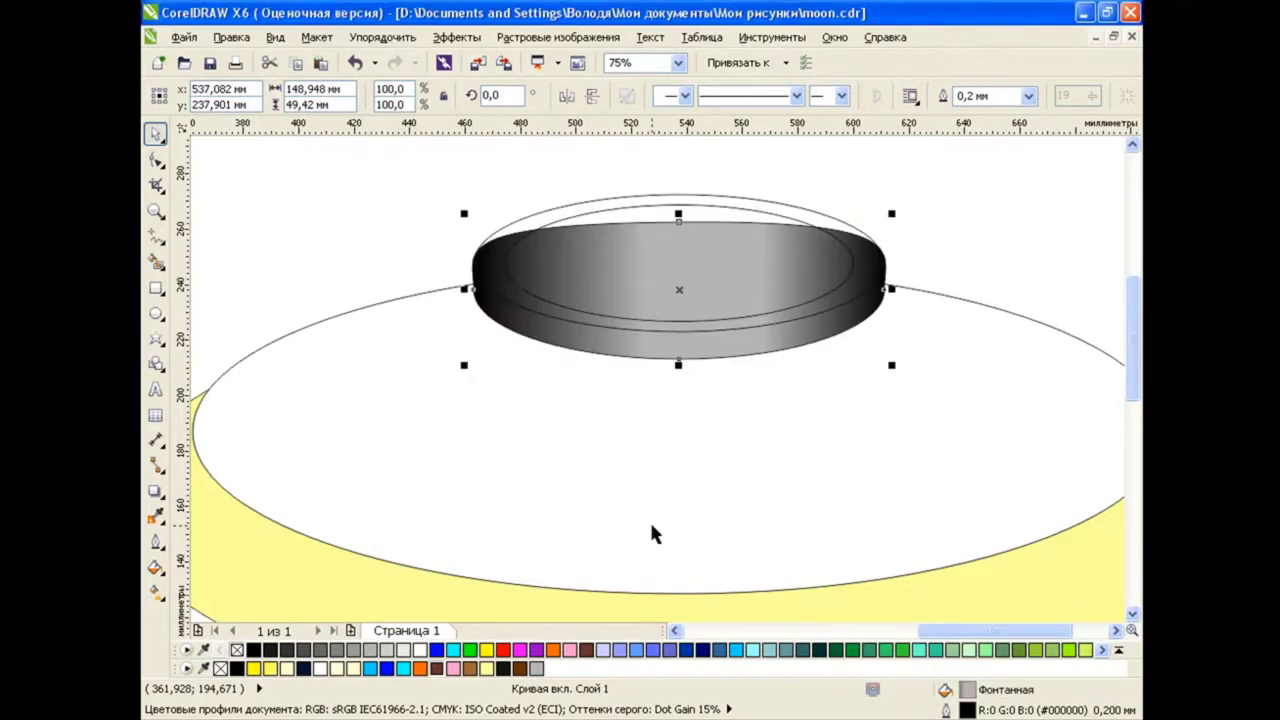
Refine the disc gradient to run from dark grey to a light right end
click(155, 567)
click(210, 583)
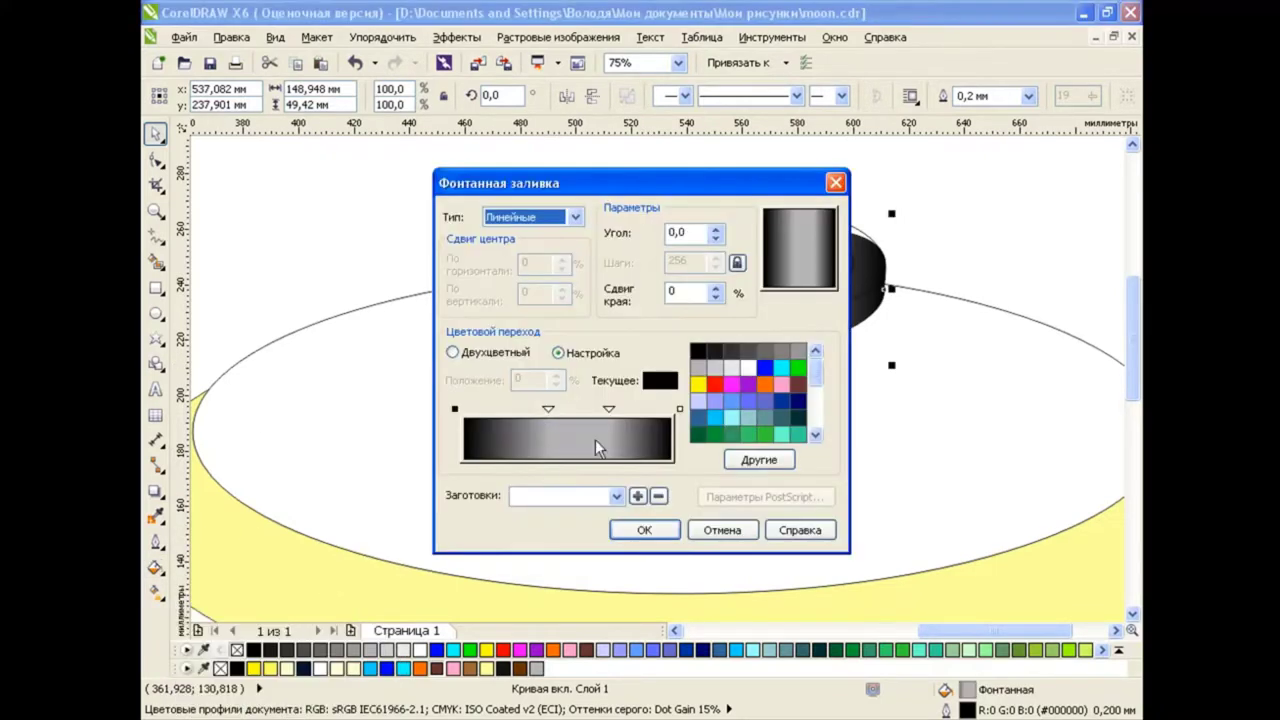
click(698, 368)
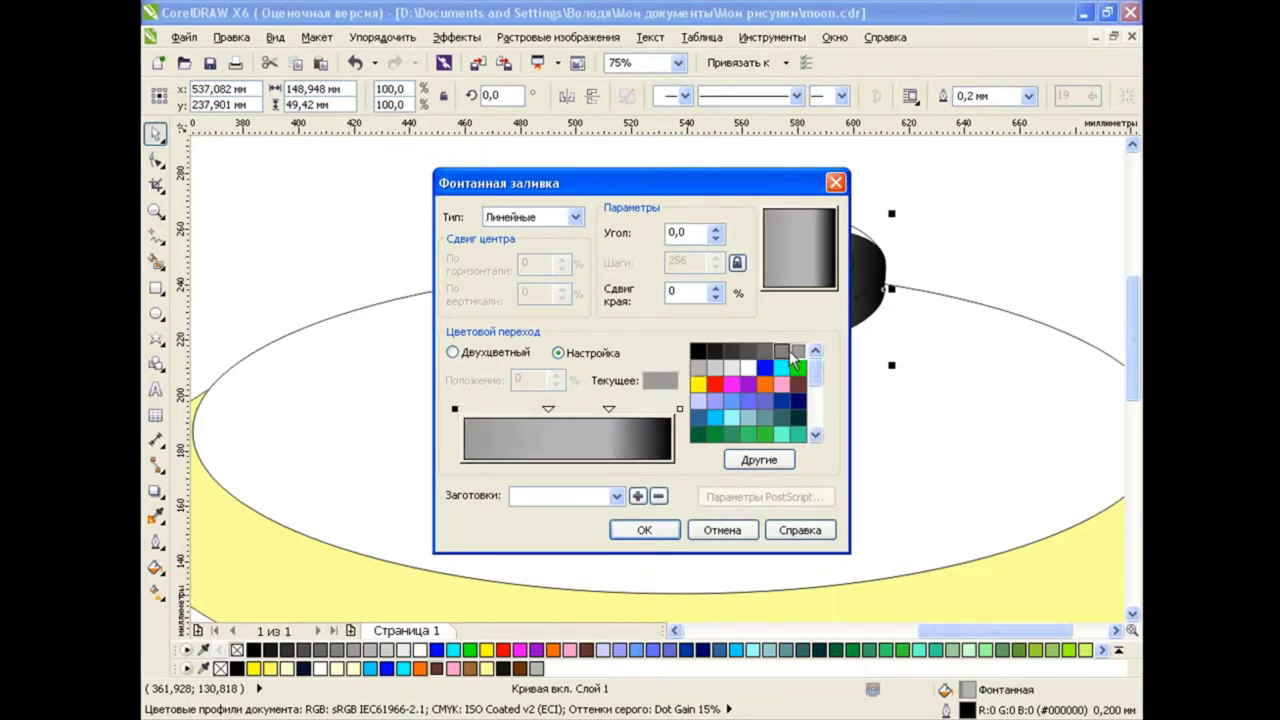
click(748, 350)
click(679, 409)
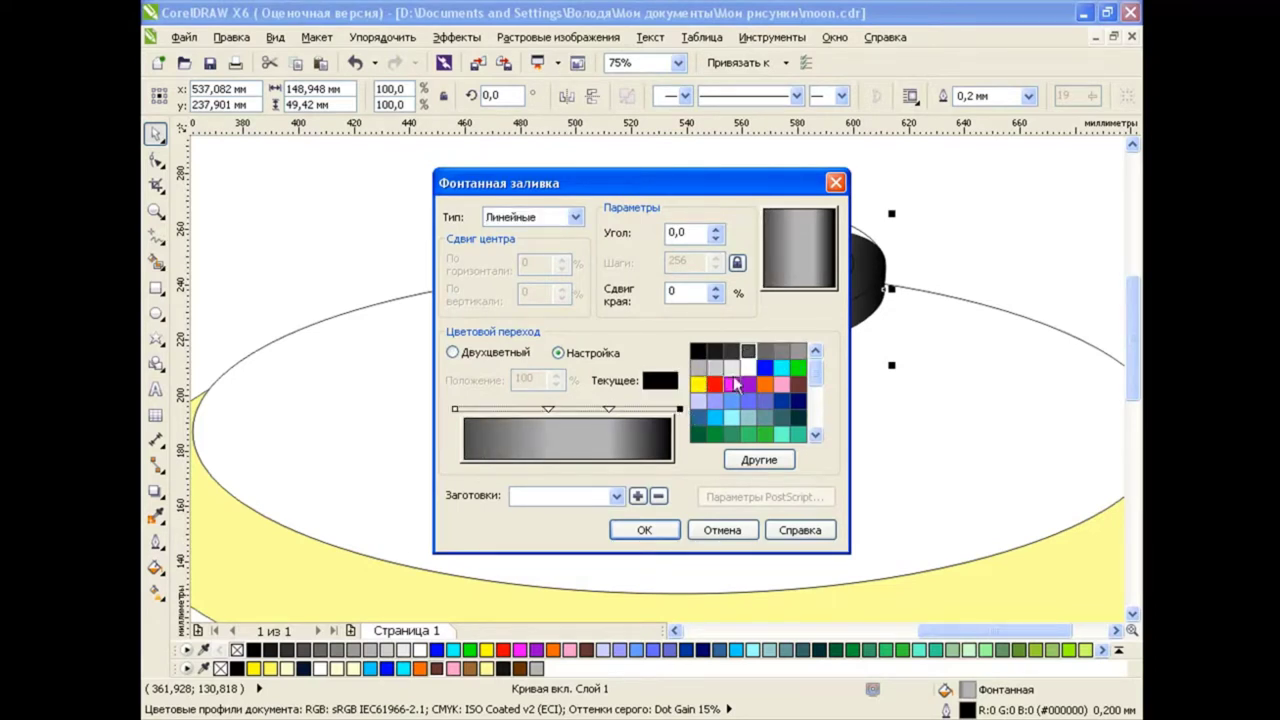
click(731, 368)
click(644, 530)
Select the outline ellipse on top of the disc and bring up its fountain fill
click(872, 270)
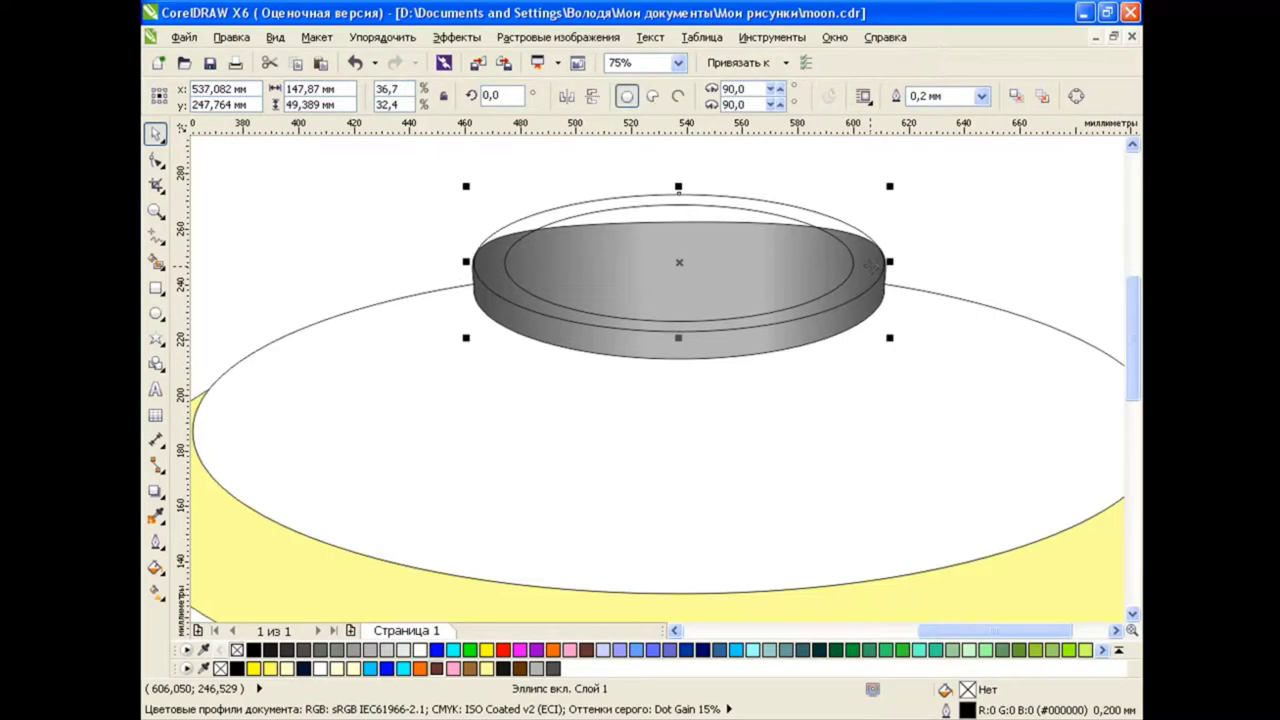
click(155, 567)
click(230, 583)
Copy the disc's gradient fill properties onto the top ellipse with Copy Properties From
click(558, 352)
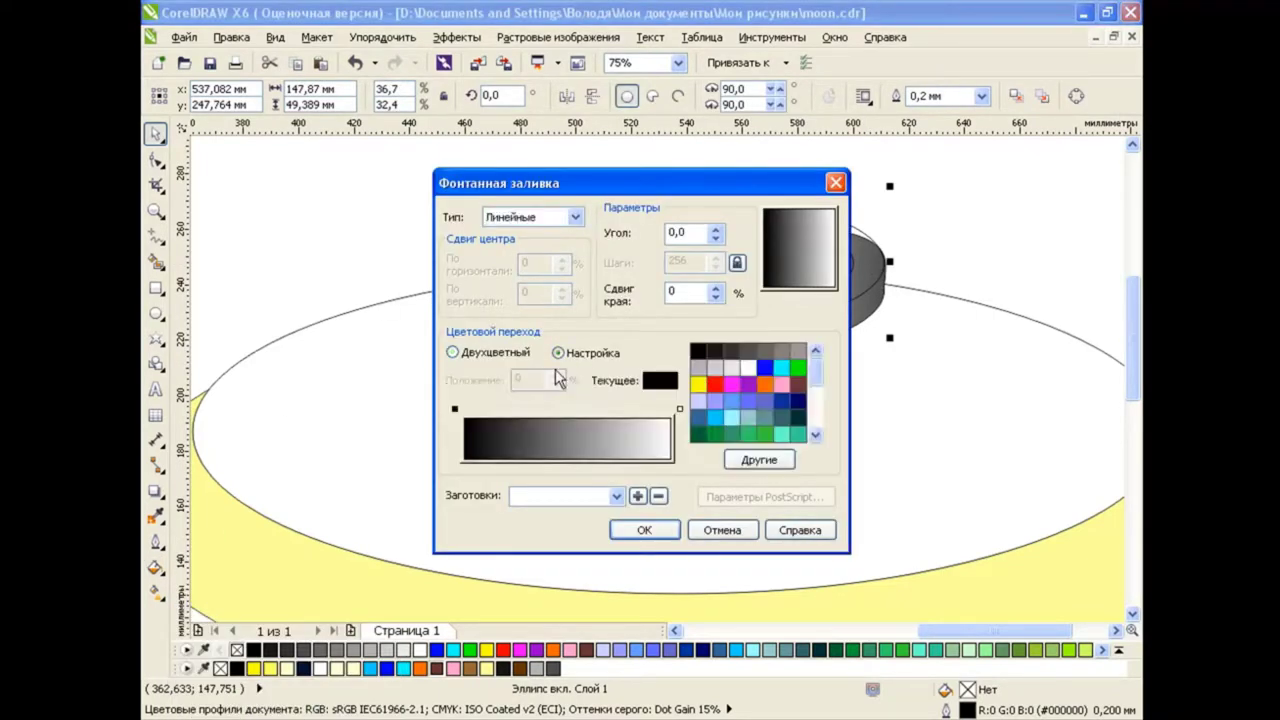
double_click(531, 410)
click(745, 530)
click(231, 37)
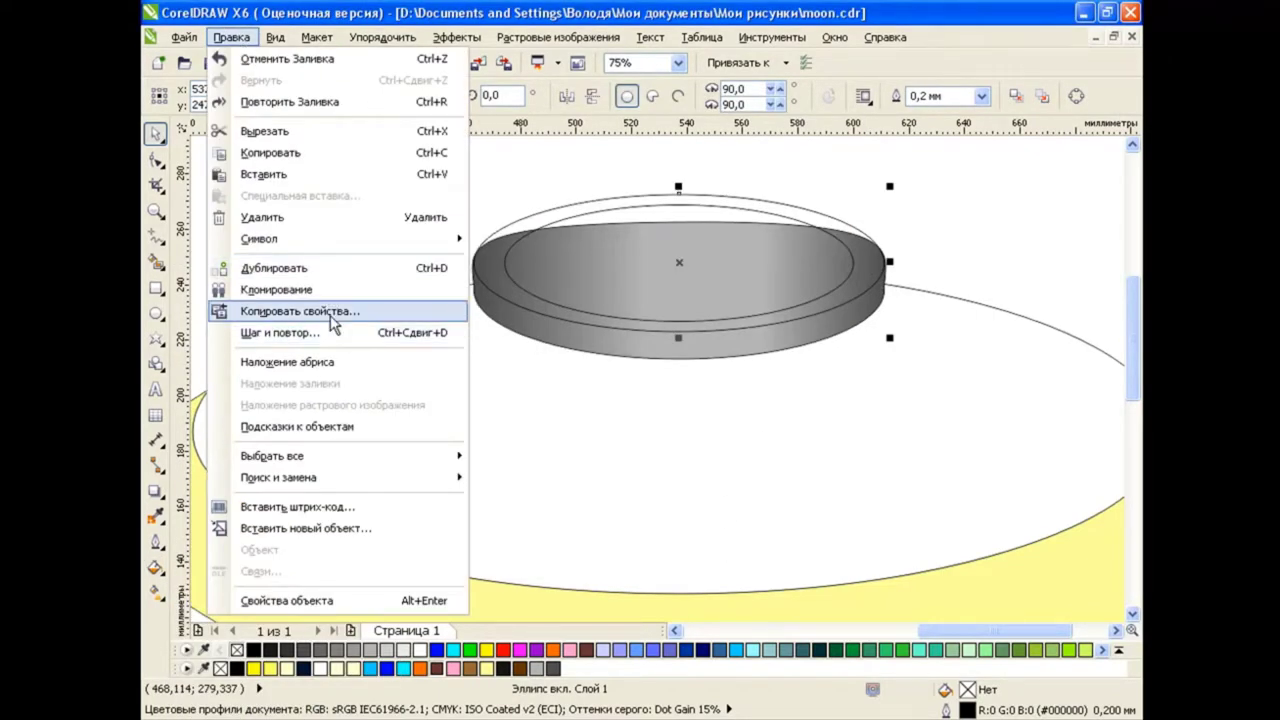
click(320, 309)
click(768, 347)
Give the disc top a light grey gradient with a recoloured 70 percent stop
click(155, 567)
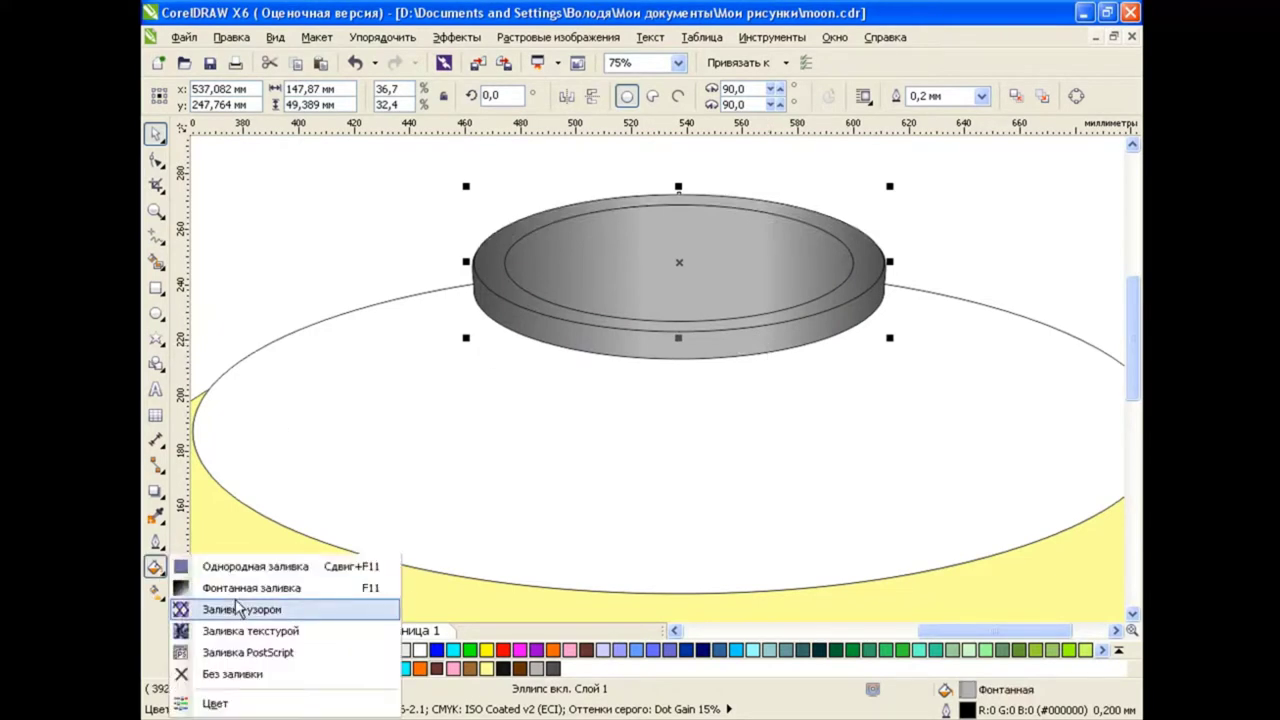
click(230, 585)
click(681, 409)
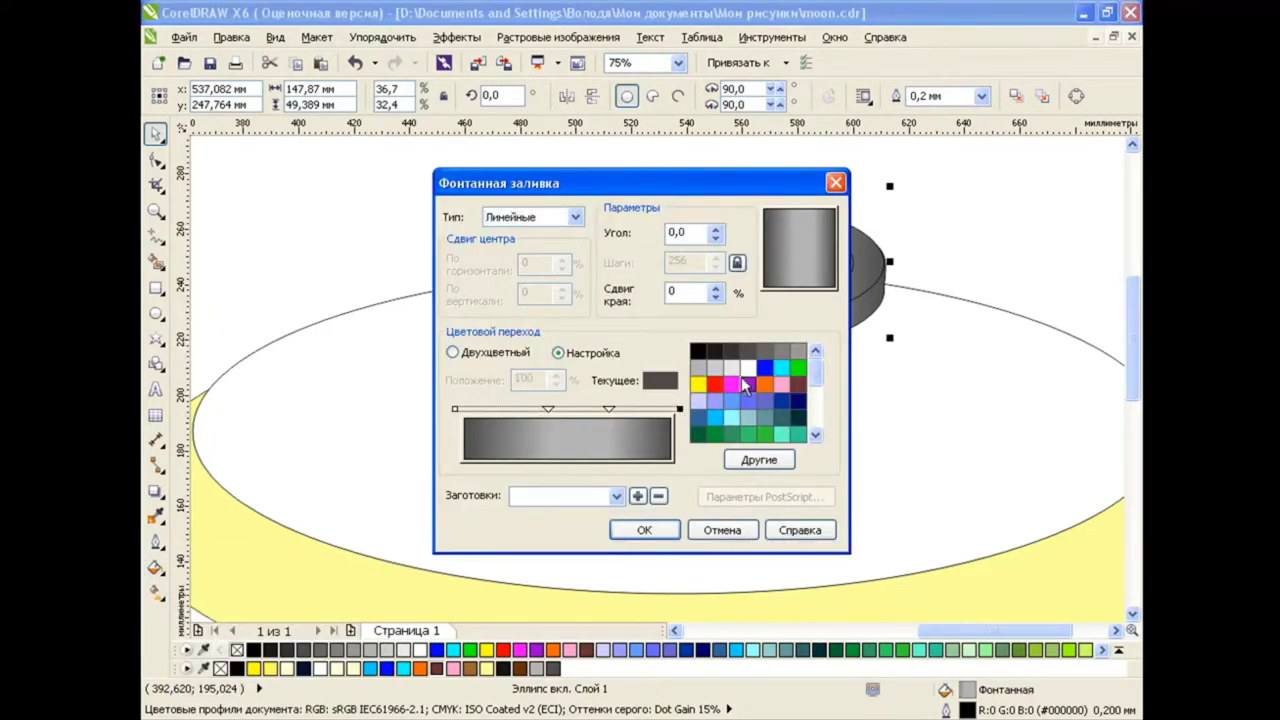
click(731, 367)
click(455, 409)
click(731, 367)
click(609, 409)
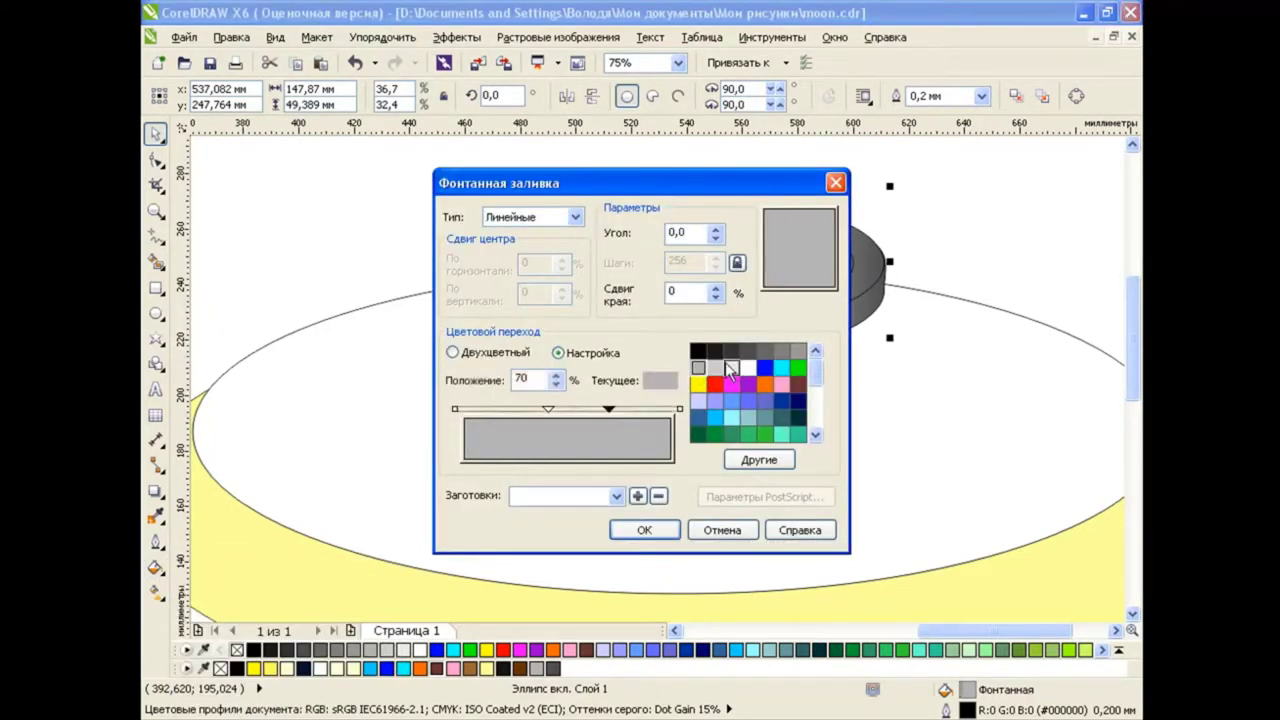
click(731, 367)
click(644, 530)
click(155, 567)
click(311, 567)
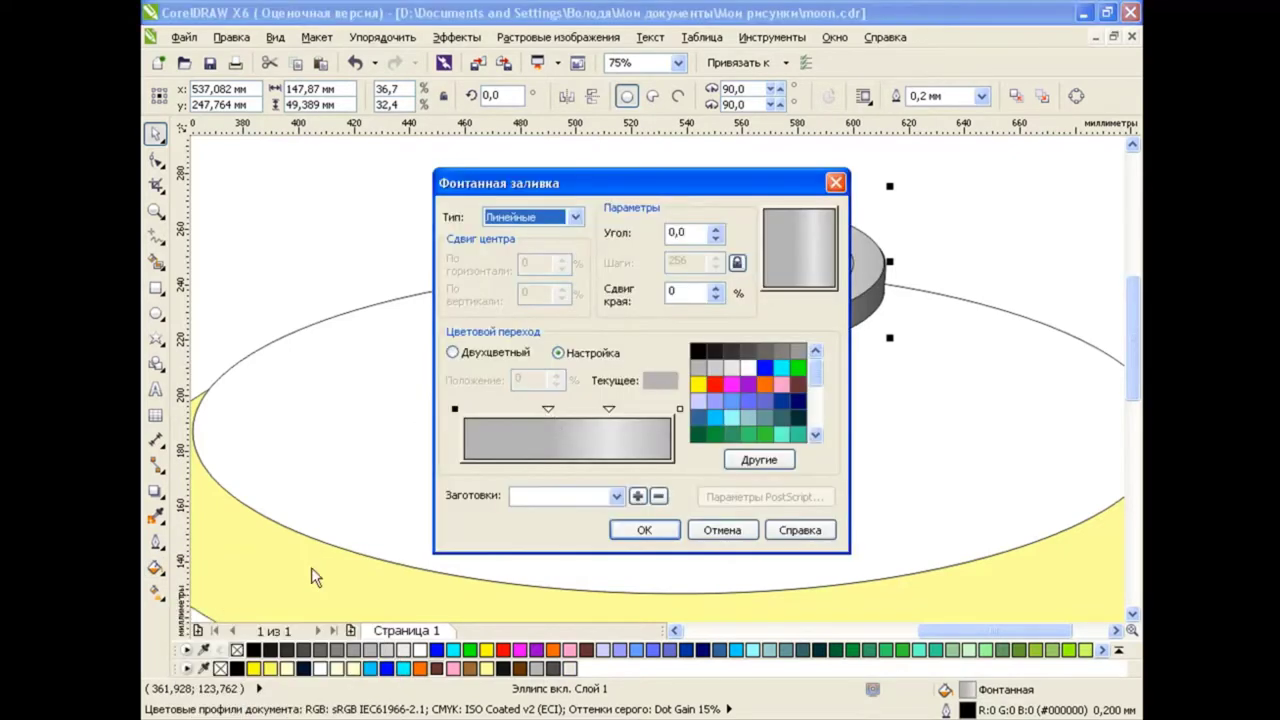
click(649, 449)
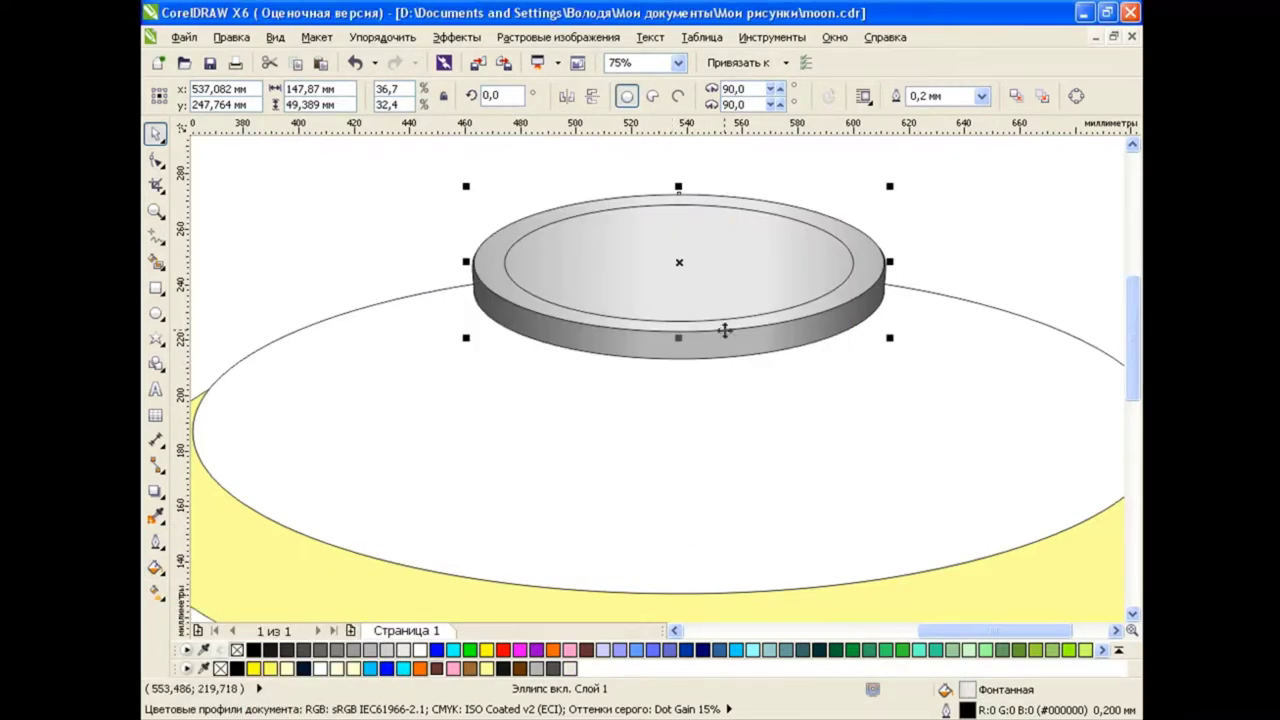
Give the inner ellipse a two-stop gradient ending in white, removing the middle stop
click(726, 280)
click(155, 567)
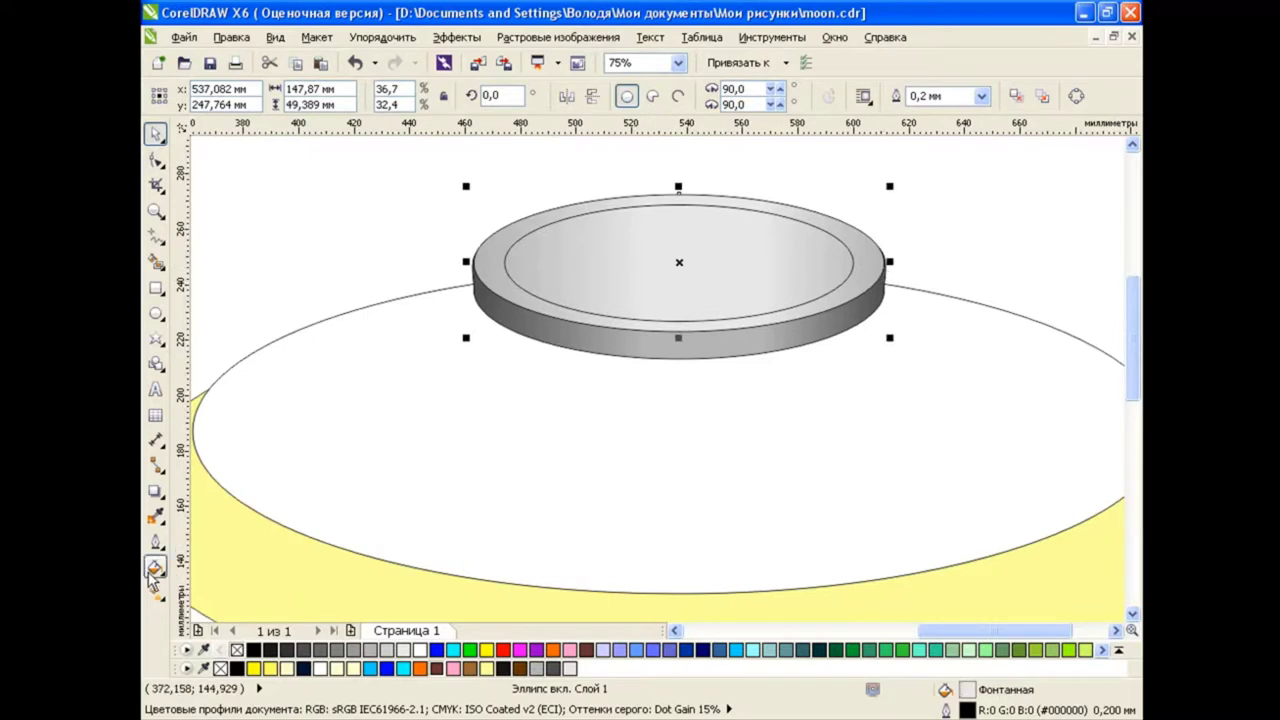
click(207, 567)
click(549, 411)
click(455, 410)
mouse_move(549, 411)
mouse_down()
mouse_move(609, 411)
mouse_move(531, 411)
mouse_move(545, 411)
mouse_up()
double_click(545, 411)
click(679, 410)
click(745, 369)
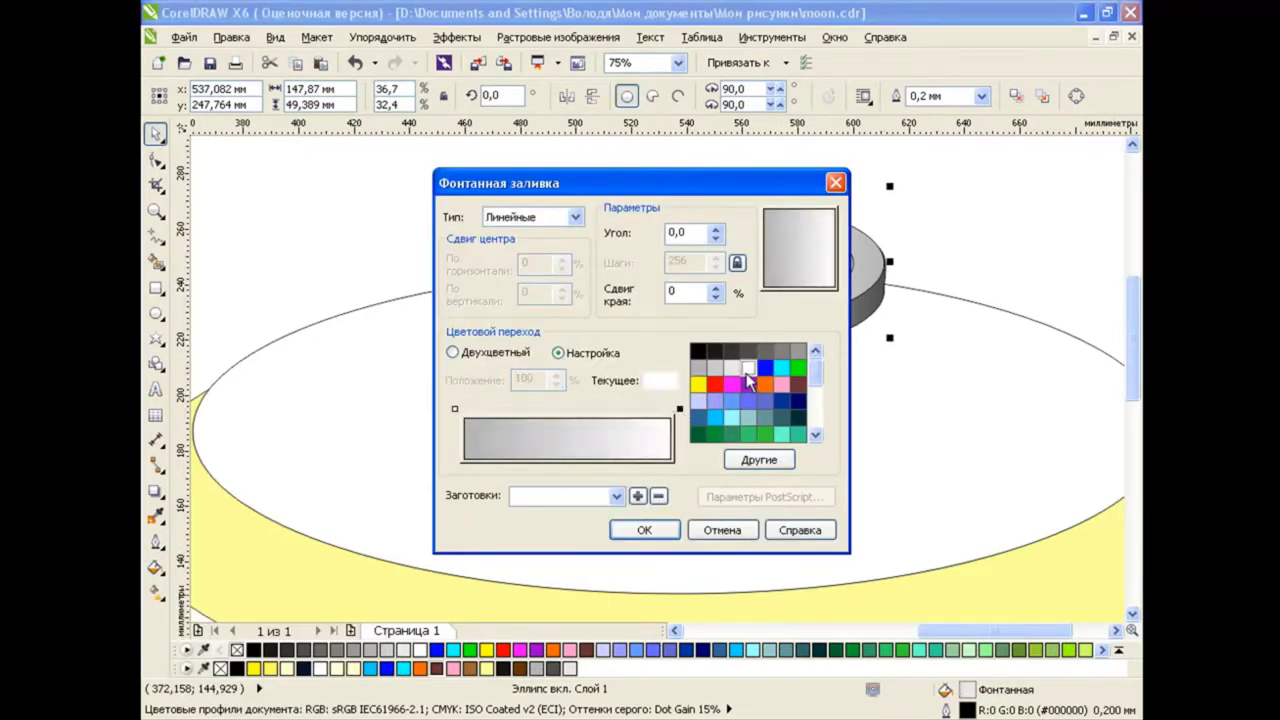
click(644, 530)
Lighten the inner ellipse's left stop to light grey and rotate the ellipse 180 degrees
click(155, 567)
click(207, 567)
click(578, 354)
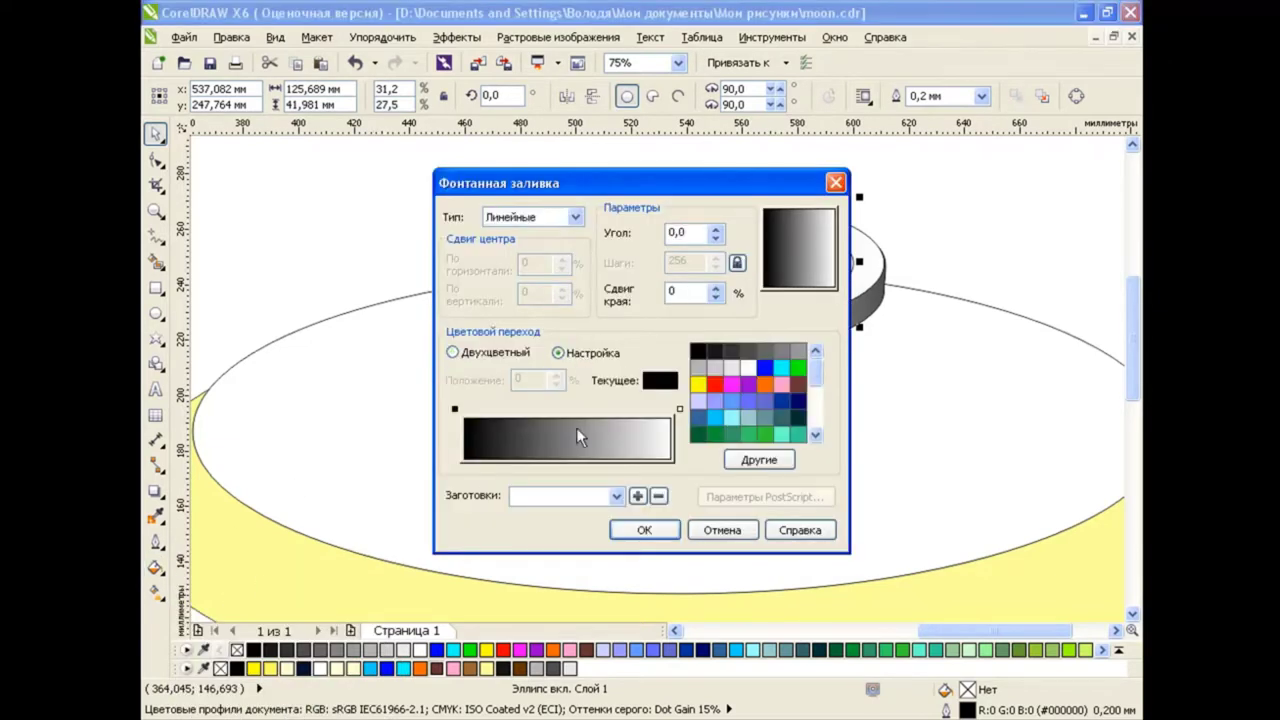
click(731, 368)
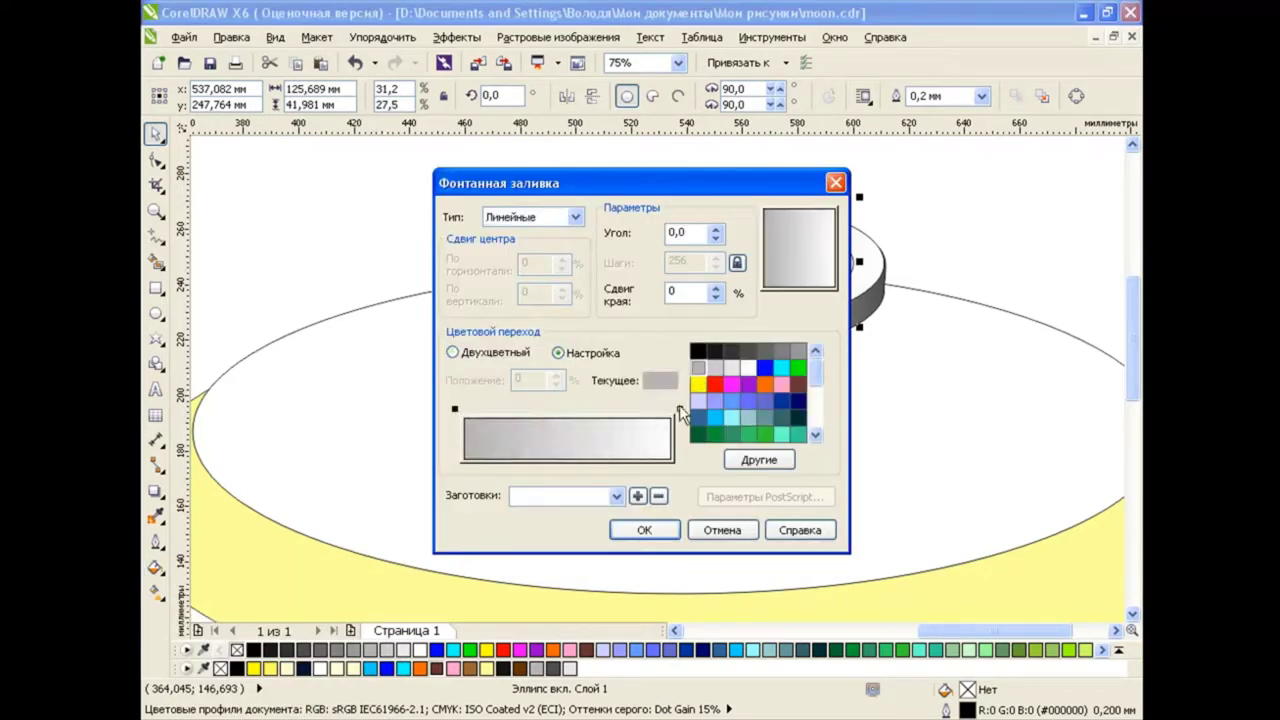
click(644, 530)
click(566, 95)
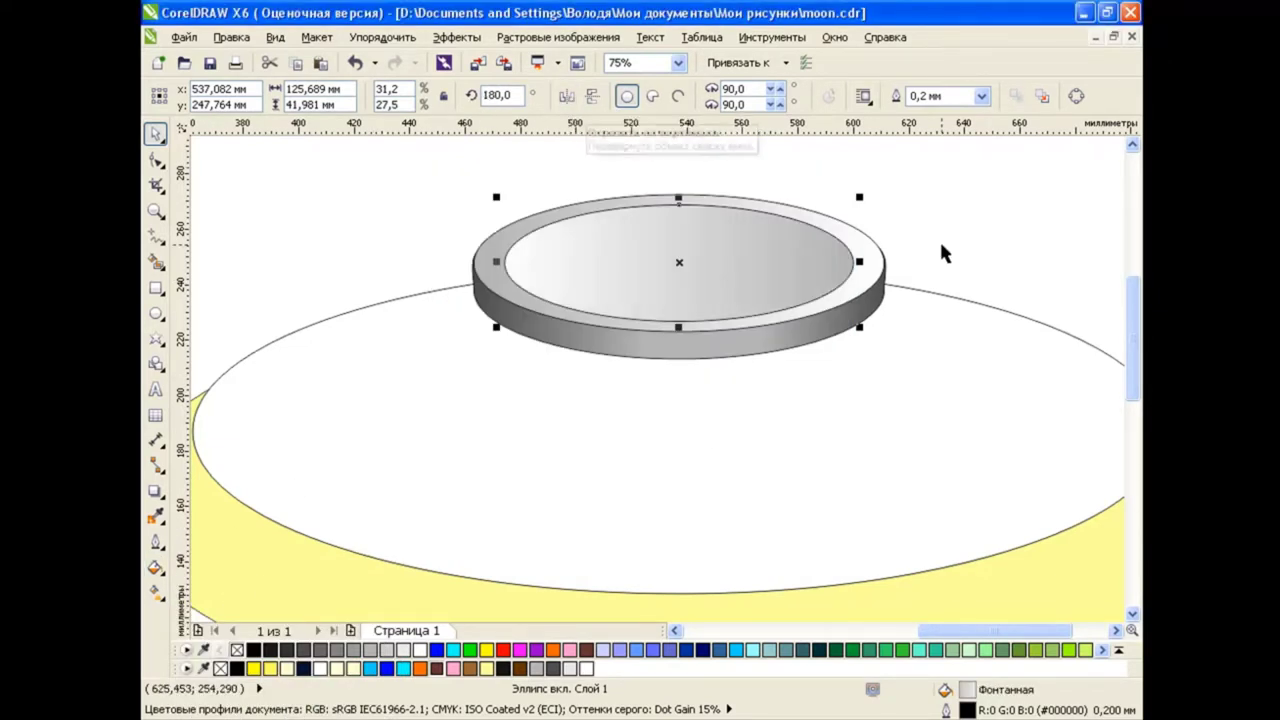
Recolour the inner ellipse gradient from grey on the left to light grey on the right
click(631, 234)
click(155, 567)
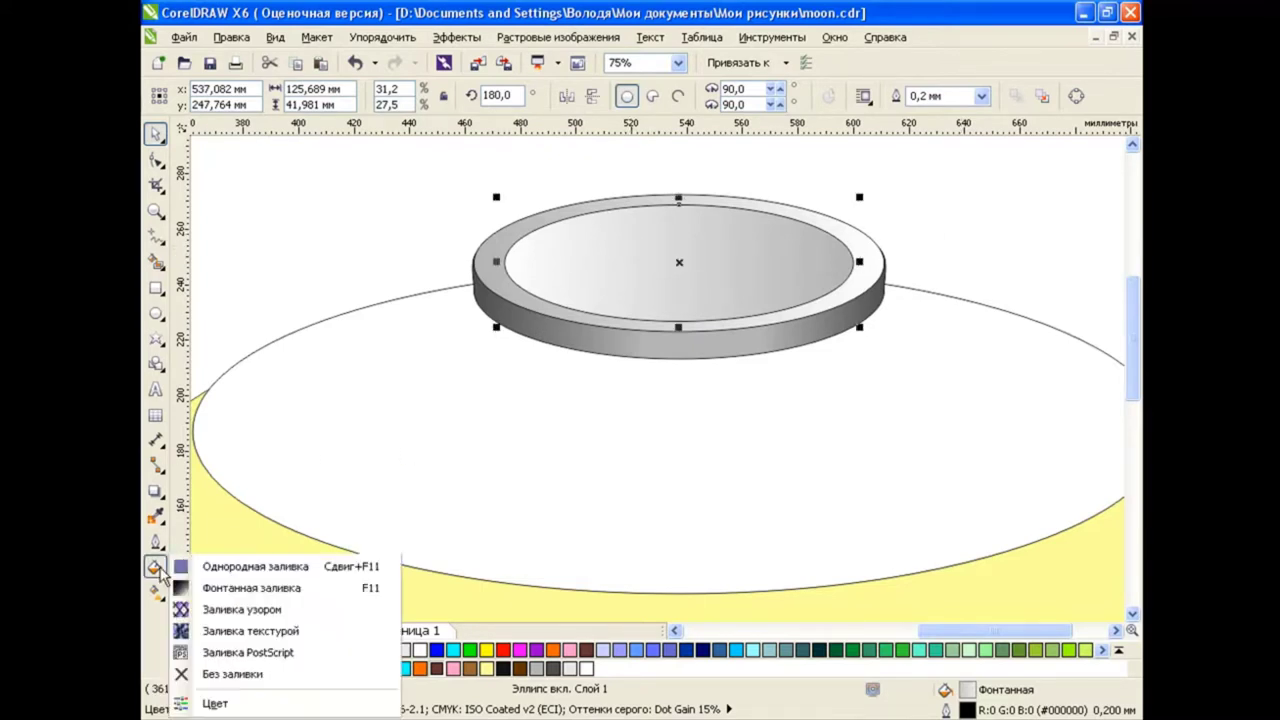
click(250, 591)
click(679, 410)
click(729, 367)
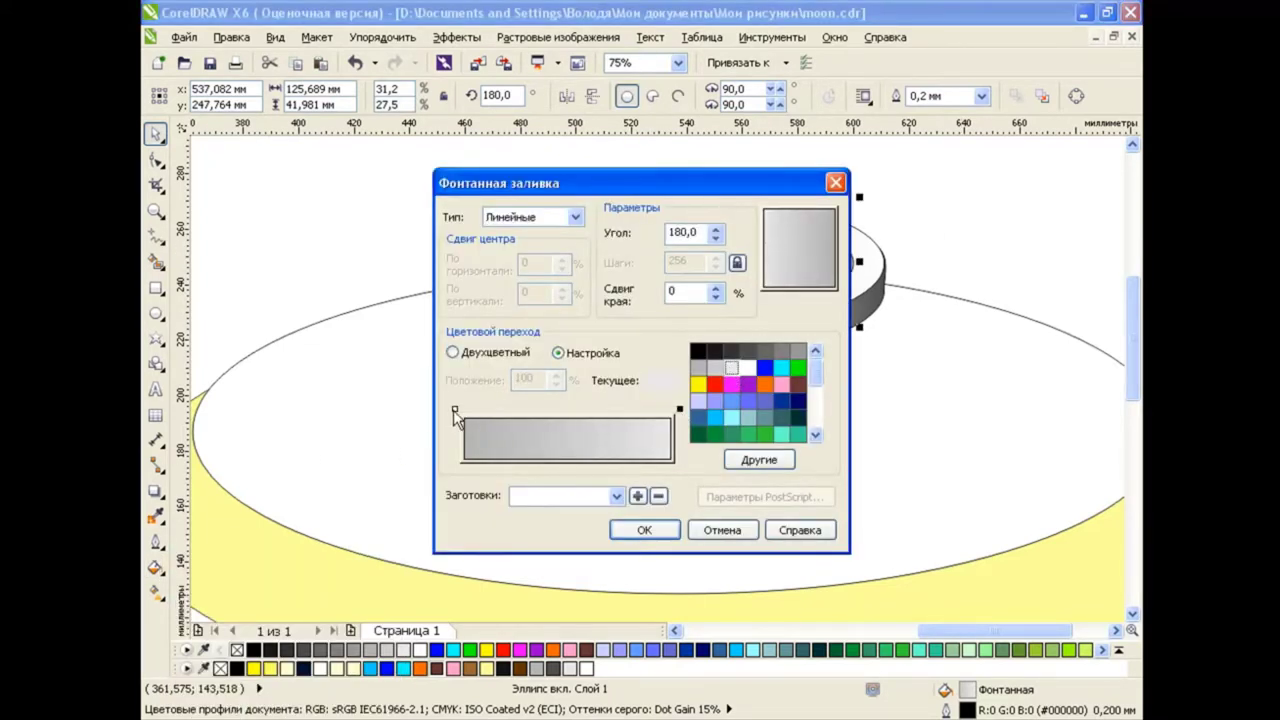
click(455, 410)
click(767, 351)
click(644, 530)
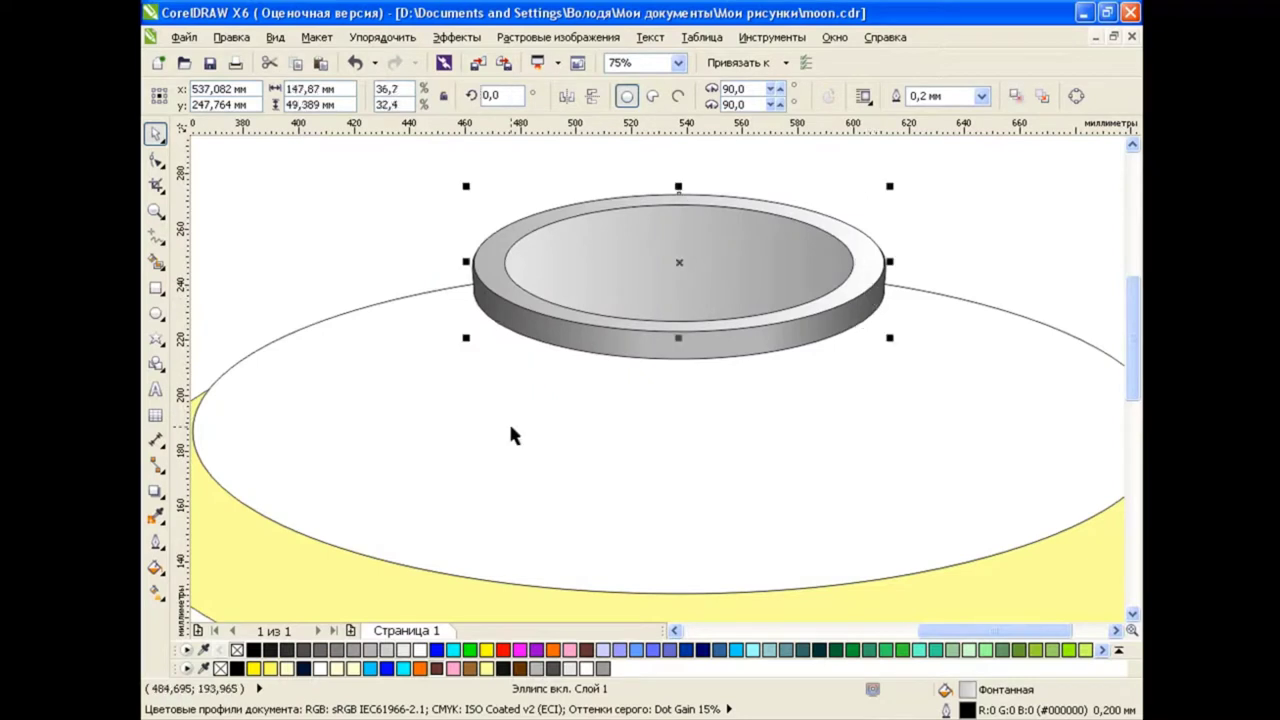
Change both end colours of the inner ellipse's custom gradient once more
click(155, 567)
click(250, 591)
click(558, 352)
click(455, 410)
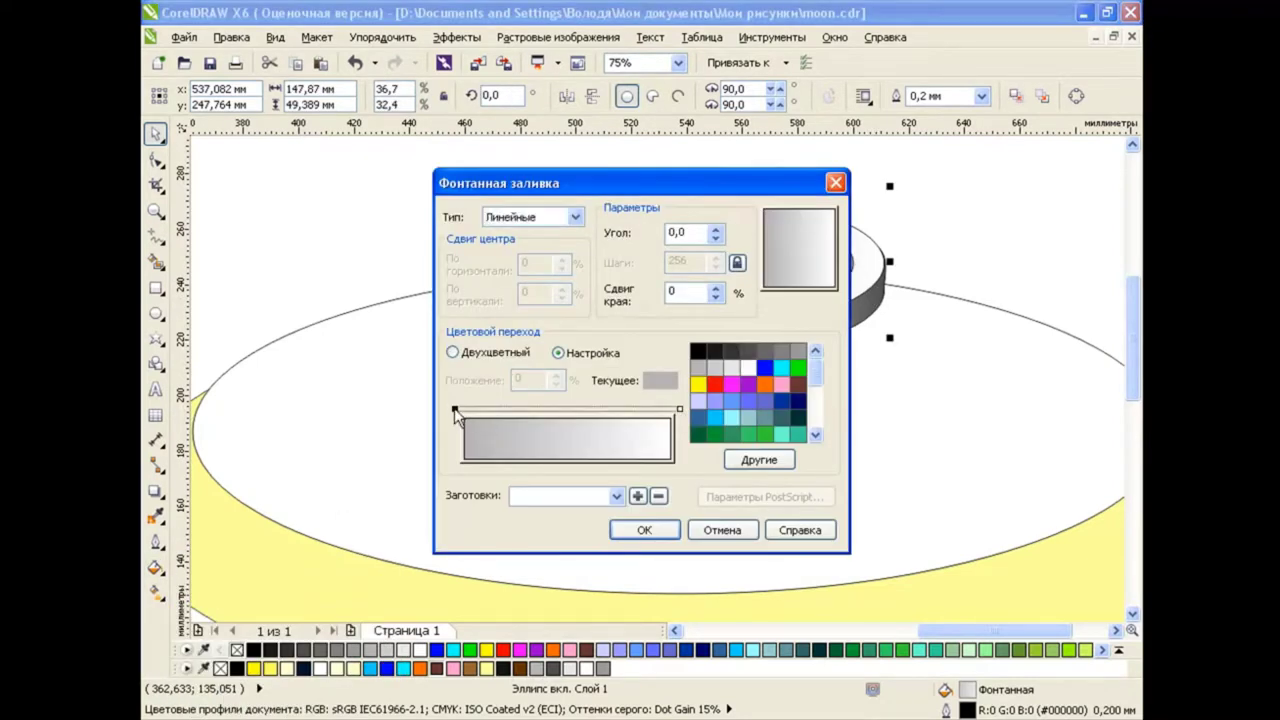
click(805, 350)
click(679, 410)
click(797, 350)
click(644, 530)
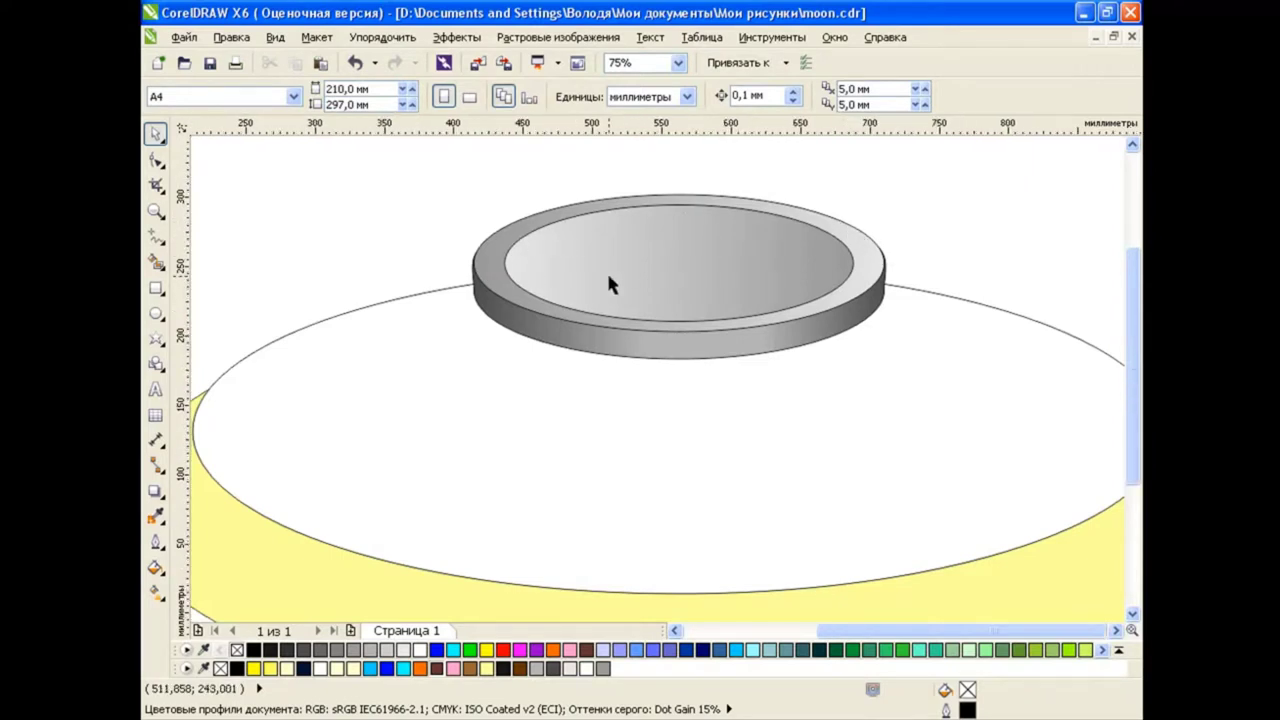
Draw a tall ellipse over the saucer's ring for the dome
scroll(606, 270, down, 2)
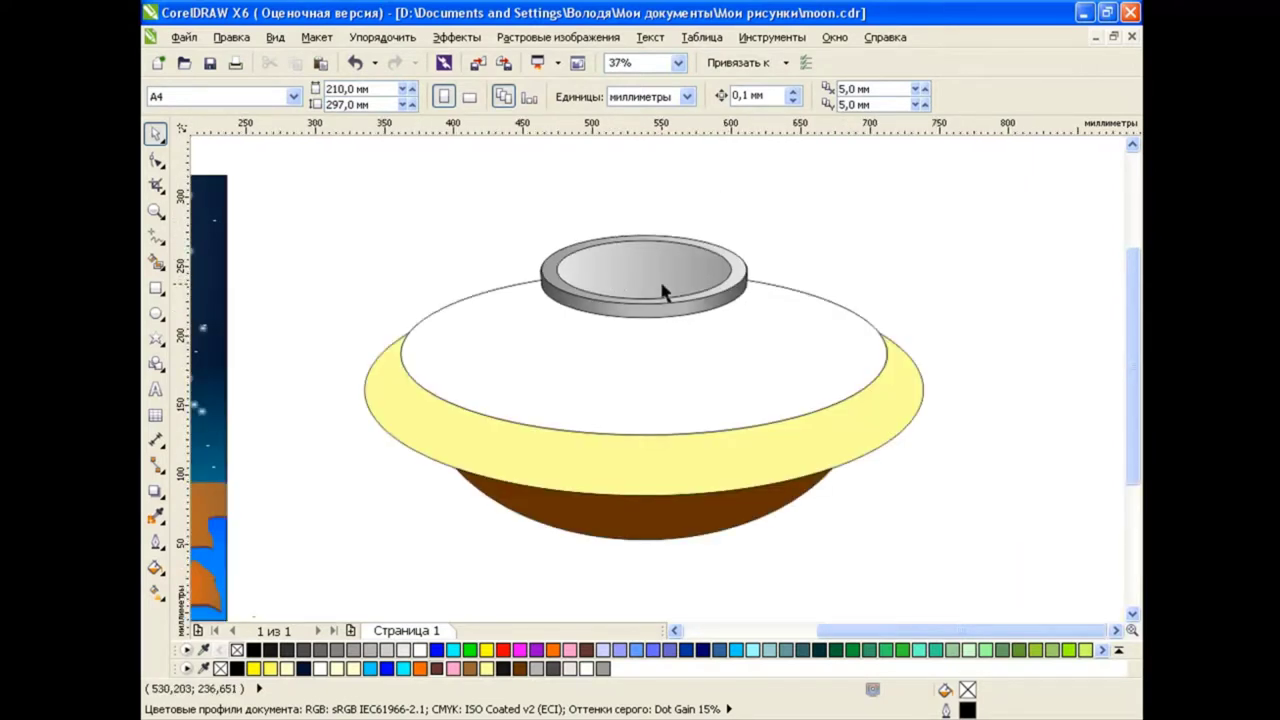
drag(486, 197, 803, 351)
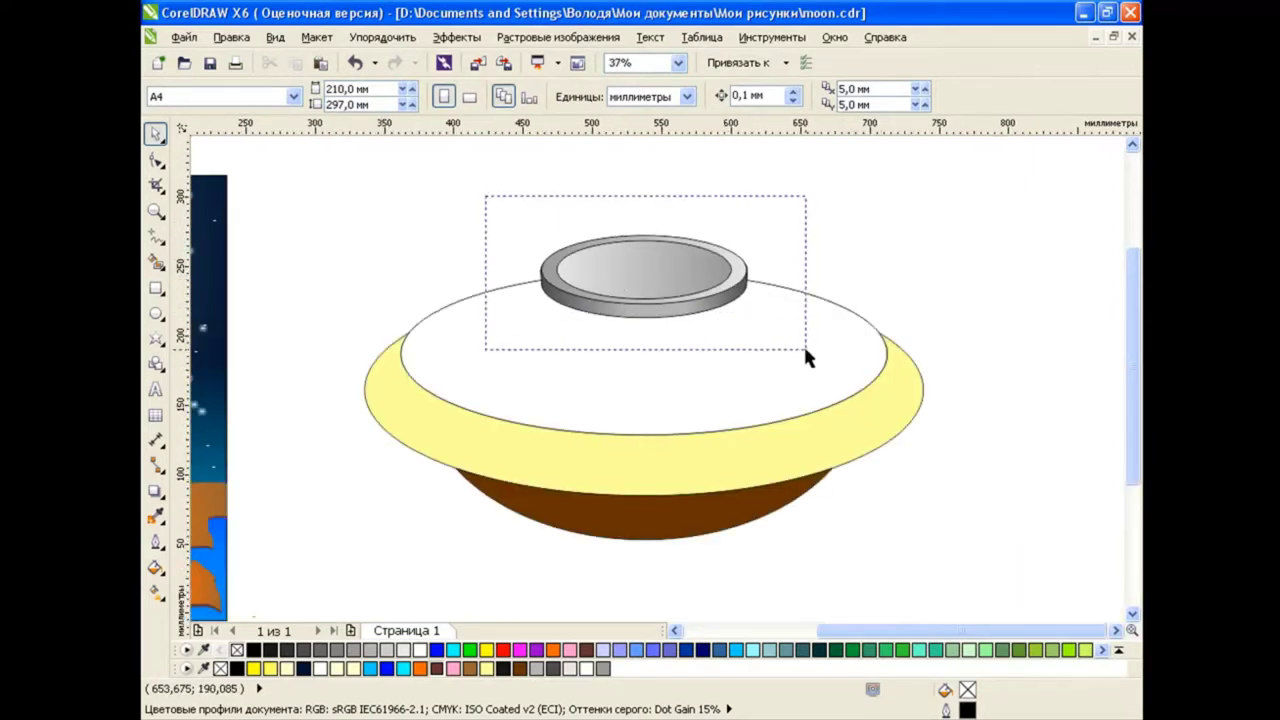
click(1003, 418)
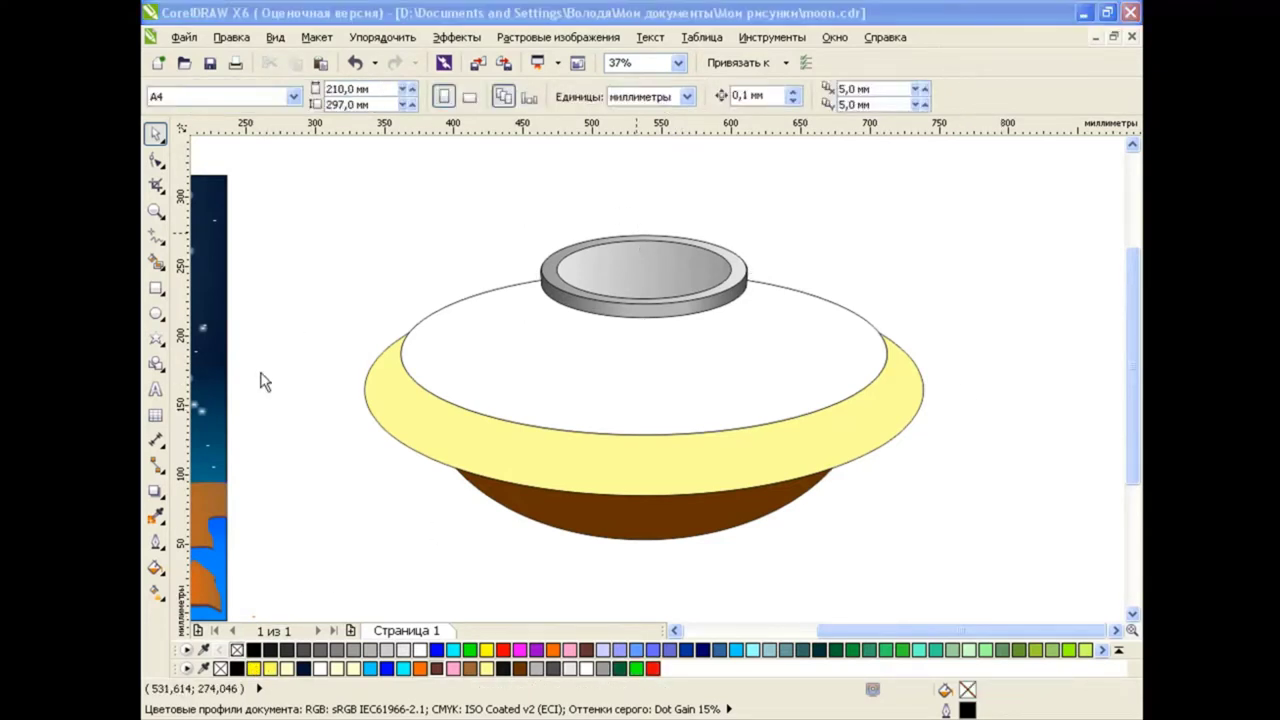
click(155, 313)
mouse_move(557, 145)
mouse_down()
mouse_move(700, 333)
mouse_move(737, 357)
mouse_up()
Add a node to the dome ellipse and select its bottom node for editing
key(F10)
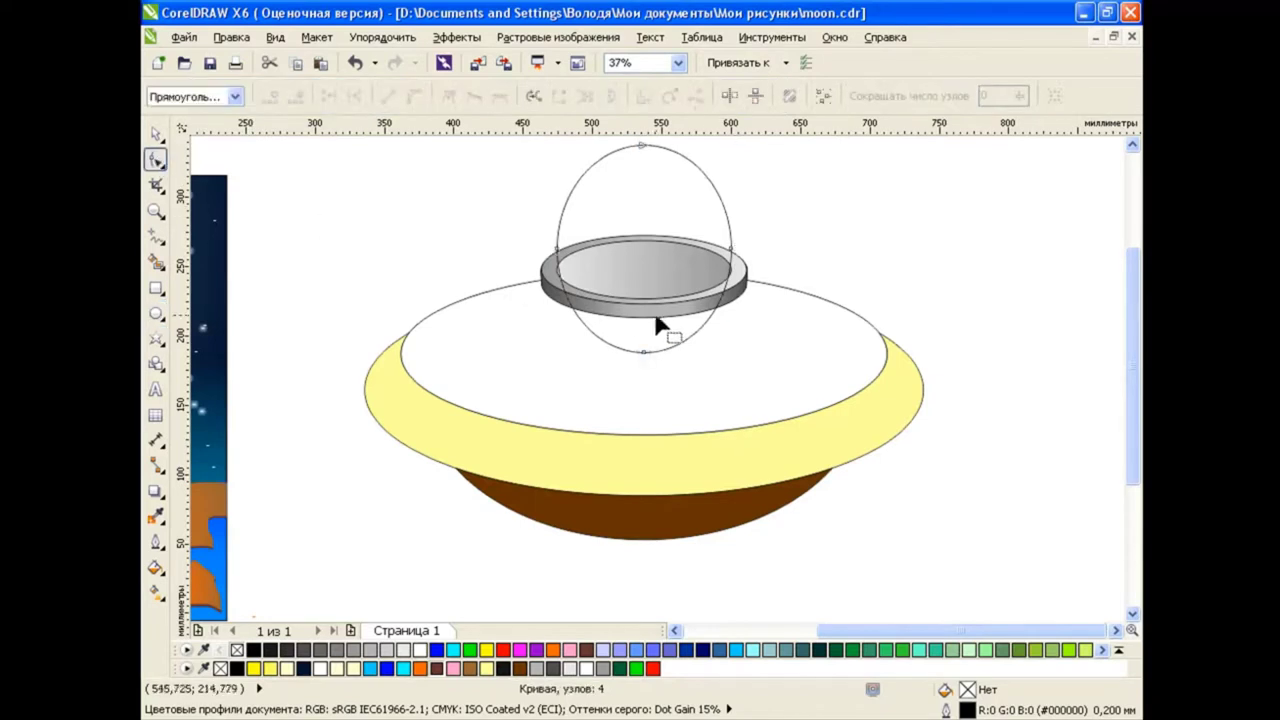
scroll(738, 288, up, 1)
right_click(733, 283)
click(789, 288)
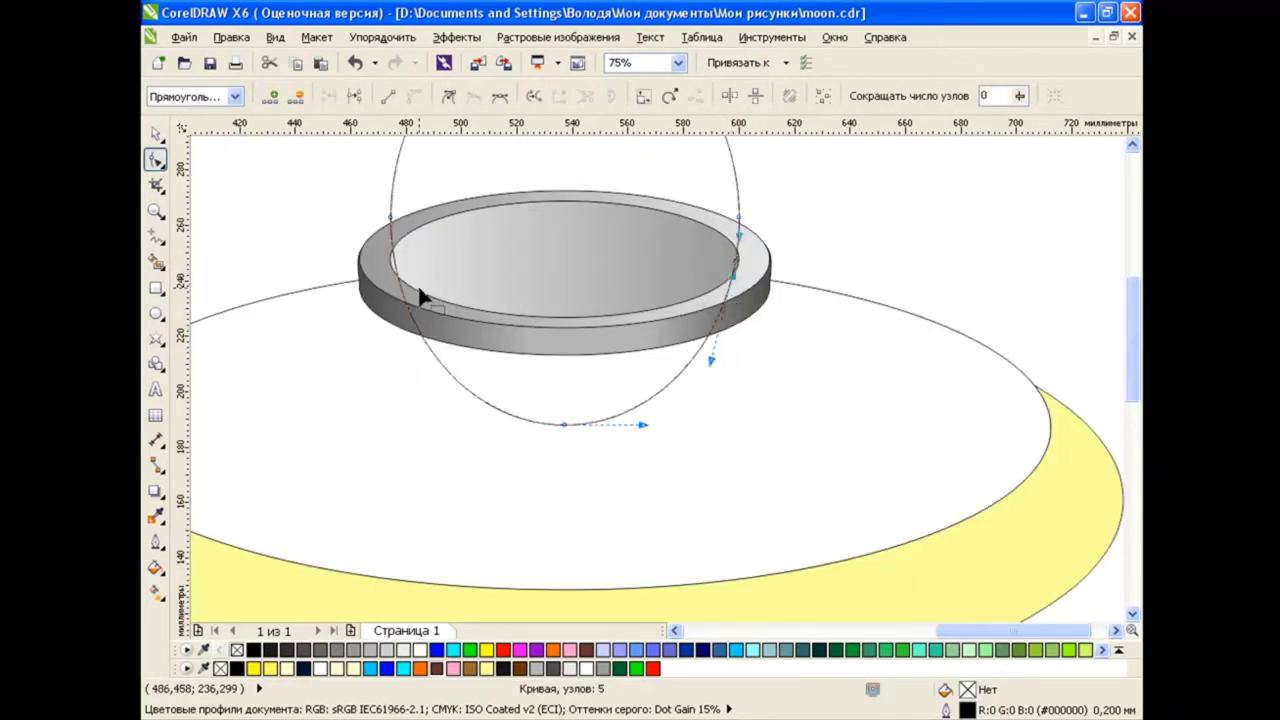
right_click(398, 278)
click(518, 388)
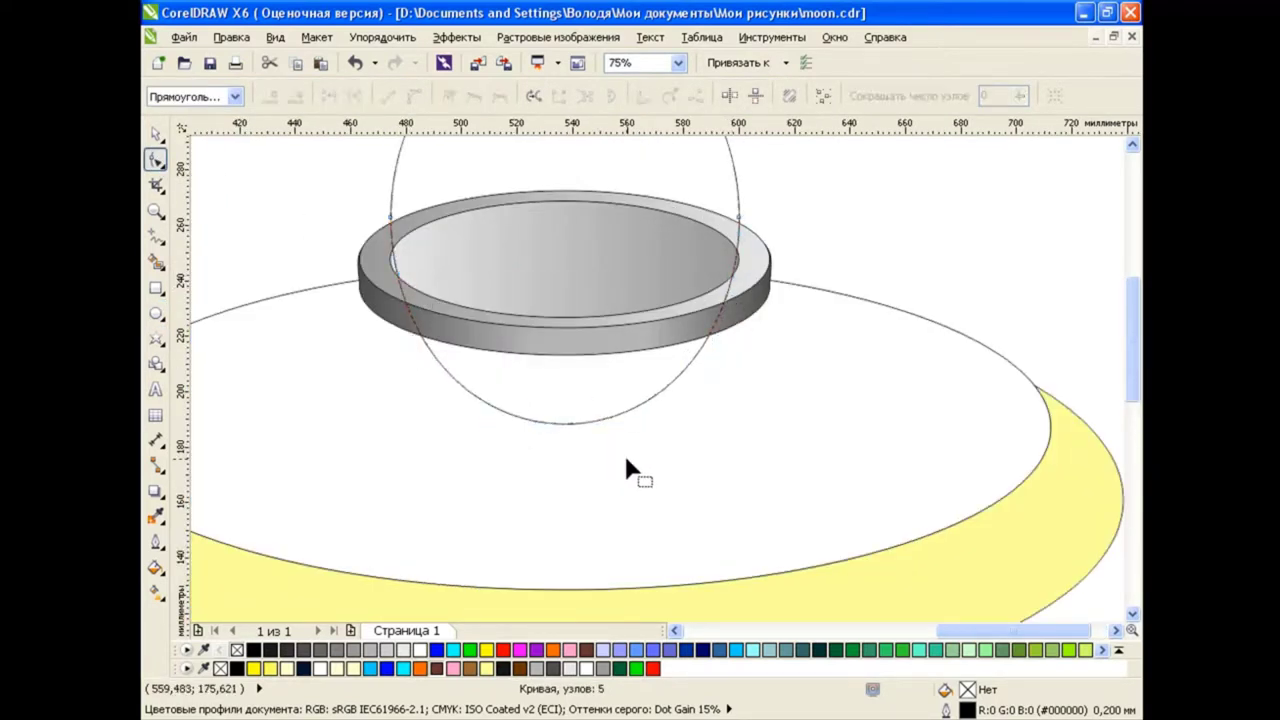
click(398, 278)
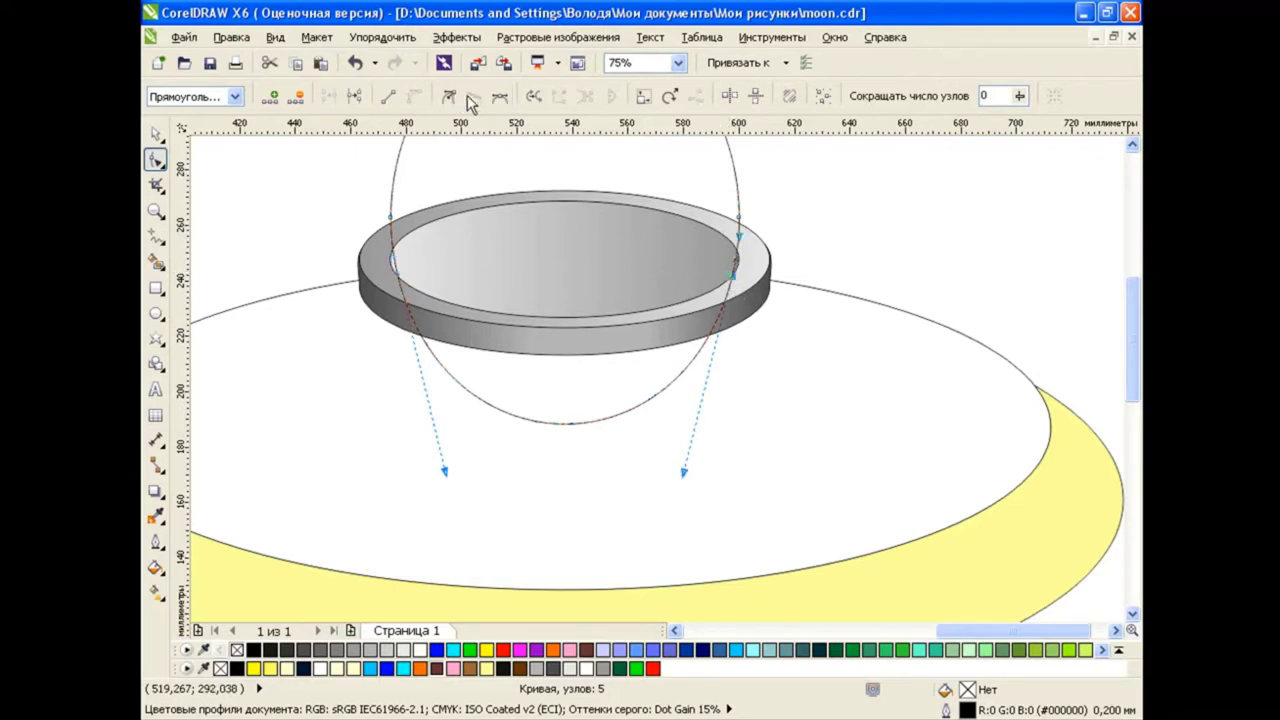
Bend the ellipse's lower edge up so it follows the ring's inner rim
mouse_move(684, 471)
mouse_down()
mouse_move(634, 348)
mouse_move(710, 302)
mouse_up()
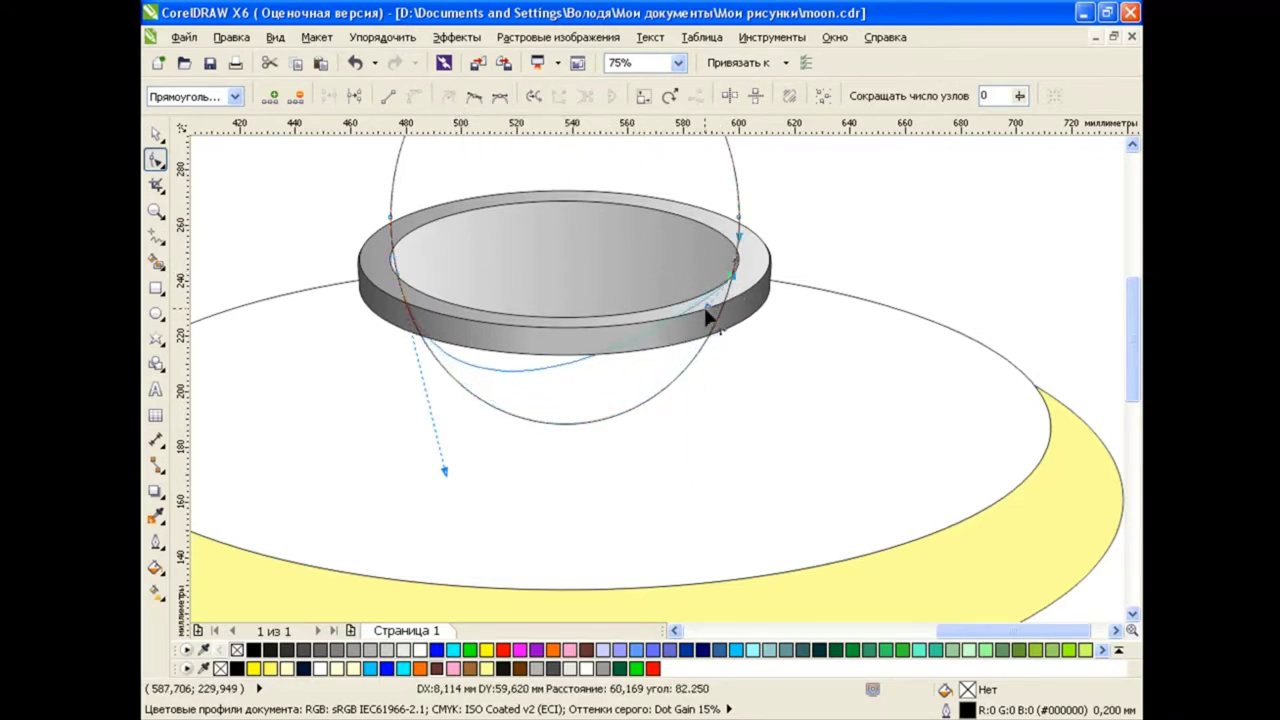
drag(445, 470, 487, 356)
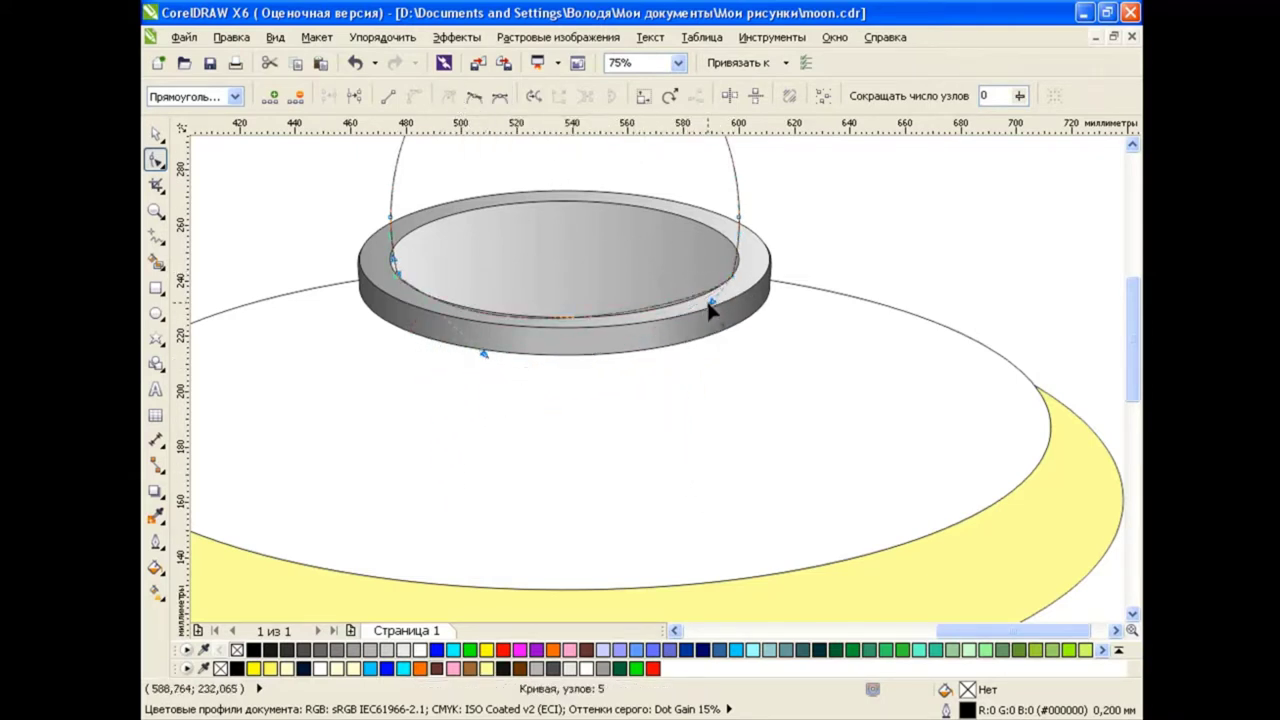
drag(710, 302, 714, 312)
drag(486, 359, 489, 352)
scroll(490, 360, down, 1)
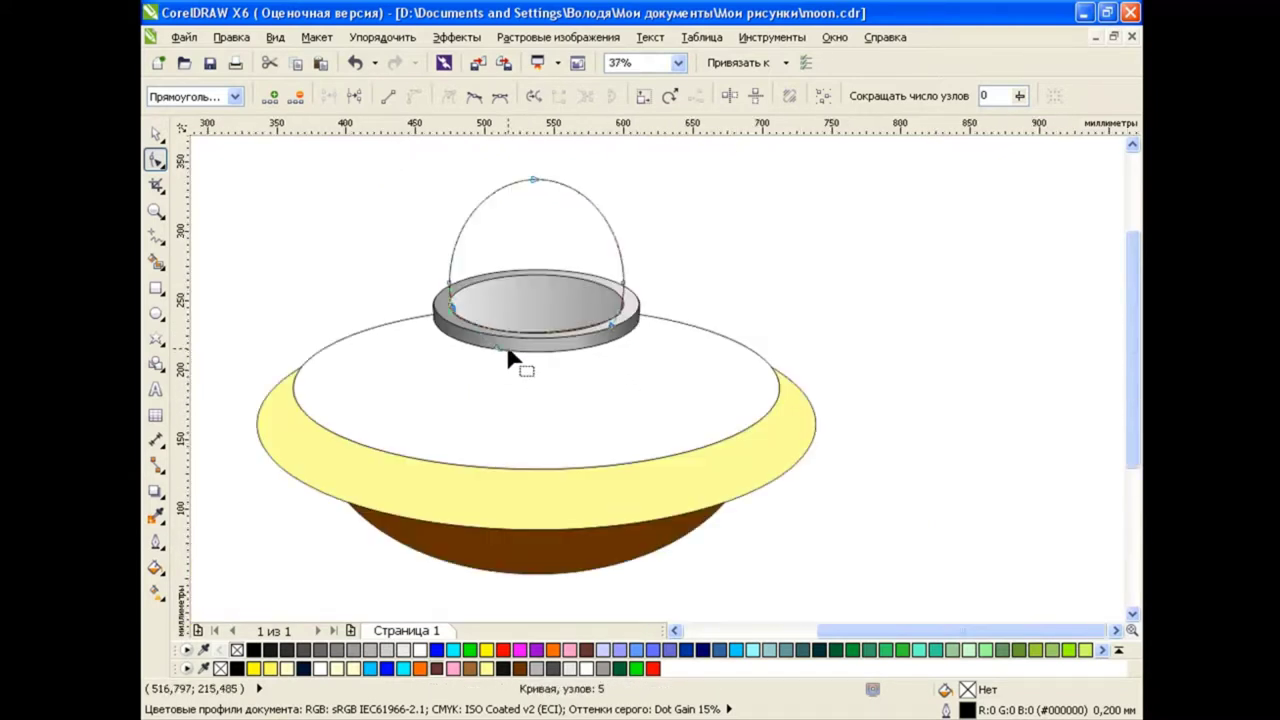
key(space)
click(770, 330)
Fill the dome with a custom green radial fountain fill
click(503, 212)
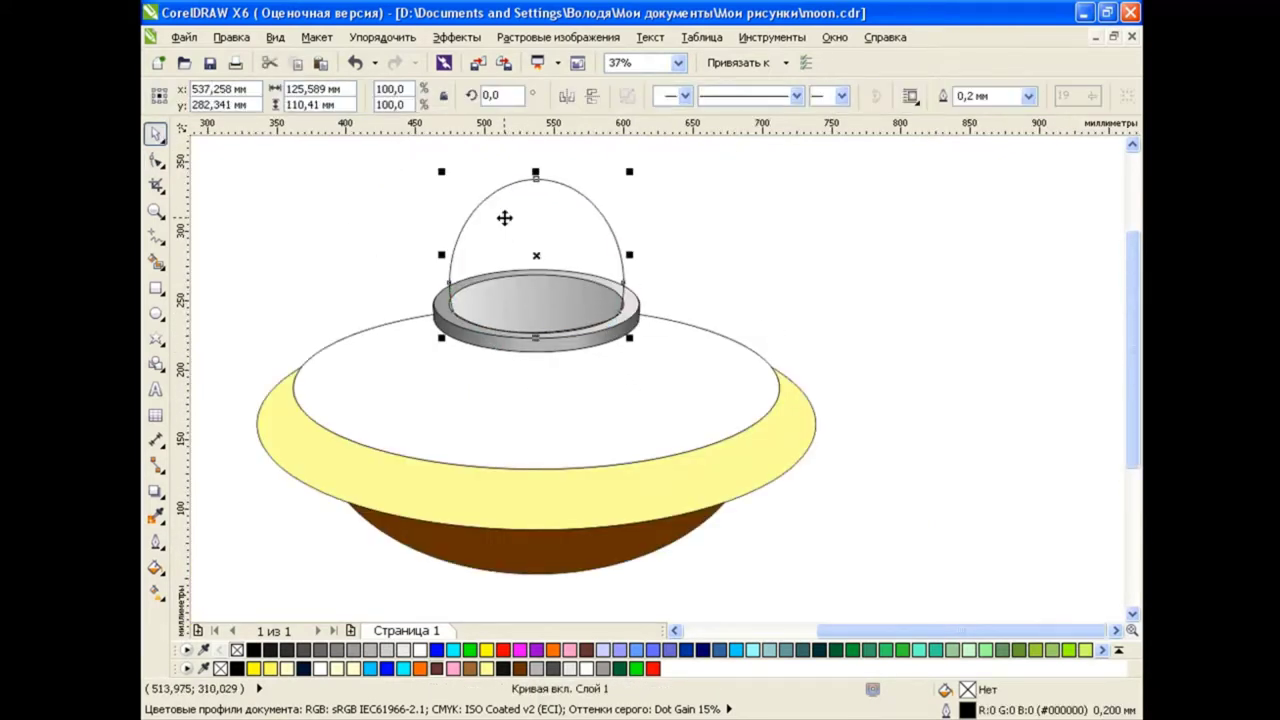
drag(848, 632, 1122, 643)
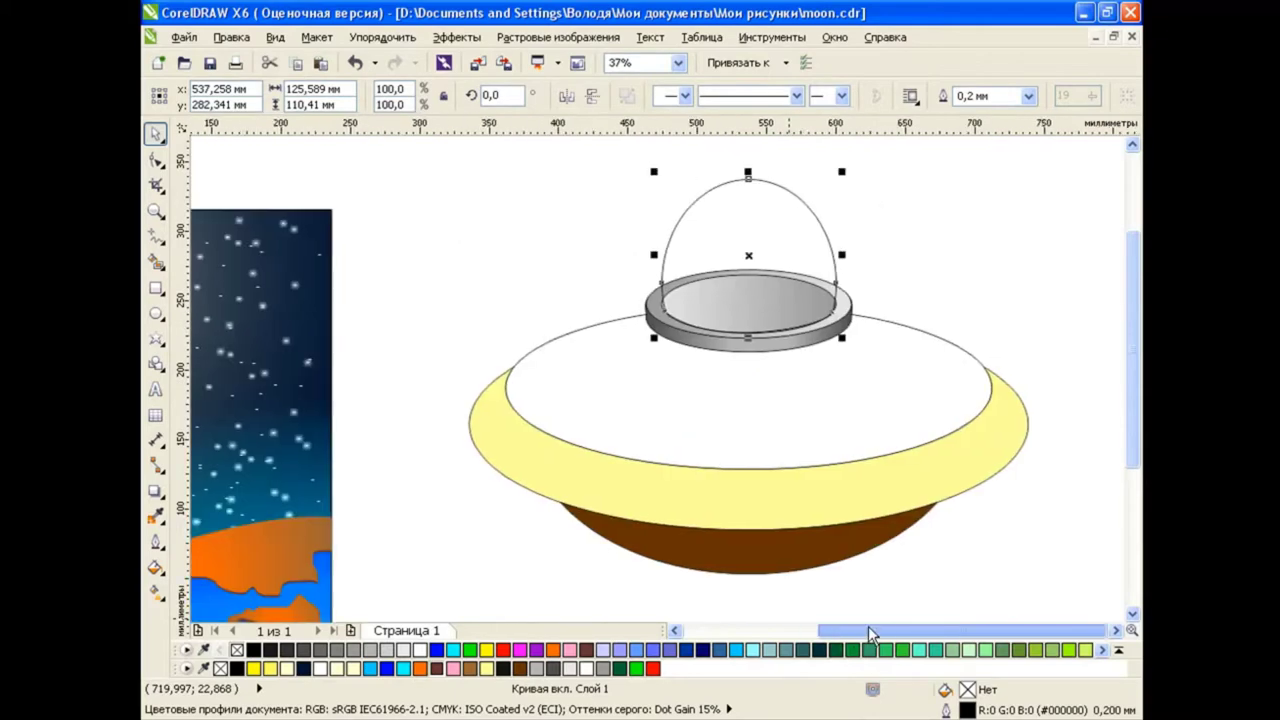
click(155, 567)
click(220, 588)
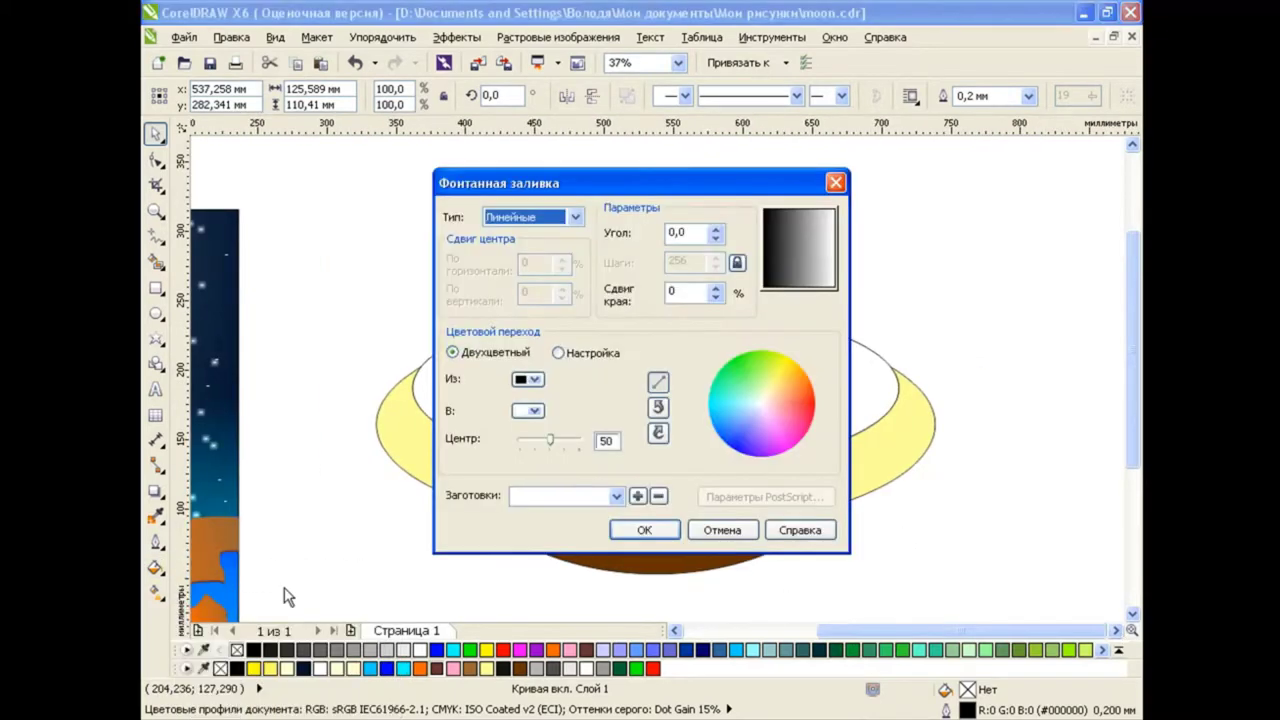
click(557, 353)
click(679, 409)
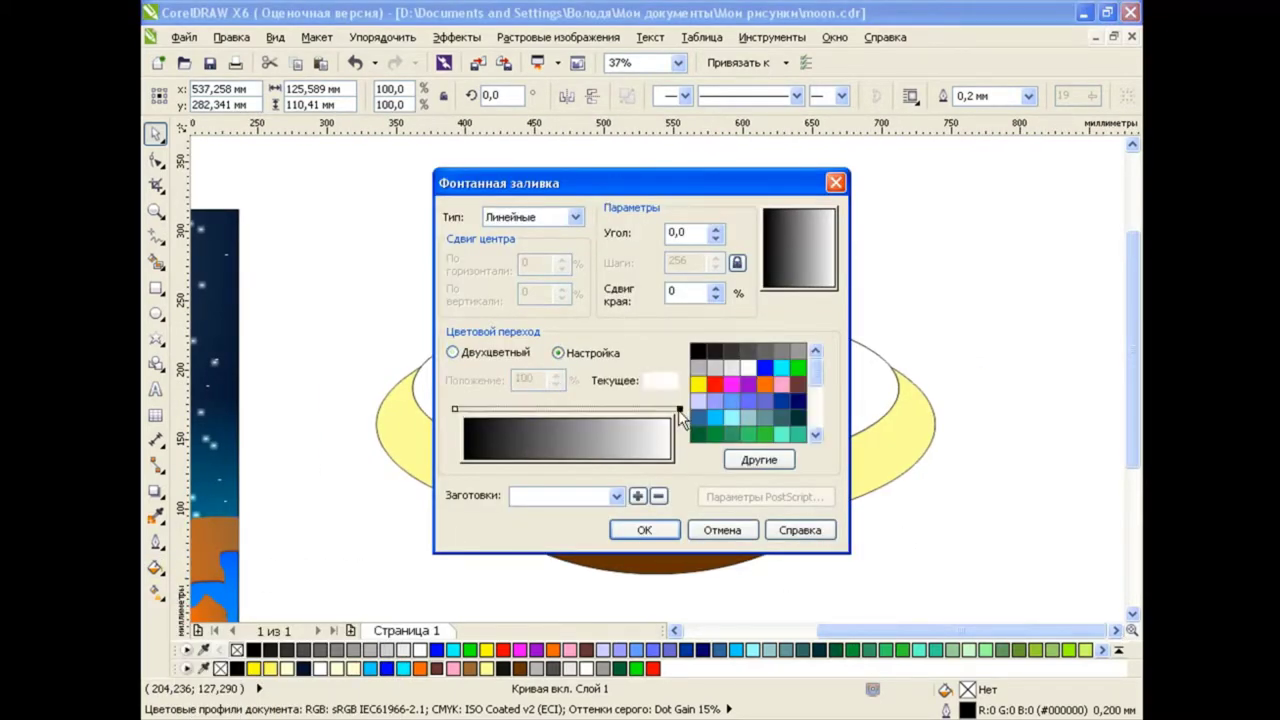
click(798, 368)
click(575, 217)
click(520, 245)
click(645, 530)
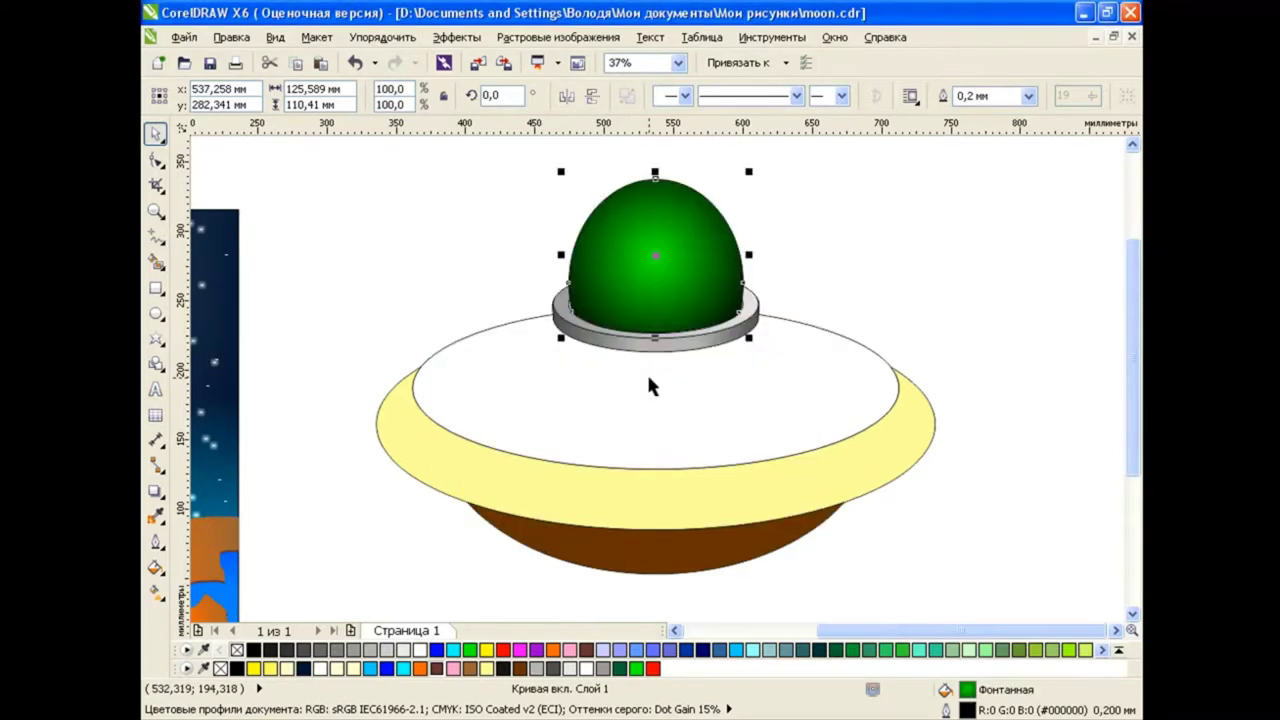
Draw an eye circle on the dome with a red radial gradient shaded like a sphere
click(155, 313)
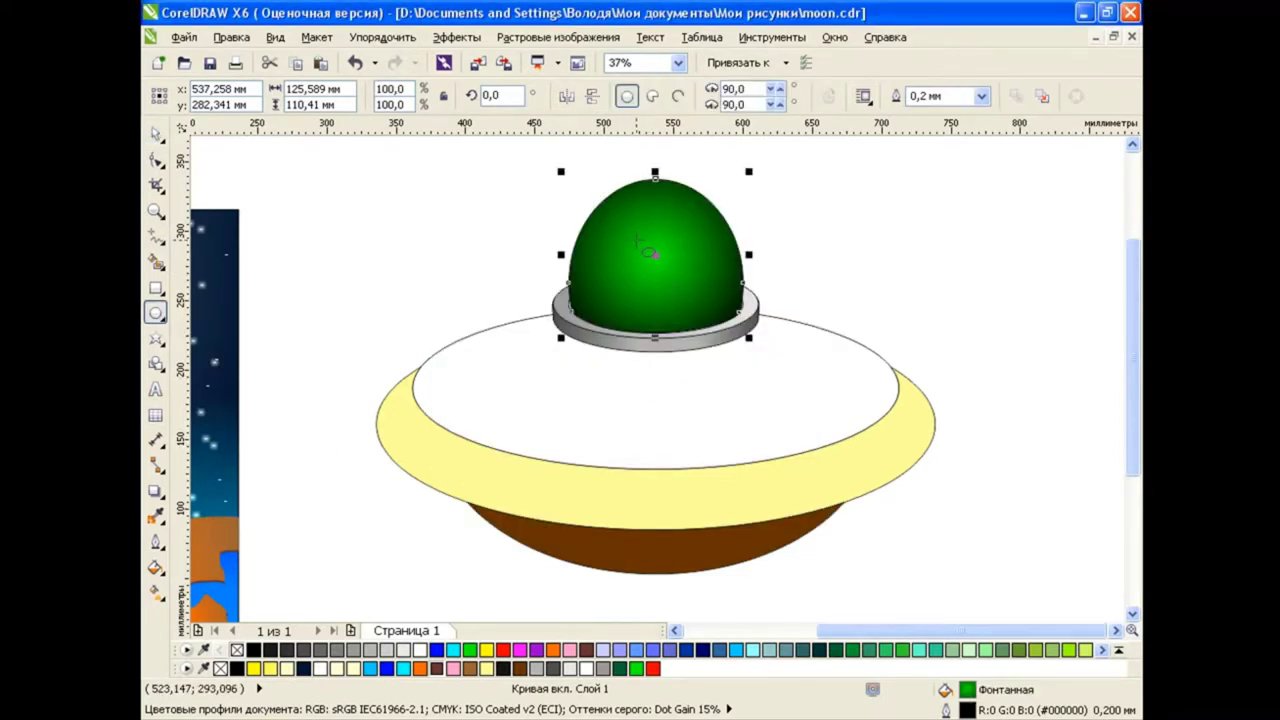
mouse_move(635, 237)
mouse_down()
mouse_move(702, 286)
mouse_move(724, 264)
mouse_up()
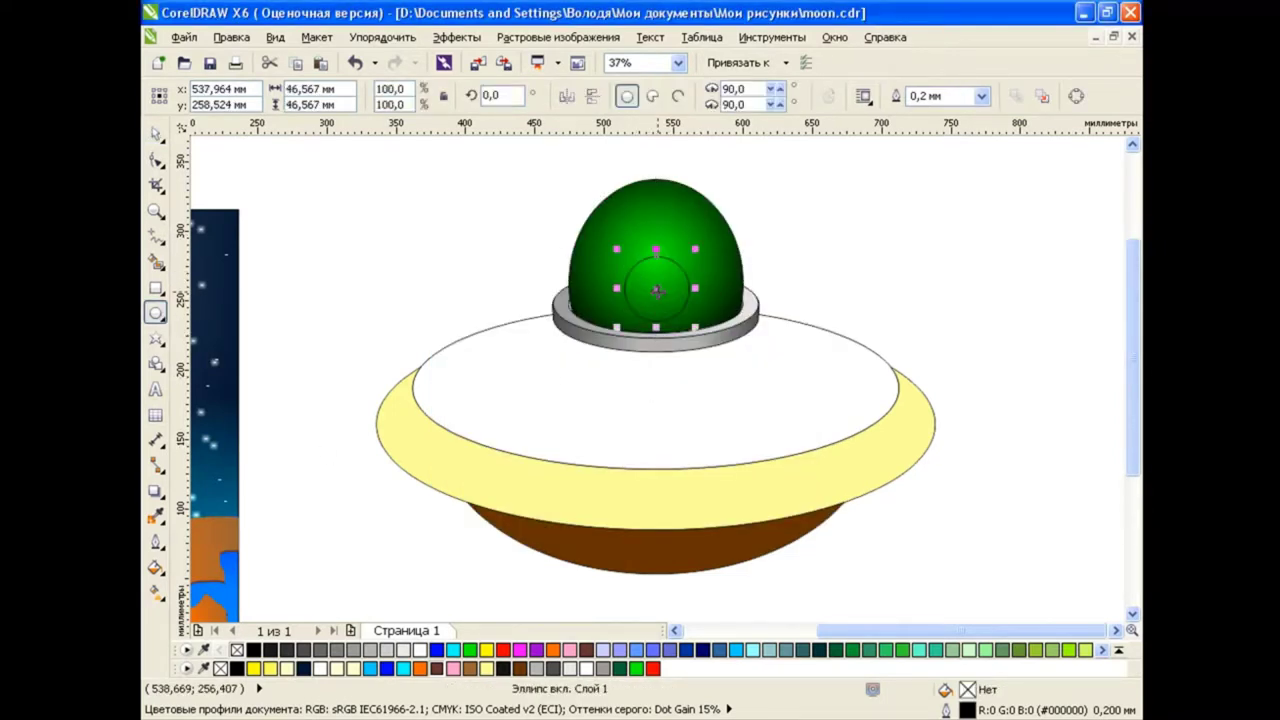
click(155, 133)
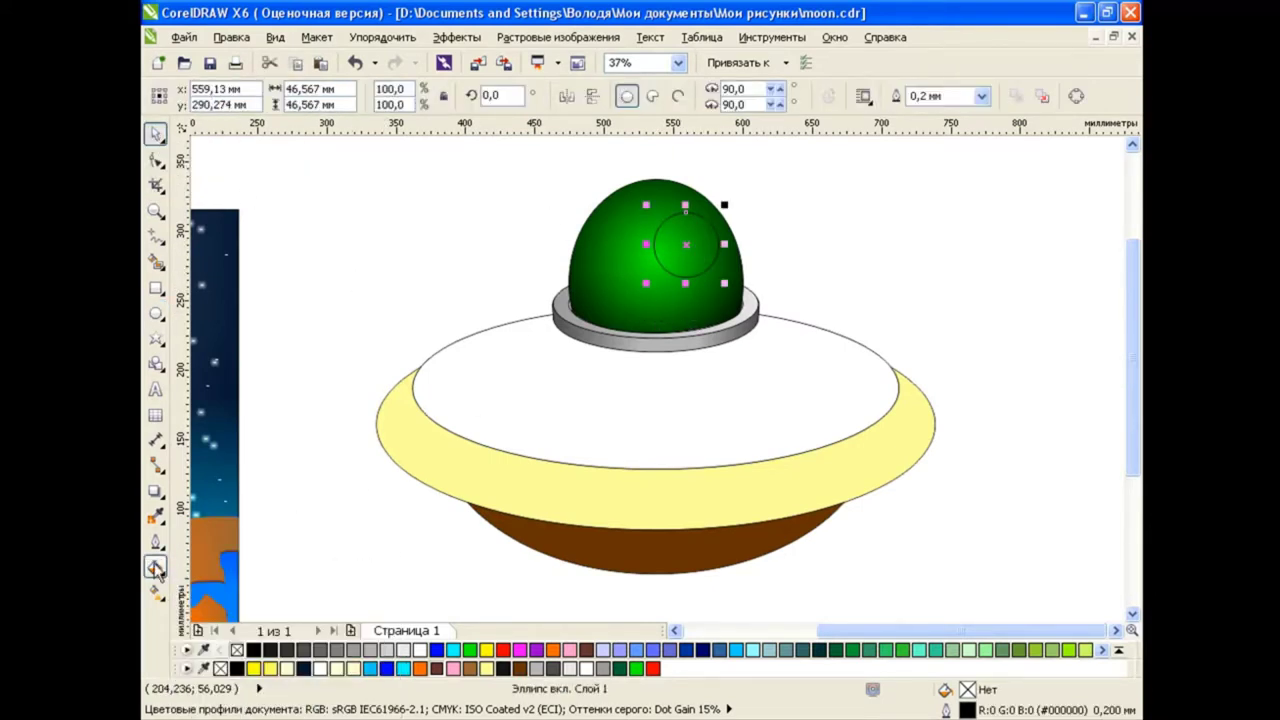
click(204, 572)
click(558, 352)
click(575, 217)
click(520, 247)
click(679, 409)
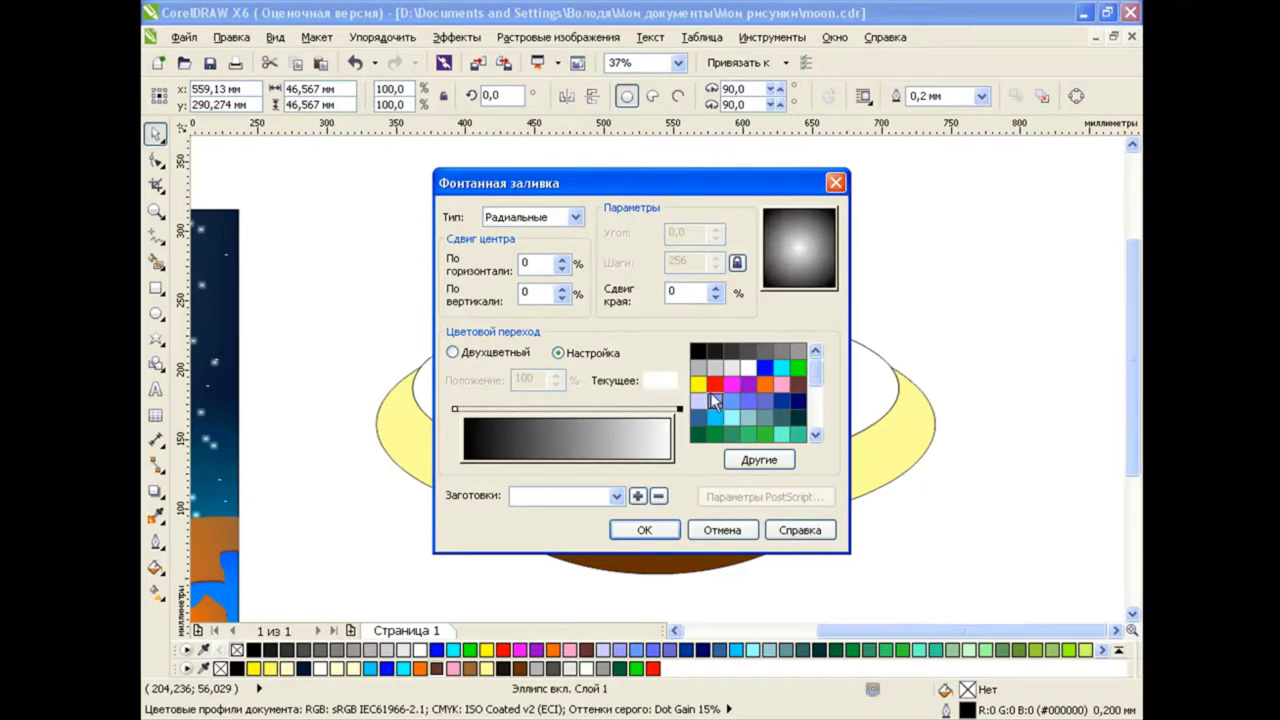
click(714, 384)
click(644, 530)
click(155, 590)
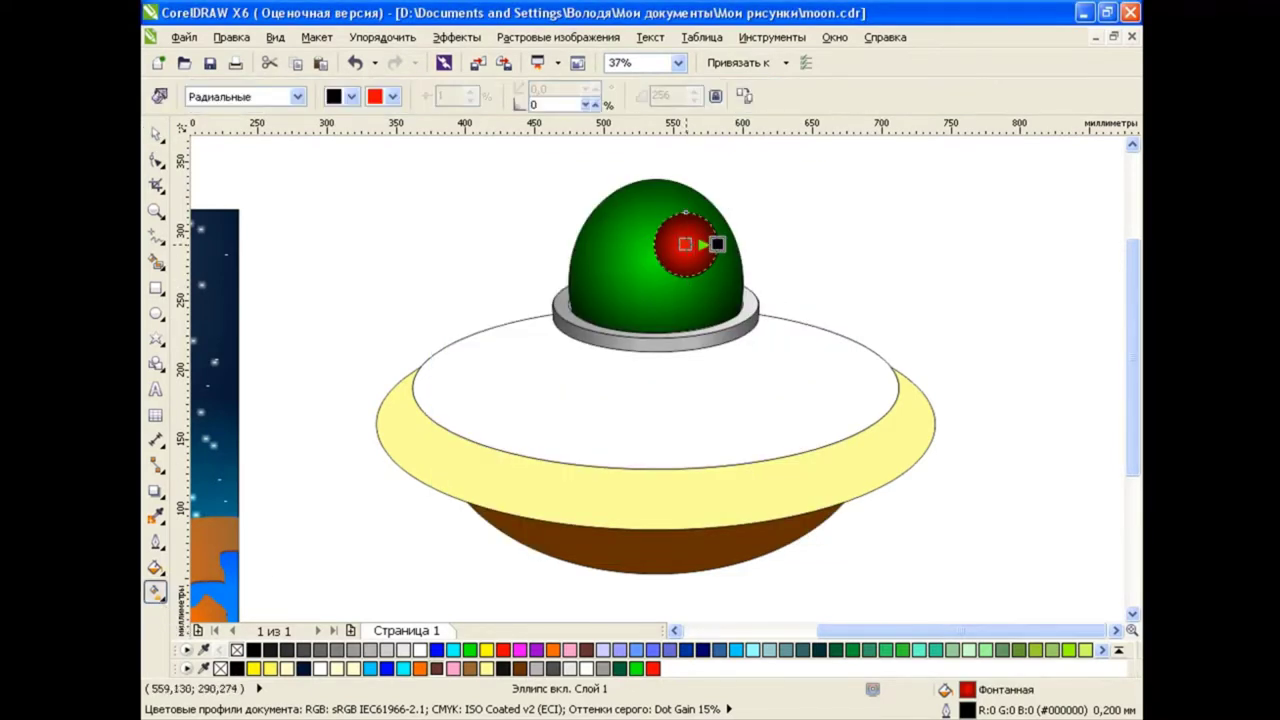
drag(717, 244, 714, 247)
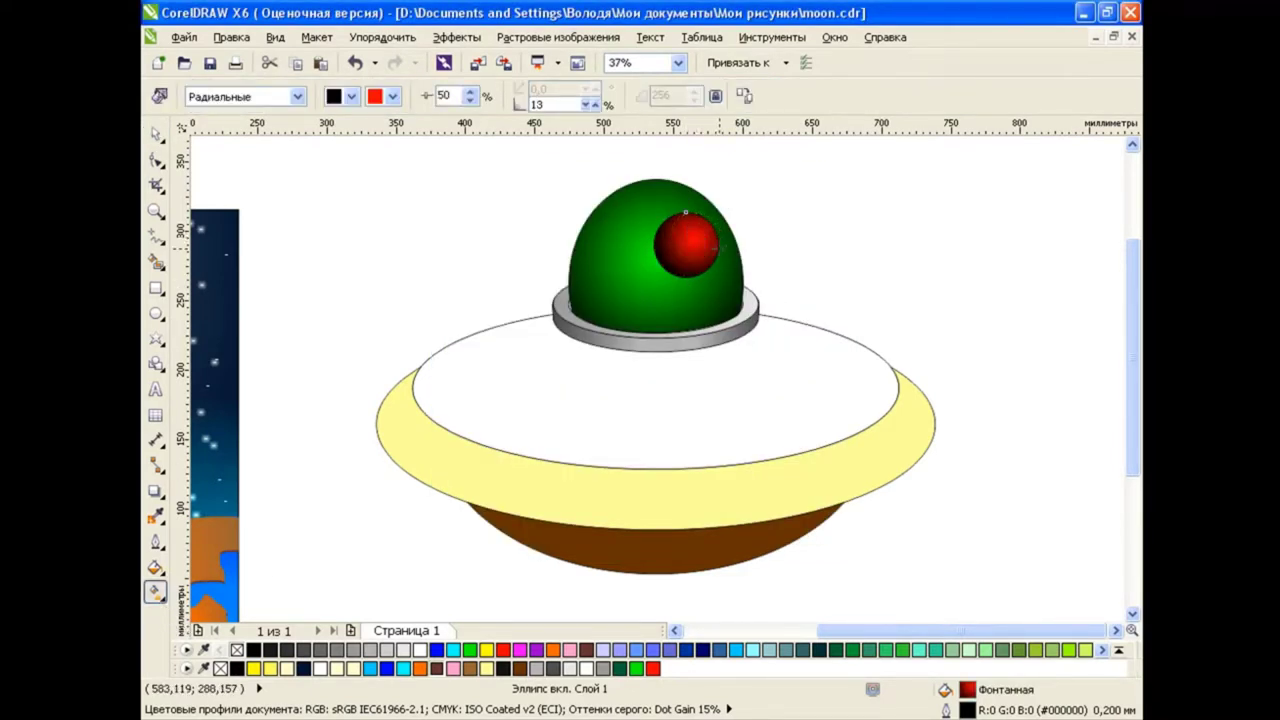
Draw a small black pupil over the red eye and reselect the green dome
key(F7)
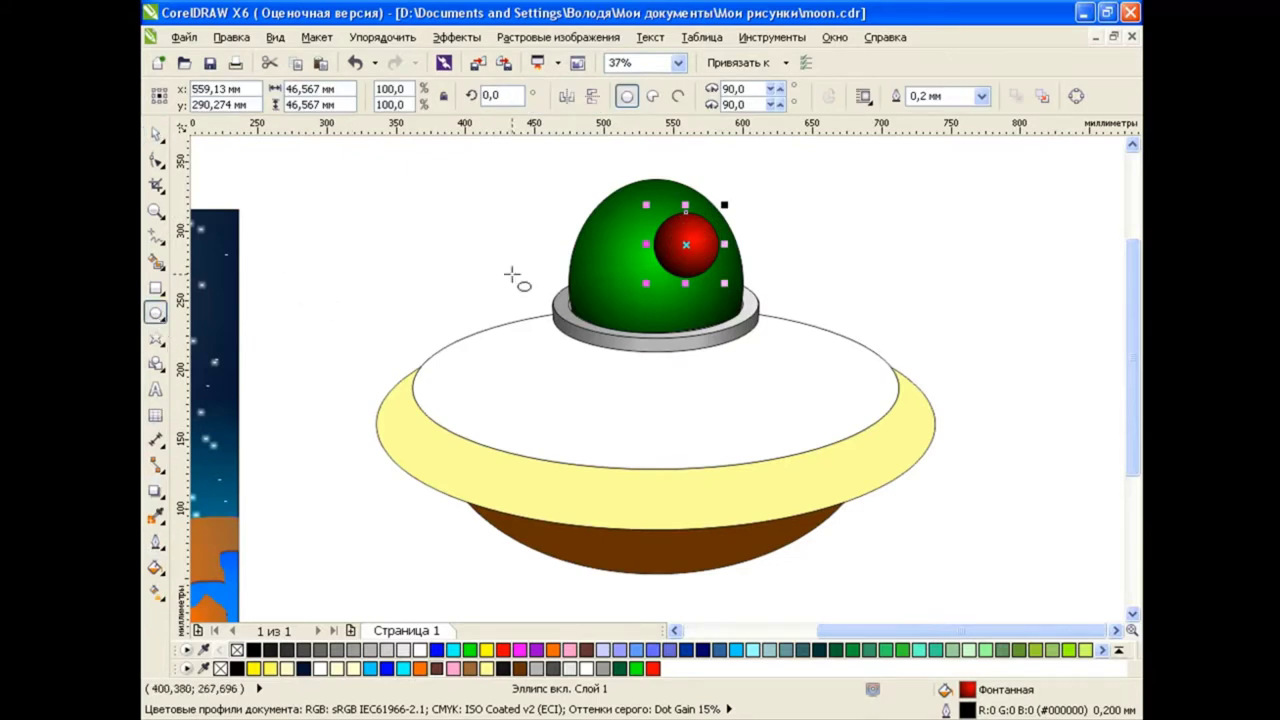
drag(688, 222, 709, 247)
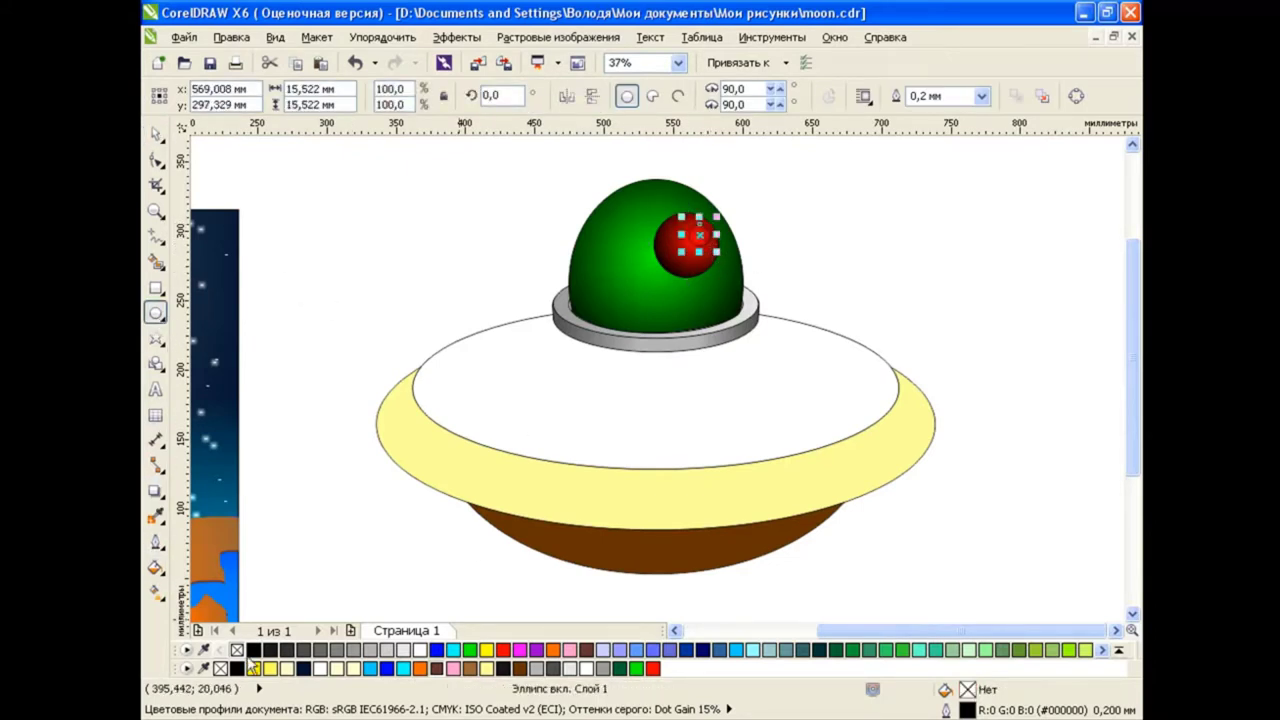
click(253, 650)
click(155, 133)
click(307, 304)
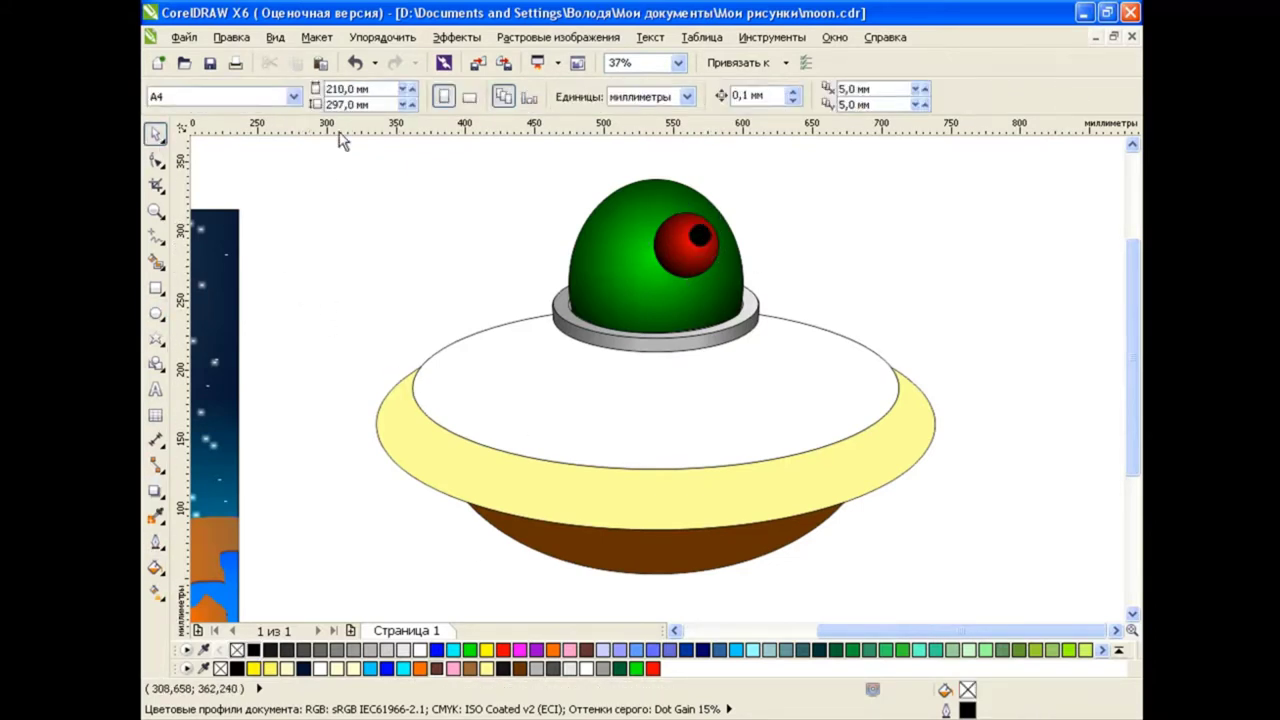
click(620, 240)
Make a 117.9% enlarged copy of the dome over the alien and select it
drag(751, 174, 765, 158)
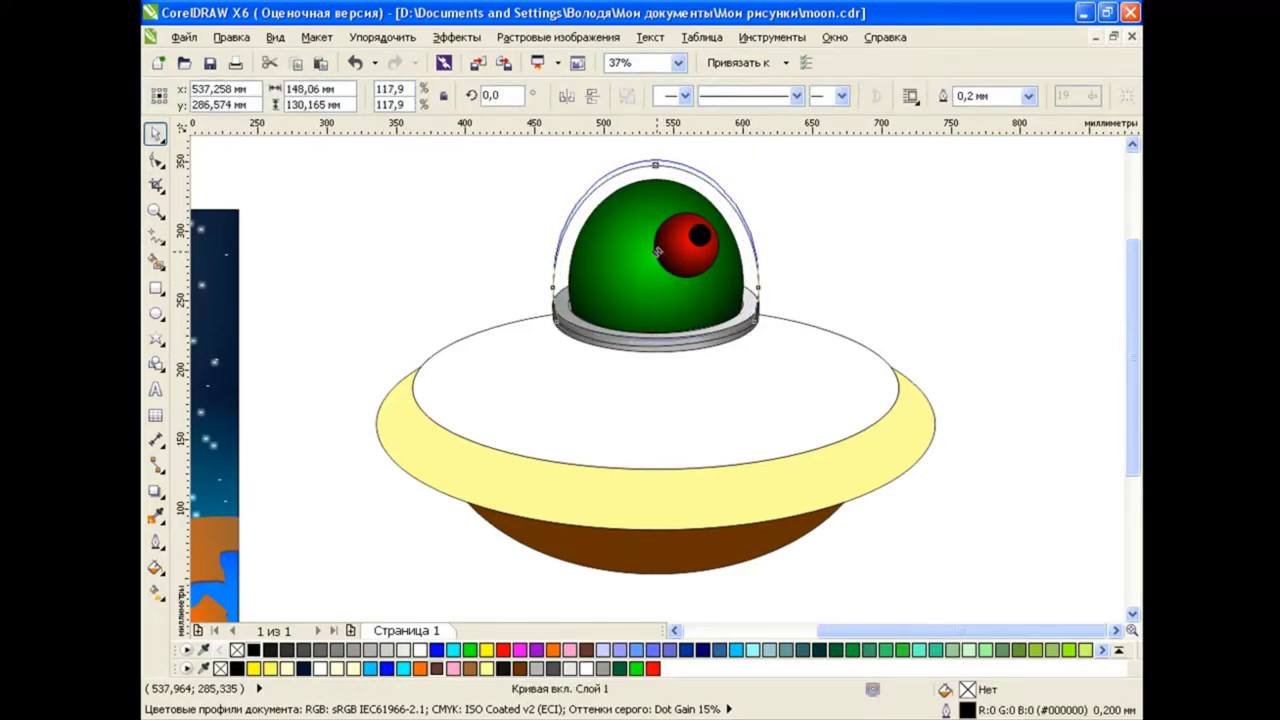
click(909, 284)
click(680, 180)
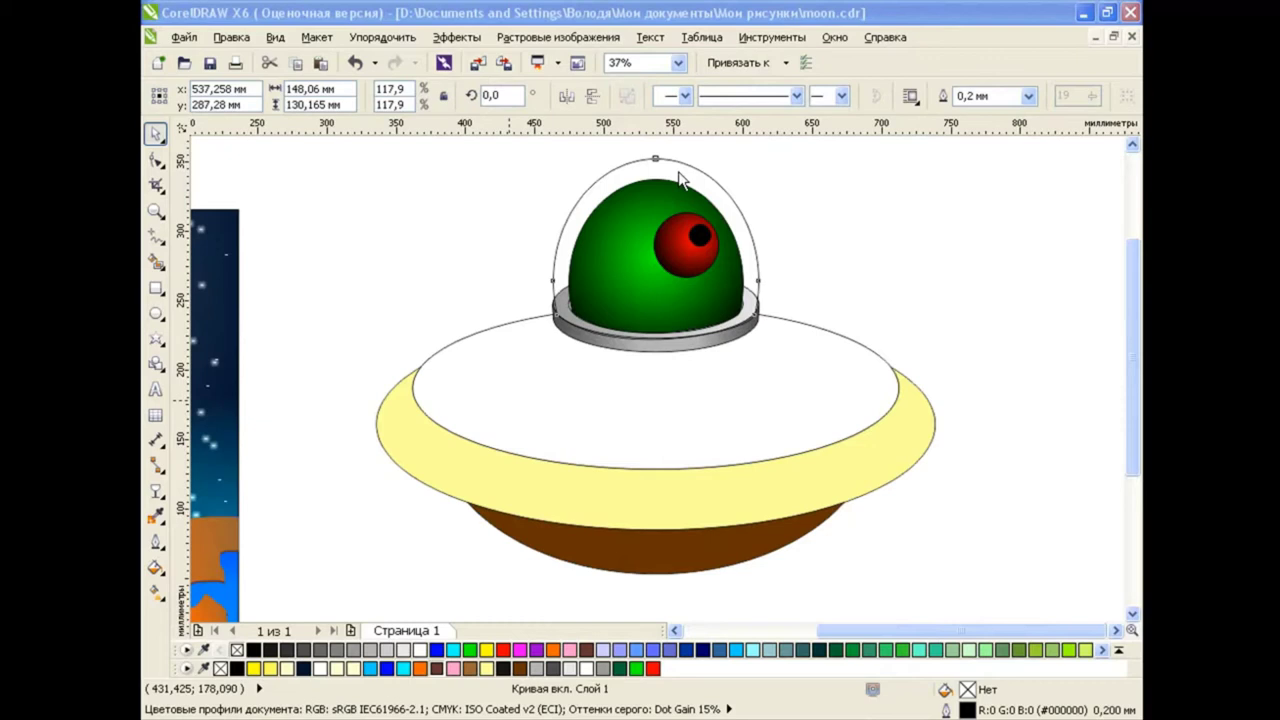
Give the larger dome a radial fountain fill blending light cyan to cyan
click(160, 568)
click(240, 584)
click(557, 352)
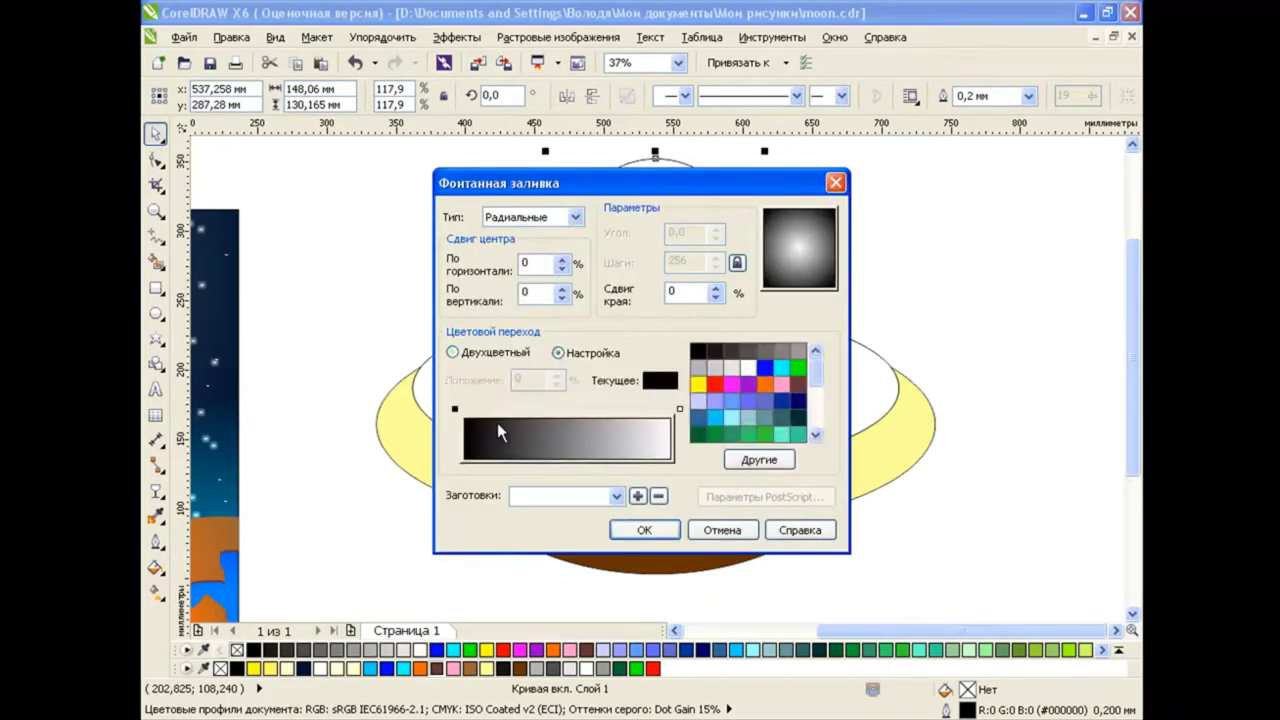
click(679, 409)
click(781, 367)
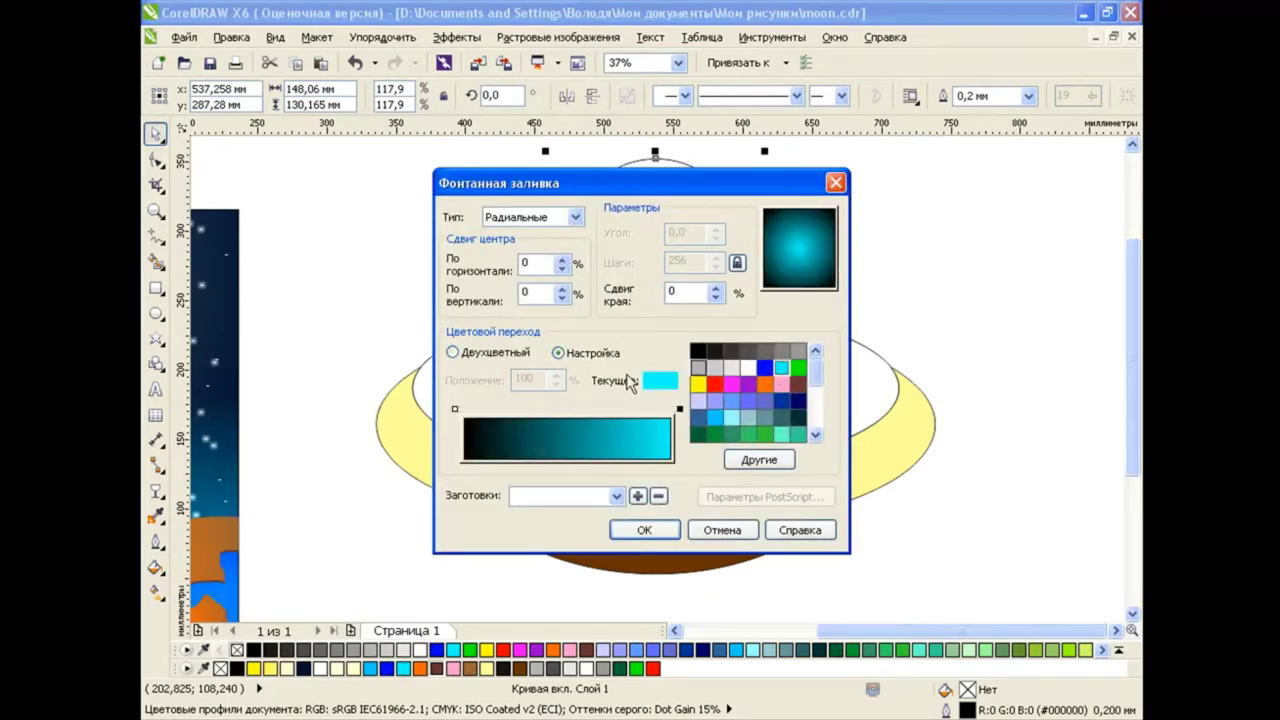
click(455, 412)
click(731, 418)
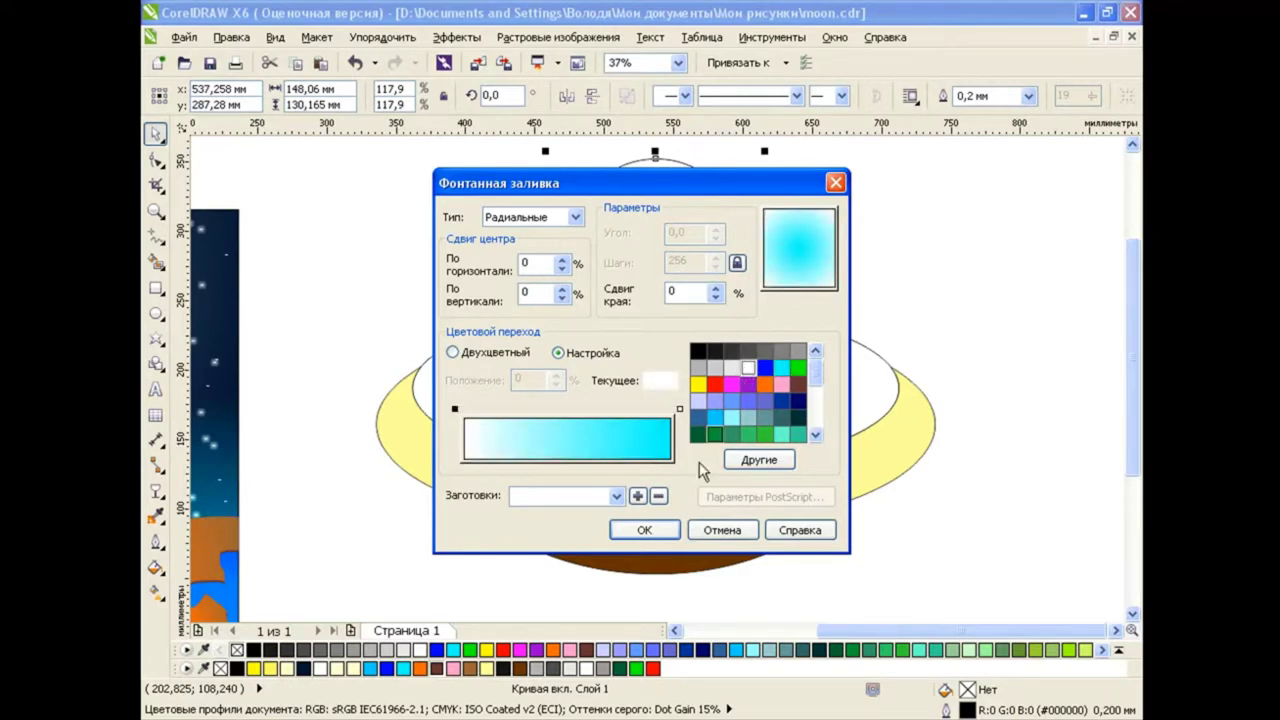
click(644, 530)
Move the dome gradient's highlight toward the upper right and tighten its spread
key(g)
drag(654, 247, 684, 188)
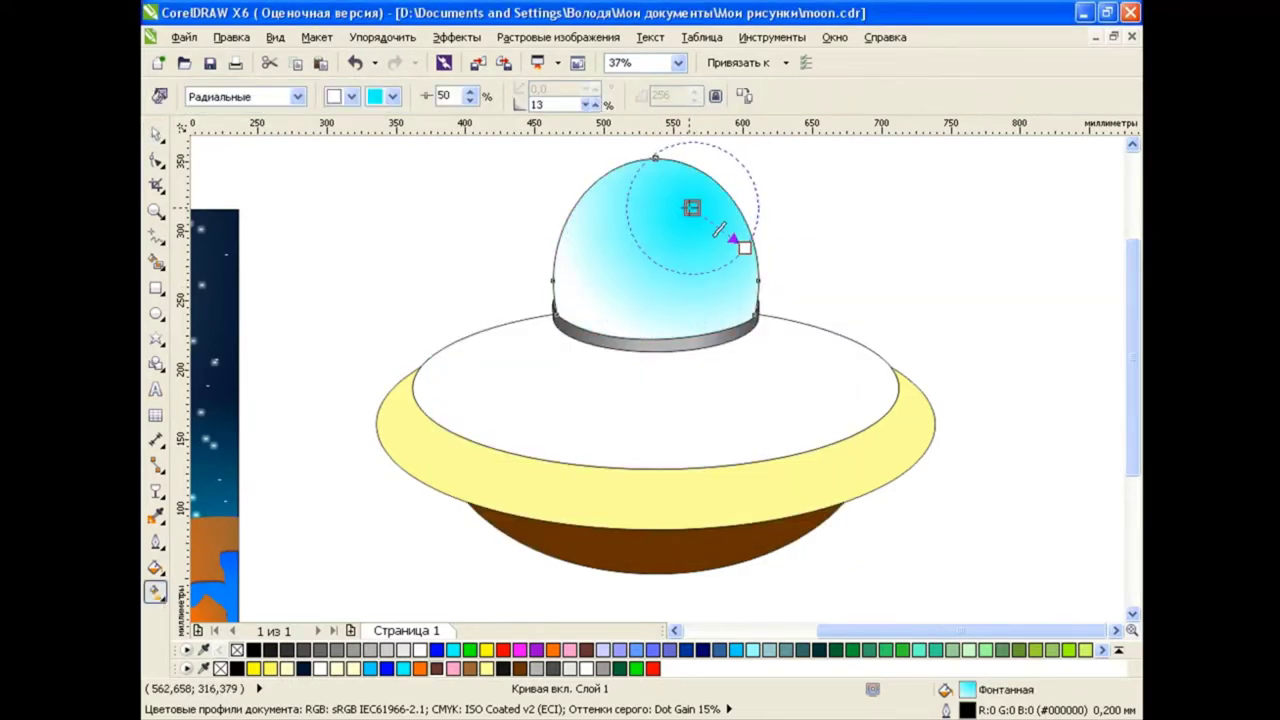
drag(743, 246, 696, 198)
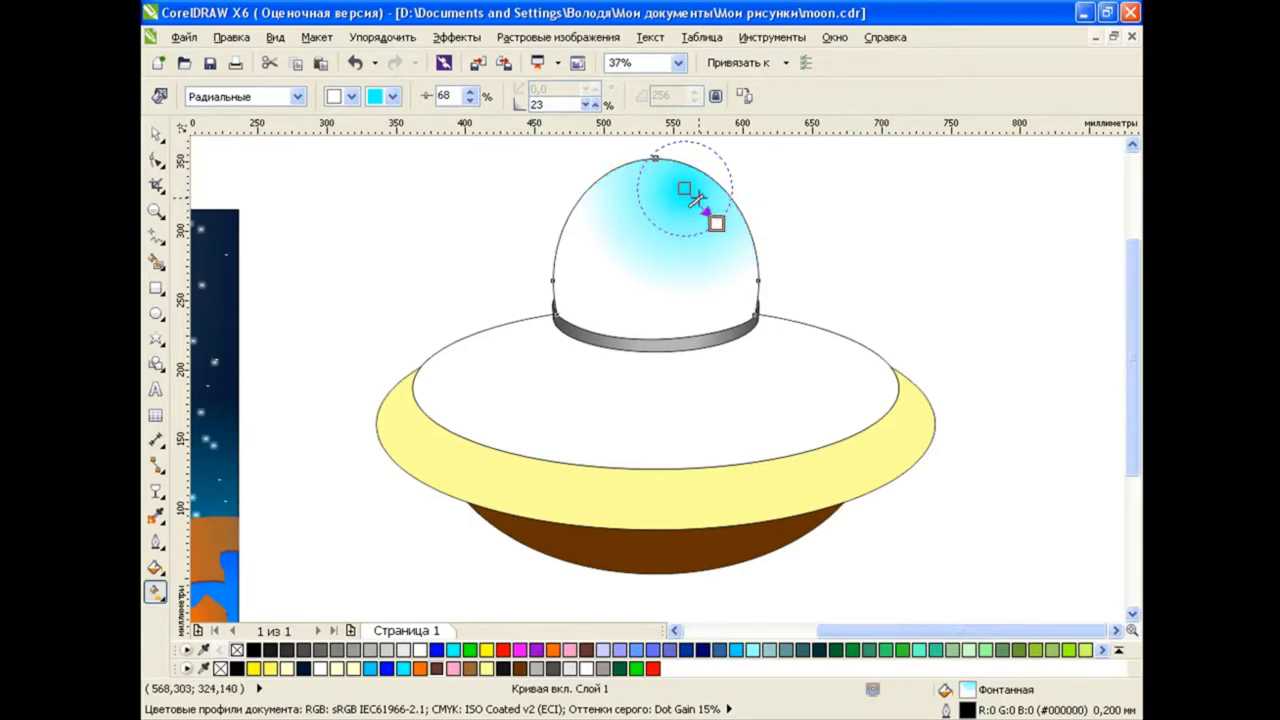
key(space)
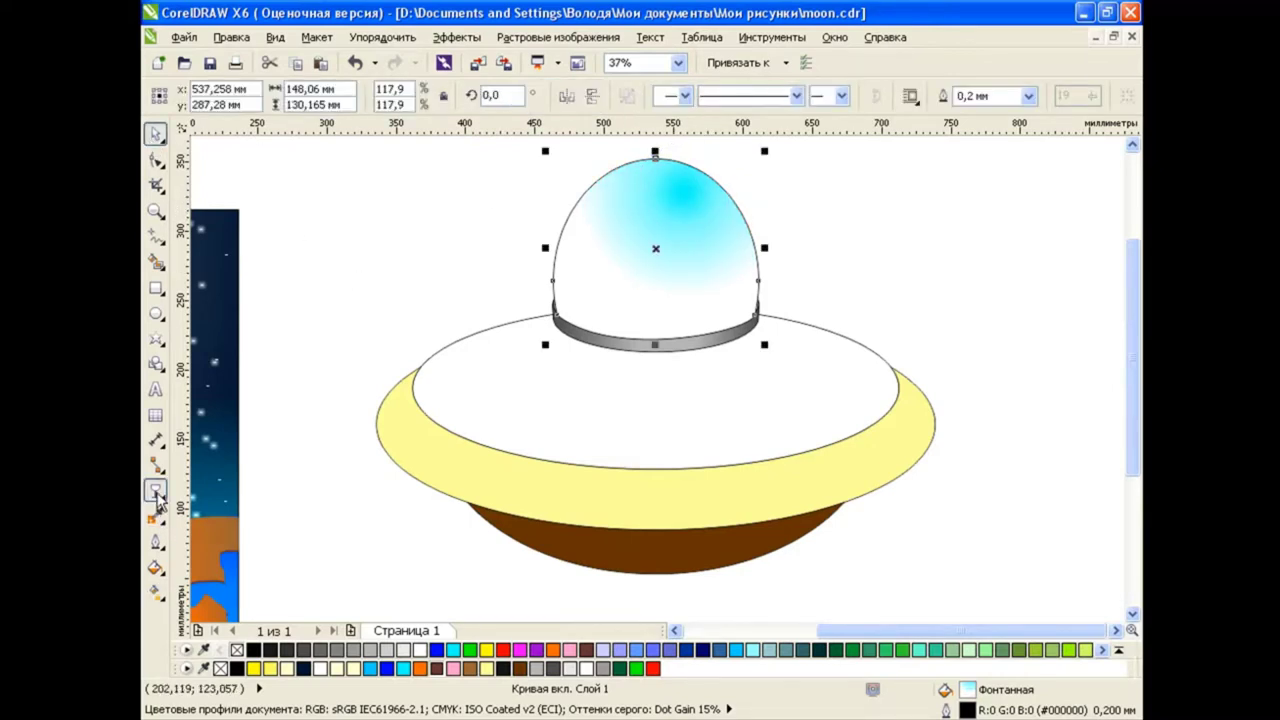
Apply a linear transparency to the cyan dome so the alien shows through
click(155, 490)
drag(598, 315, 748, 138)
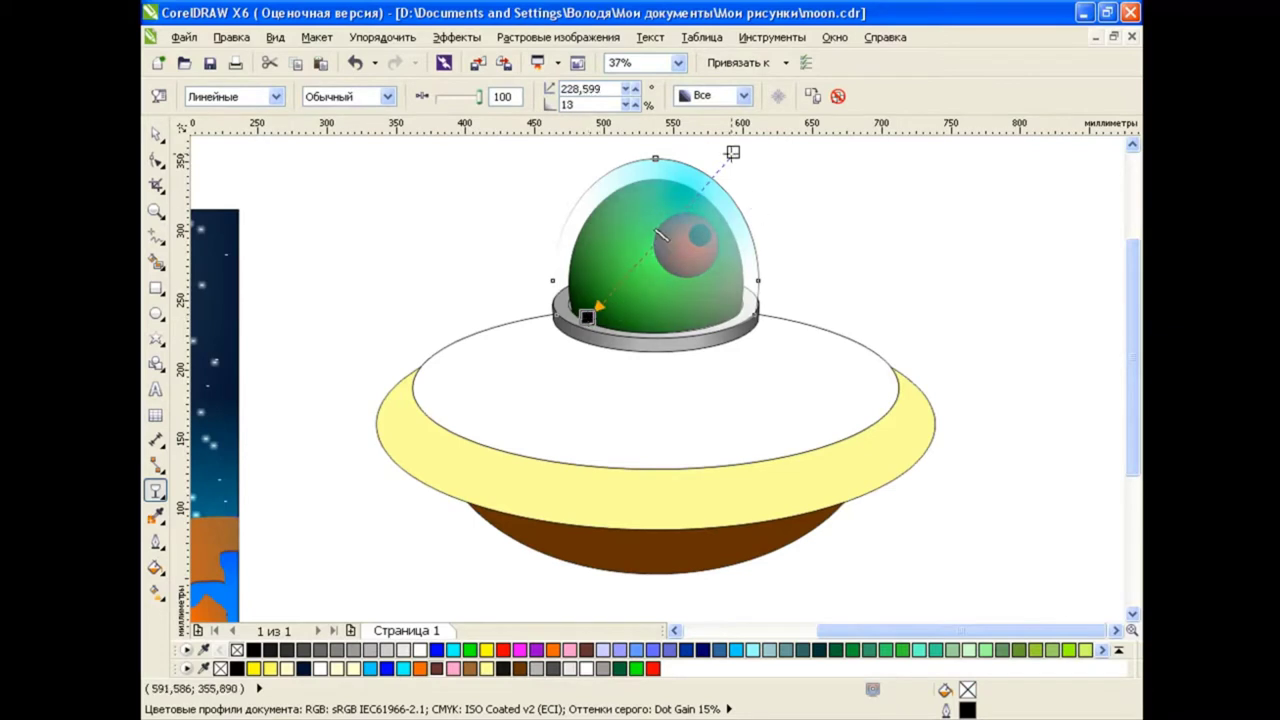
drag(587, 316, 532, 371)
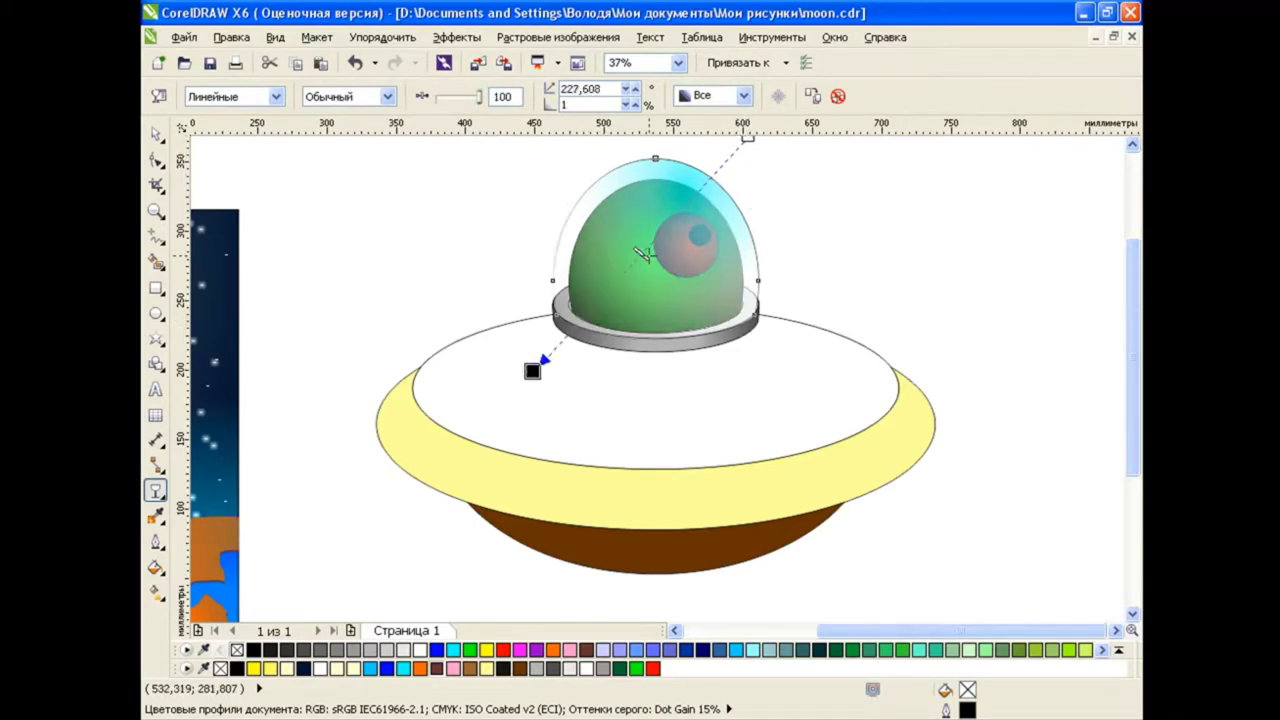
scroll(792, 231, down, 1)
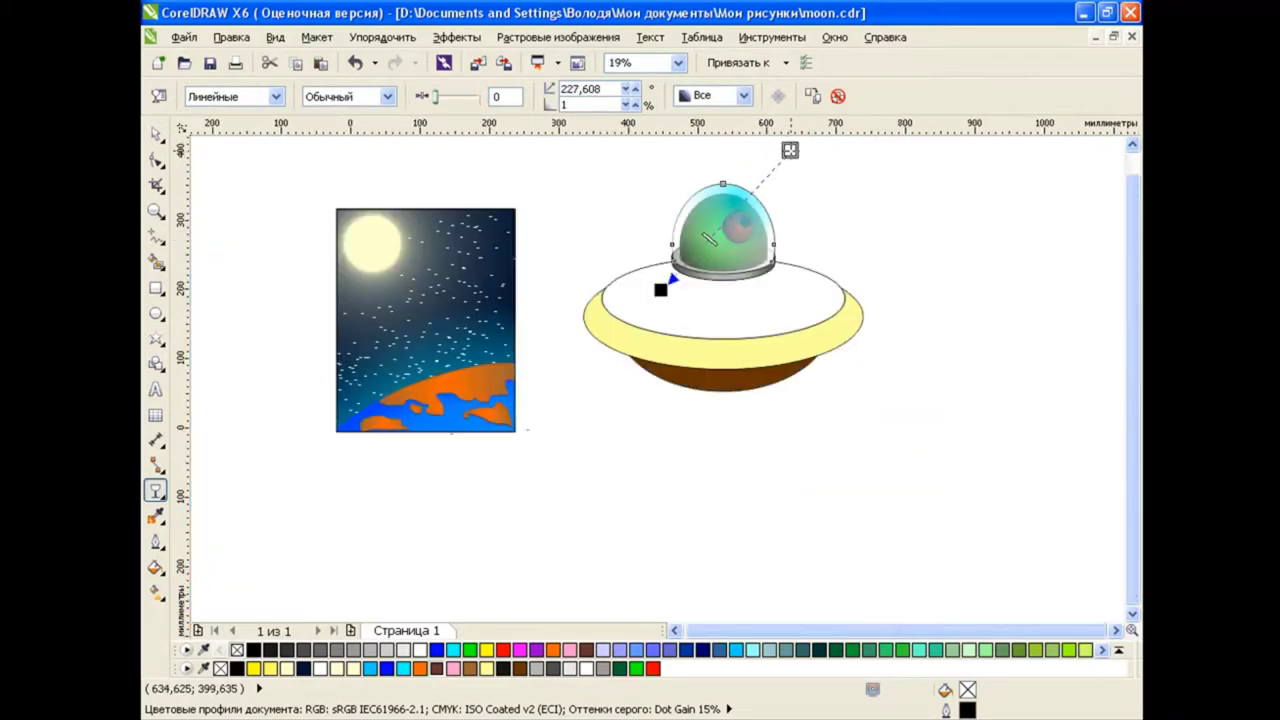
scroll(734, 216, up, 1)
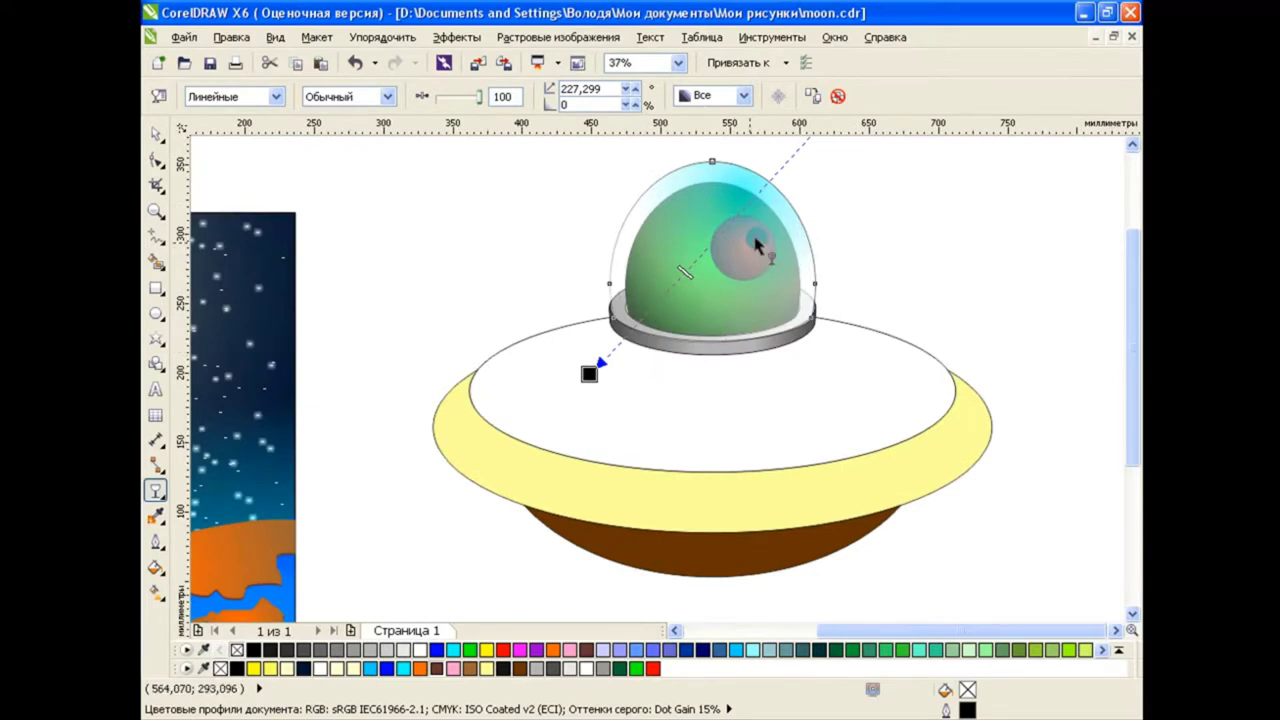
drag(589, 373, 621, 341)
key(space)
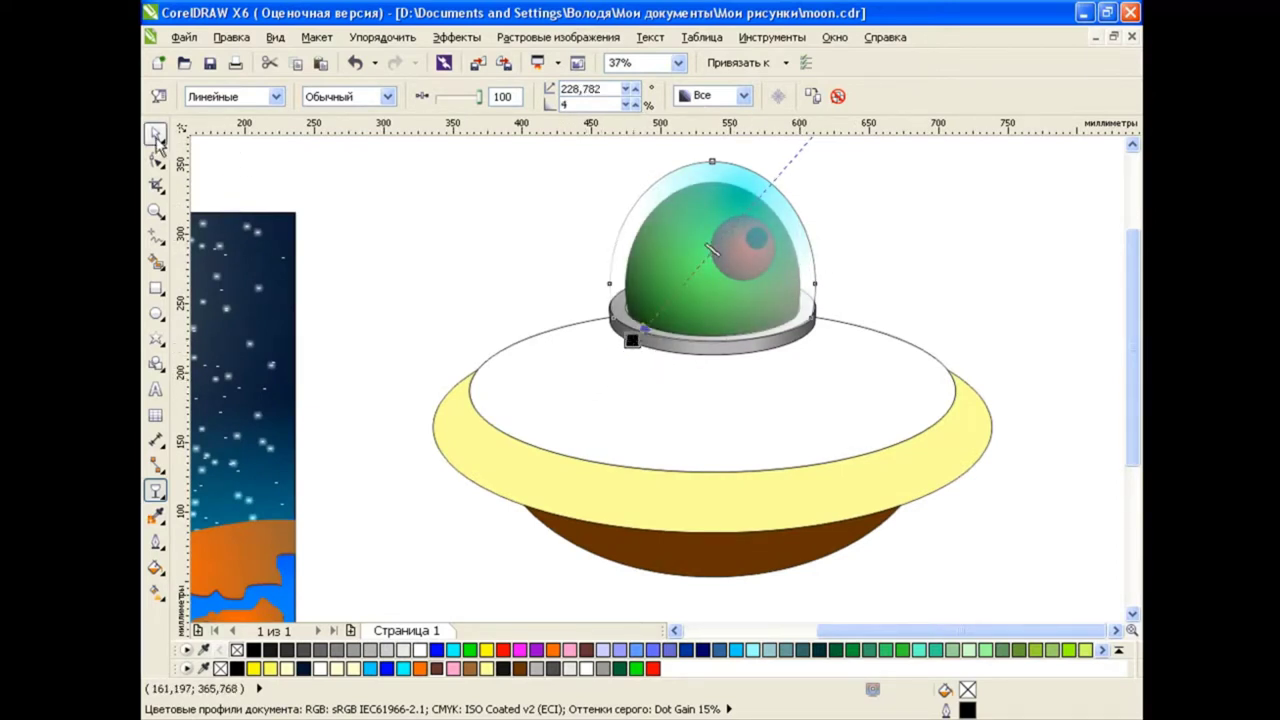
key(Escape)
Scroll right and select the saucer's white deck ellipse
scroll(890, 632, right, 1)
scroll(890, 632, right, 1)
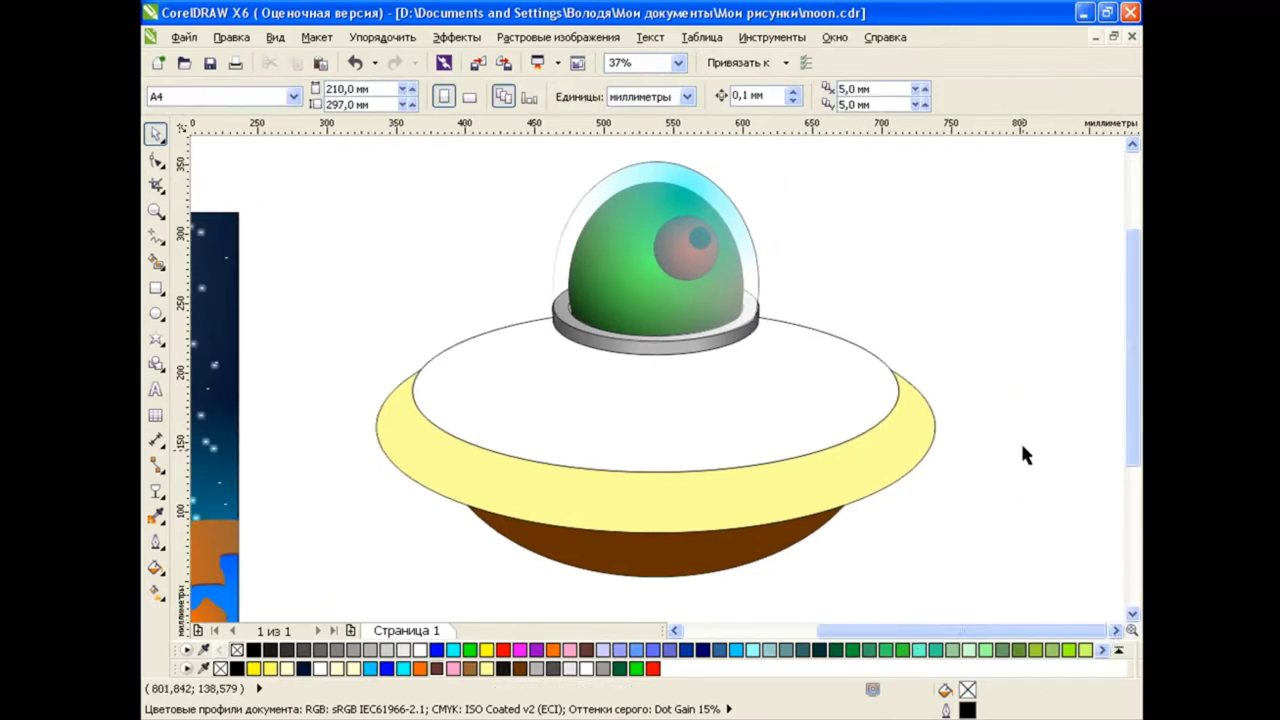
click(733, 413)
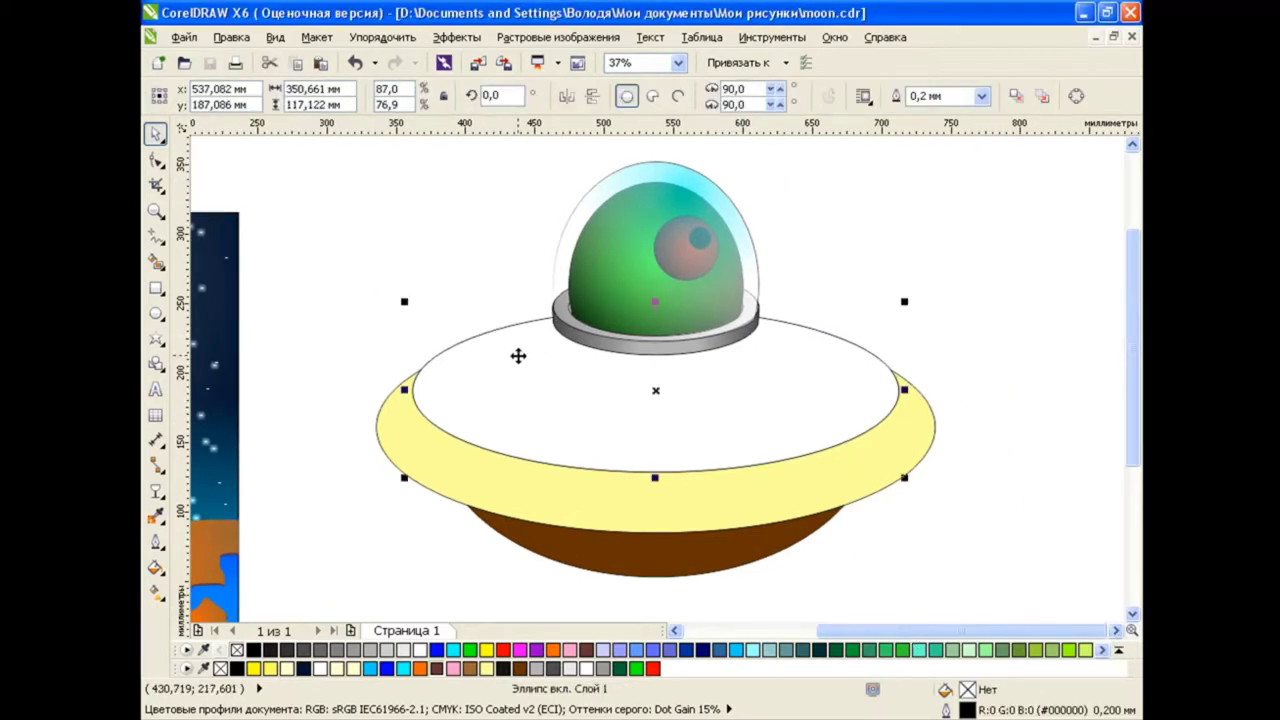
Create a new shape filling the white deck interior with Smart Fill
drag(518, 356, 348, 282)
click(355, 62)
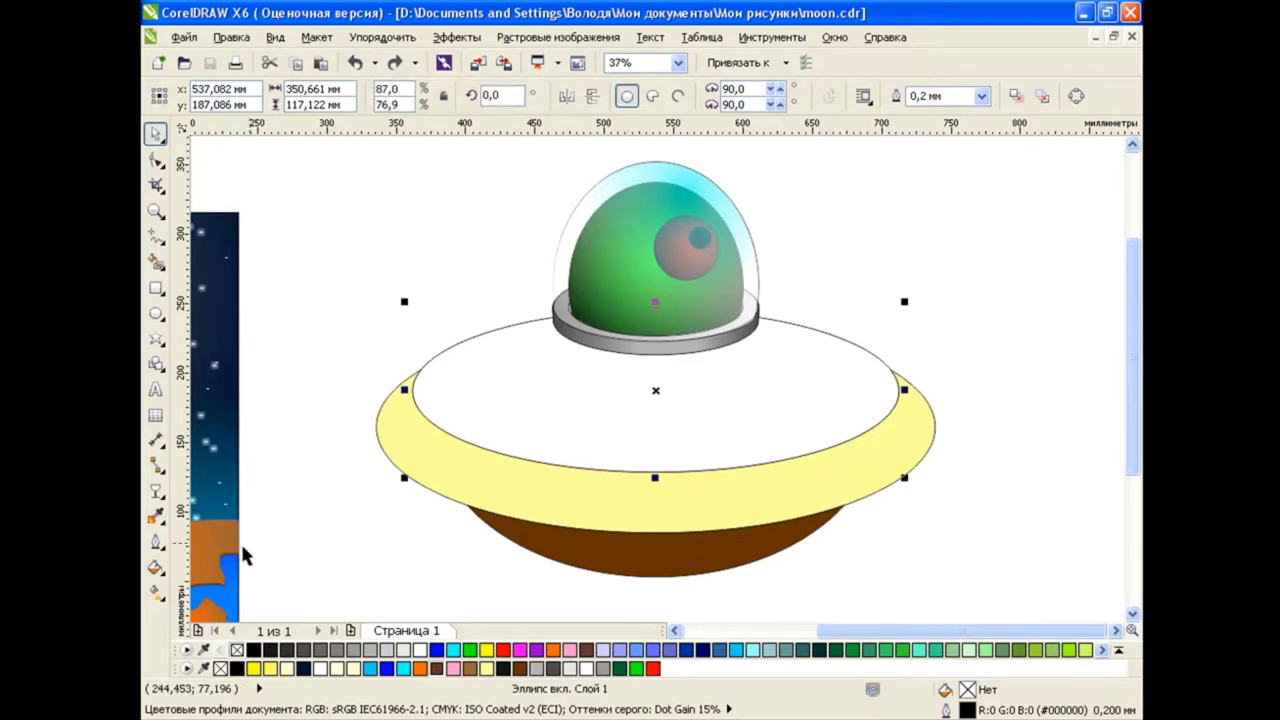
click(155, 260)
click(545, 391)
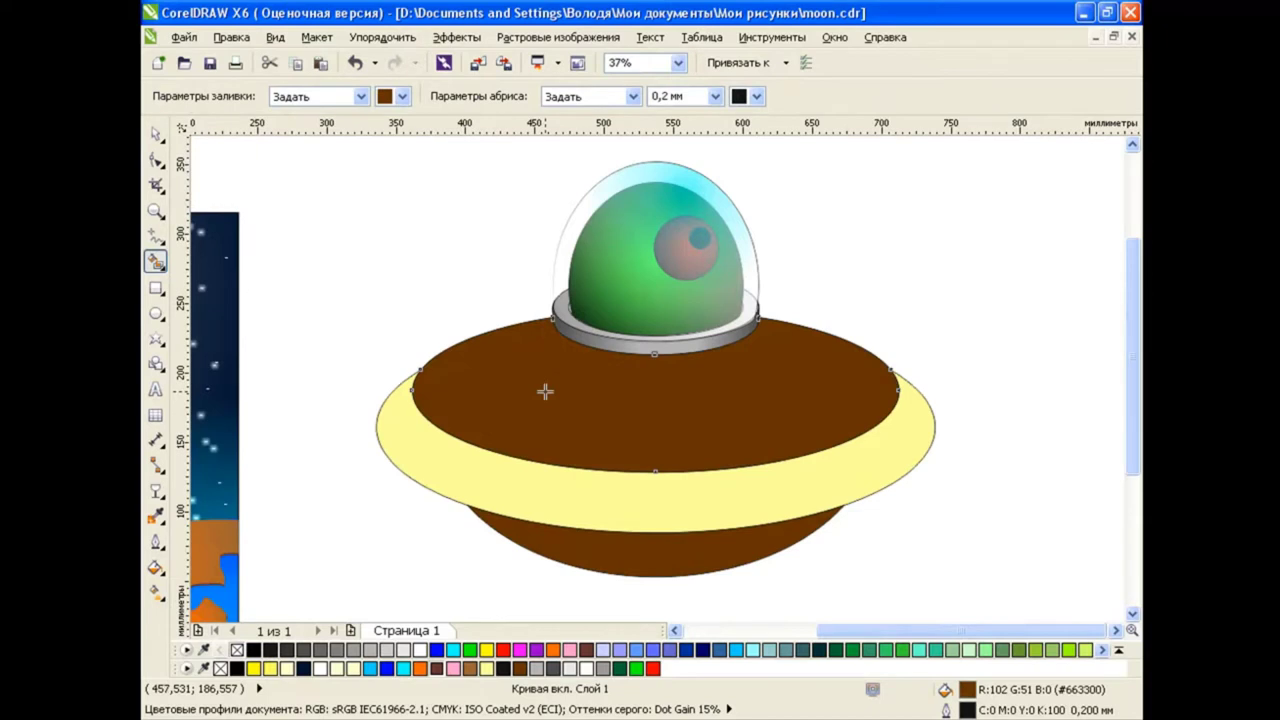
Colour the new deck shape cyan (#00CCFF) and give it a mesh fill
click(739, 655)
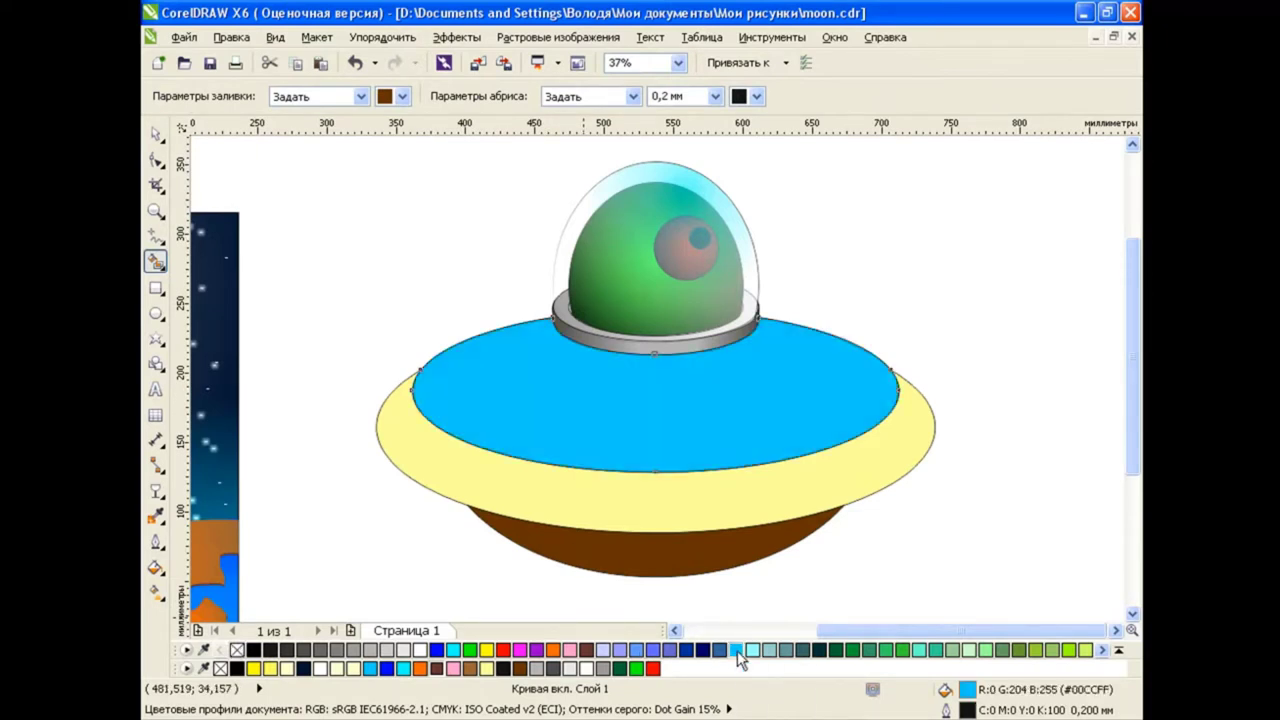
click(155, 591)
click(230, 612)
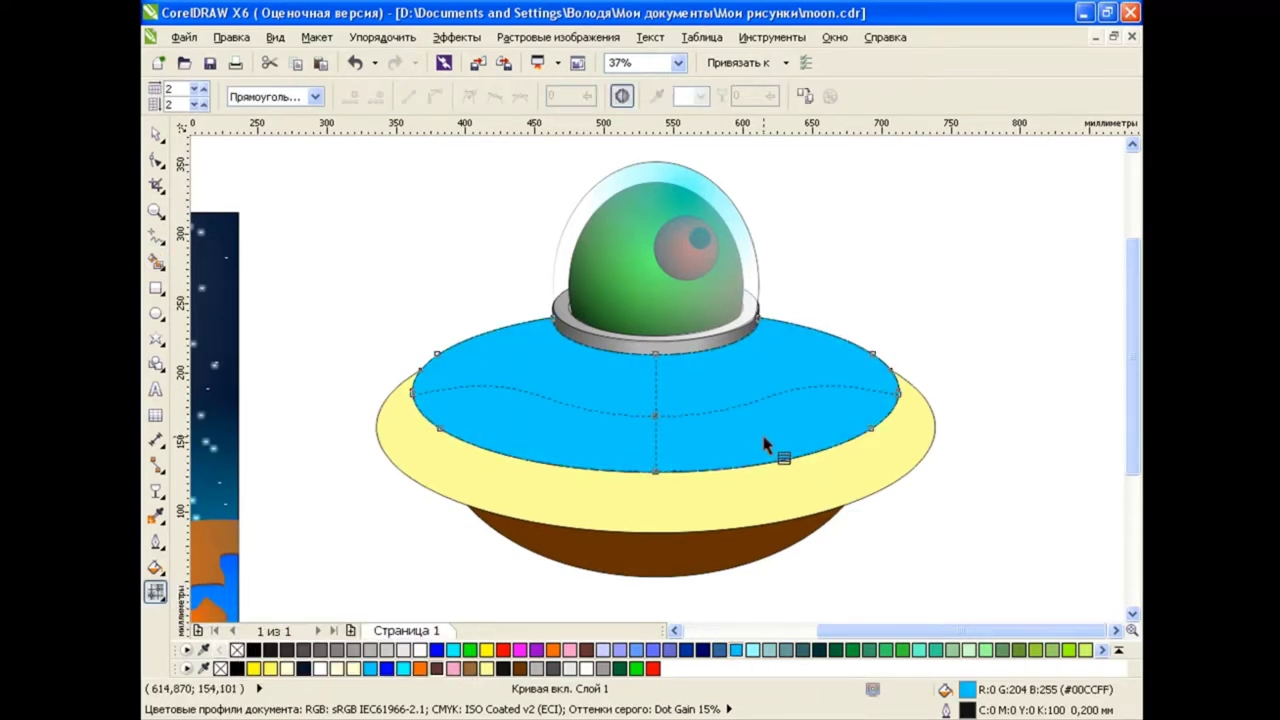
Add a horizontal and a vertical line to the deck's mesh grid
click(655, 413)
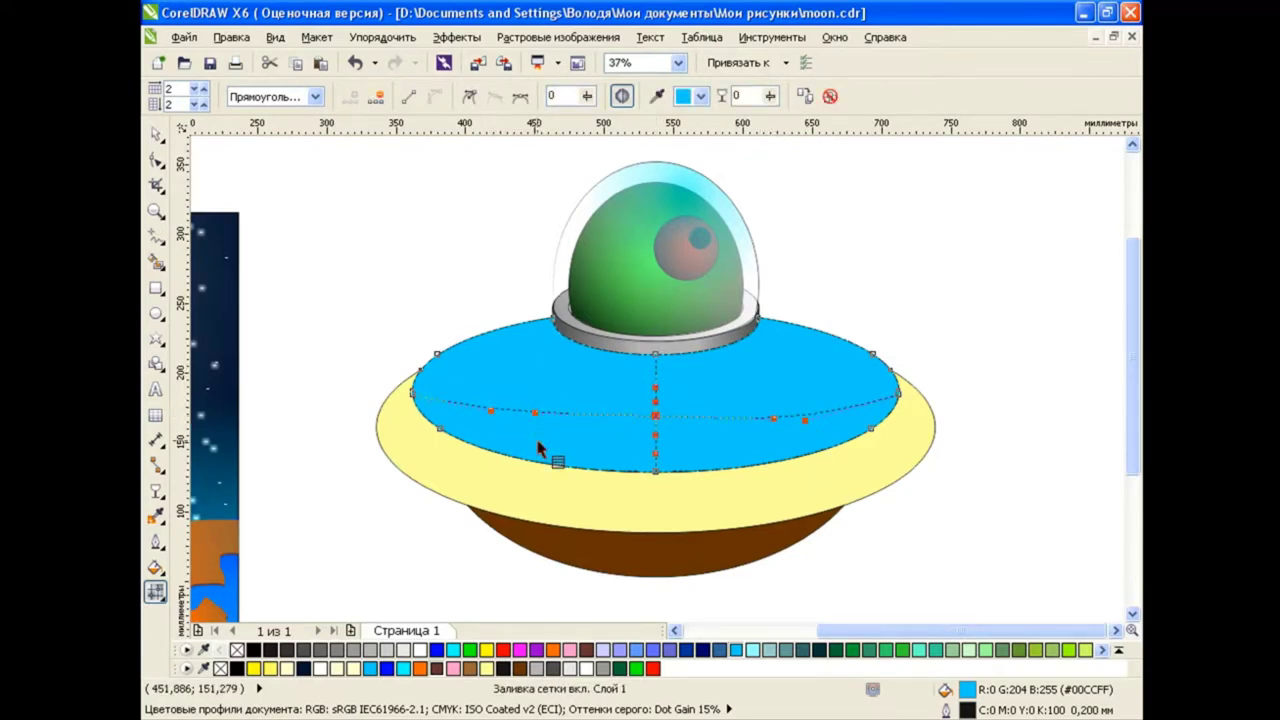
double_click(655, 443)
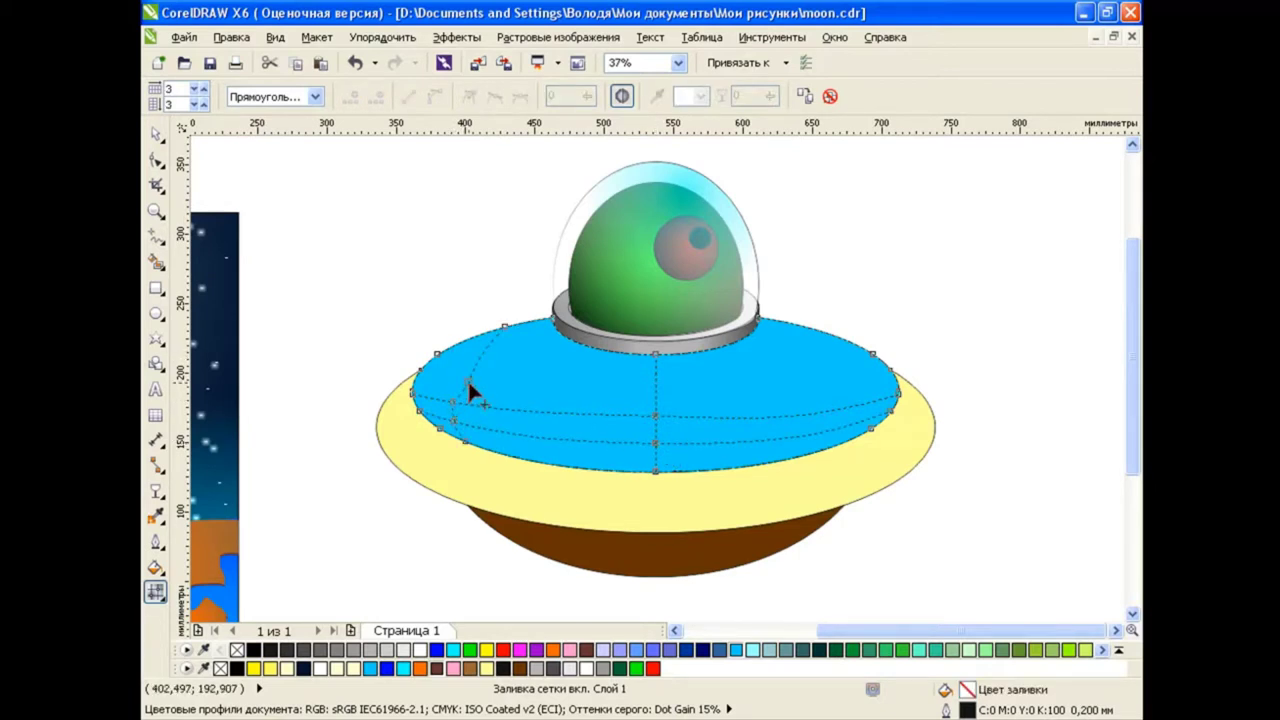
drag(505, 330, 459, 363)
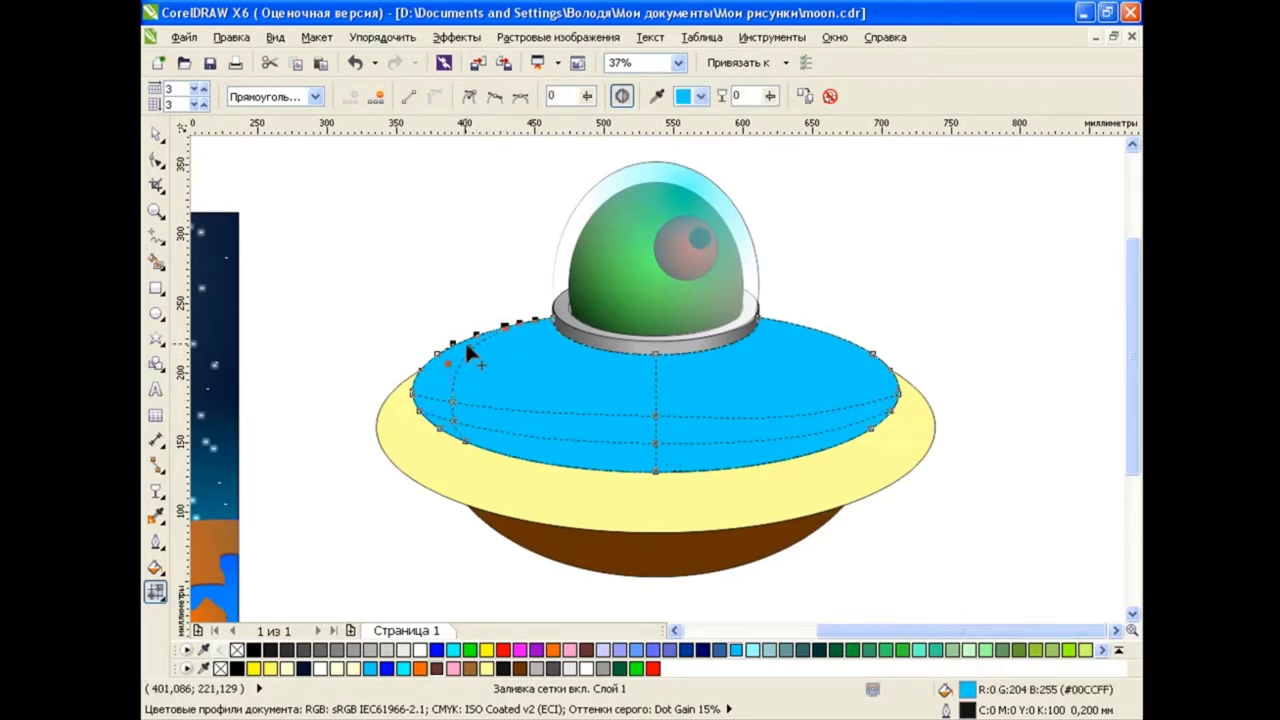
click(449, 397)
double_click(858, 414)
Select the mesh nodes along the deck's left and right rim
click(845, 357)
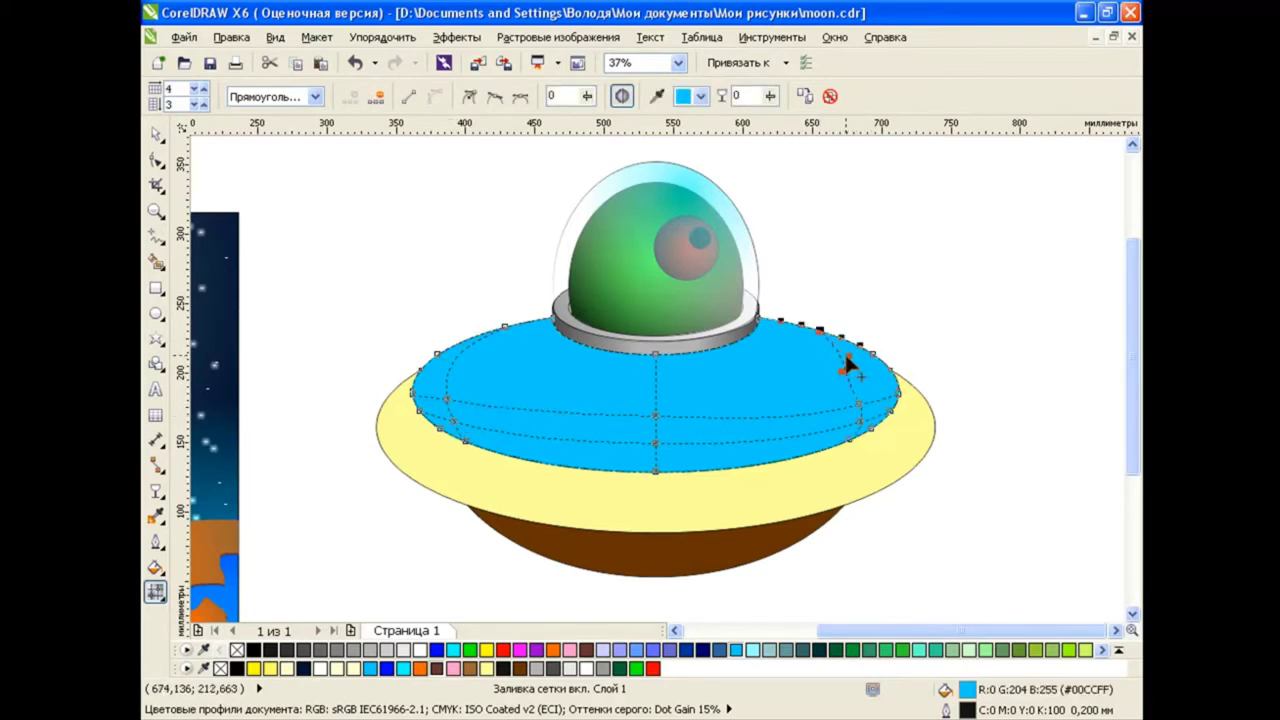
click(859, 420)
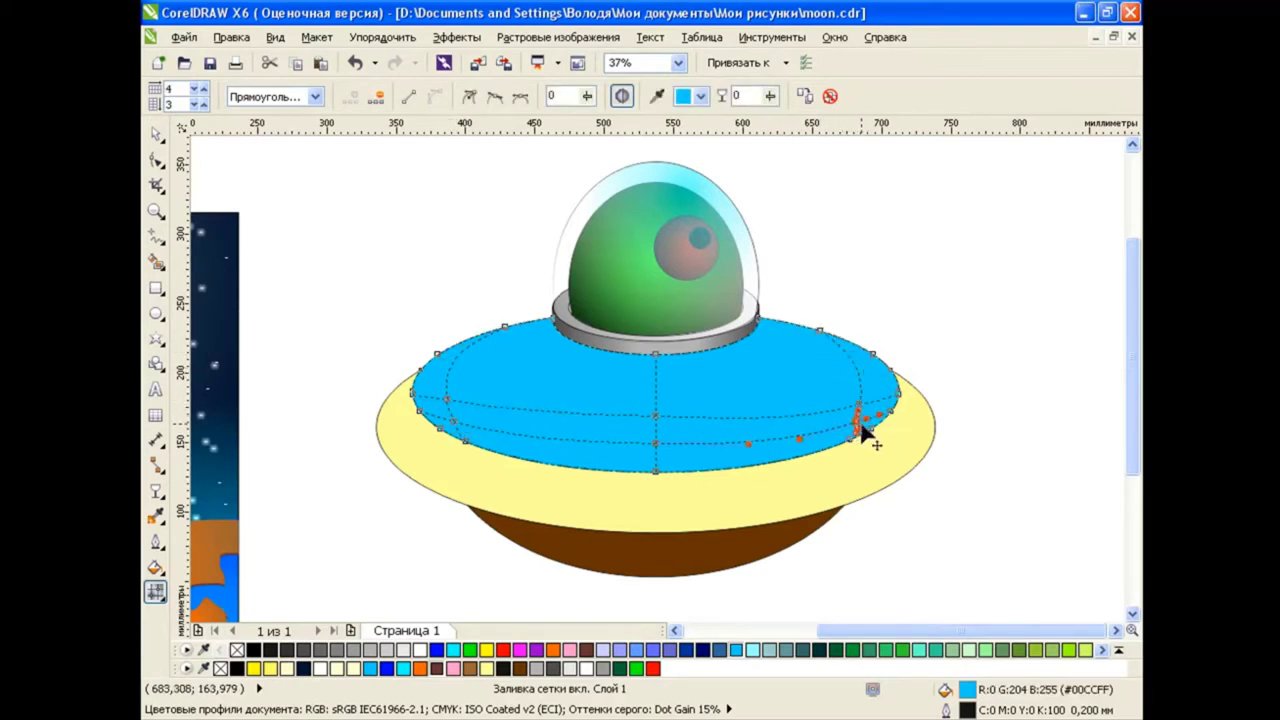
click(655, 450)
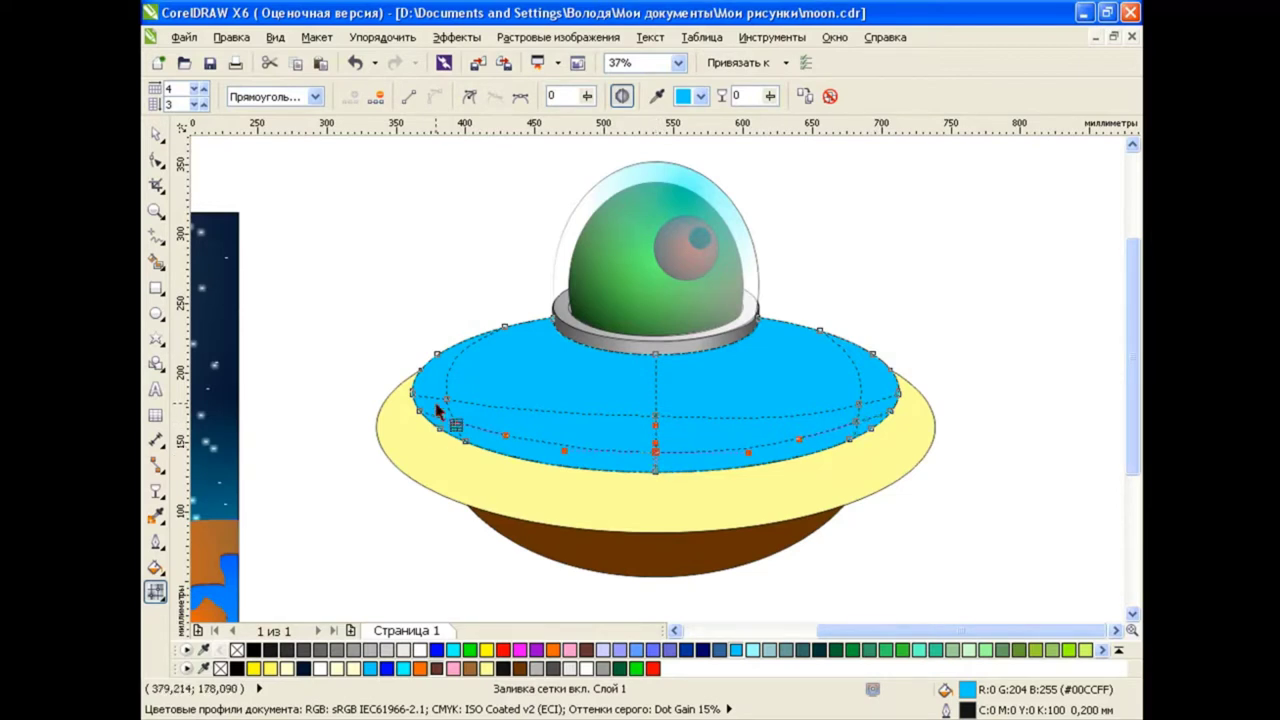
drag(379, 301, 516, 478)
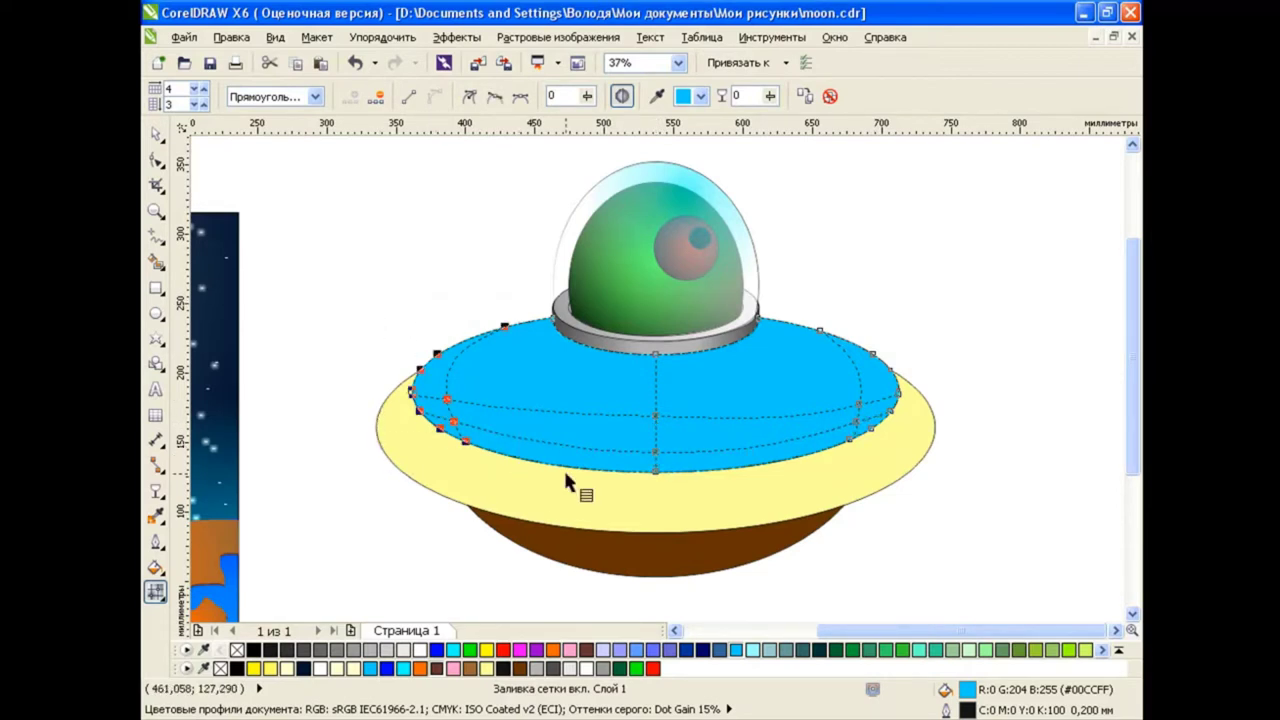
drag(703, 488, 625, 445)
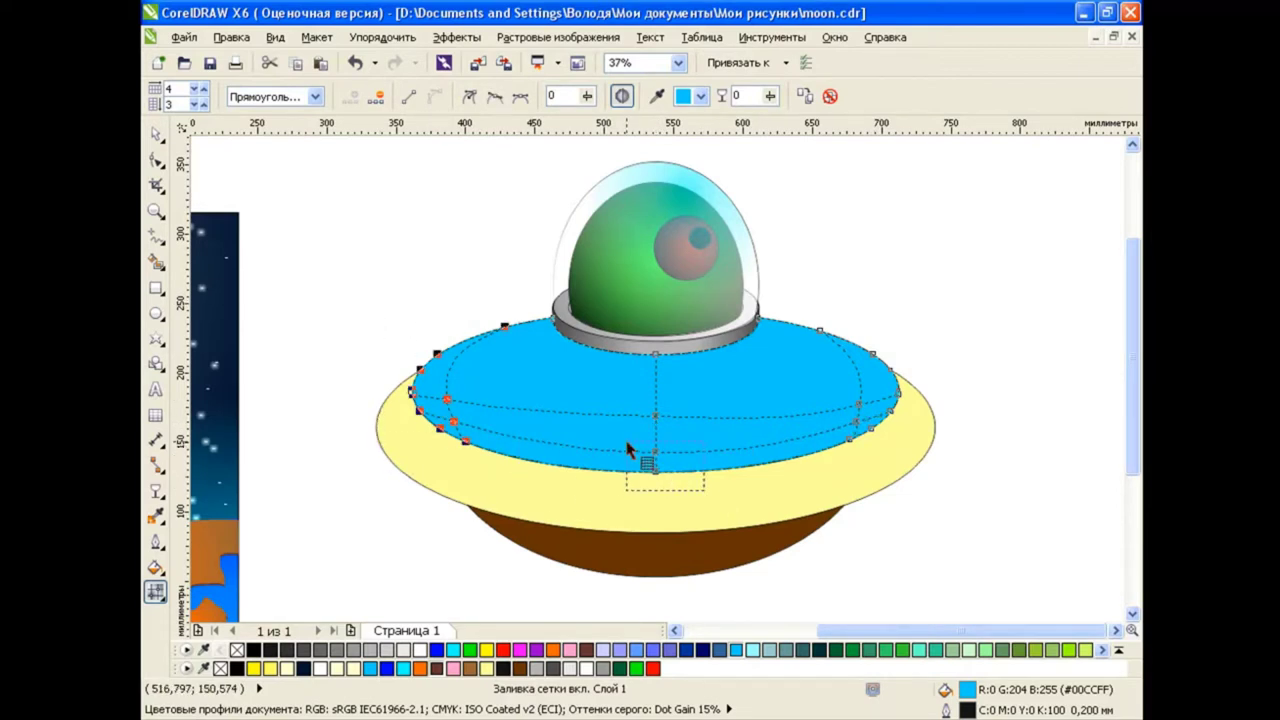
click(491, 340)
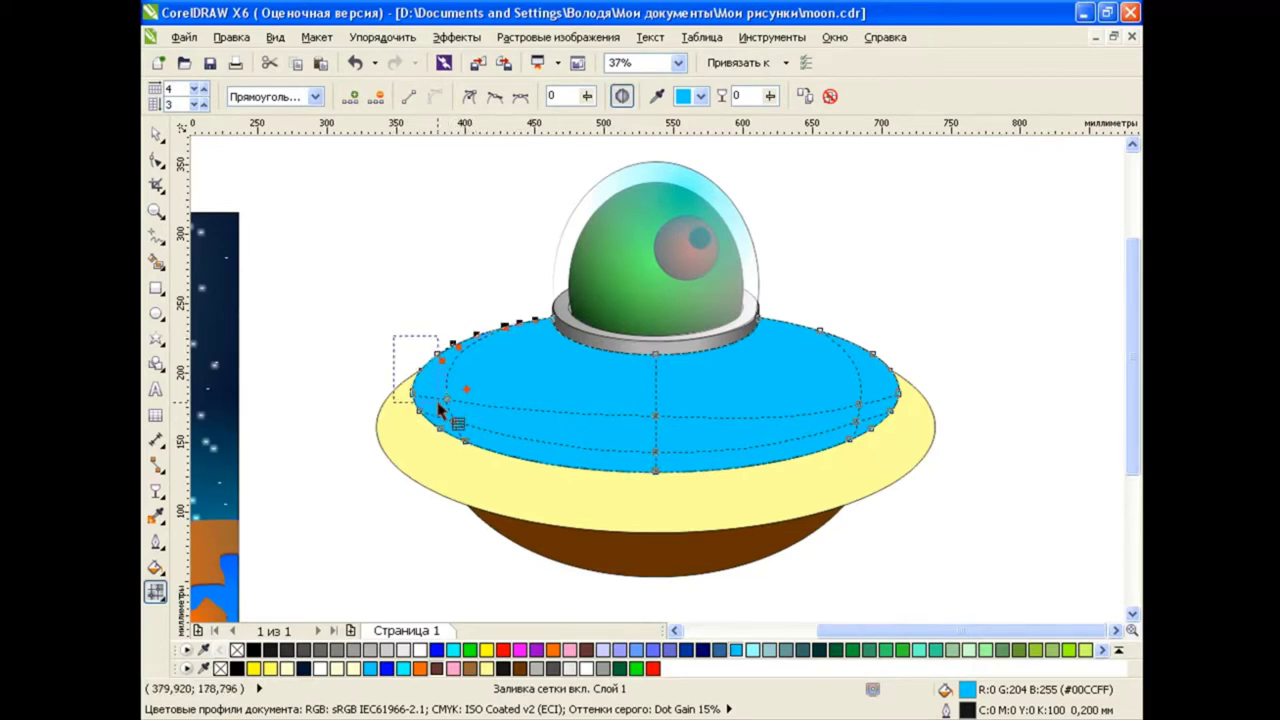
drag(440, 410, 400, 420)
mouse_move(835, 410)
mouse_down()
mouse_move(895, 462)
mouse_move(940, 455)
mouse_up()
shift+drag(905, 354, 918, 398)
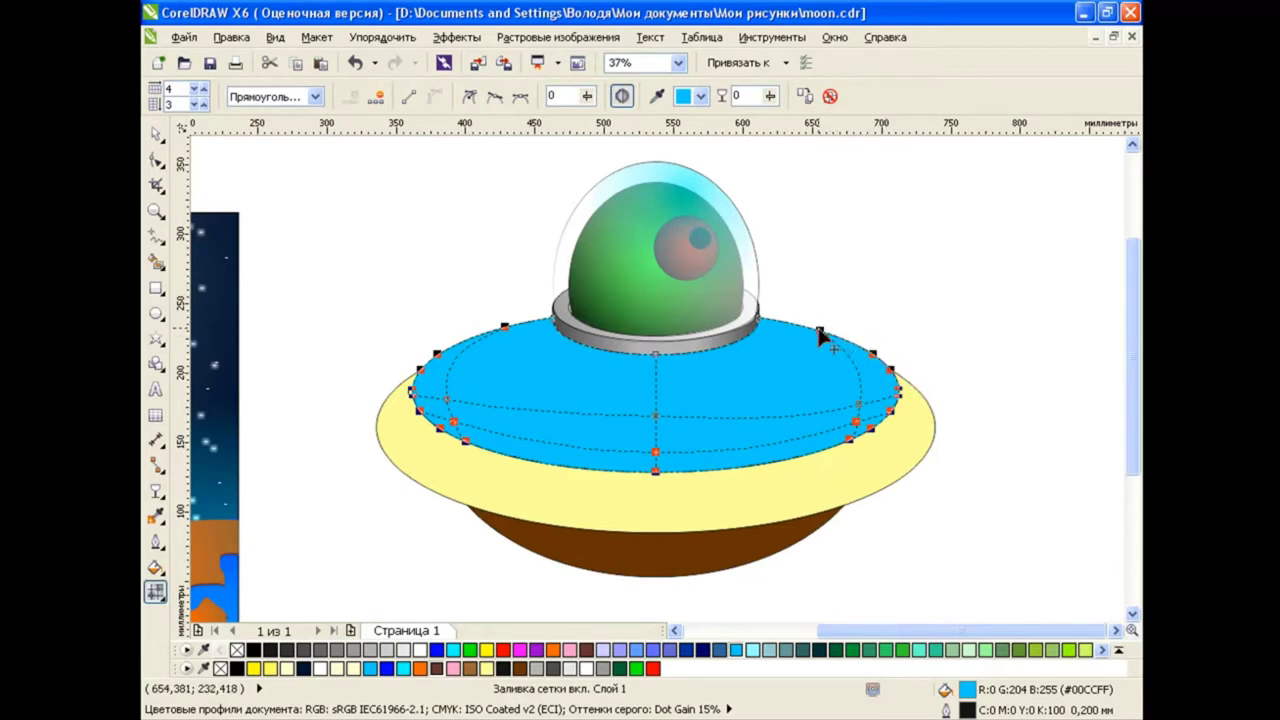
Colour the selected rim mesh nodes blue-violet #6666FF
click(702, 96)
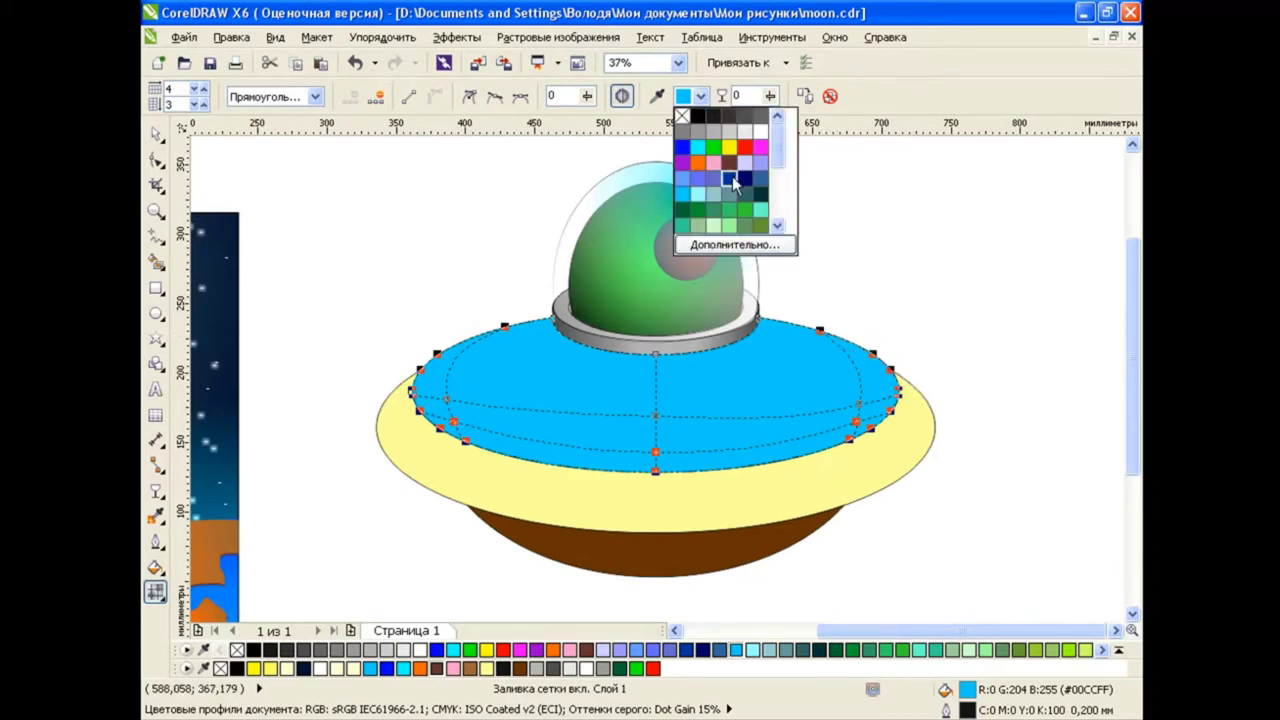
click(698, 180)
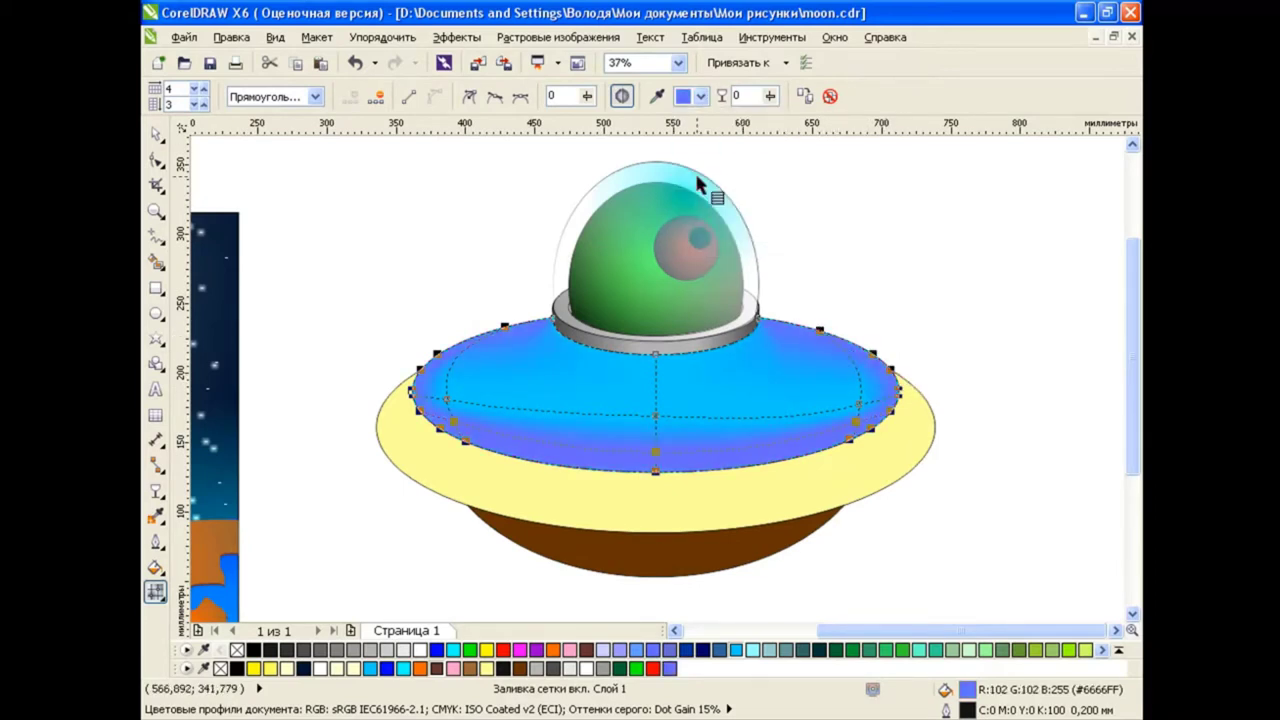
click(820, 331)
click(702, 96)
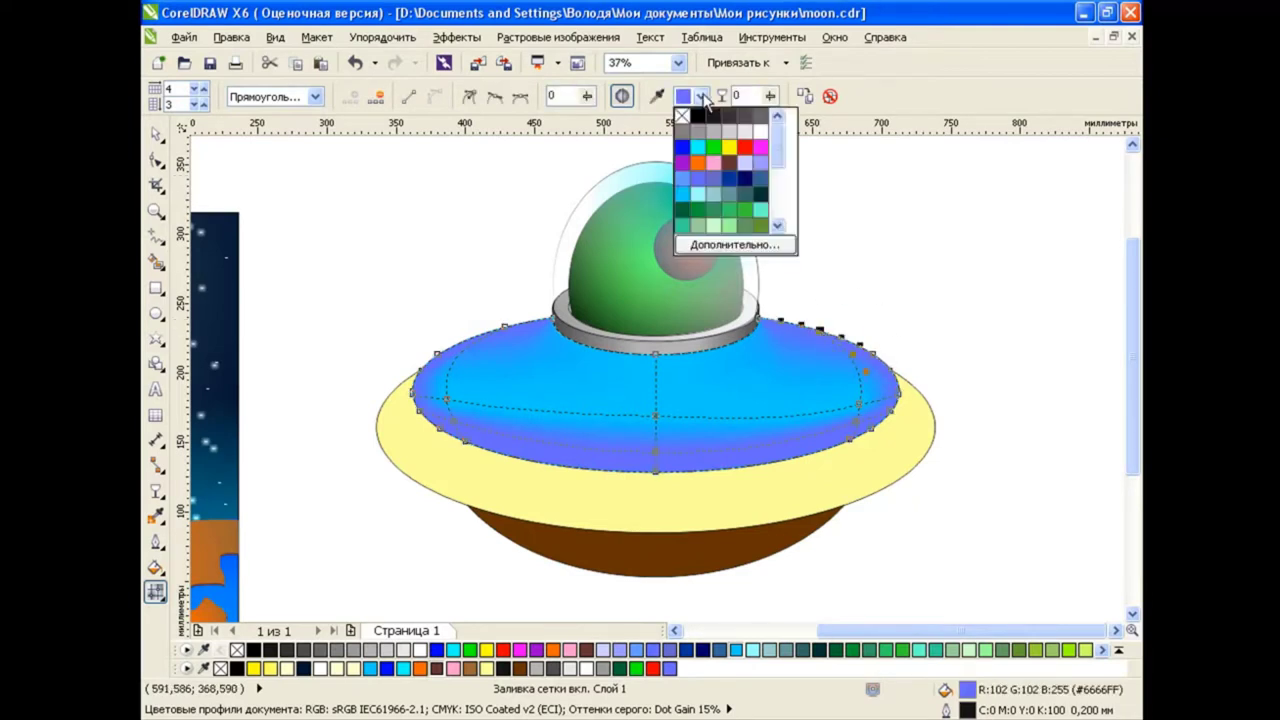
key(Escape)
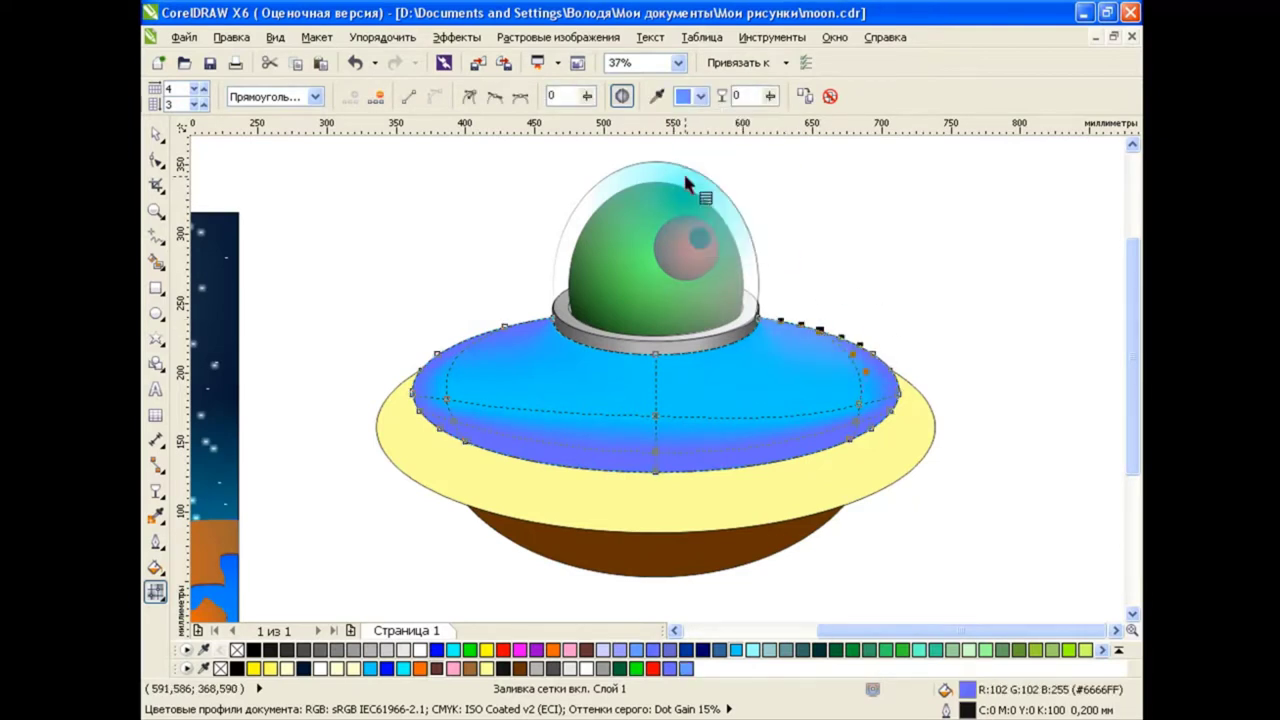
Give the upper-left rim nodes the lighter blue #6699FF
click(500, 326)
click(702, 96)
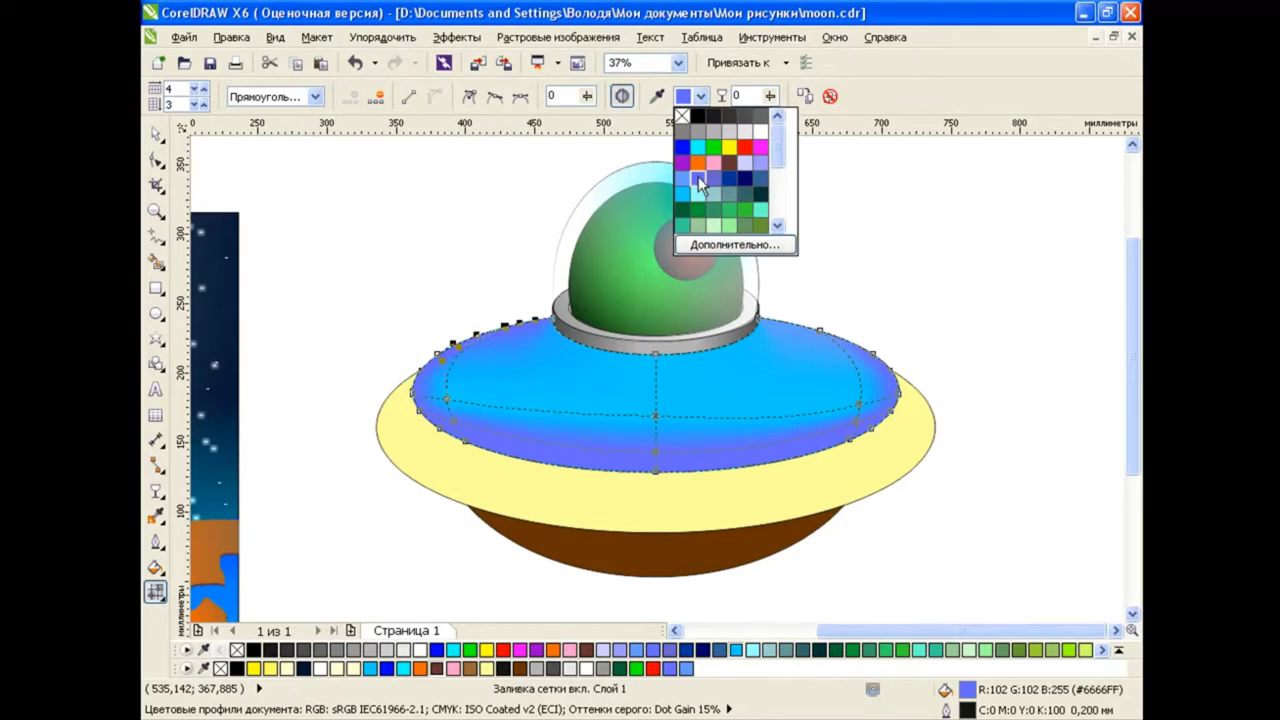
click(698, 177)
click(703, 96)
click(683, 177)
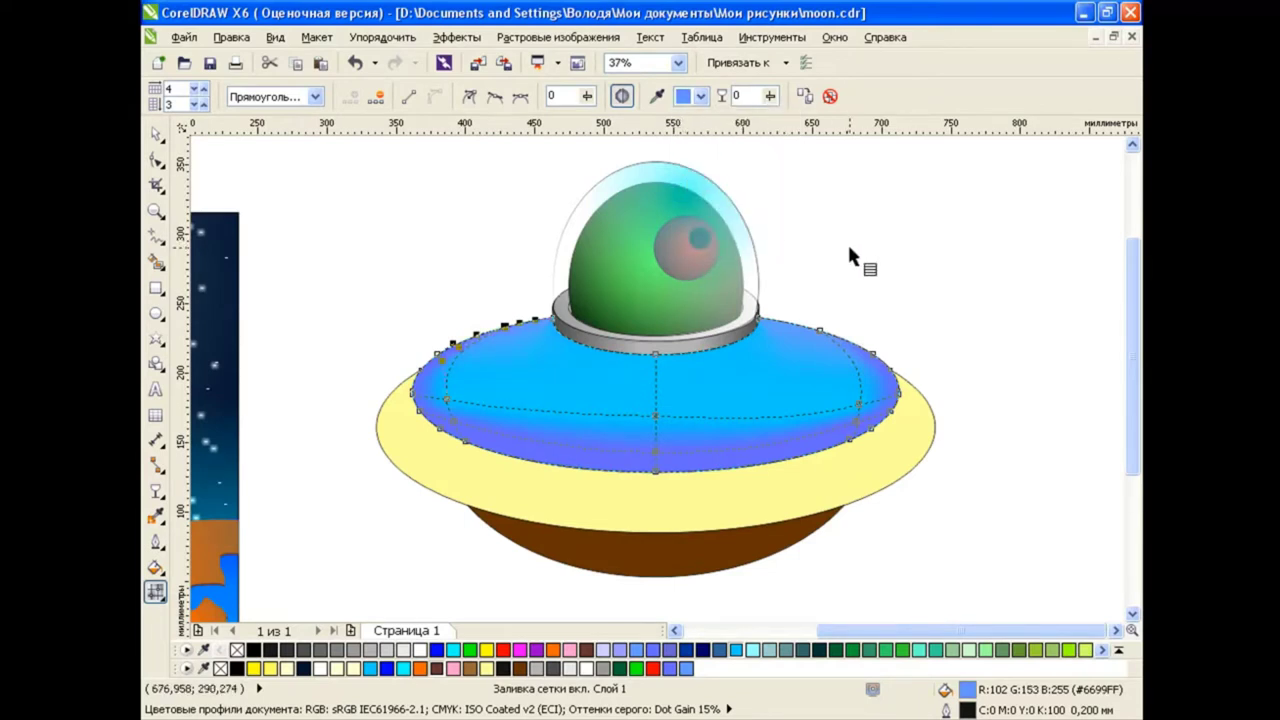
click(858, 406)
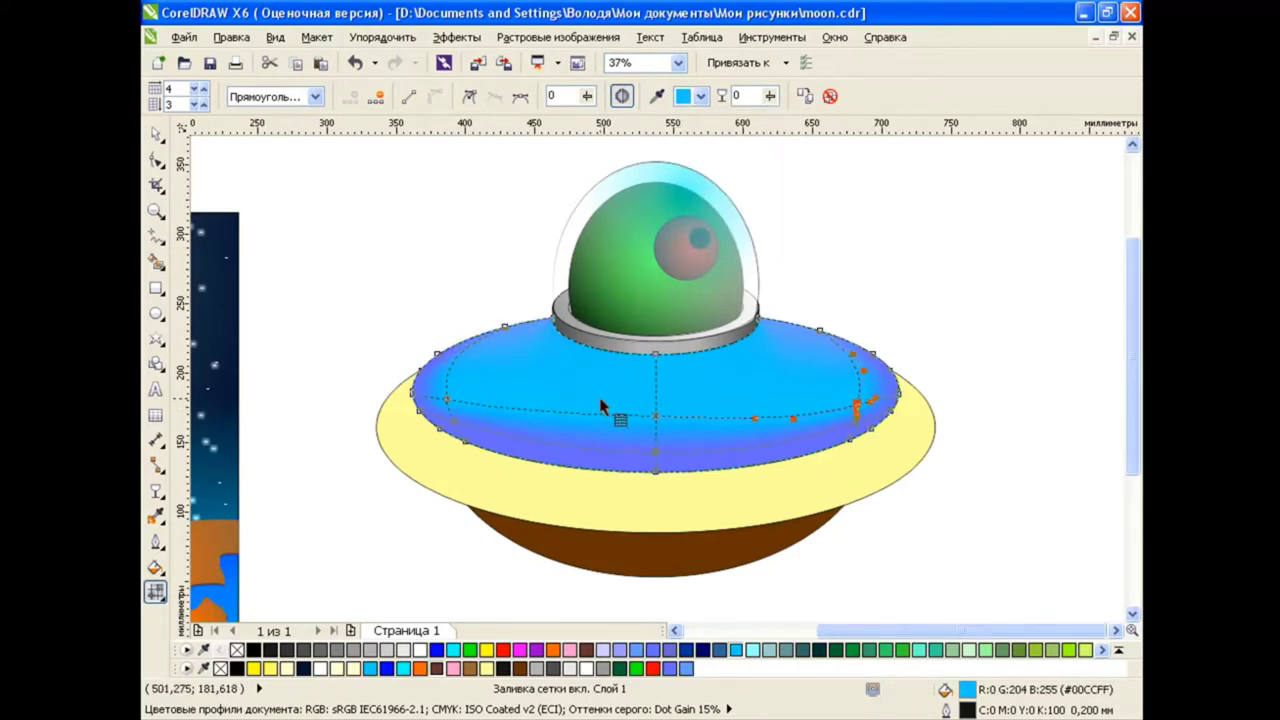
Nudge a left-rim mesh node slightly down and shorten its left handle
key(space)
click(366, 517)
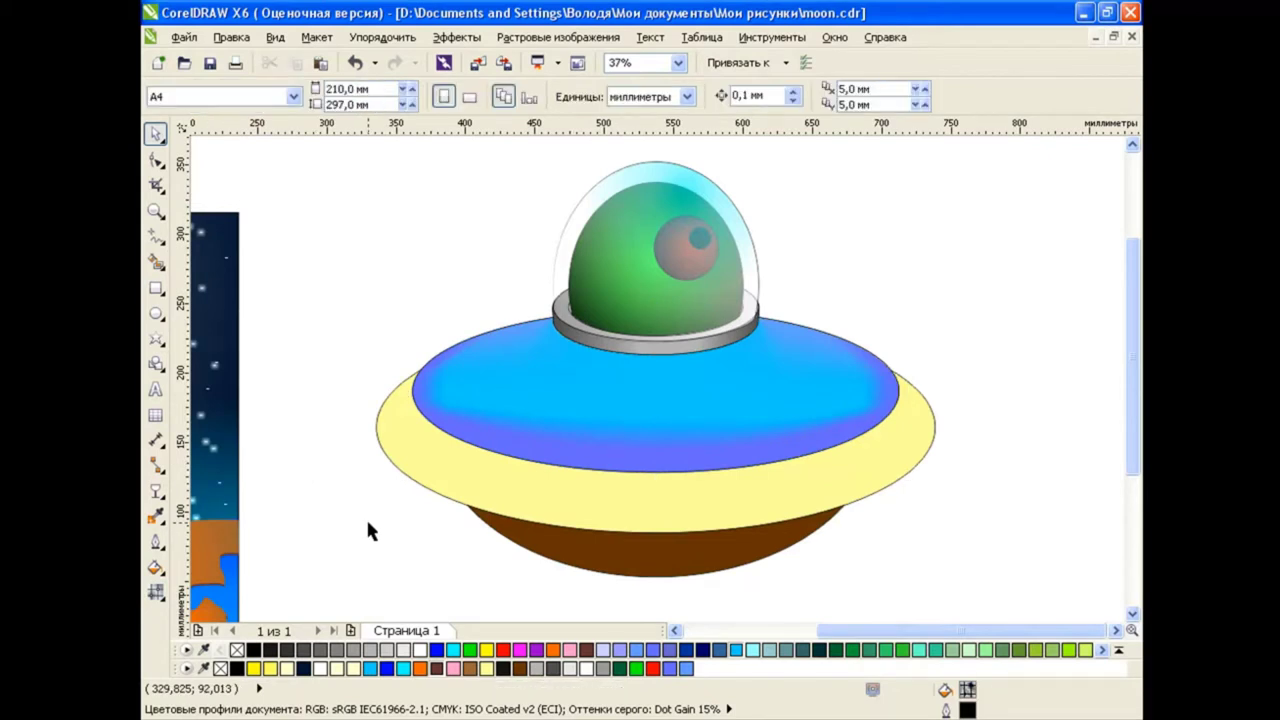
click(502, 401)
key(m)
click(453, 390)
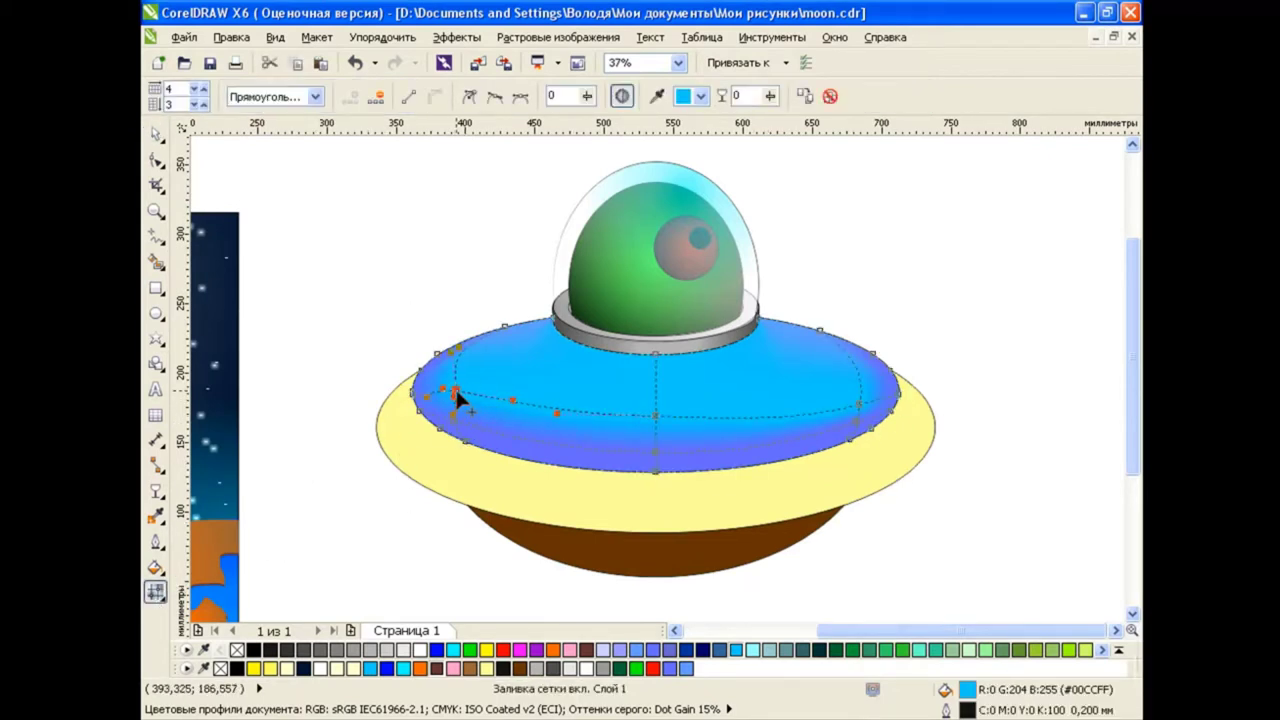
drag(455, 389, 456, 396)
drag(428, 396, 445, 392)
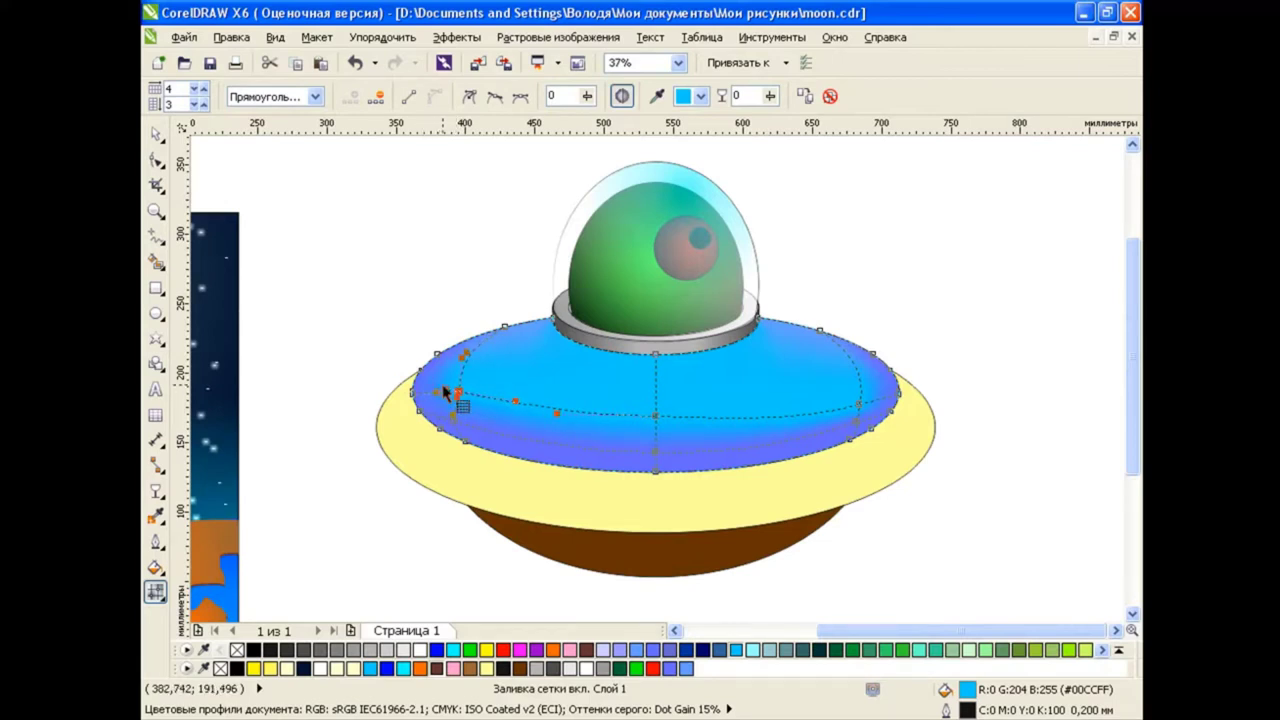
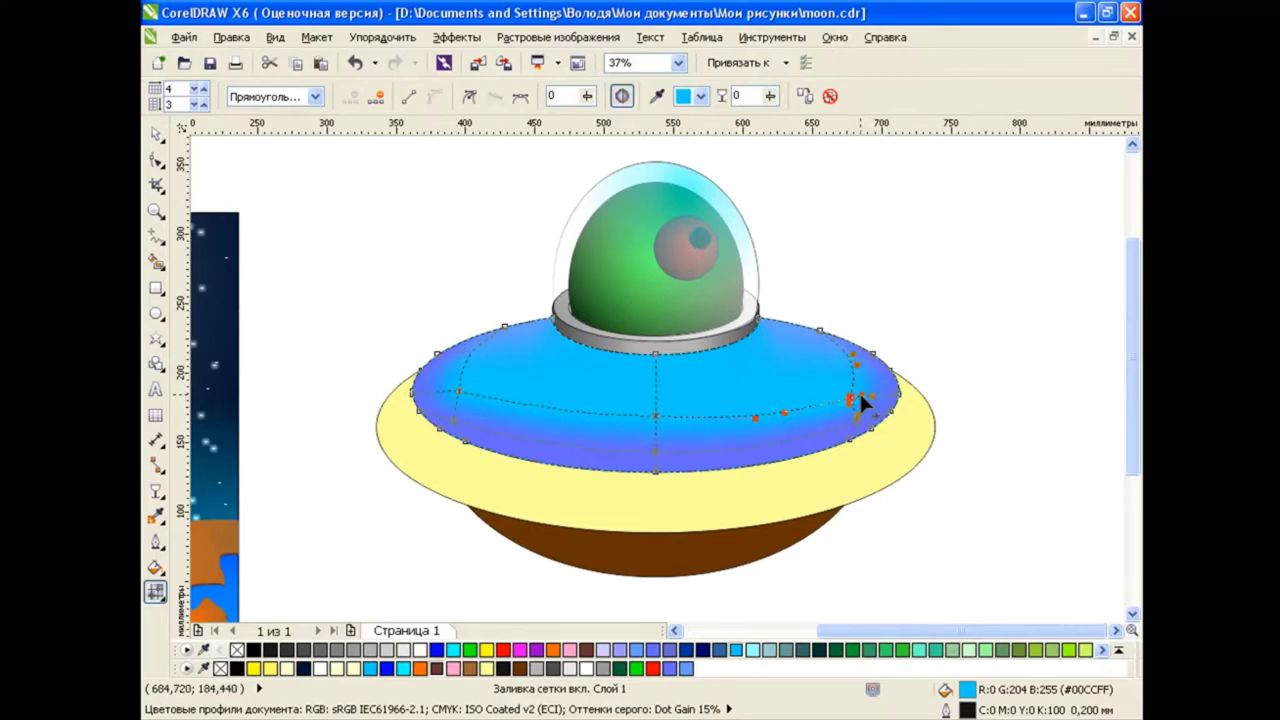
Adjust the UFO rim's mesh shading, undoing a trial bend of a rim mesh curve
click(856, 424)
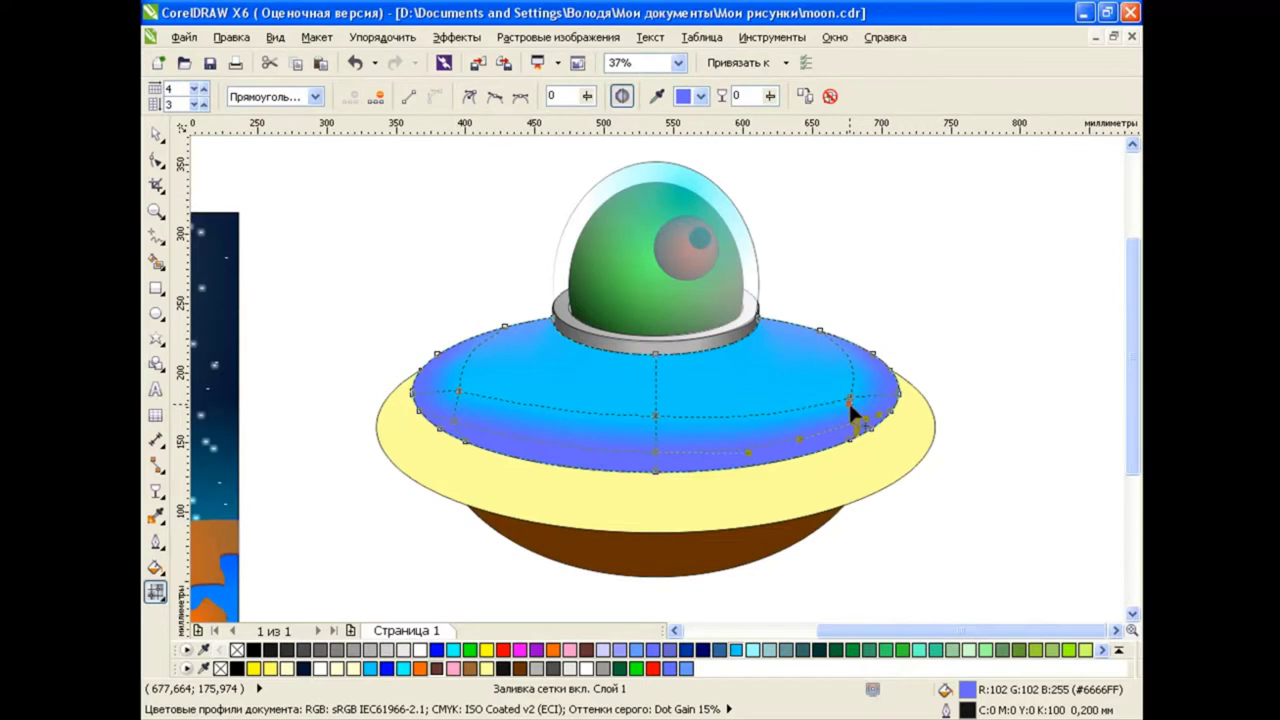
key(space)
click(305, 270)
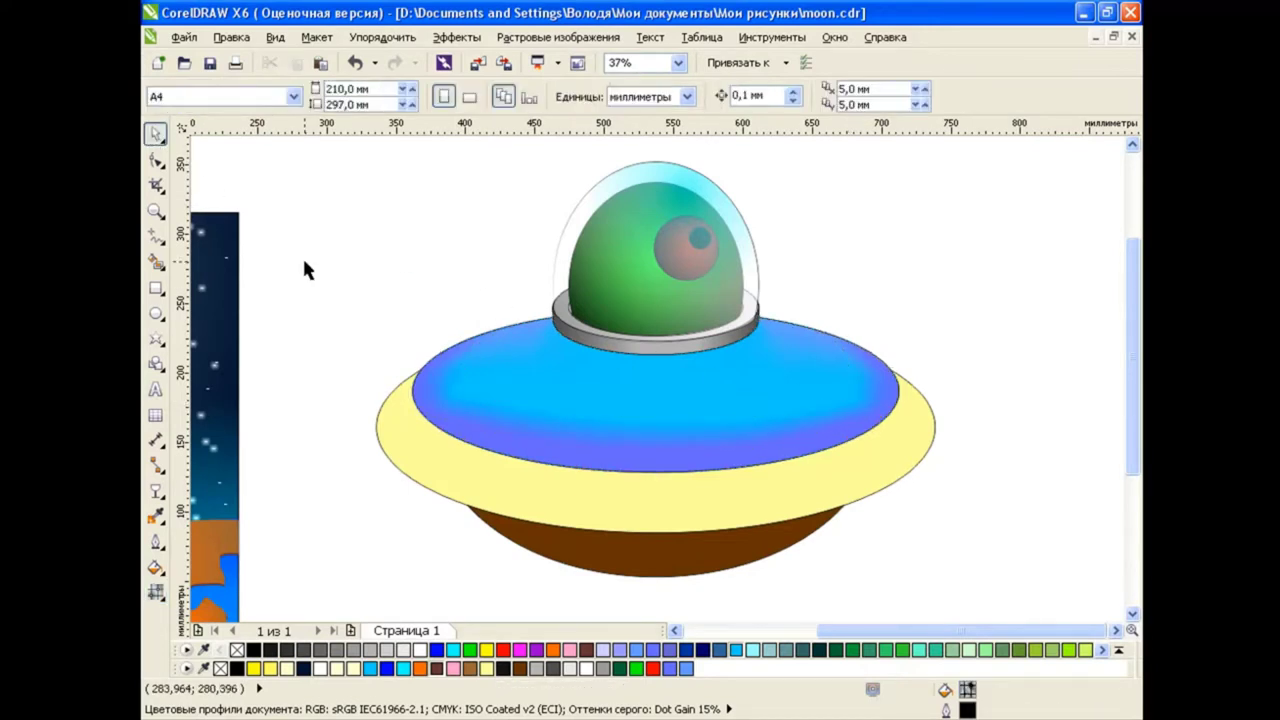
scroll(665, 447, up, 1)
click(651, 443)
key(m)
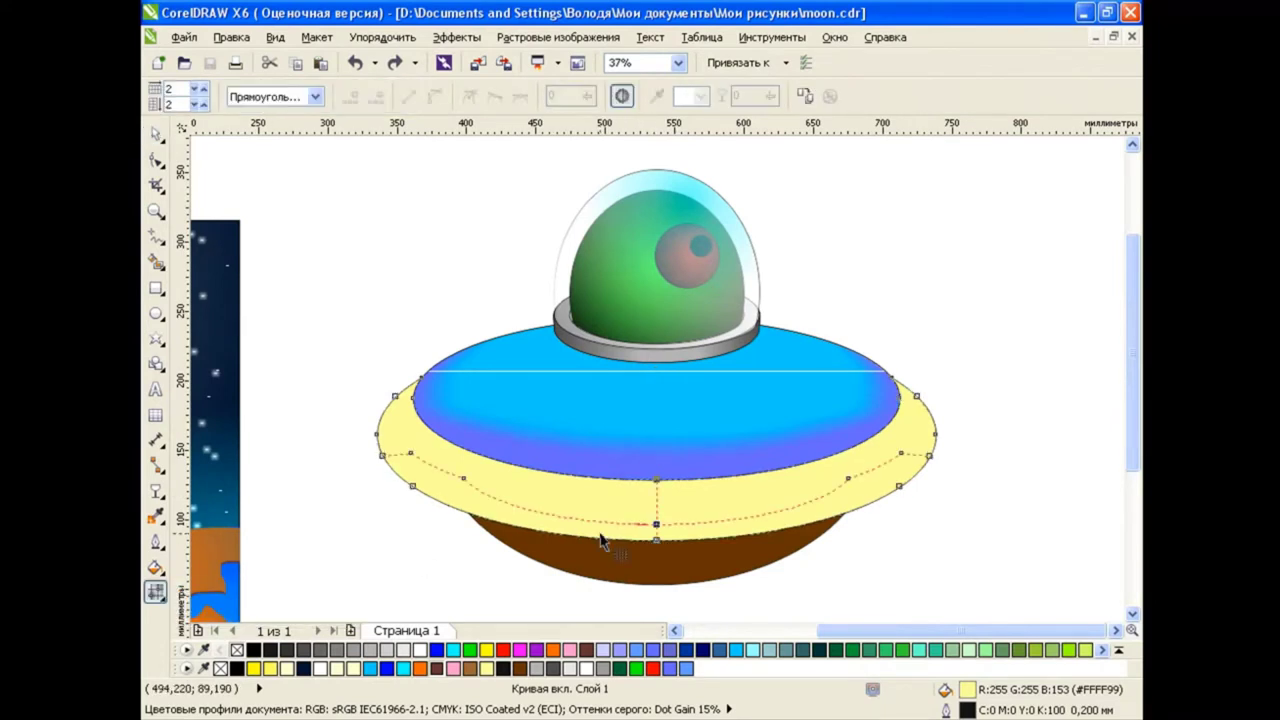
click(412, 460)
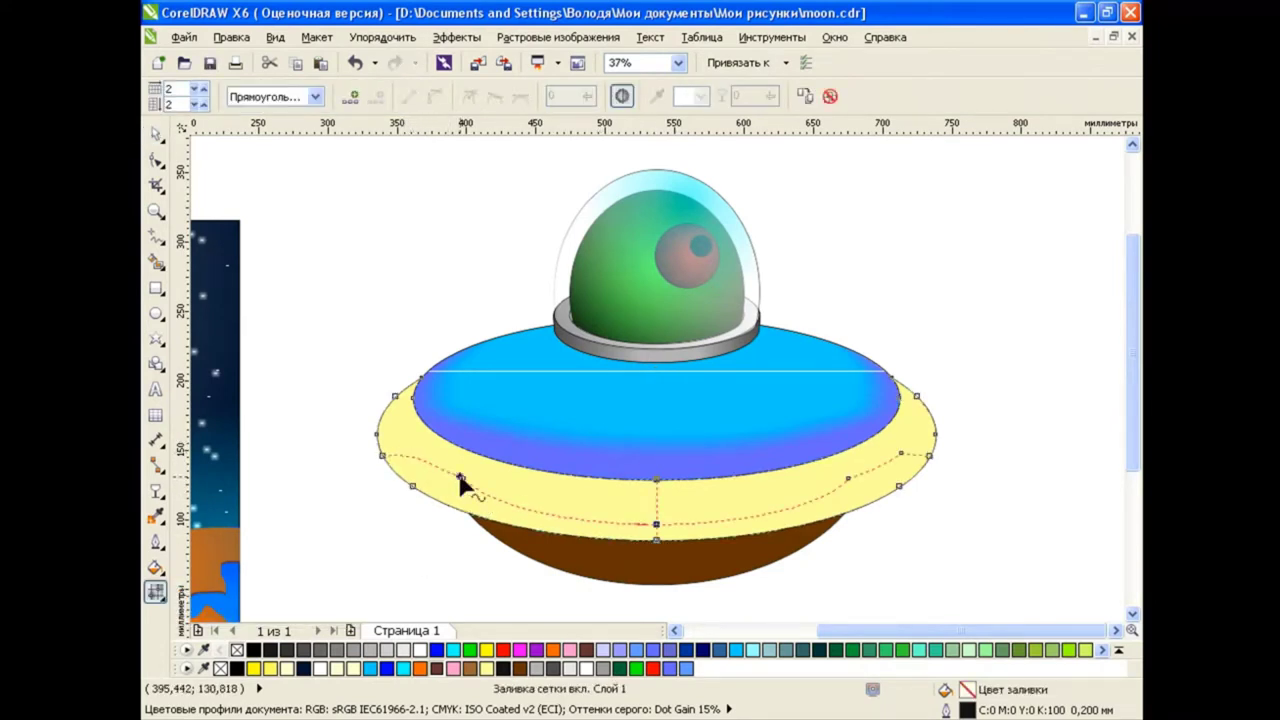
drag(460, 479, 520, 523)
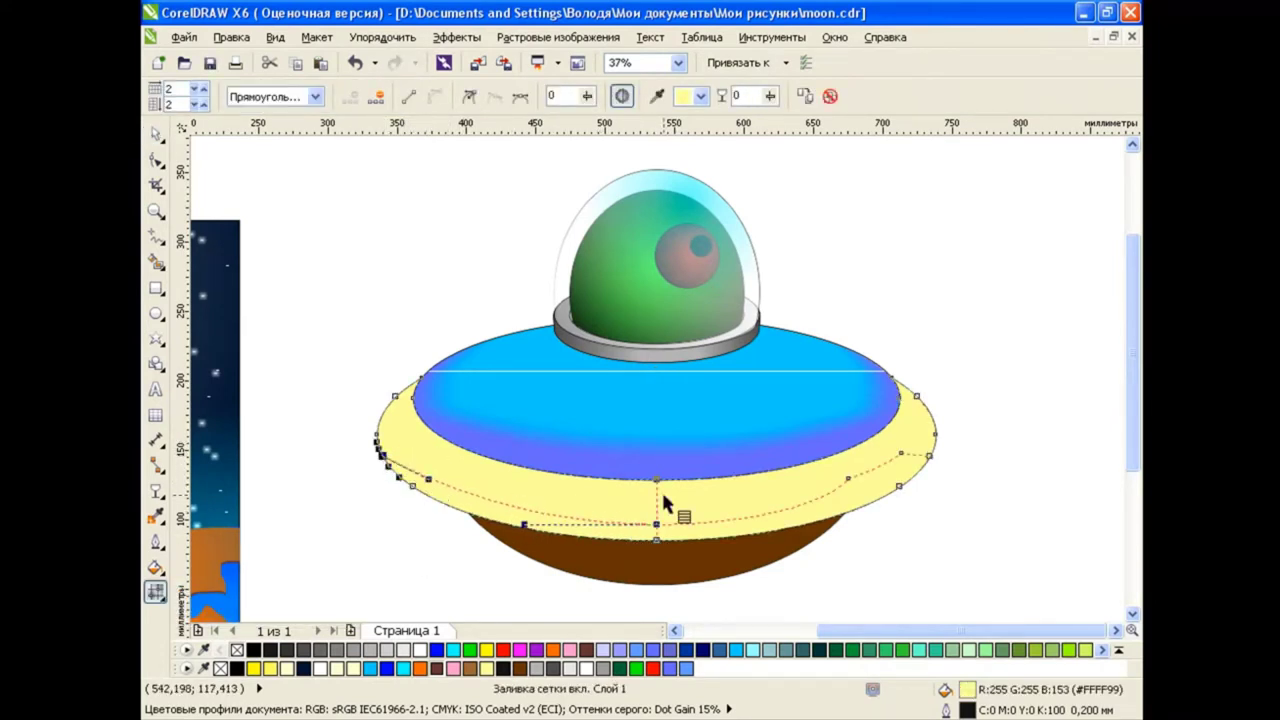
click(355, 62)
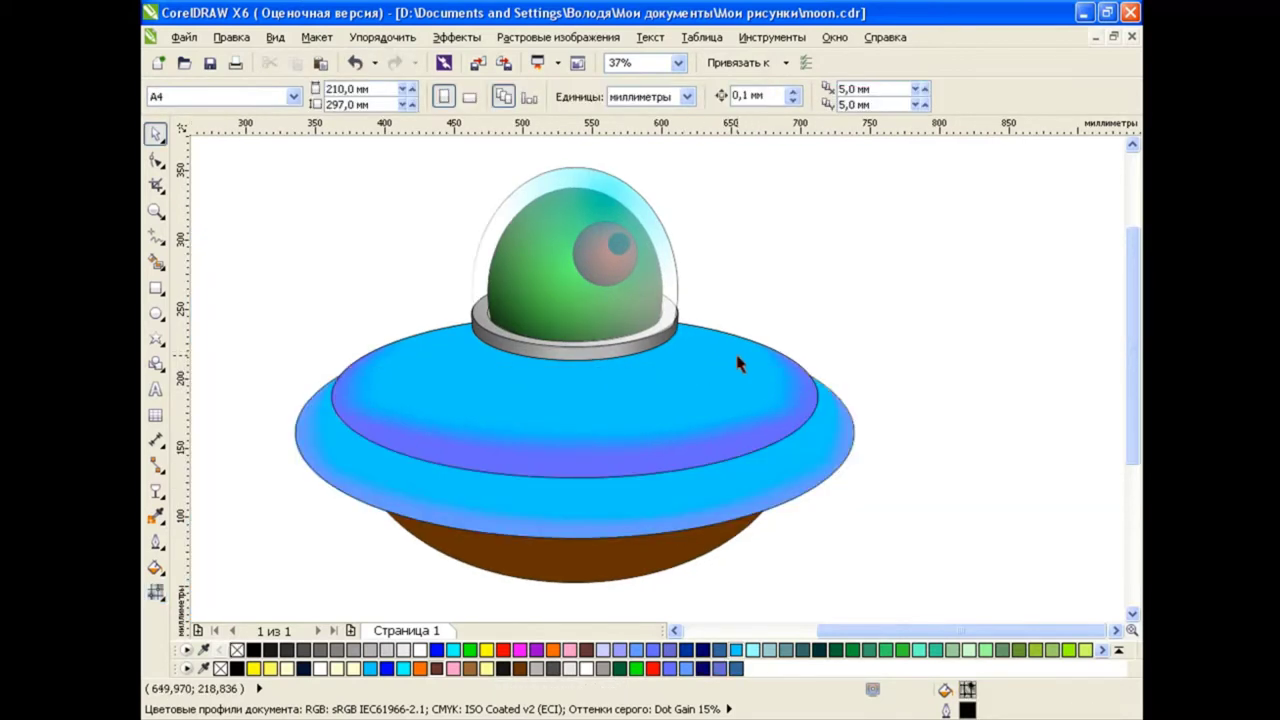
scroll(872, 498, left, 3)
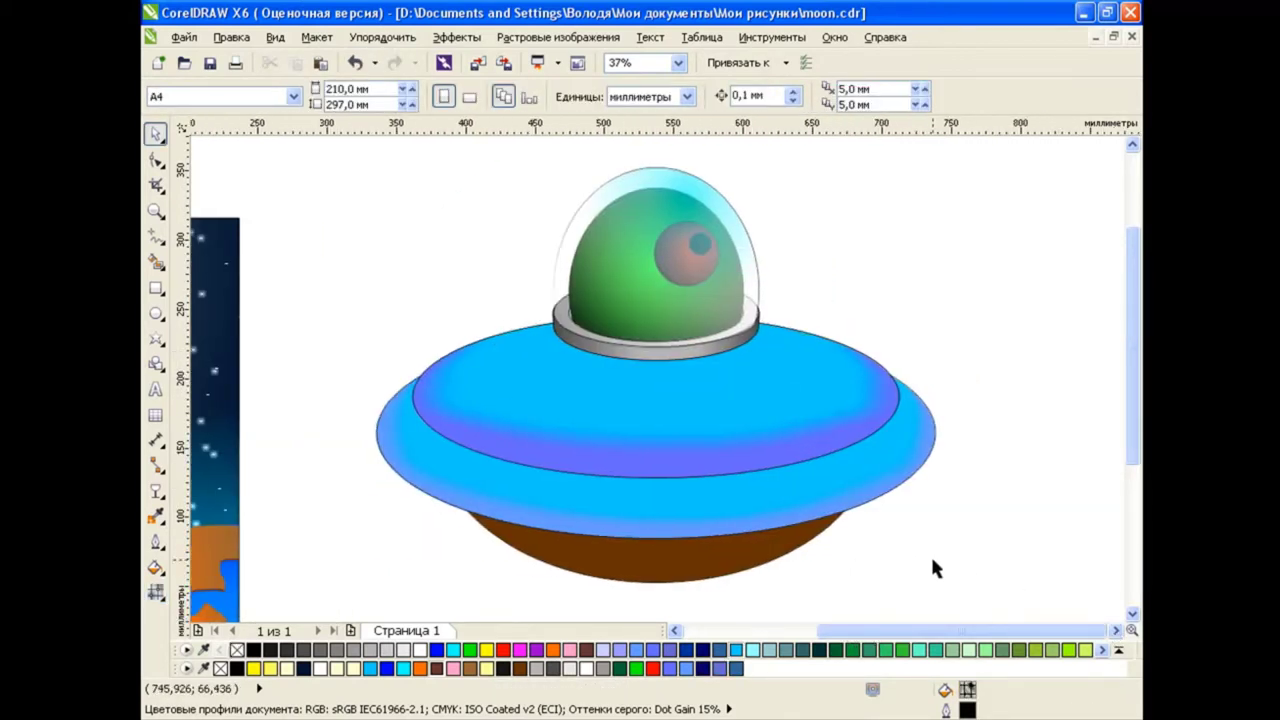
Give the brown underside a Radial fountain fill with custom blue-to-cyan colours
click(580, 556)
click(155, 567)
click(214, 589)
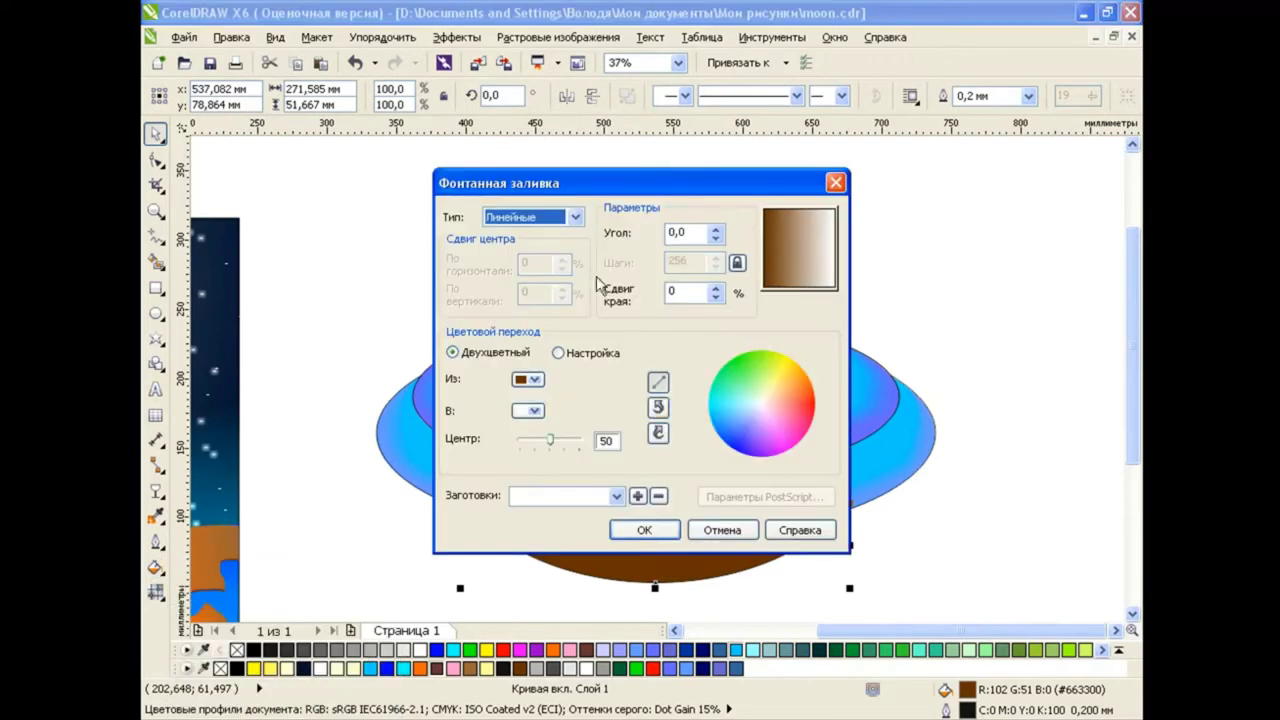
click(575, 216)
click(555, 246)
click(558, 352)
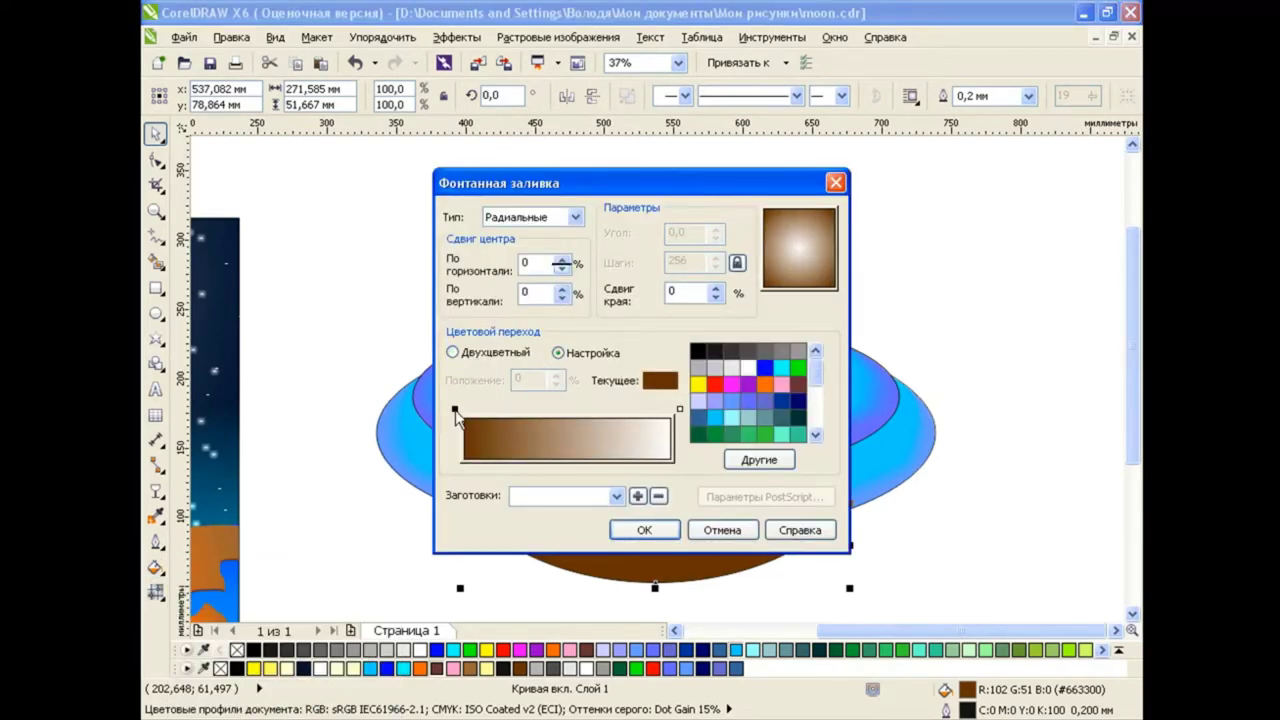
click(766, 366)
click(679, 409)
click(781, 367)
click(644, 530)
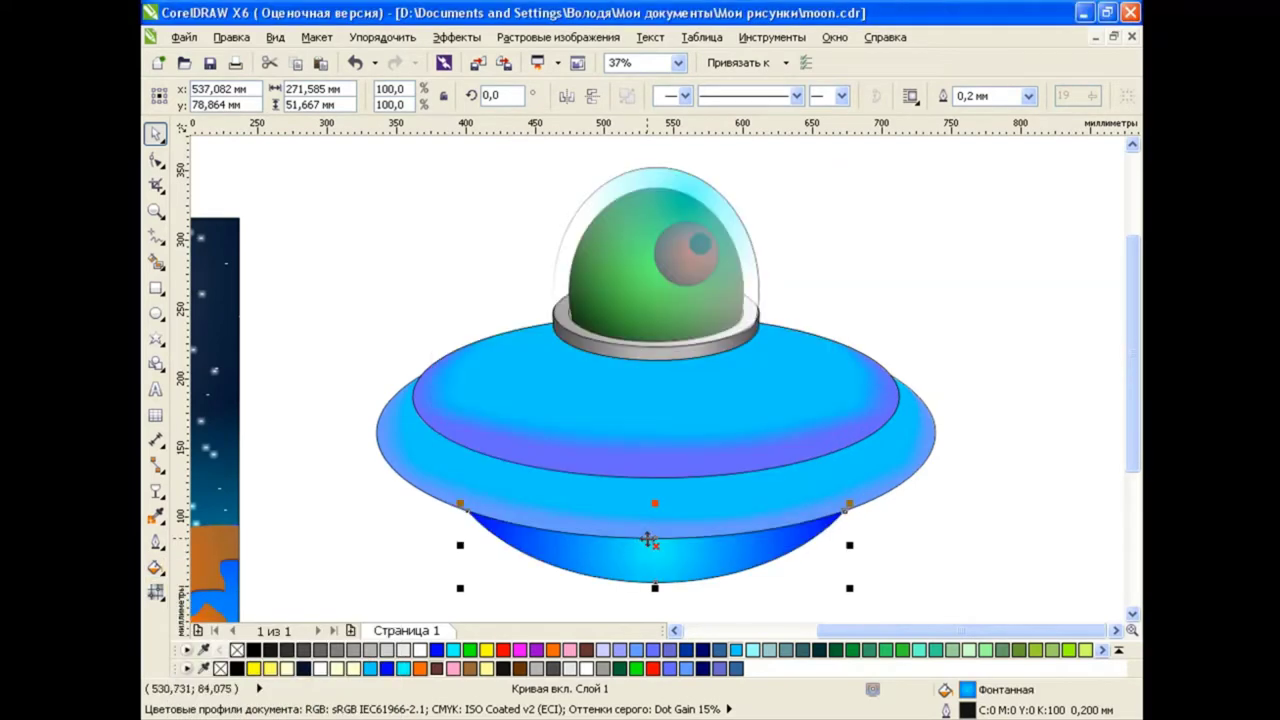
Shift the underside gradient's centre toward the left
click(155, 591)
drag(607, 562, 640, 562)
key(space)
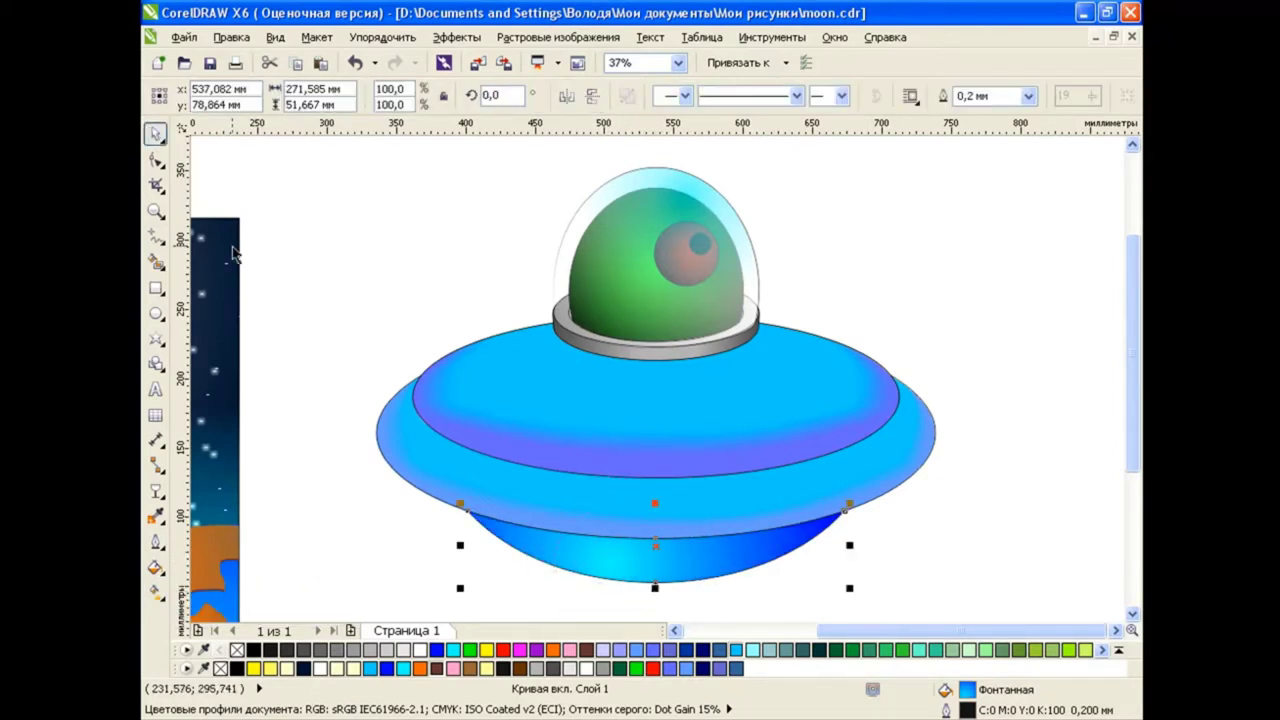
key(Escape)
Draw a dark blue circle on the saucer's middle band
click(156, 314)
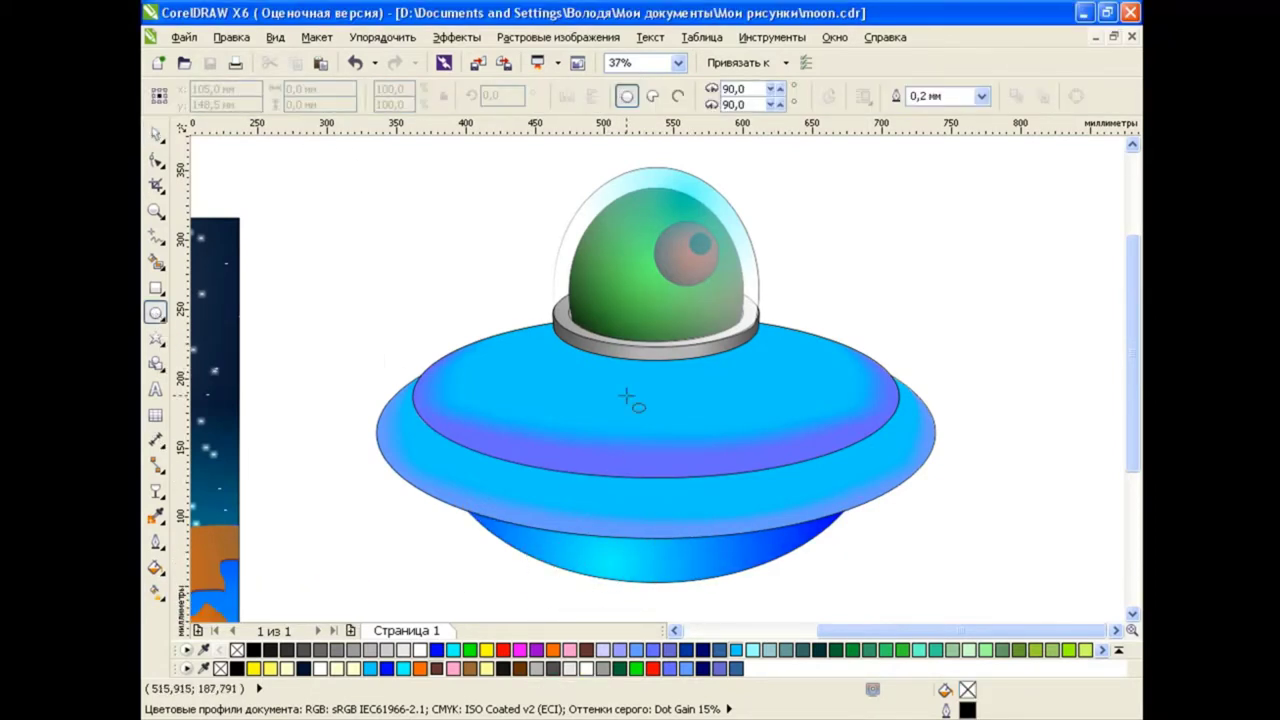
drag(614, 381, 703, 469)
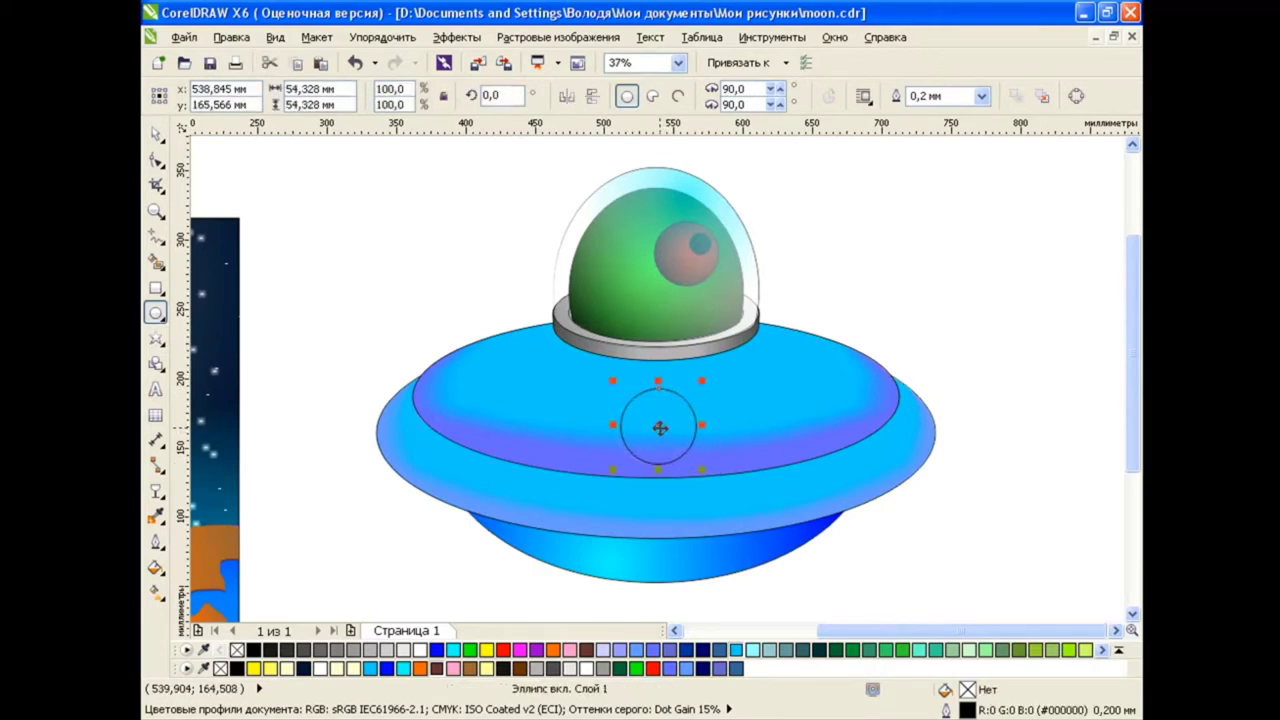
click(297, 63)
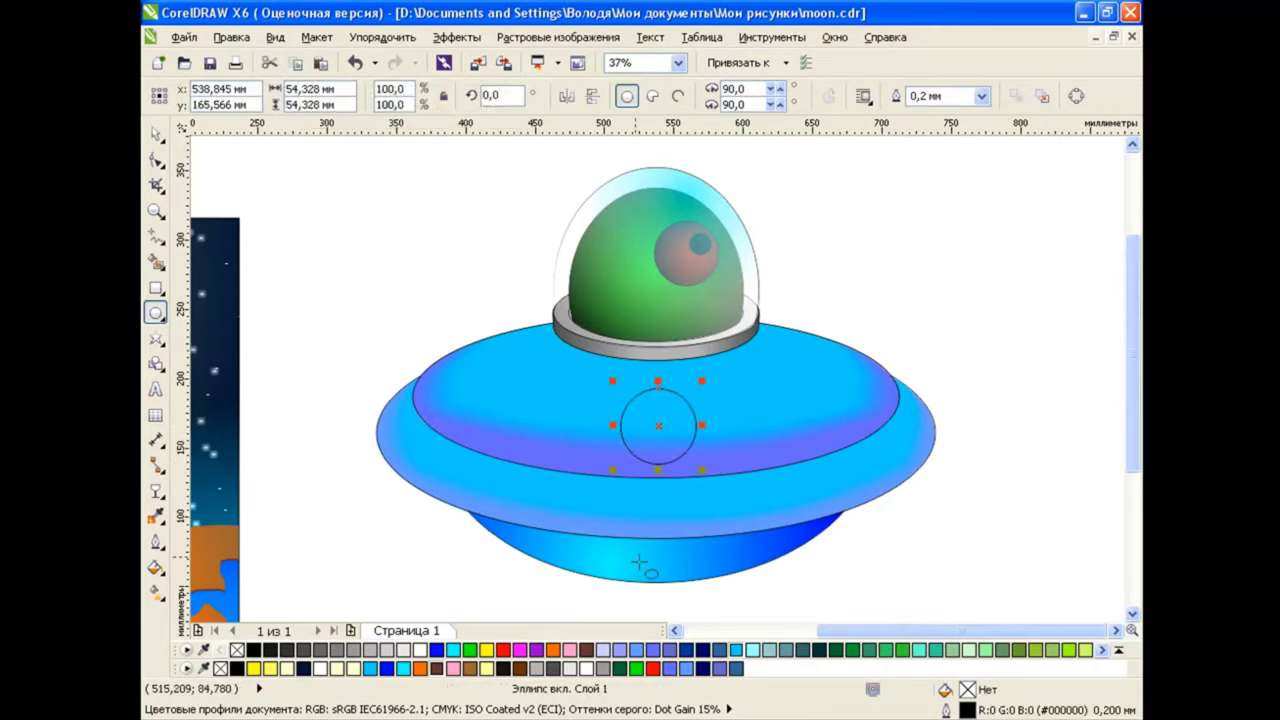
click(699, 650)
click(320, 63)
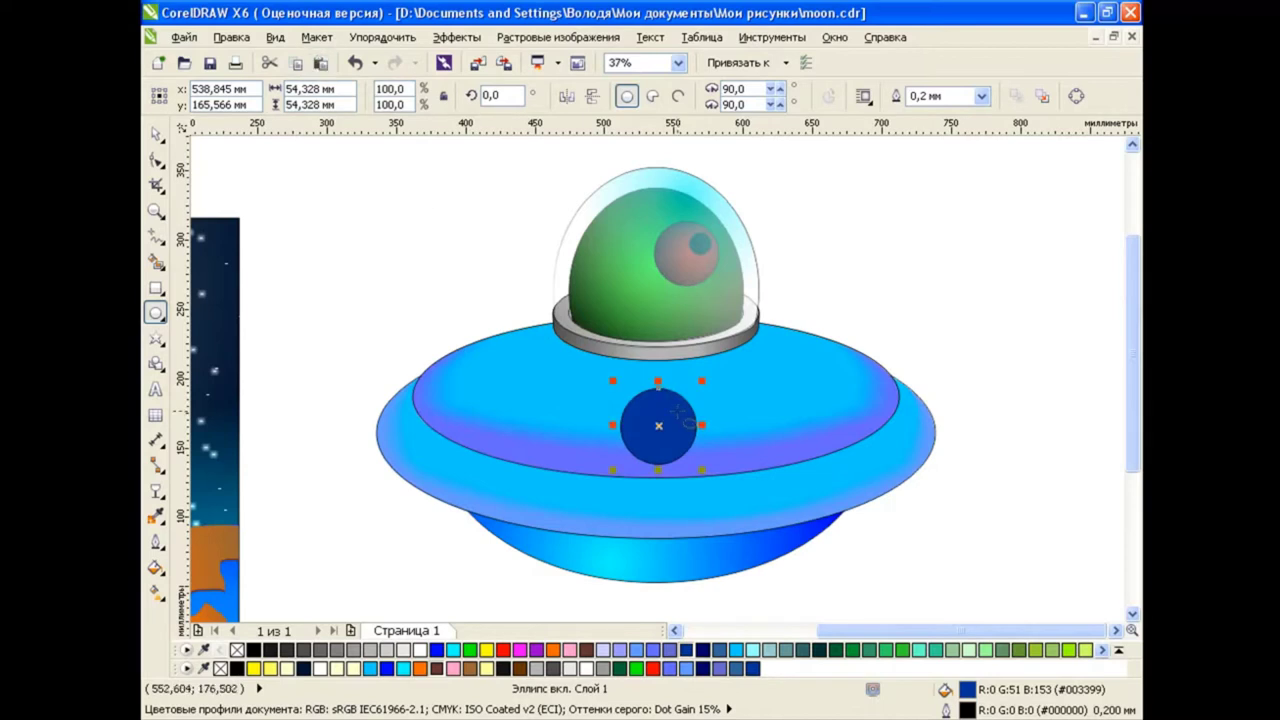
click(355, 62)
Add a smaller inner circle, fill it cyan, then shrink it to about 10.6 mm and make it white
mouse_move(658, 425)
mouse_down()
mouse_move(672, 440)
mouse_move(658, 443)
mouse_up()
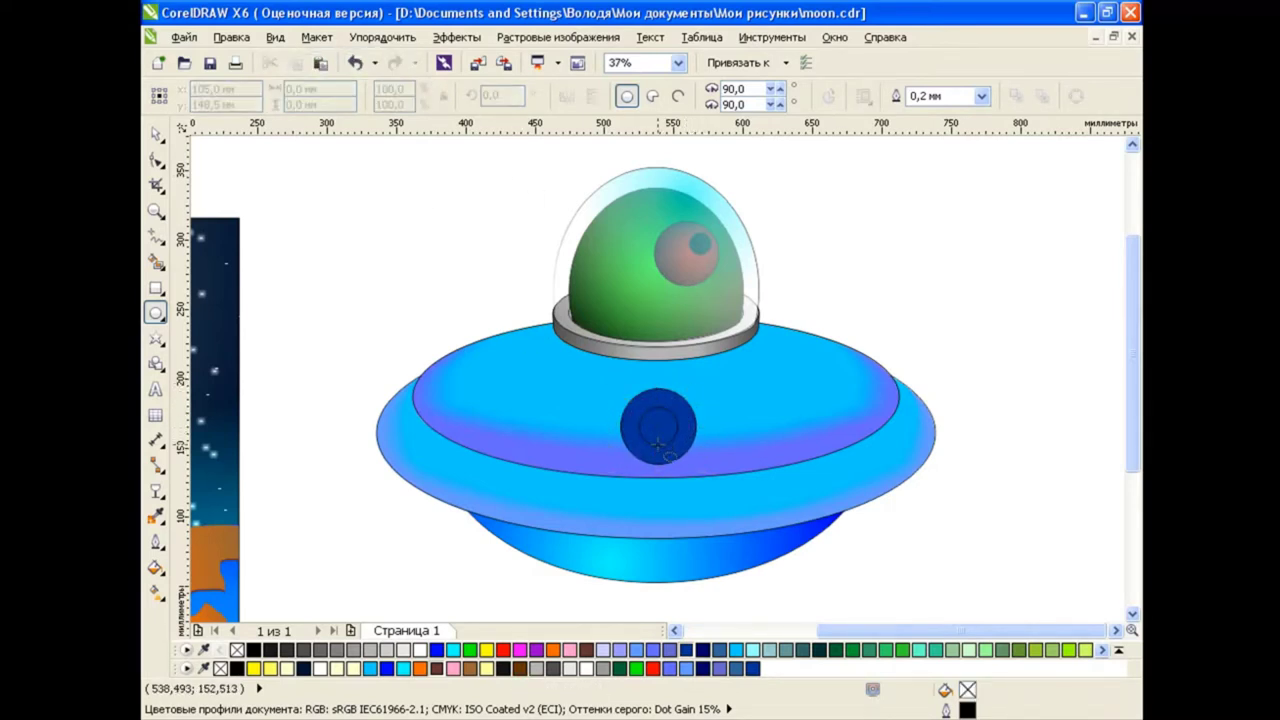
click(157, 135)
click(658, 422)
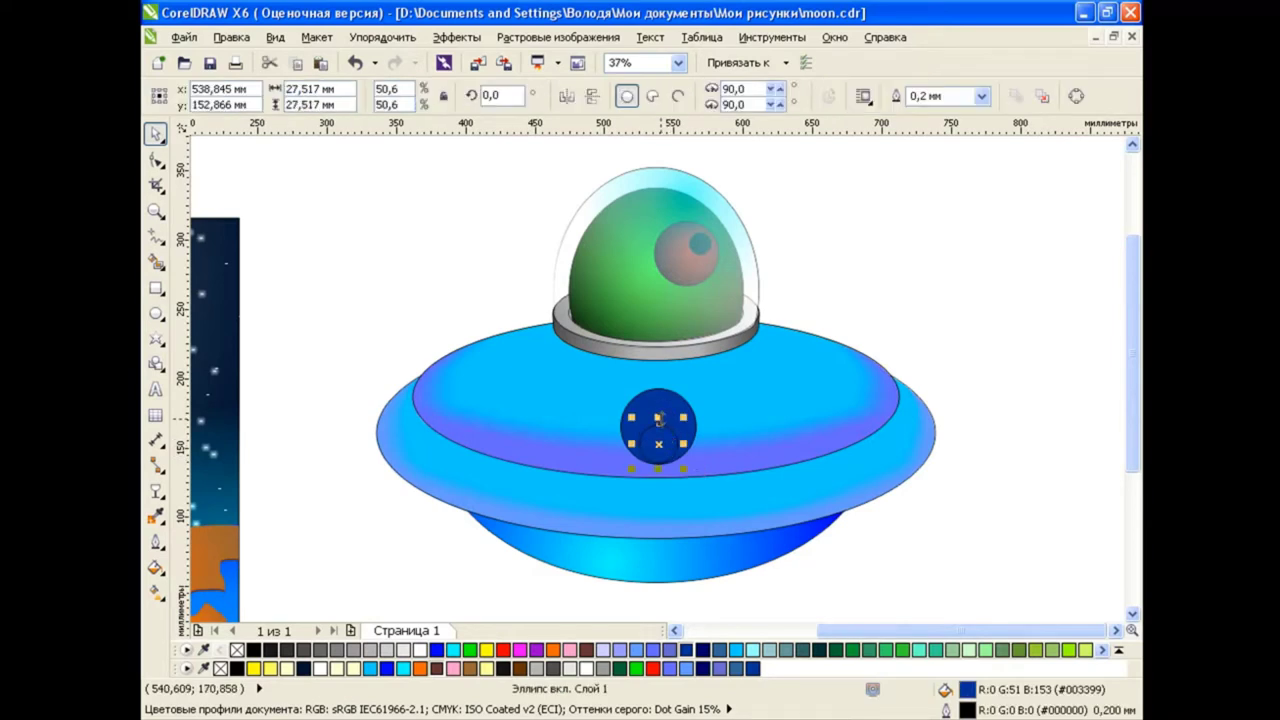
click(453, 650)
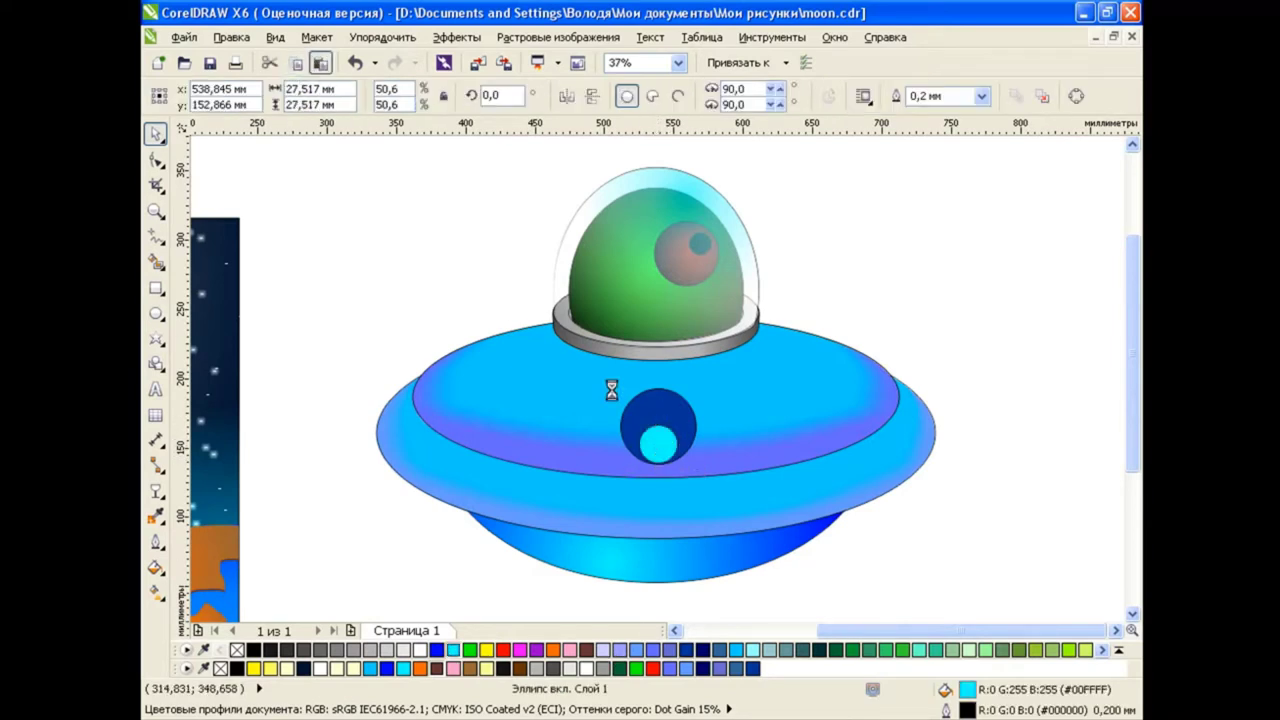
drag(684, 418, 658, 444)
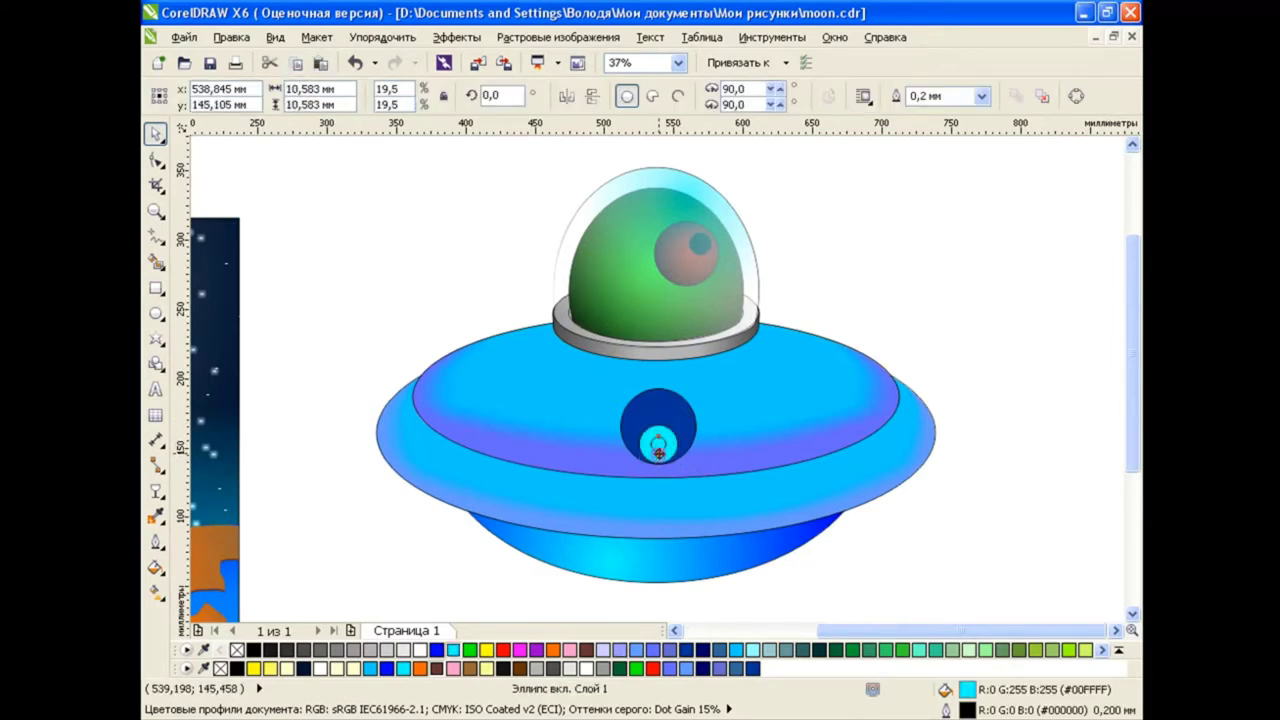
click(420, 650)
Blend the white, cyan and dark blue circles into one smoothly shaded sphere
scroll(655, 472, up, 2)
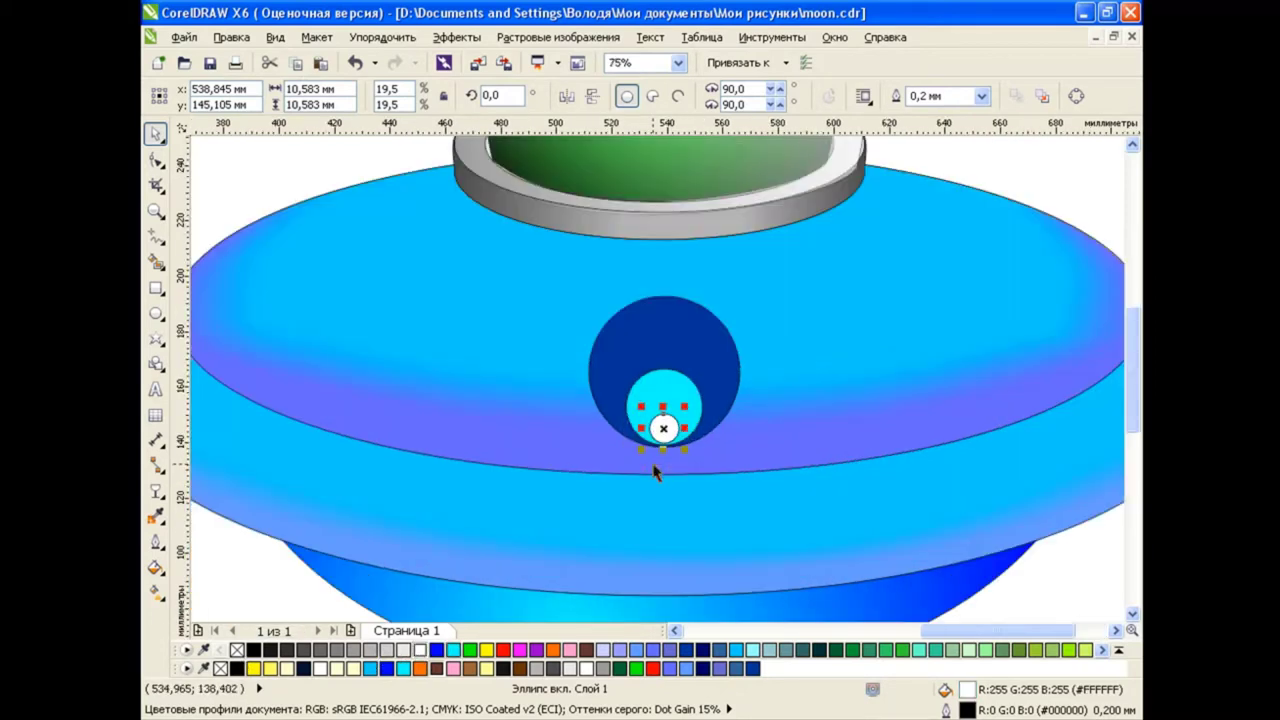
click(160, 515)
click(215, 491)
drag(663, 425, 678, 410)
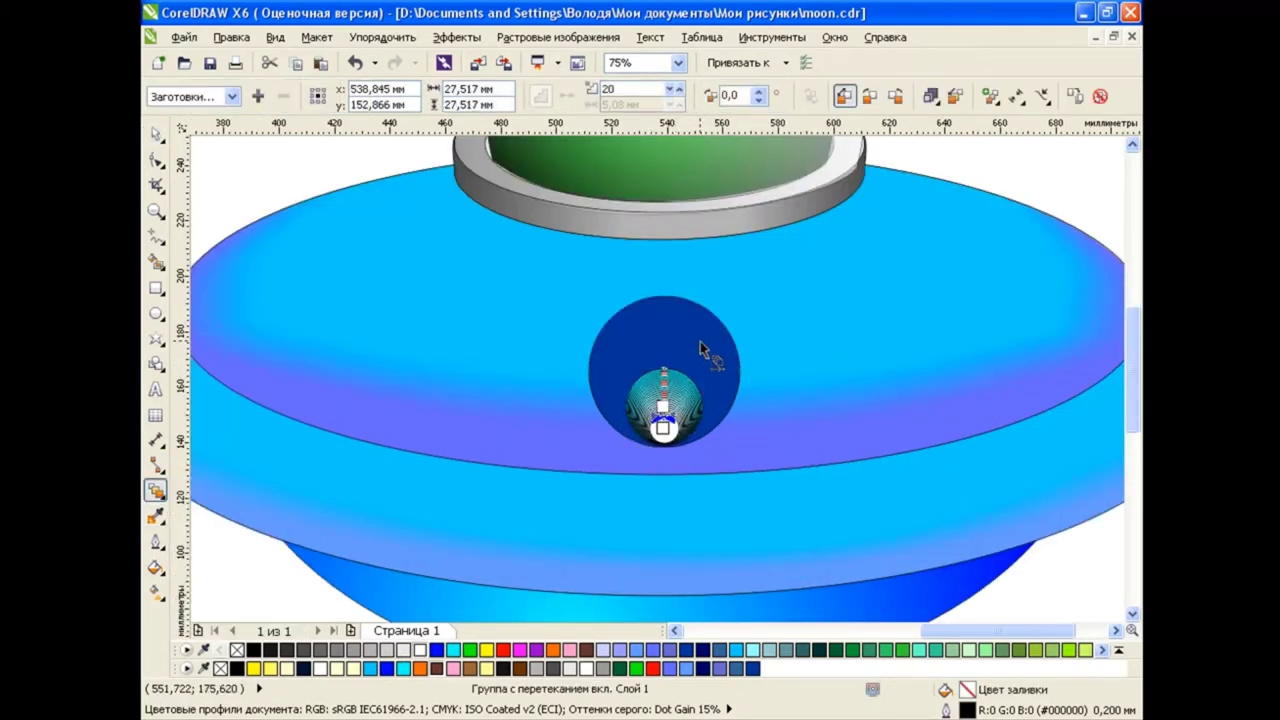
drag(701, 349, 697, 385)
text(50)
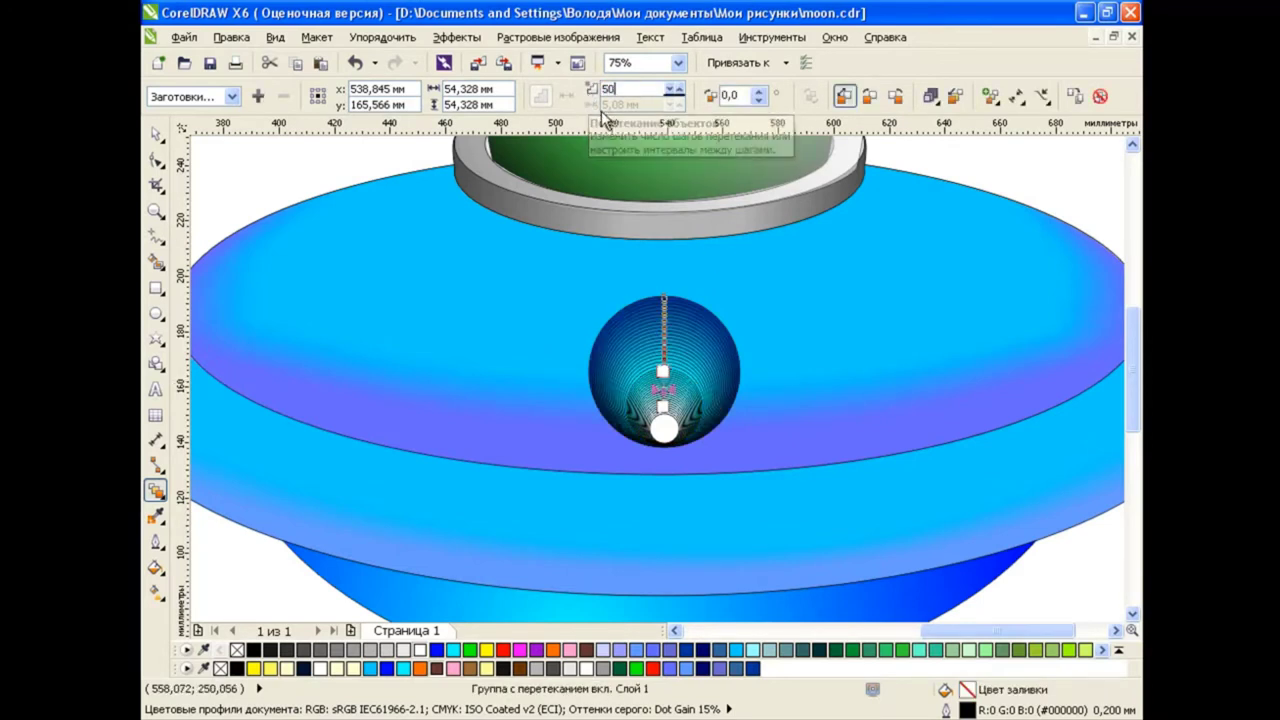
key(Return)
key(ctrl+k)
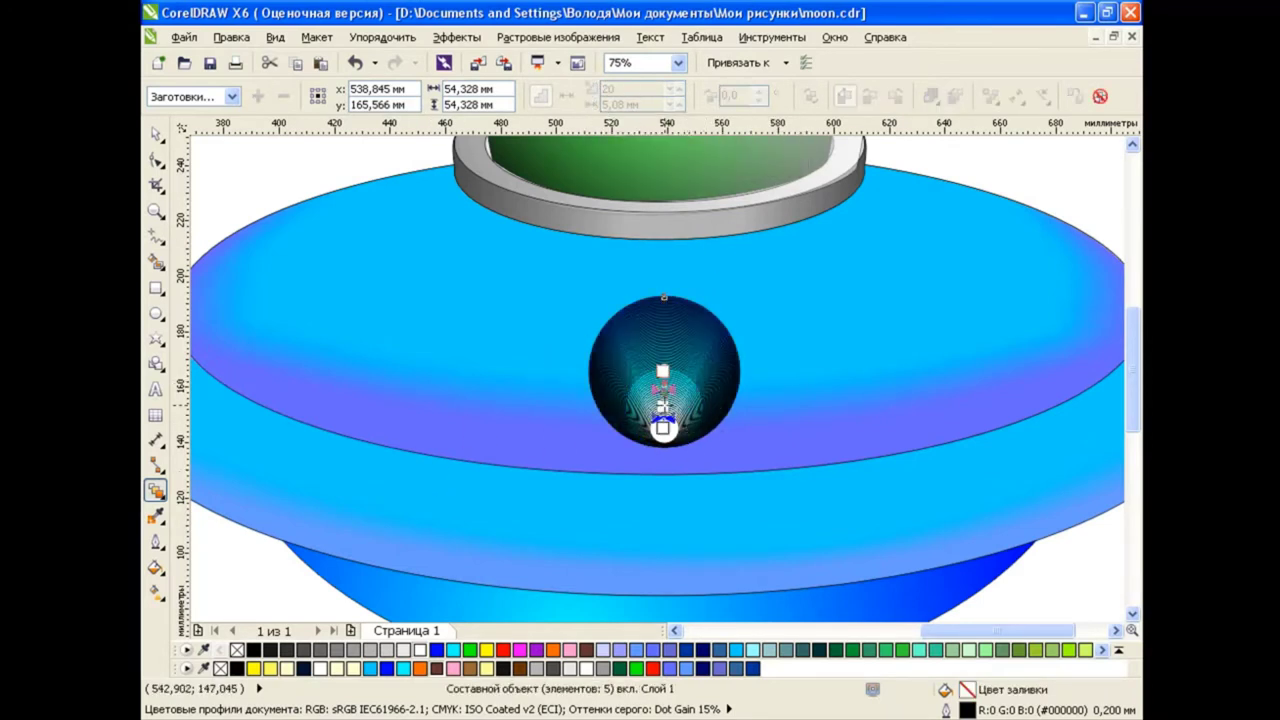
Remove the sphere's outline and flatten it into a squat oval porthole
click(155, 133)
right_click(237, 650)
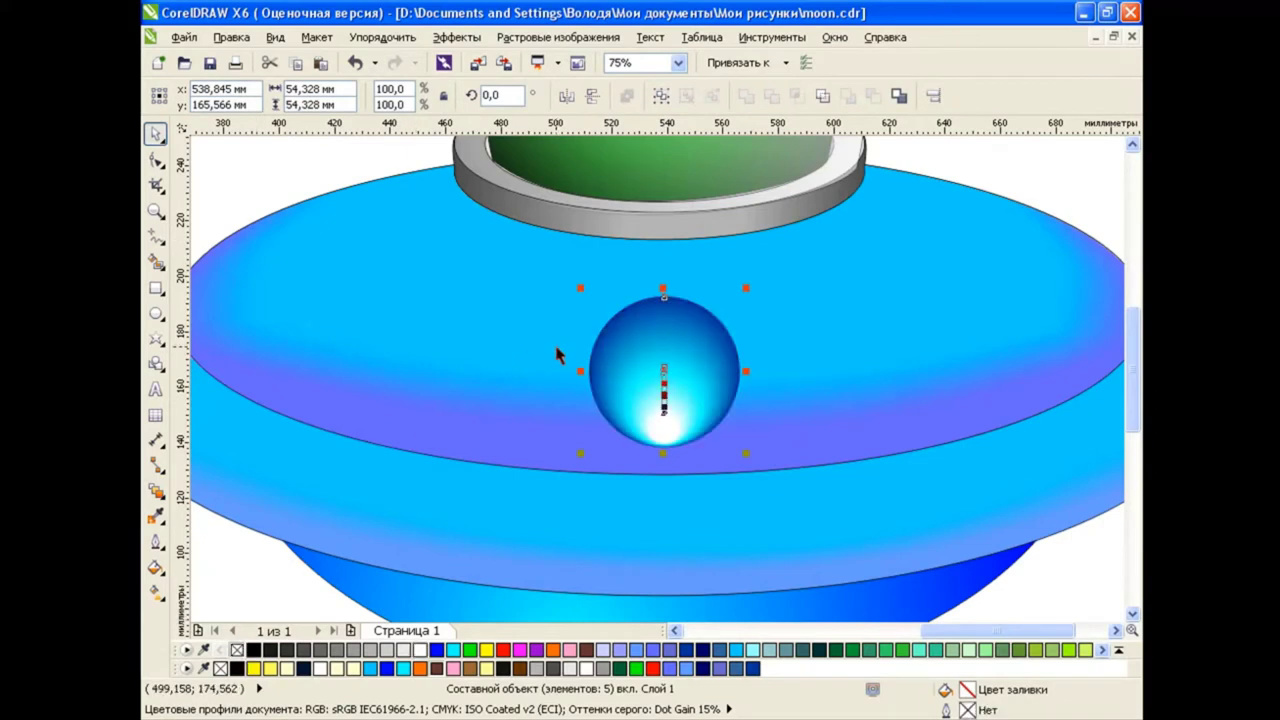
key(Escape)
scroll(445, 261, down, 2)
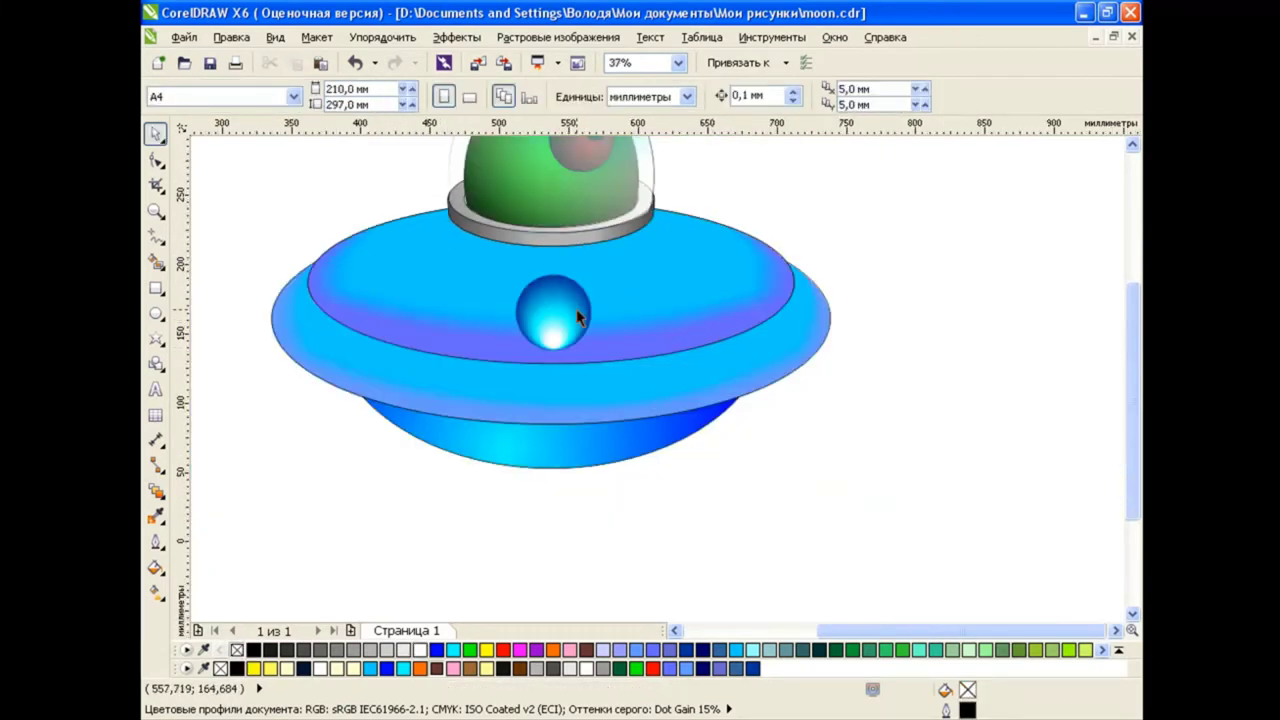
click(578, 317)
drag(553, 355, 553, 325)
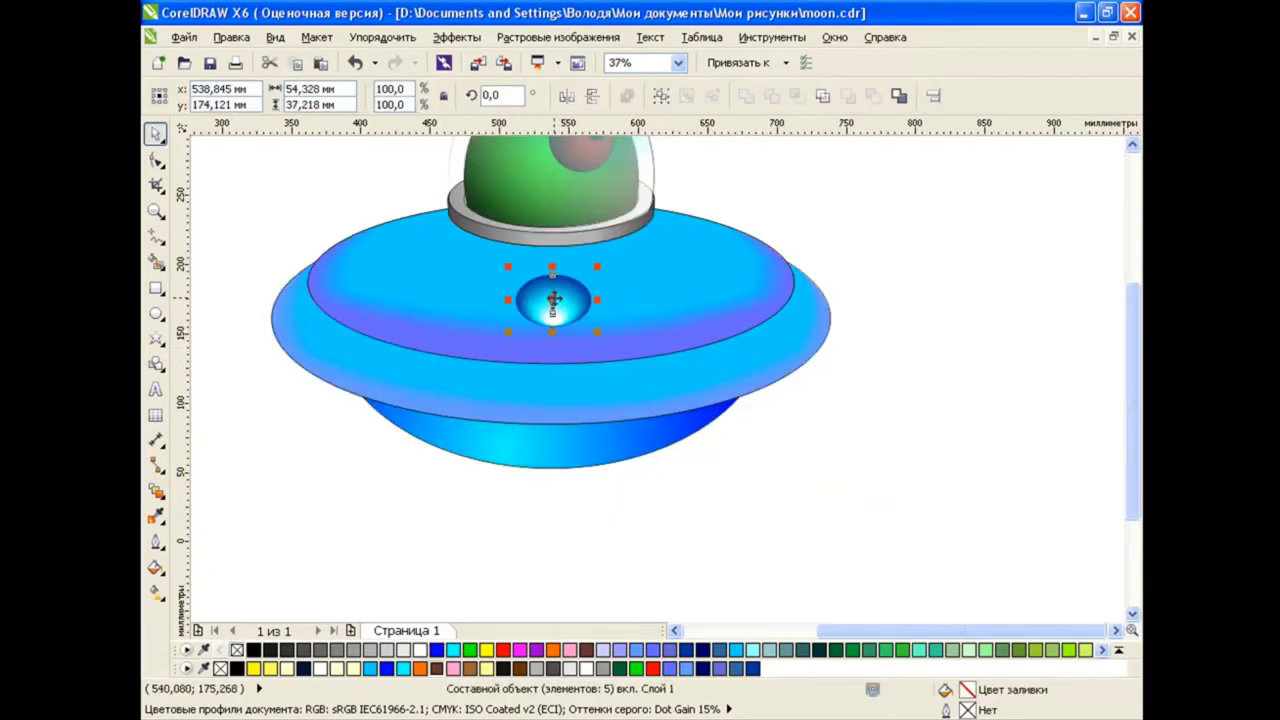
click(767, 425)
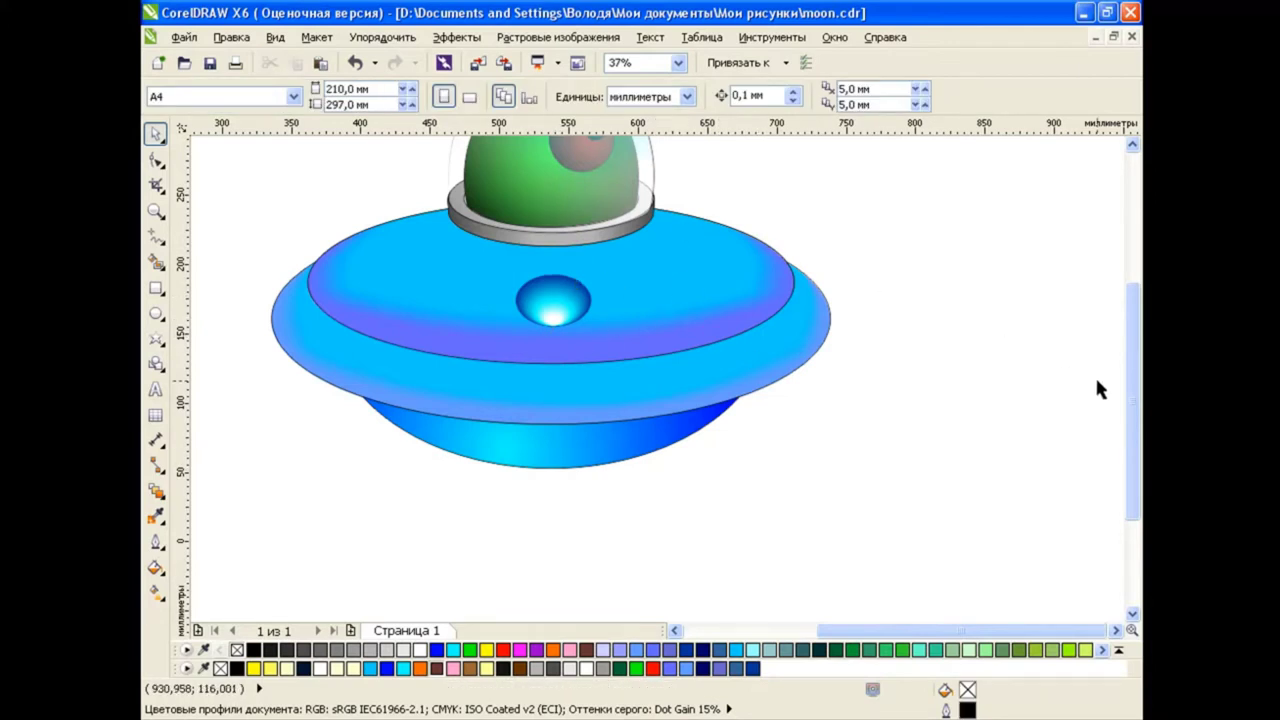
scroll(1100, 390, up, 3)
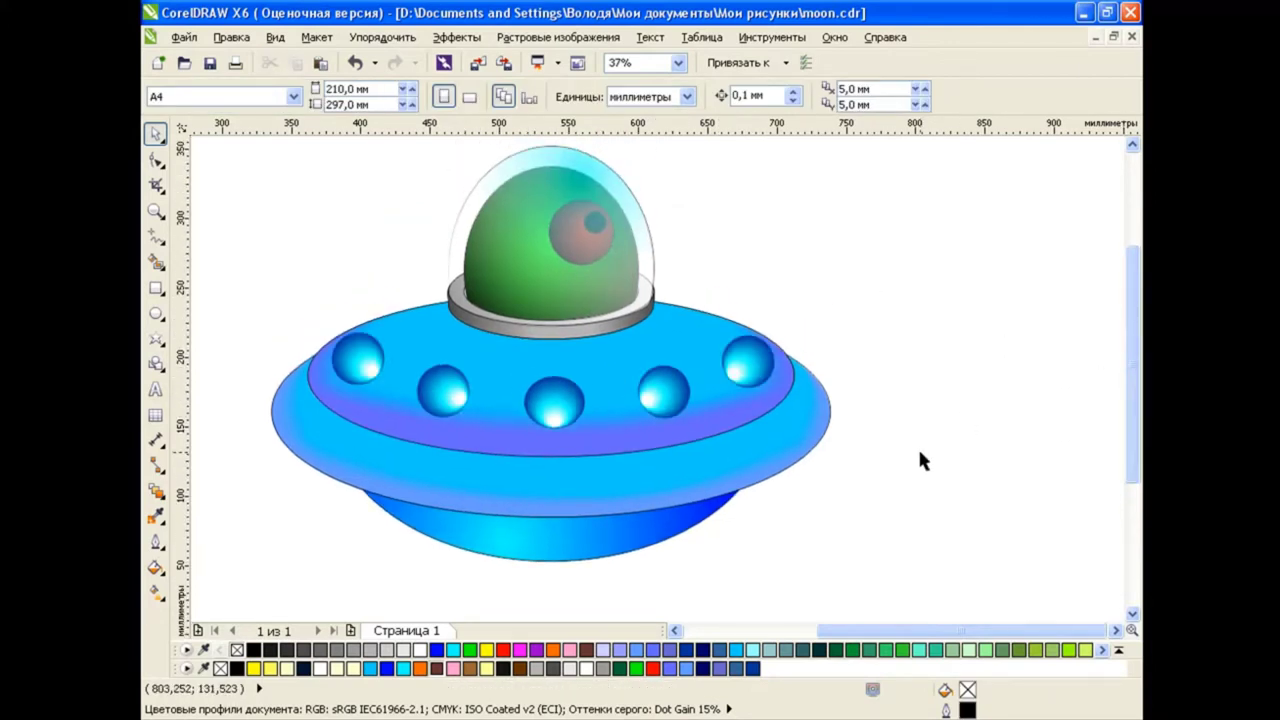
scroll(1000, 385, down, 1)
scroll(895, 373, down, 2)
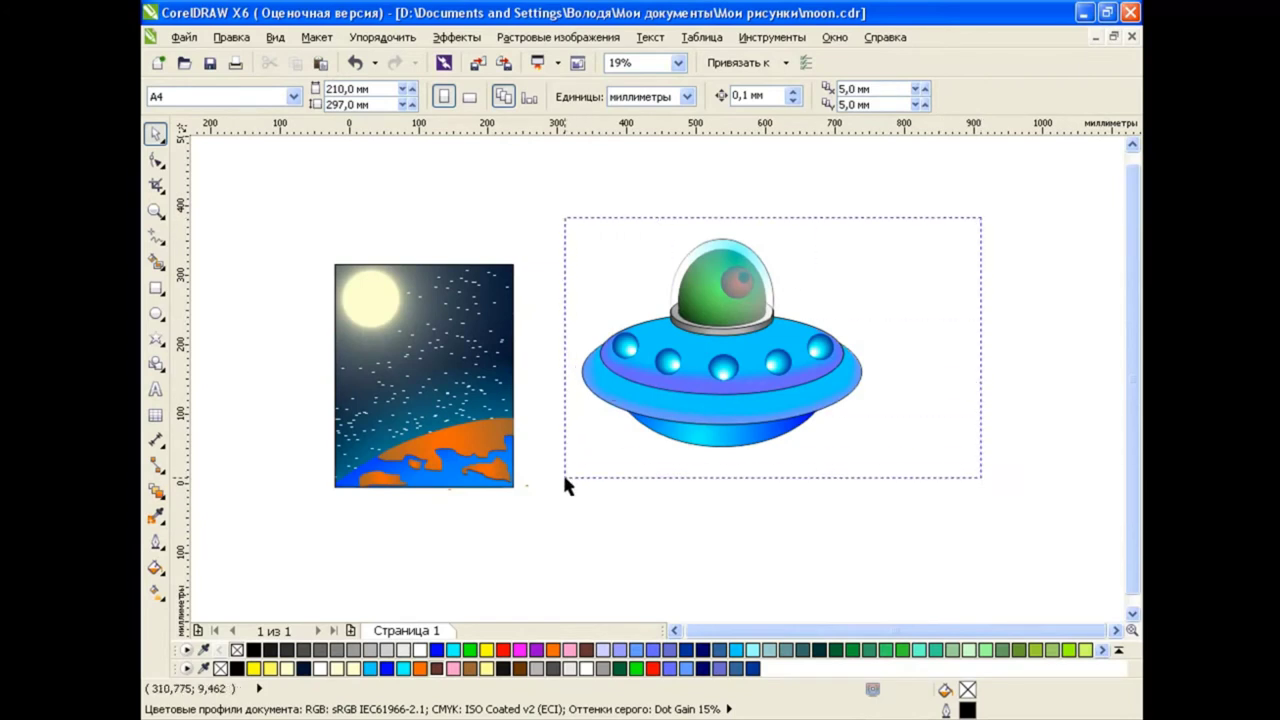
Group the UFO, remove its outlines, shrink it and move it onto the space picture
drag(980, 220, 561, 485)
click(661, 96)
right_click(237, 651)
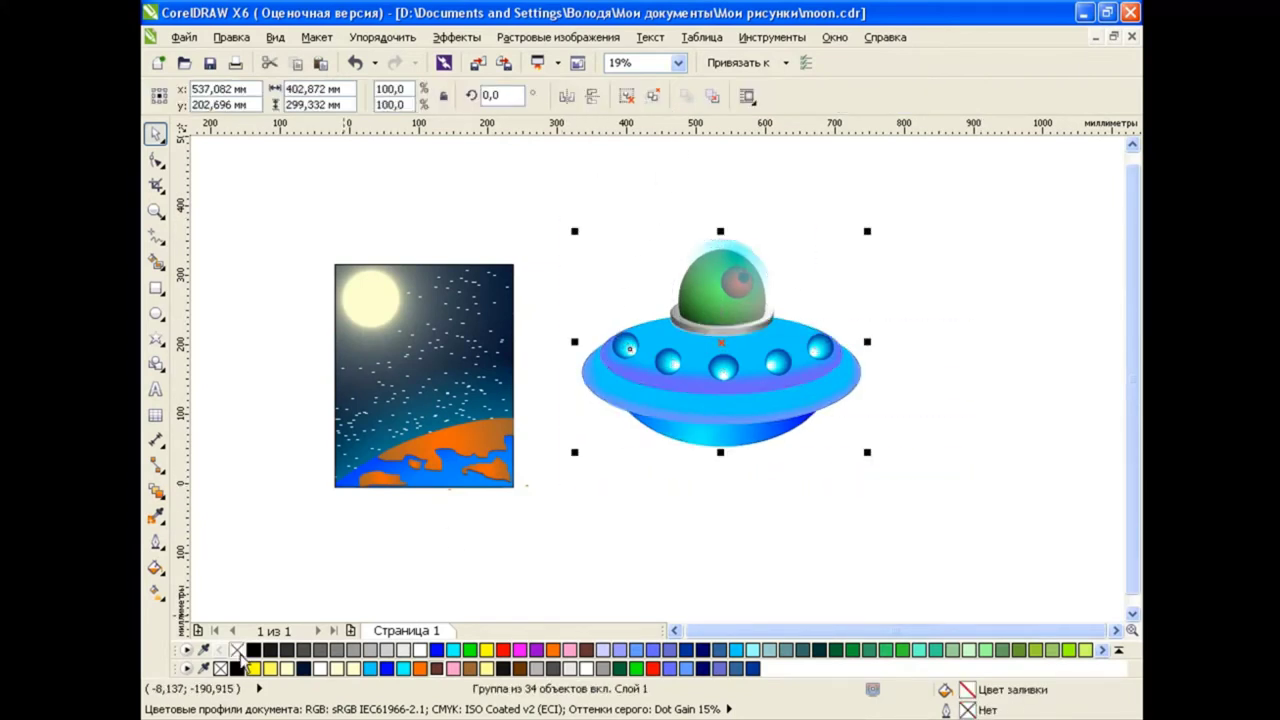
drag(867, 452, 683, 325)
drag(580, 300, 350, 437)
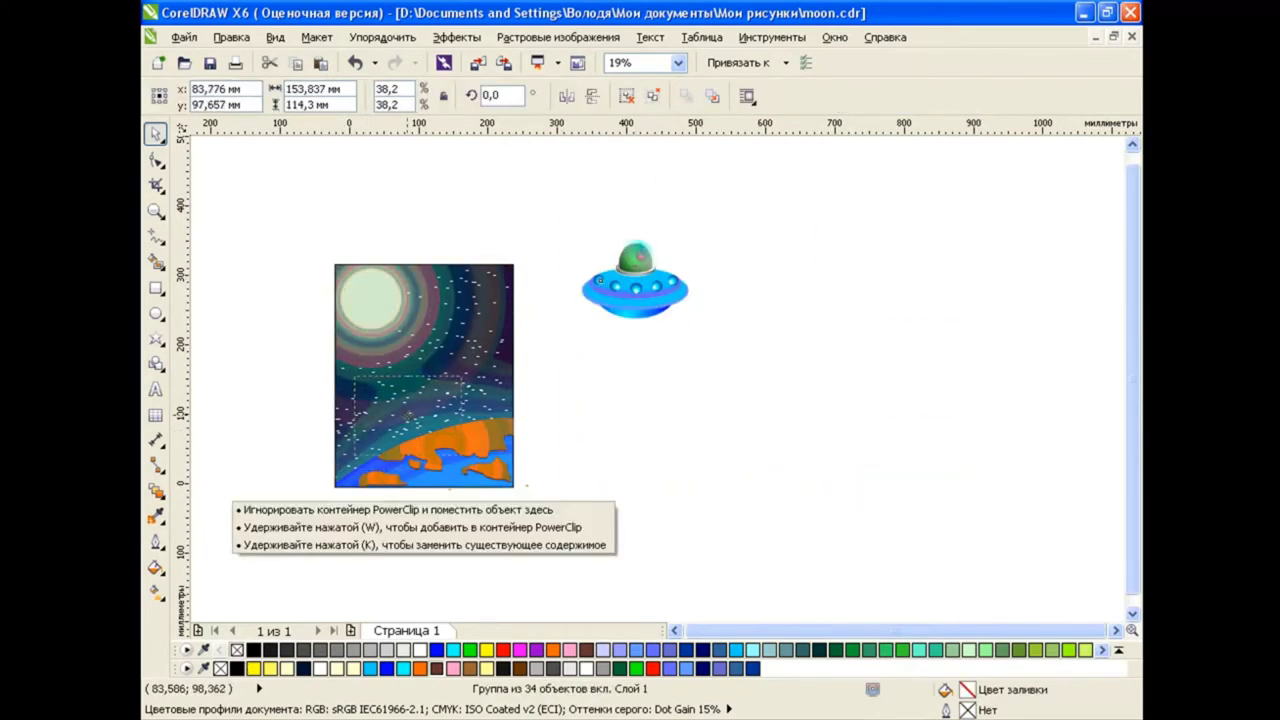
Tilt the UFO about 18°, shrink it further and place it above the planet
scroll(350, 437, up, 2)
click(592, 418)
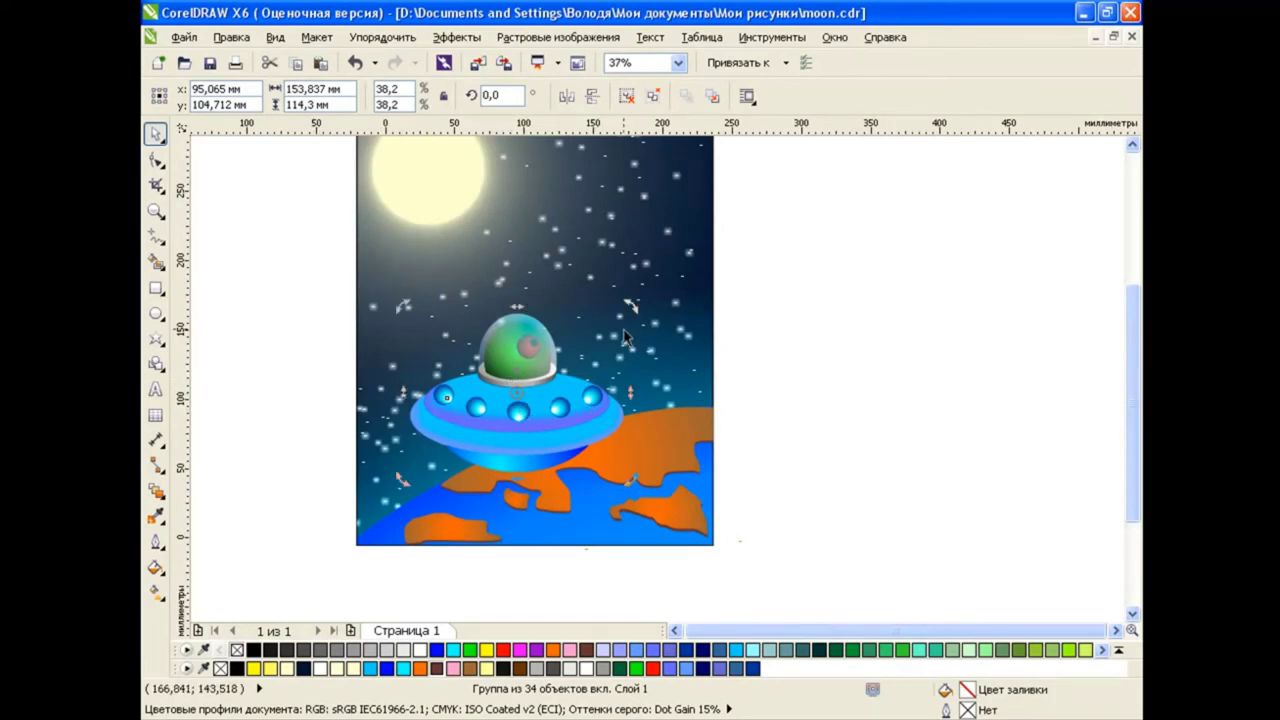
drag(606, 266, 606, 268)
drag(517, 400, 470, 350)
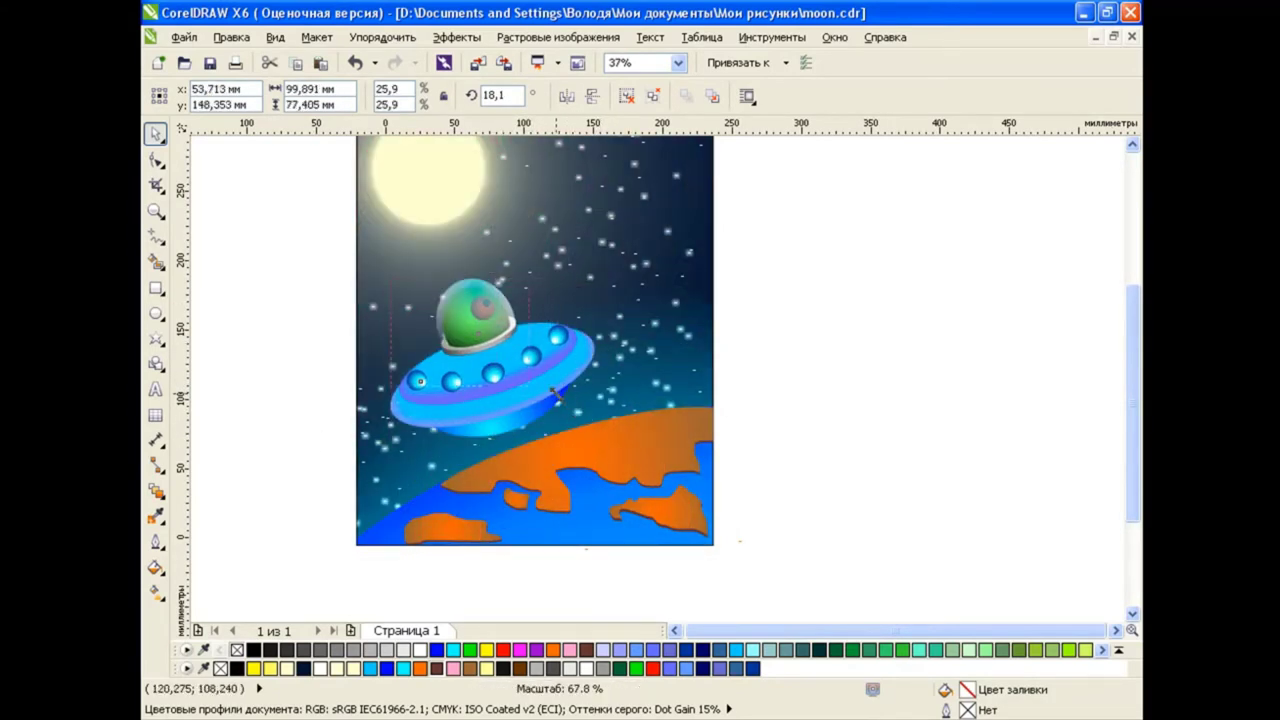
drag(600, 450, 520, 377)
drag(462, 328, 473, 361)
click(812, 388)
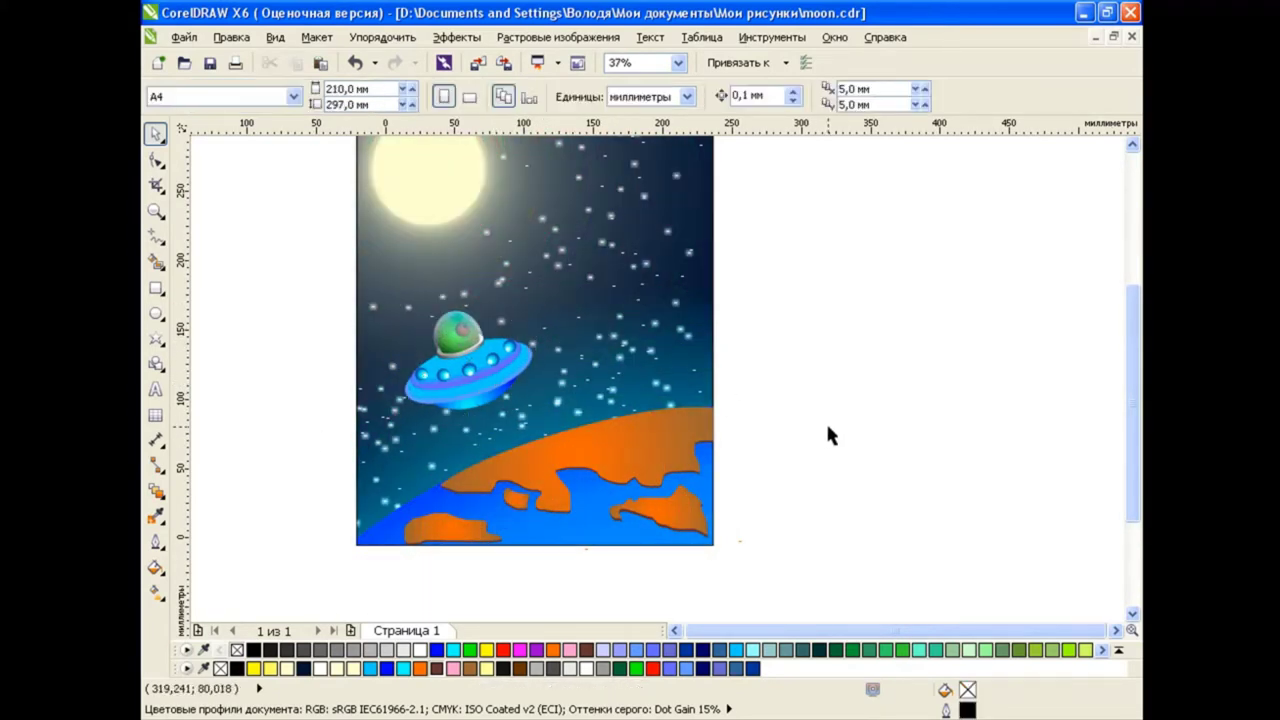
Make a red half-ellipse by Smart Filling an ellipse cut by a rectangle, then delete the helpers
key(F7)
drag(848, 264, 1122, 397)
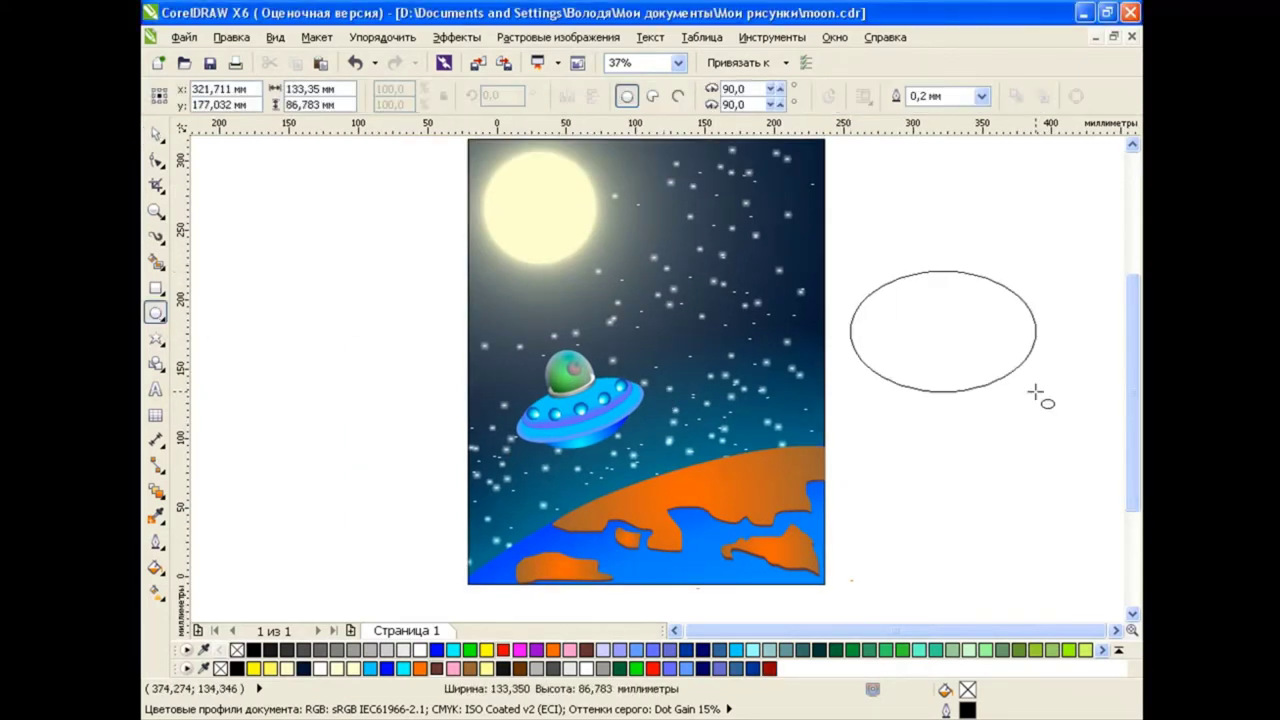
click(1116, 630)
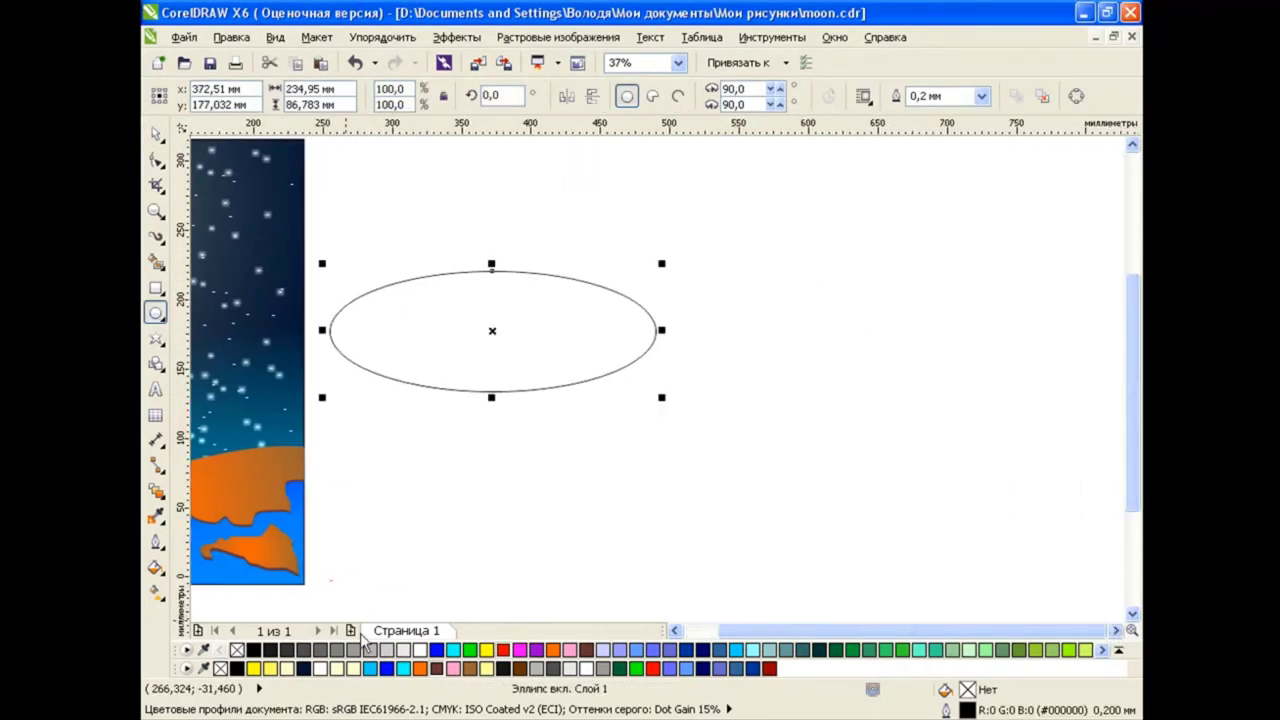
click(675, 630)
key(F6)
drag(641, 241, 828, 450)
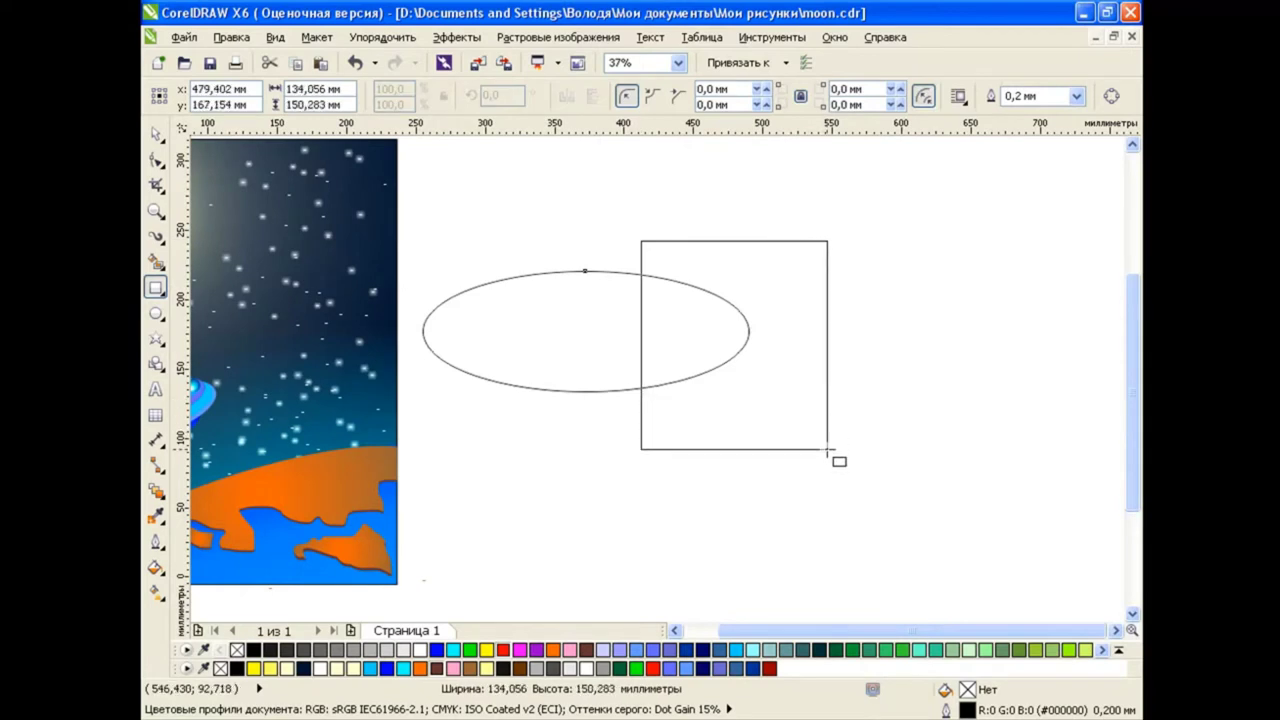
click(156, 262)
click(580, 323)
key(space)
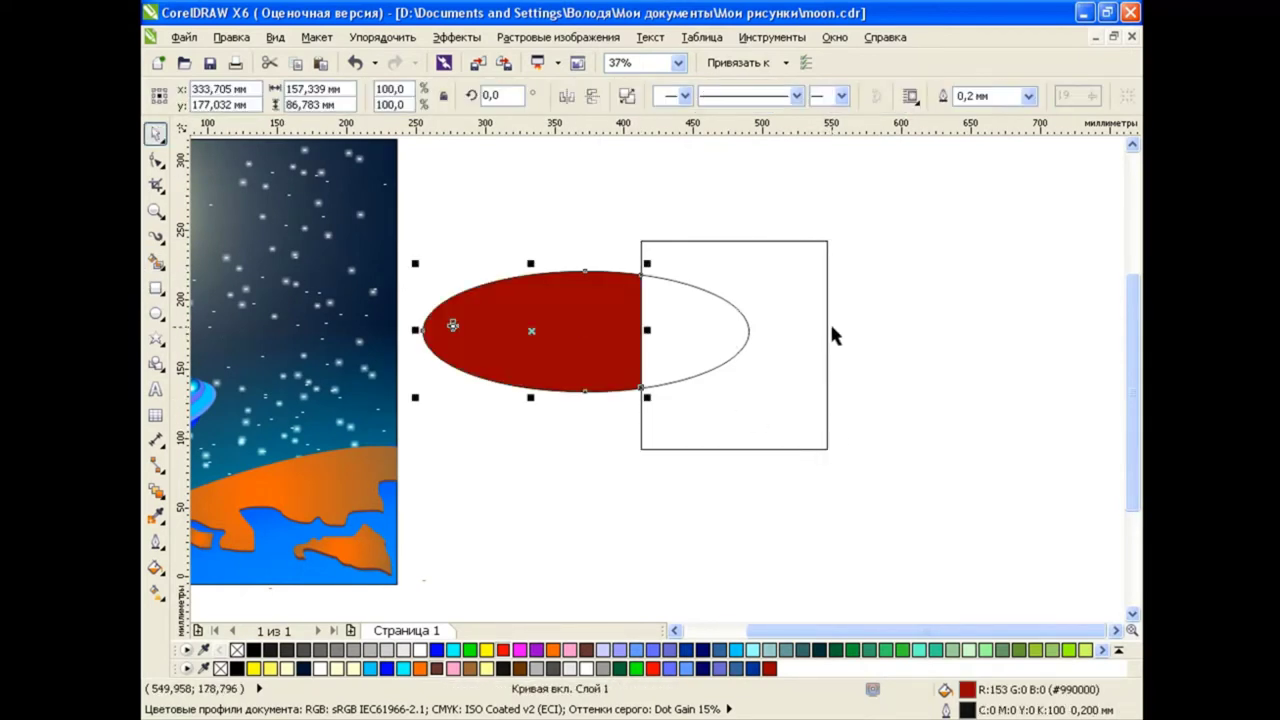
click(826, 321)
key(Delete)
Draw a rectangle against the red half-ellipse's flat end
key(F6)
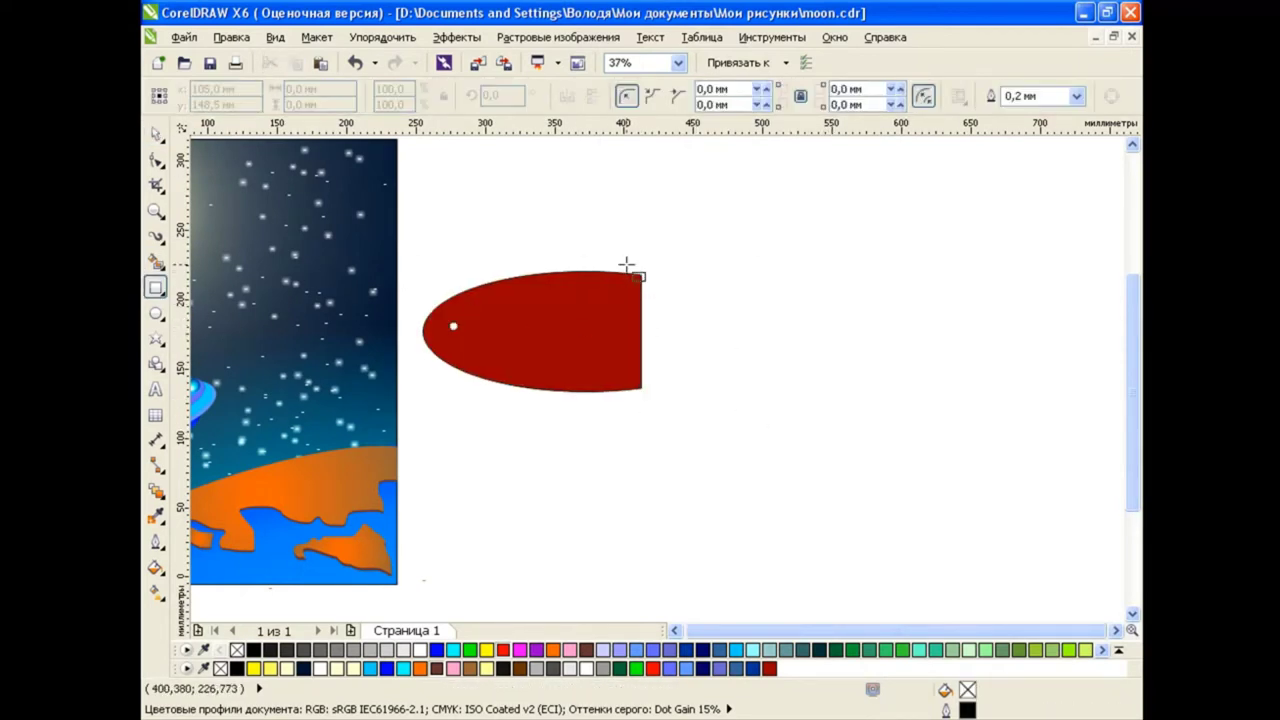
mouse_move(642, 274)
mouse_down()
mouse_move(760, 389)
mouse_move(728, 389)
mouse_up()
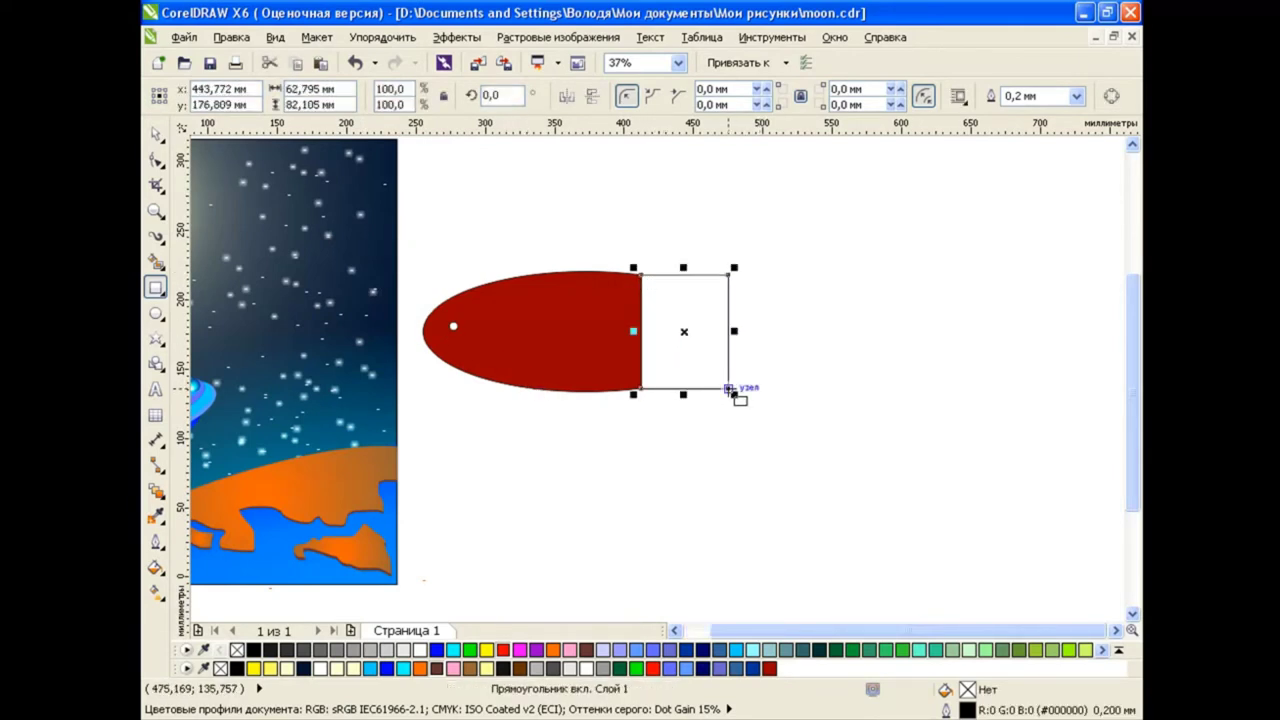
click(150, 135)
click(466, 334)
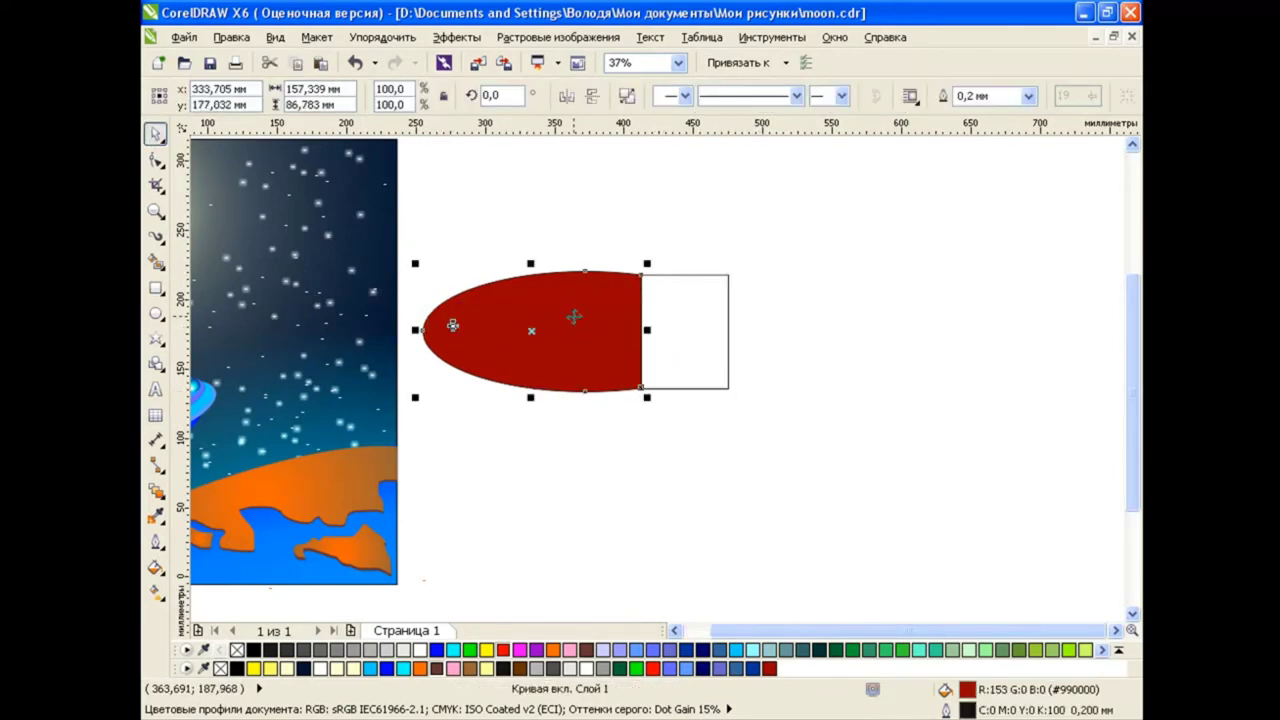
Move the rocket right and turn a small rectangle above it into a triangular fin
shift+click(692, 344)
drag(692, 344, 845, 347)
click(903, 311)
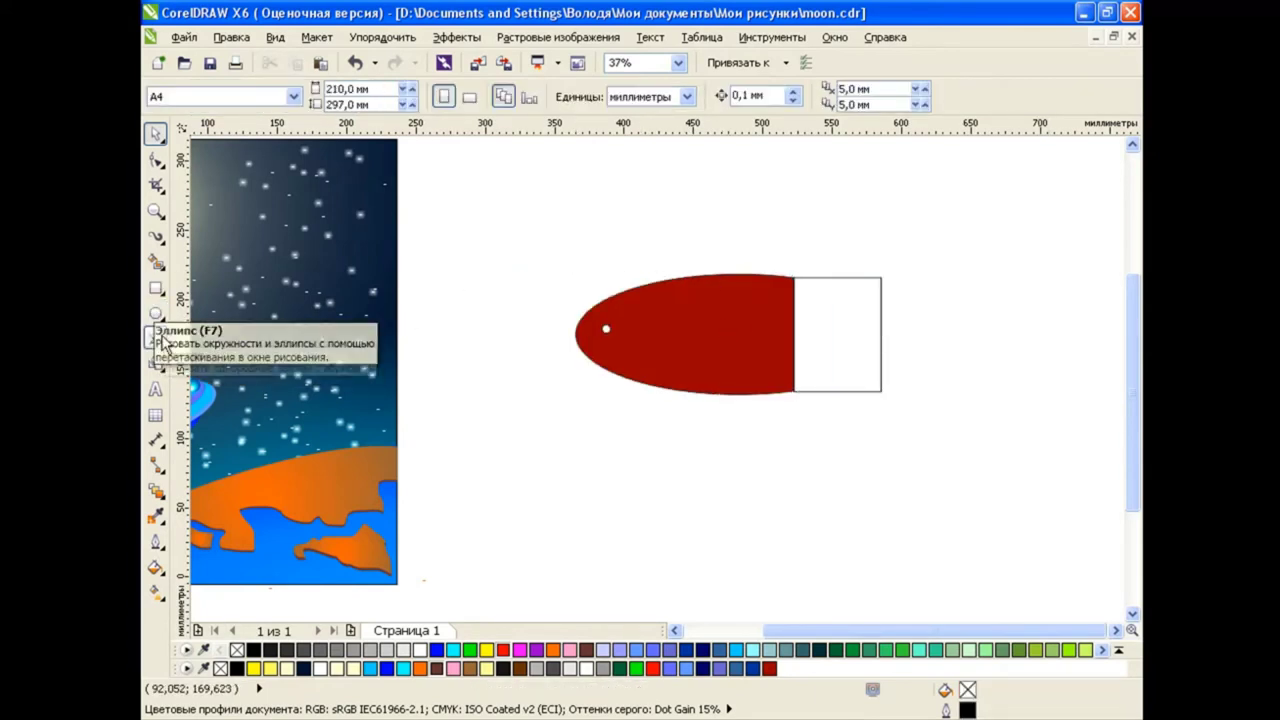
click(155, 287)
drag(794, 276, 881, 237)
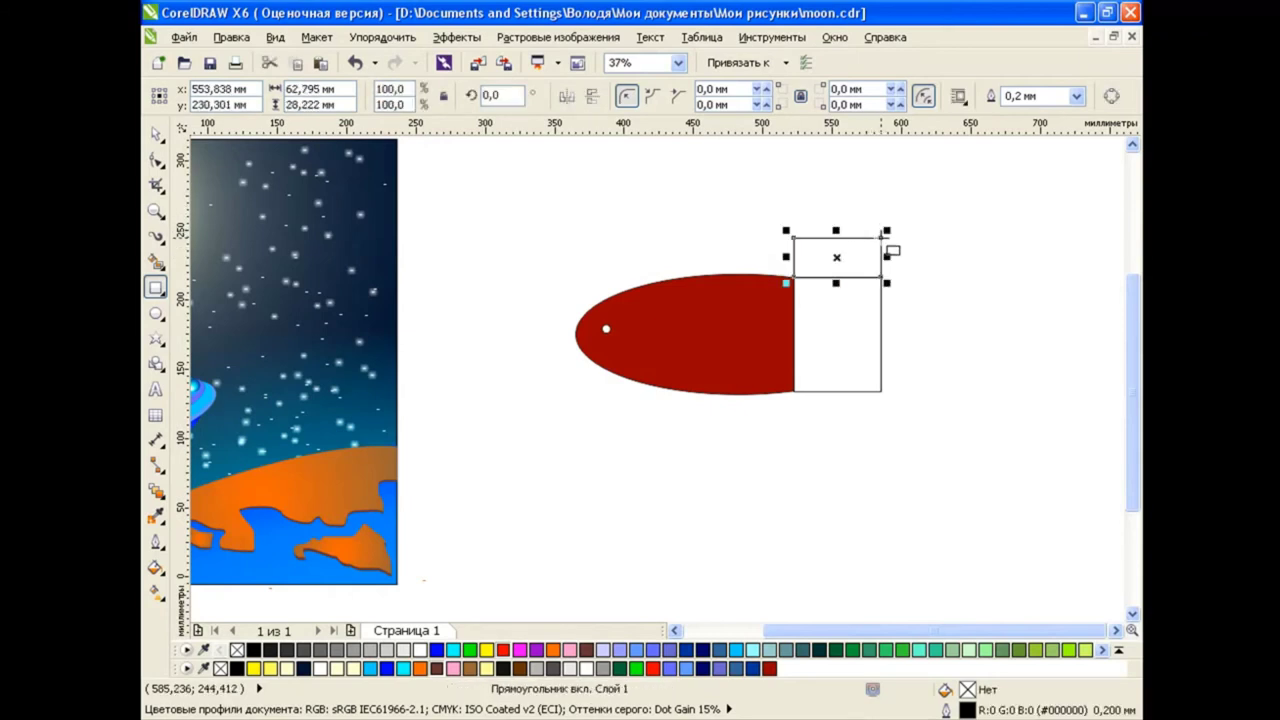
key(ctrl+q)
key(space)
click(155, 160)
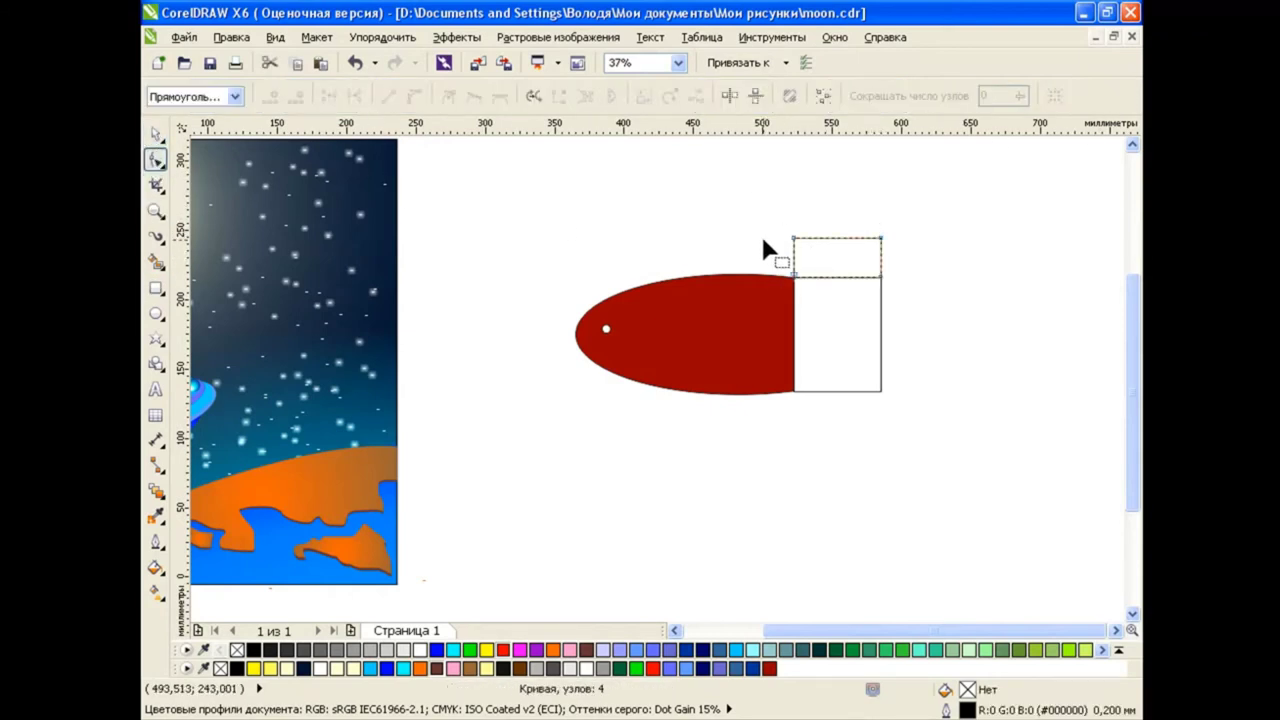
click(794, 237)
key(Delete)
Place a vertically mirrored copy of the fin below the rectangle
click(155, 133)
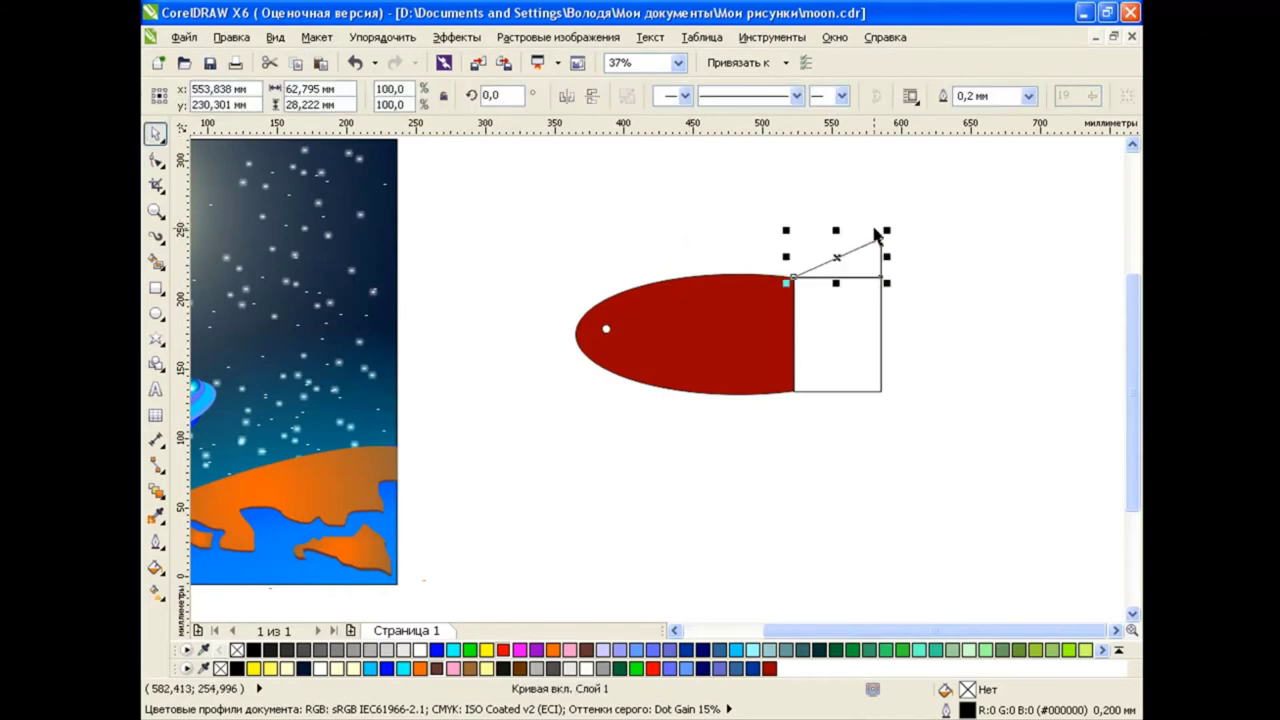
click(295, 63)
key(ctrl+v)
click(592, 95)
drag(823, 265, 840, 398)
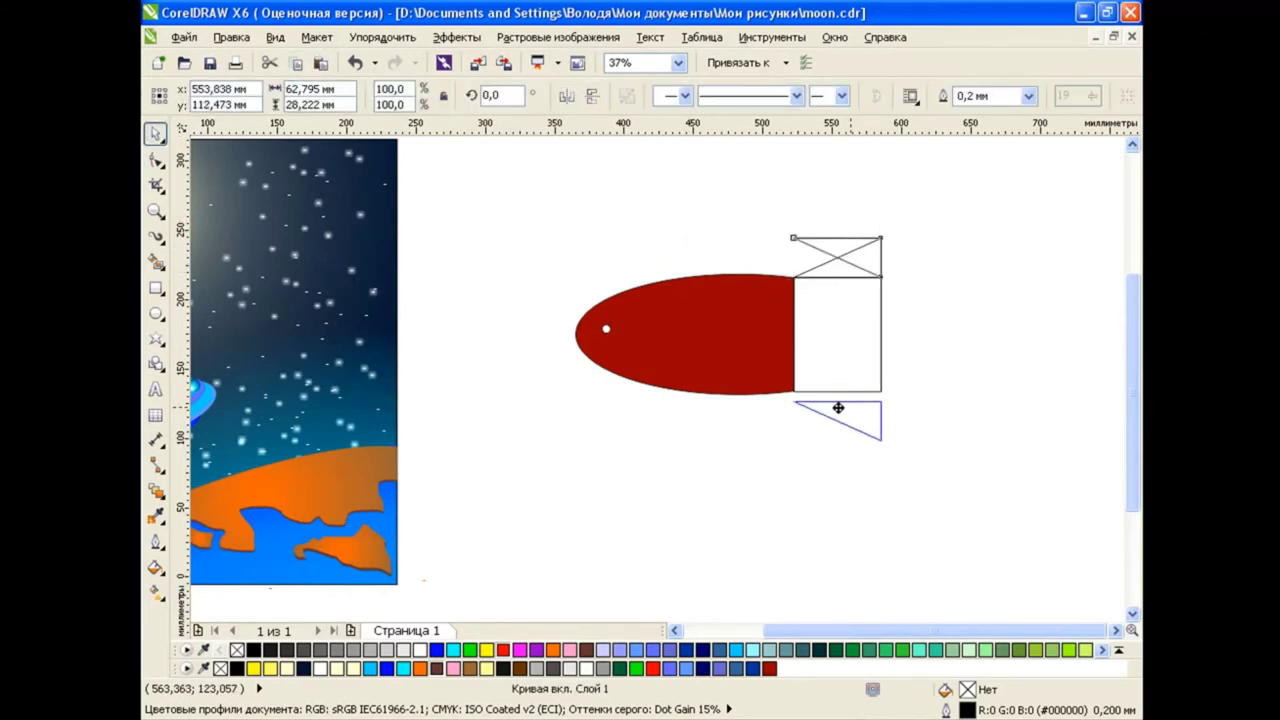
click(935, 388)
click(742, 284)
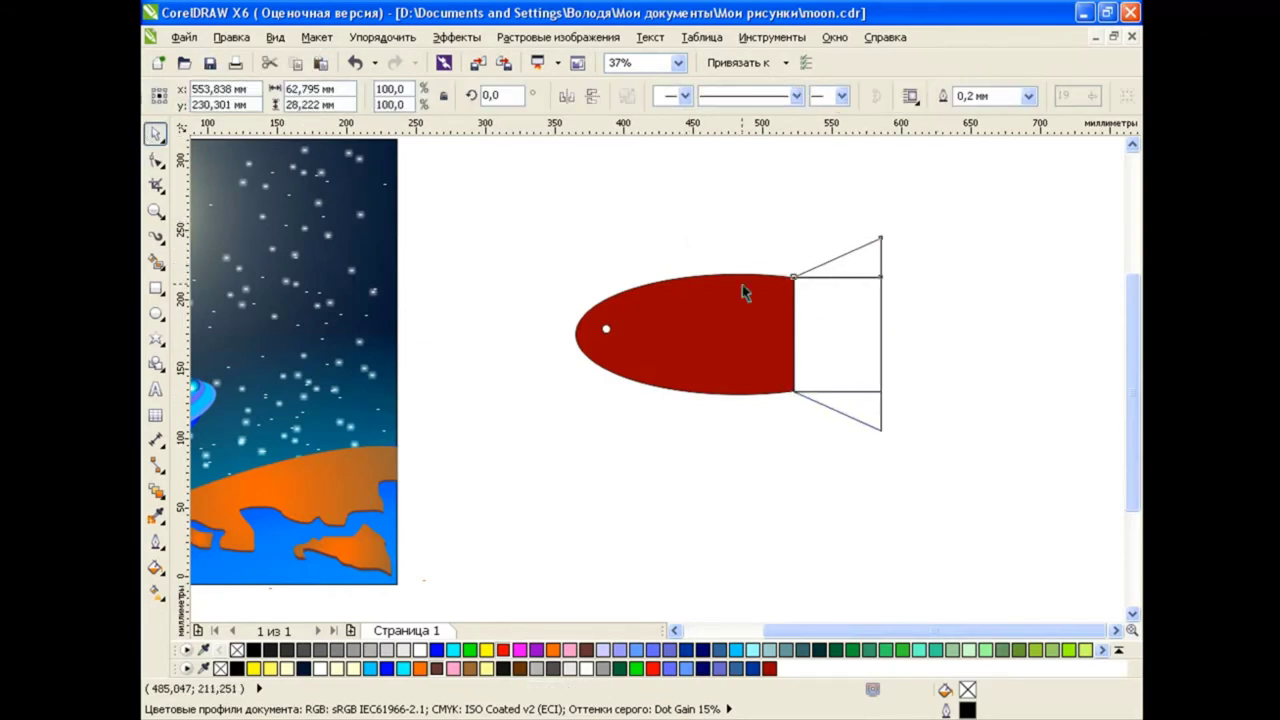
click(558, 415)
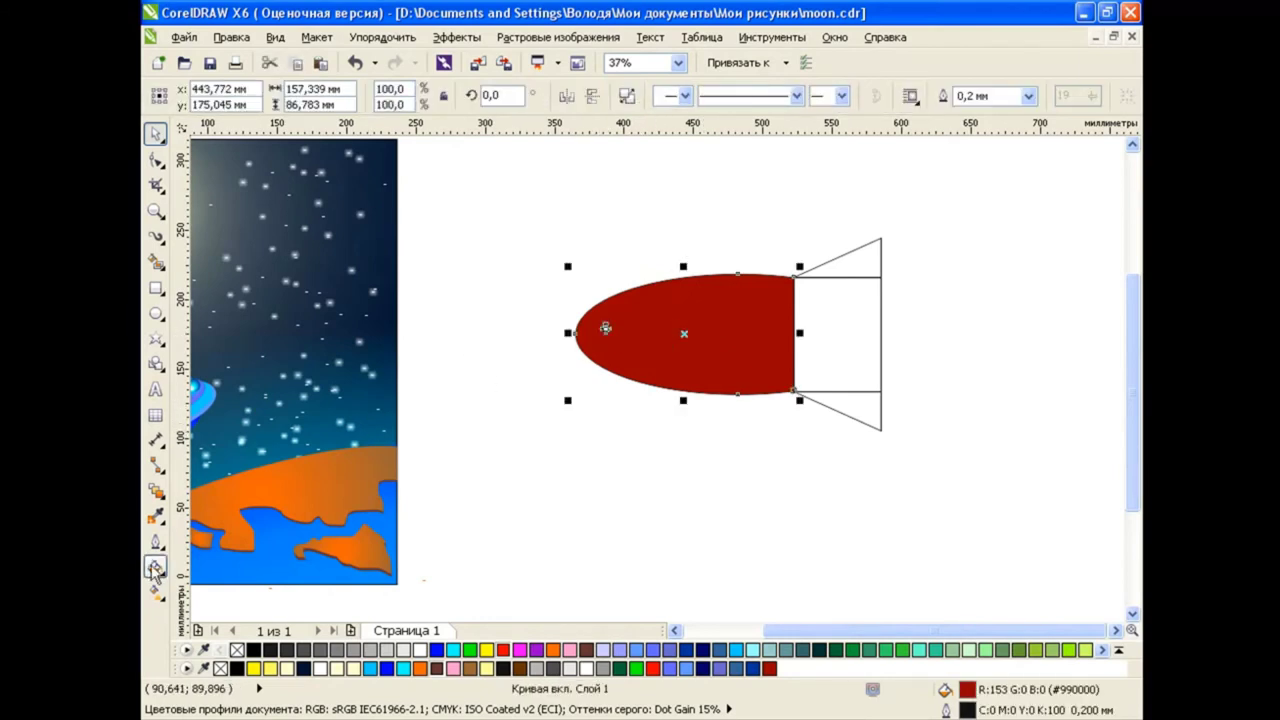
click(563, 482)
scroll(622, 322, up, 3)
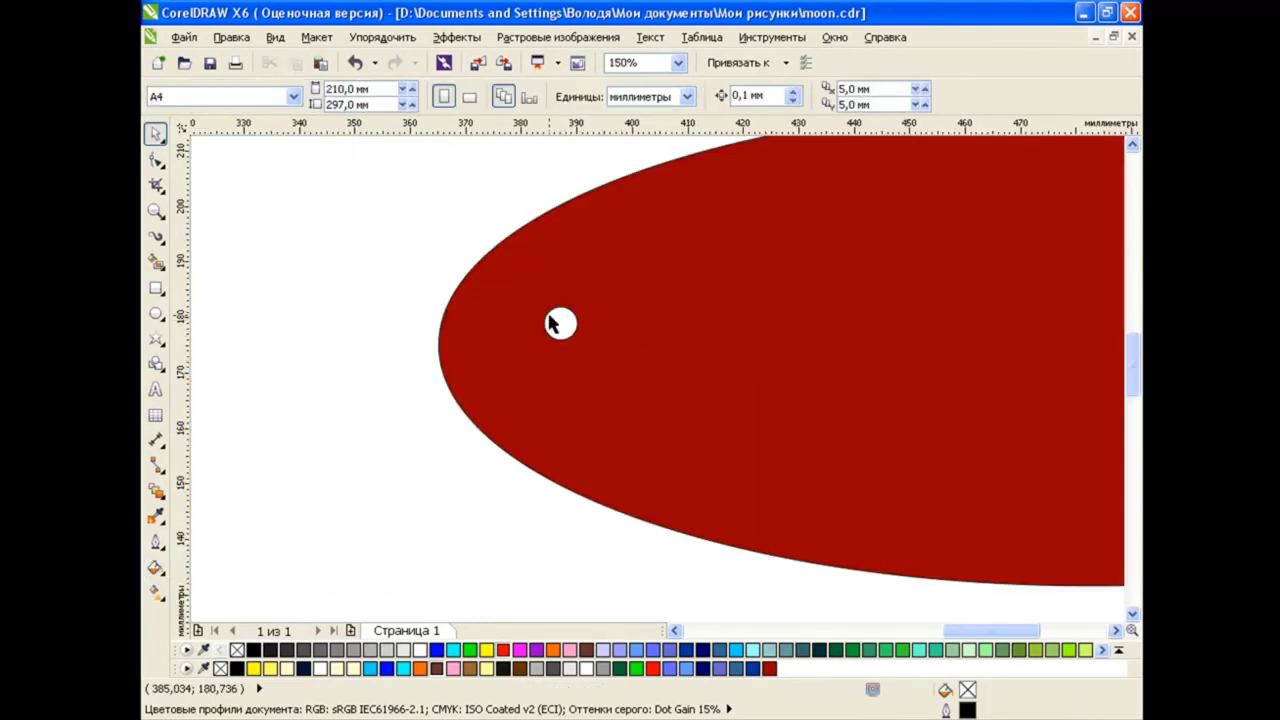
Smart Fill the white dot inside the body peach and combine it with the red body
click(155, 261)
click(402, 96)
click(388, 150)
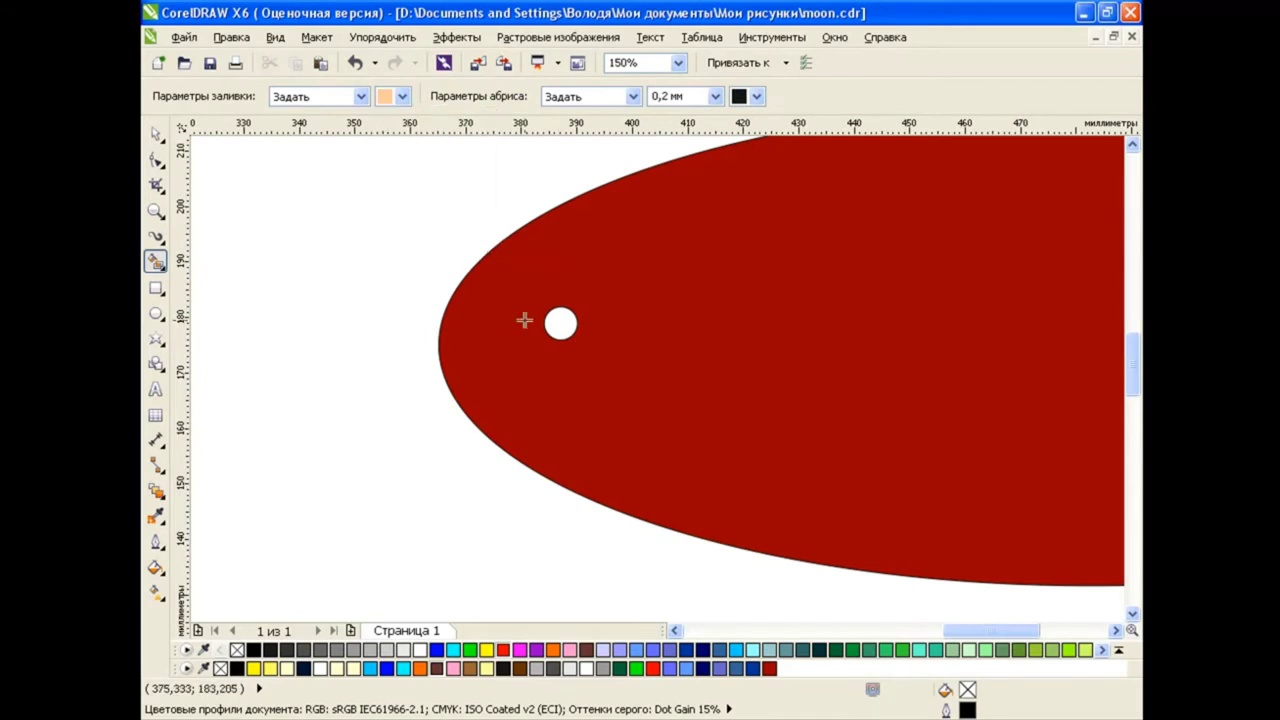
click(560, 323)
key(space)
key(ctrl+a)
key(ctrl+l)
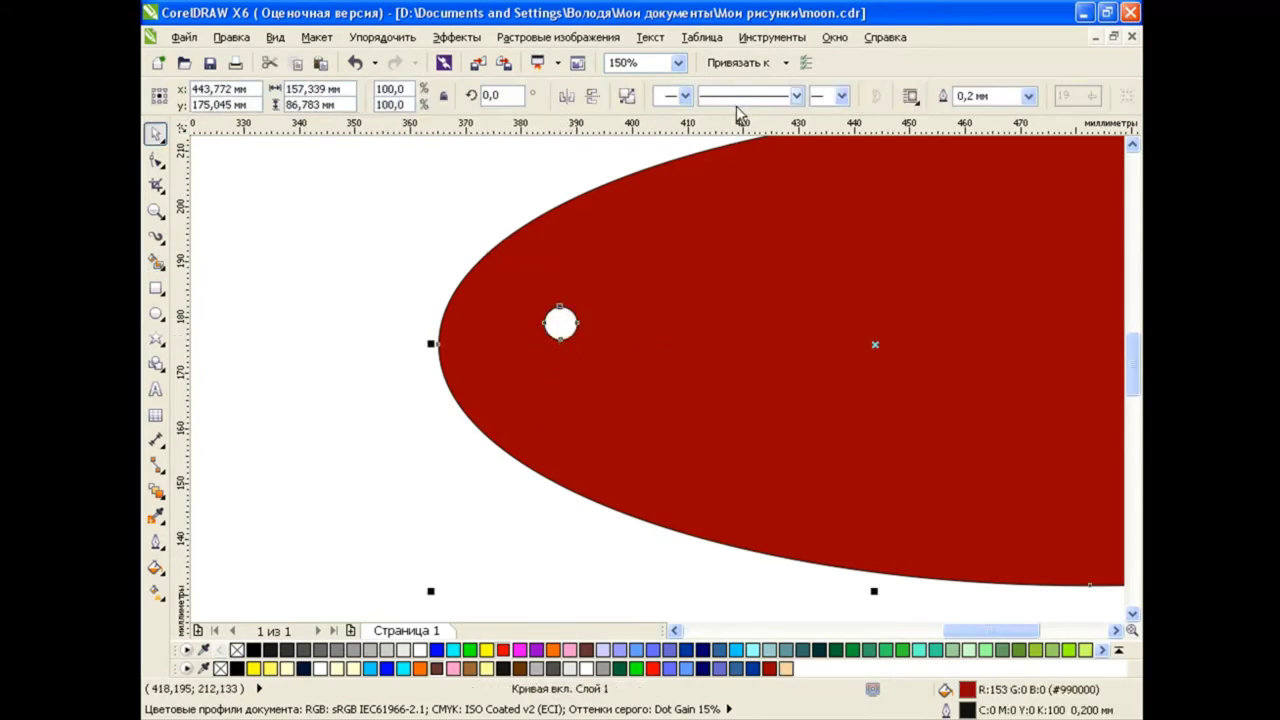
click(508, 540)
Delete the hole's nodes so the red nose is solid
key(ctrl+a)
click(155, 160)
drag(529, 277, 620, 380)
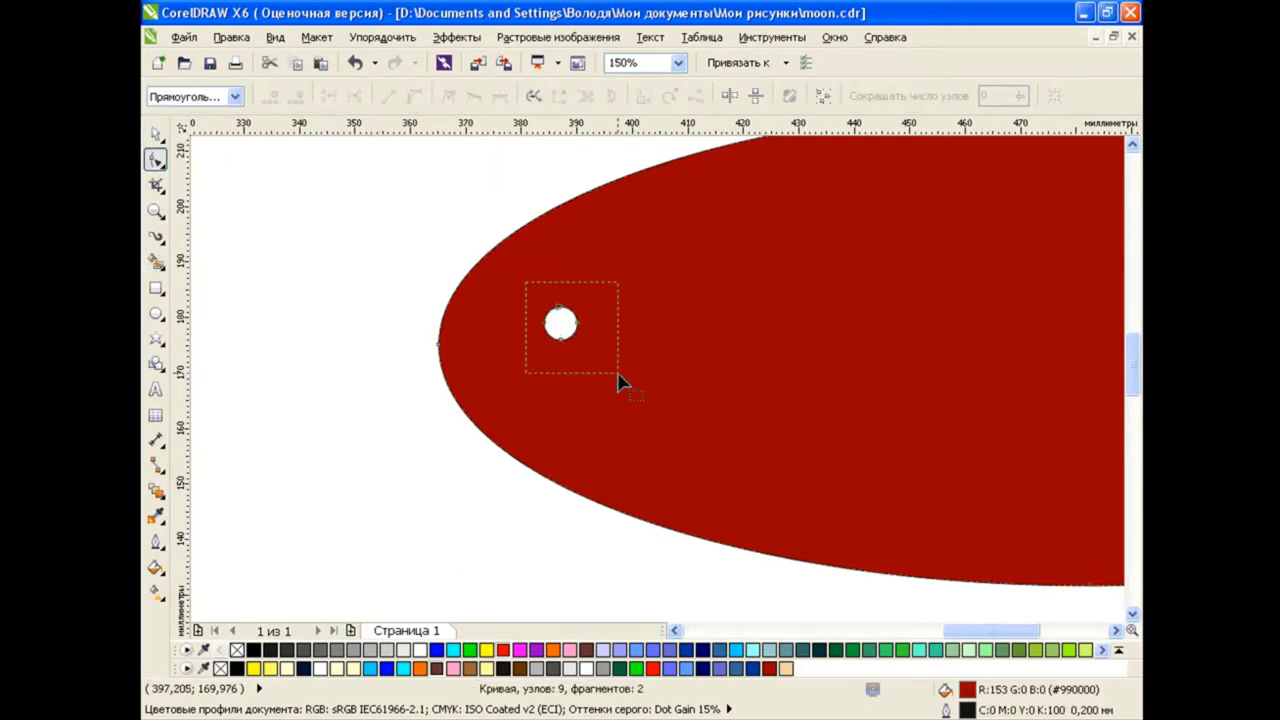
key(Delete)
key(space)
click(306, 263)
scroll(737, 360, down, 1)
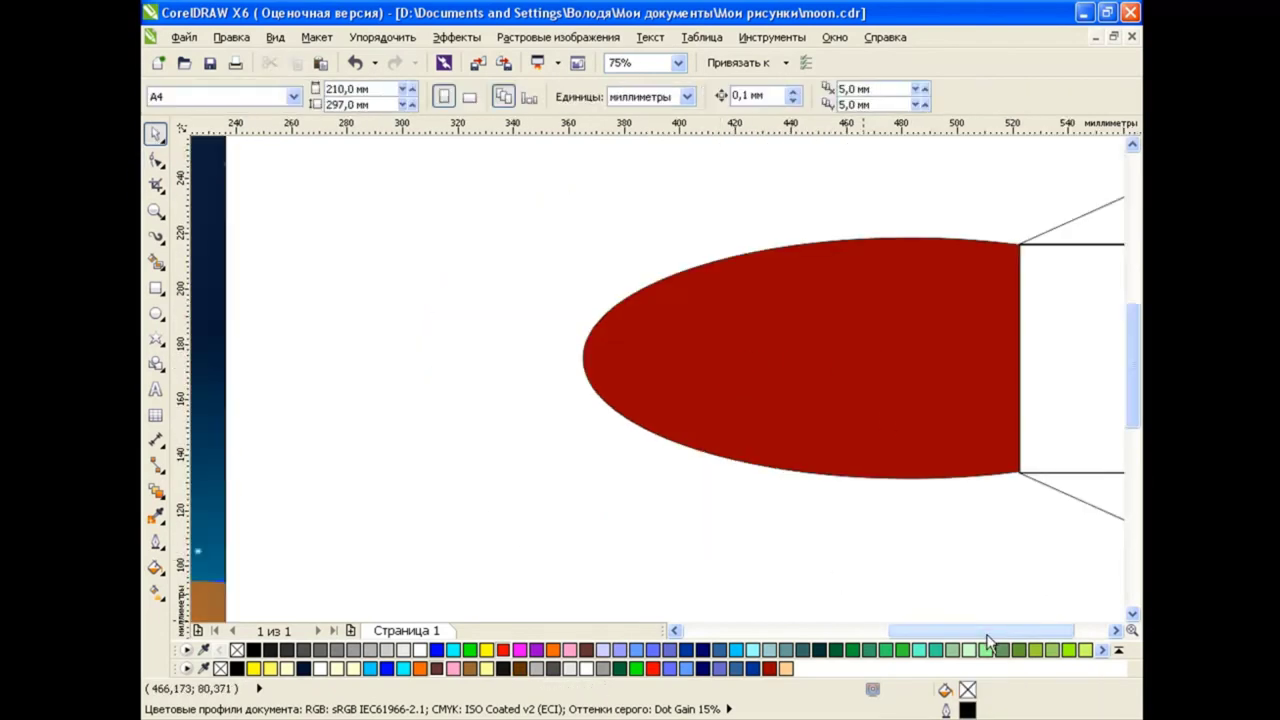
Give the rocket nose a custom black-to-grey radial fountain fill
scroll(697, 385, right, 2)
click(697, 385)
key(F11)
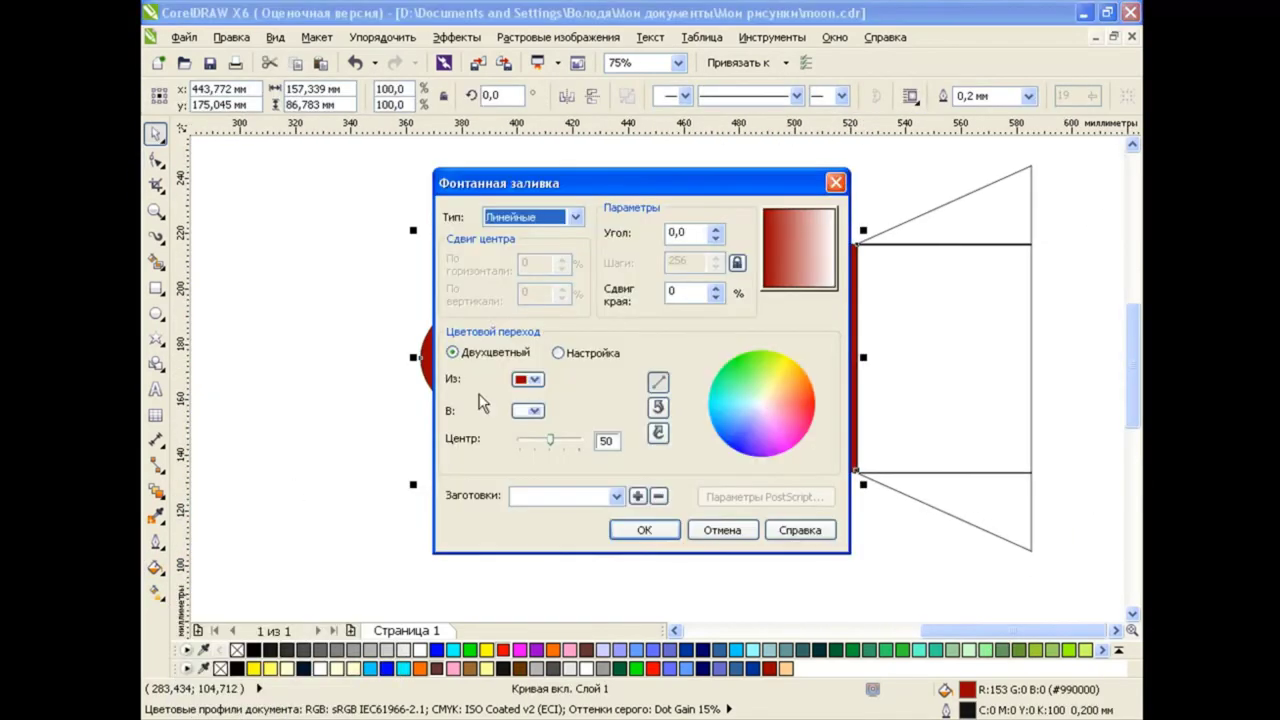
click(575, 217)
click(553, 248)
click(558, 352)
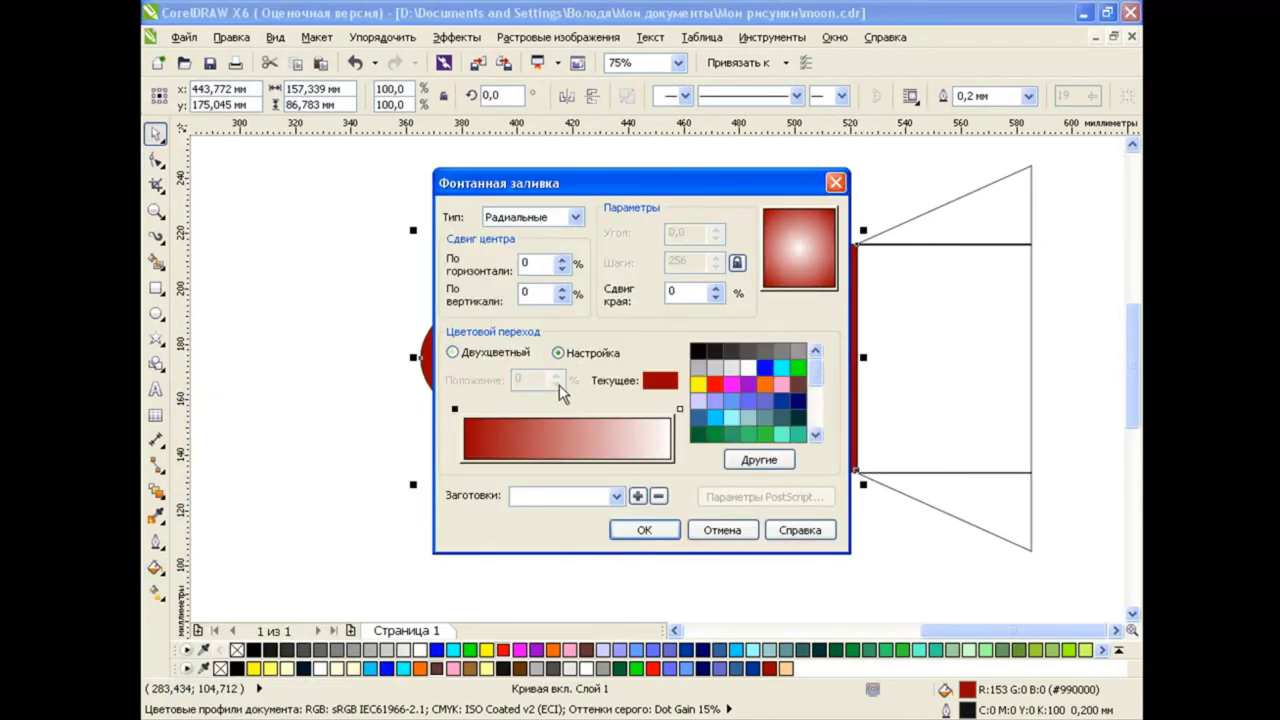
click(697, 350)
click(680, 409)
click(731, 367)
click(644, 530)
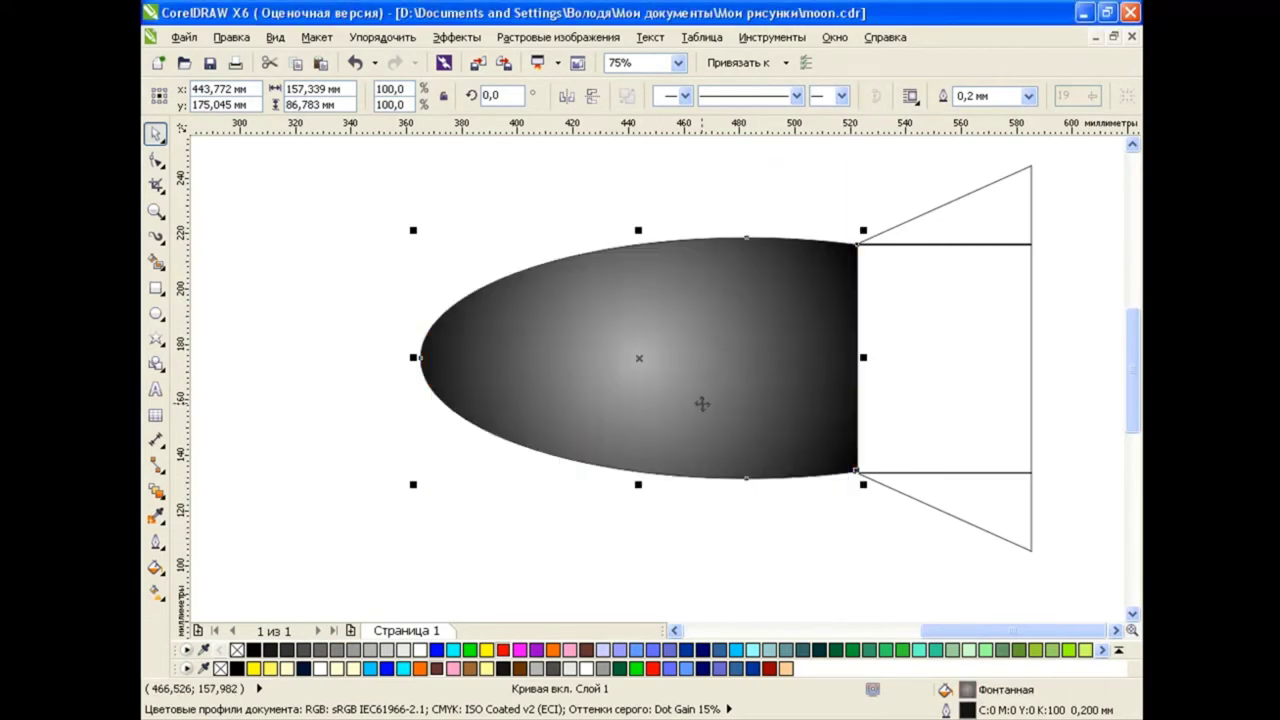
Reshape the nose gradient by moving its highlight up-left and pulling its edge inward
key(g)
drag(638, 357, 546, 310)
mouse_move(757, 357)
mouse_down()
mouse_move(597, 312)
mouse_move(649, 329)
mouse_up()
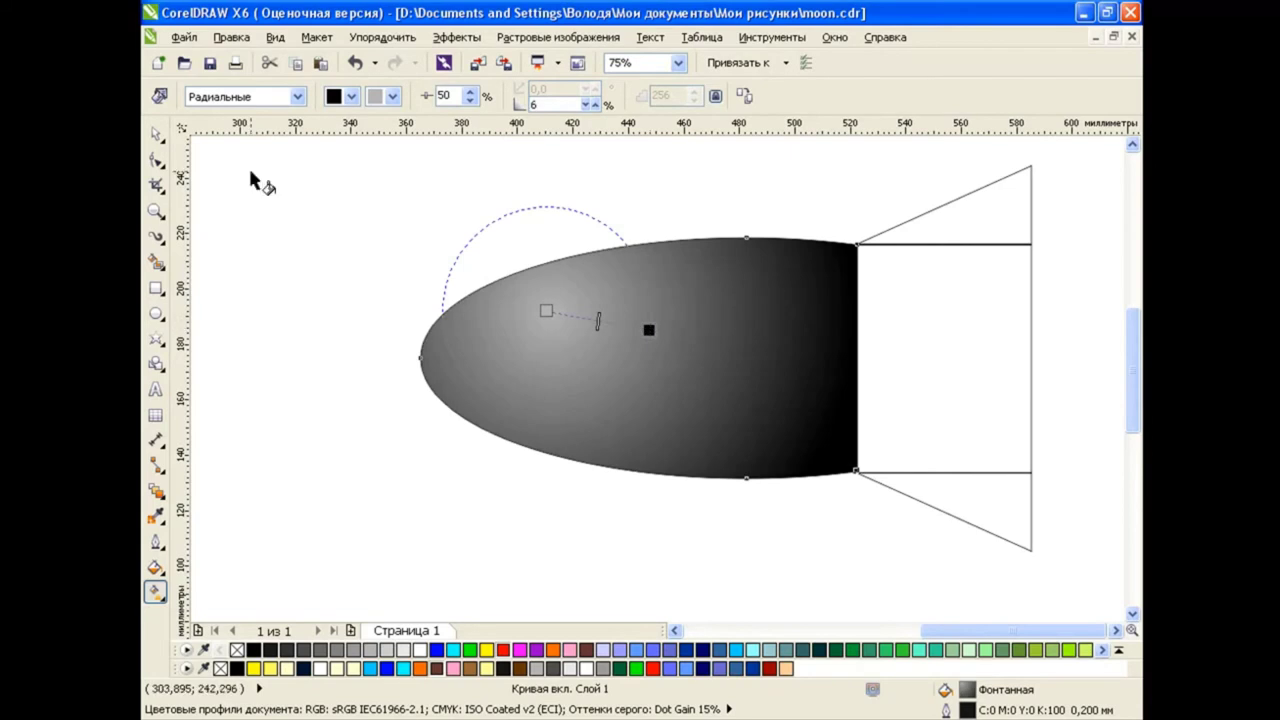
click(155, 133)
Fill the body rectangle with a custom linear black–grey–black fountain fill
click(857, 360)
click(155, 591)
click(250, 589)
click(575, 216)
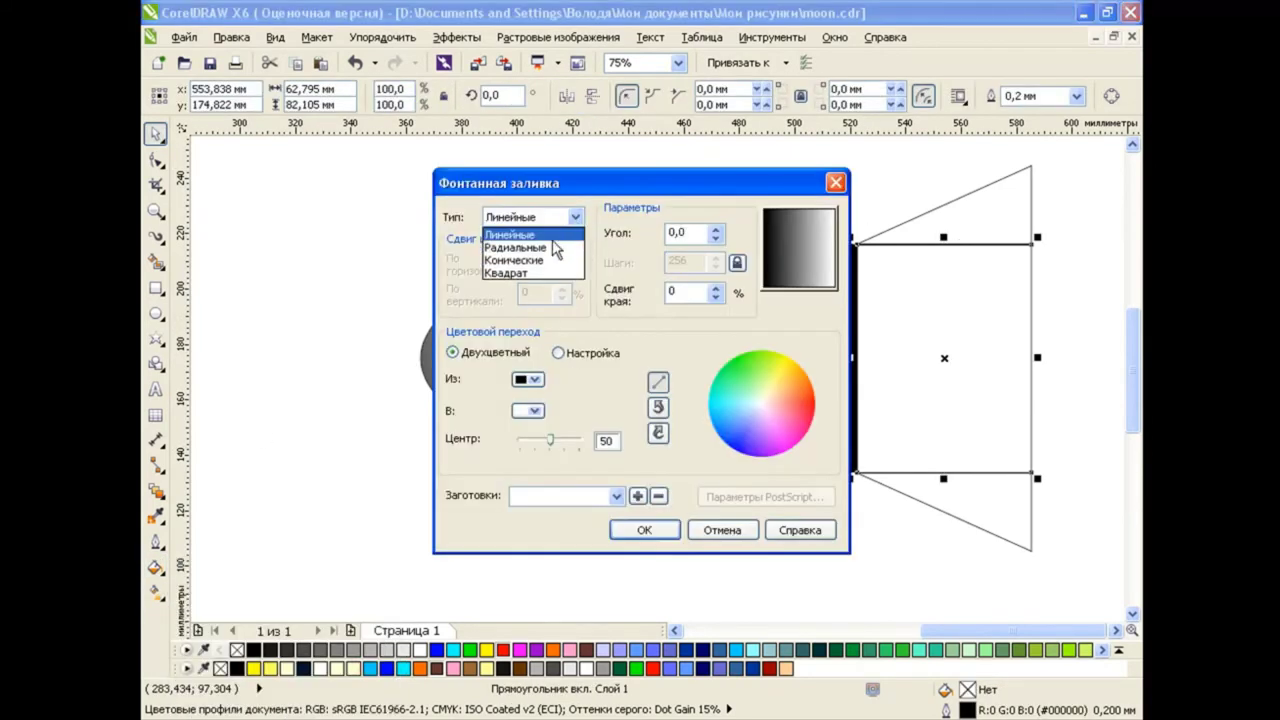
click(510, 238)
click(558, 352)
click(678, 410)
click(697, 350)
double_click(562, 409)
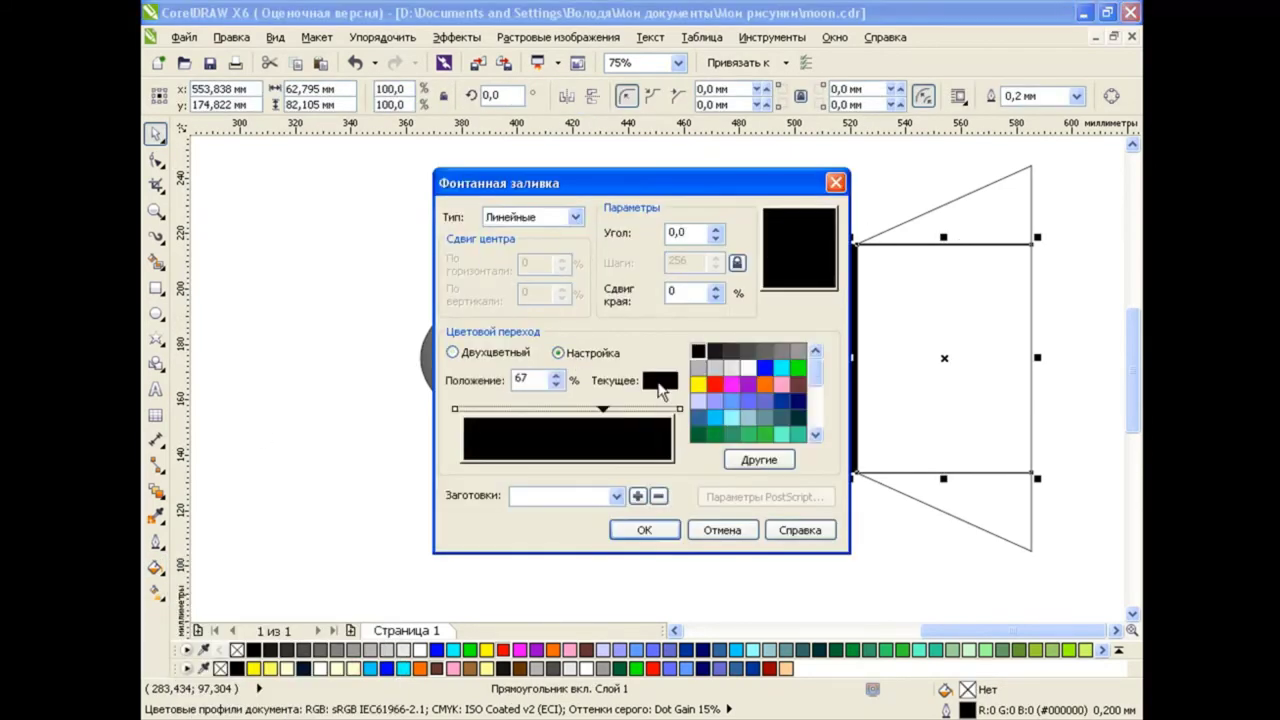
click(698, 368)
click(658, 527)
Turn the body gradient to a 90° angle so it runs top to bottom
click(155, 593)
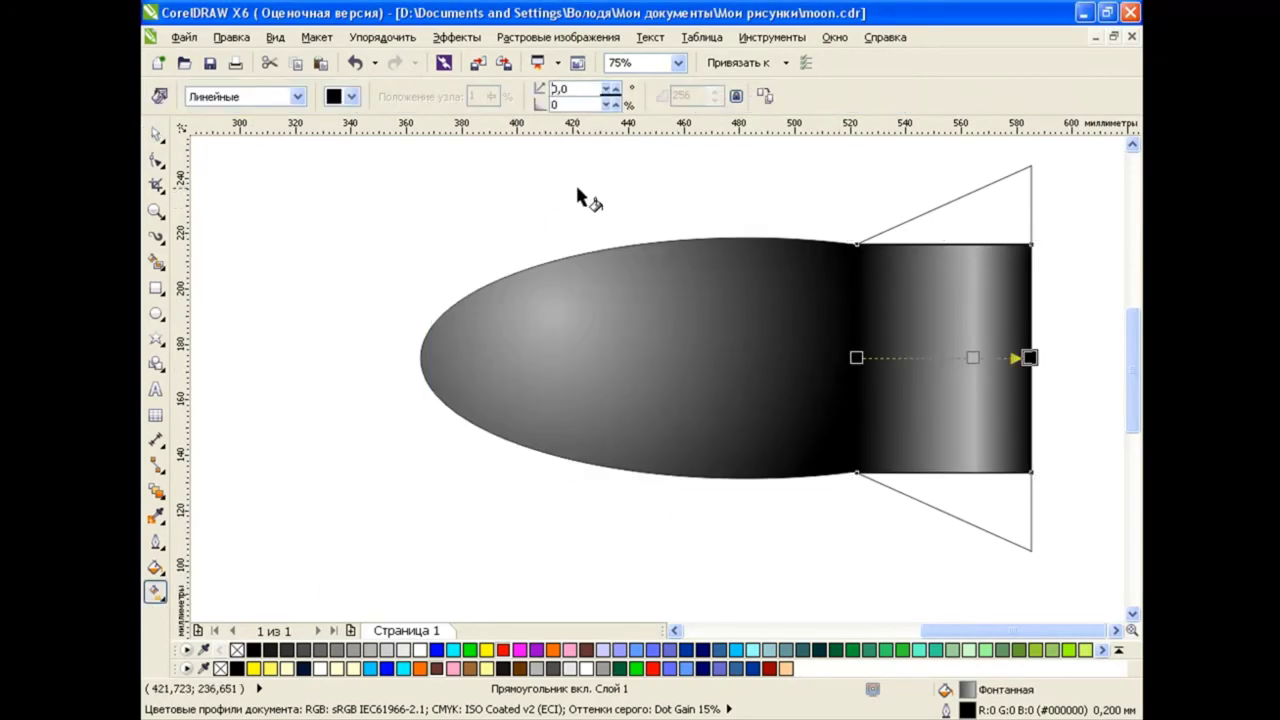
text(9)
key(Return)
click(160, 134)
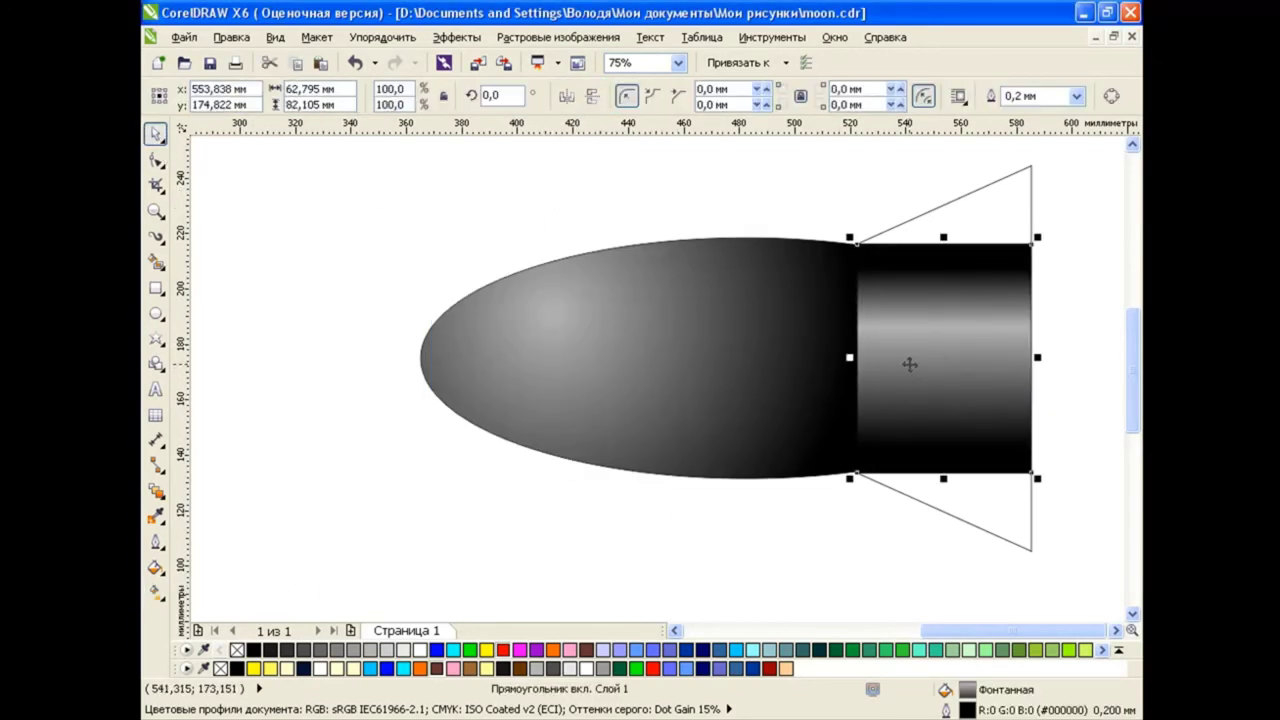
click(990, 531)
Give the lower tail fin a linear fountain fill ending in grey
click(156, 567)
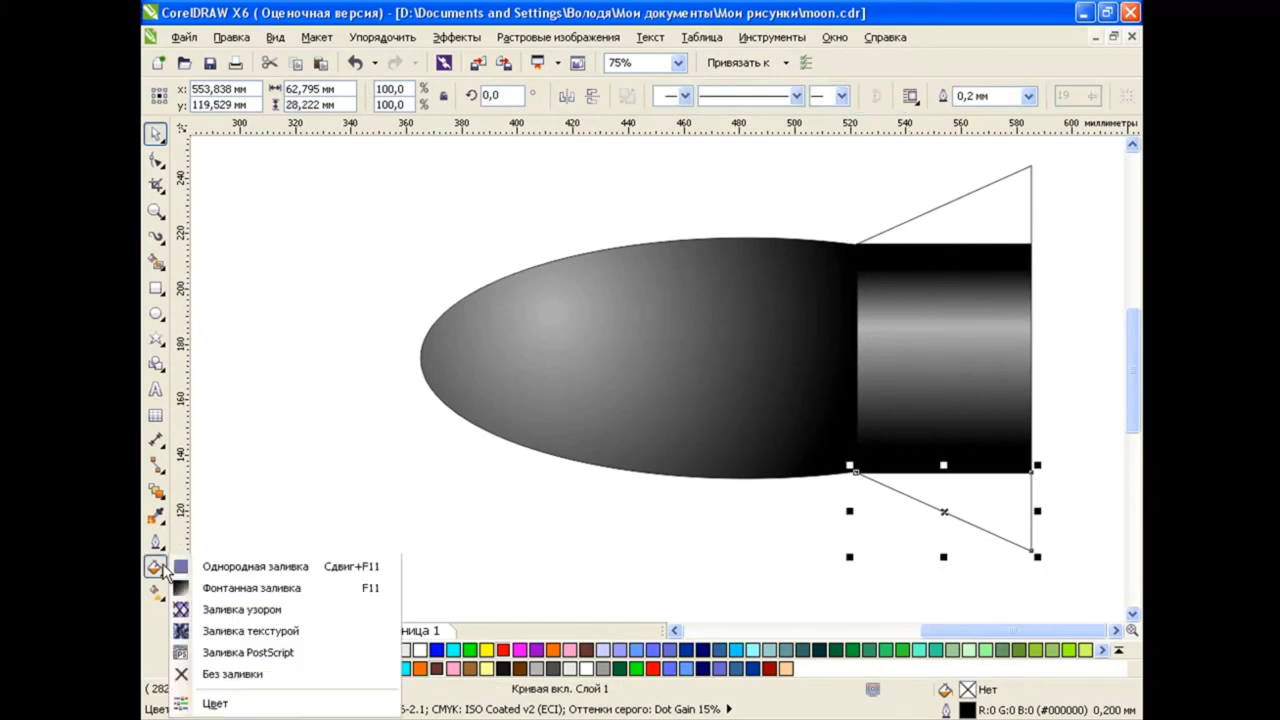
click(245, 584)
click(576, 217)
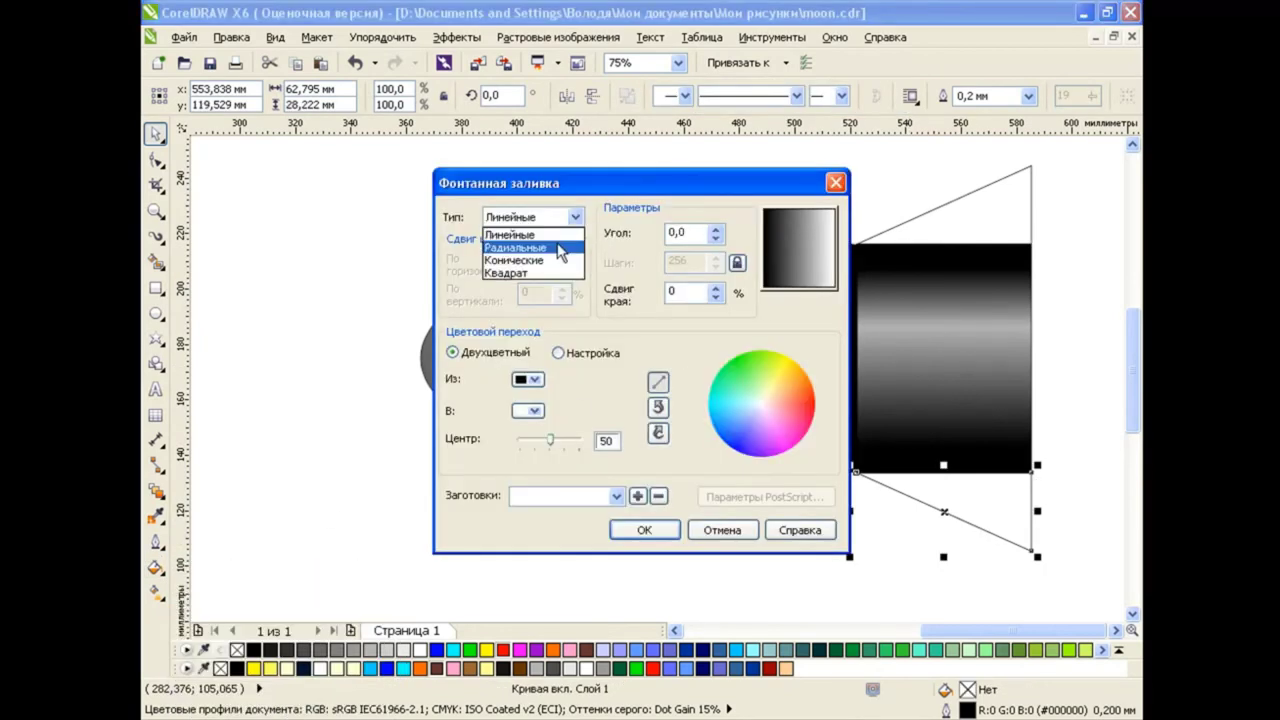
click(675, 233)
key(Return)
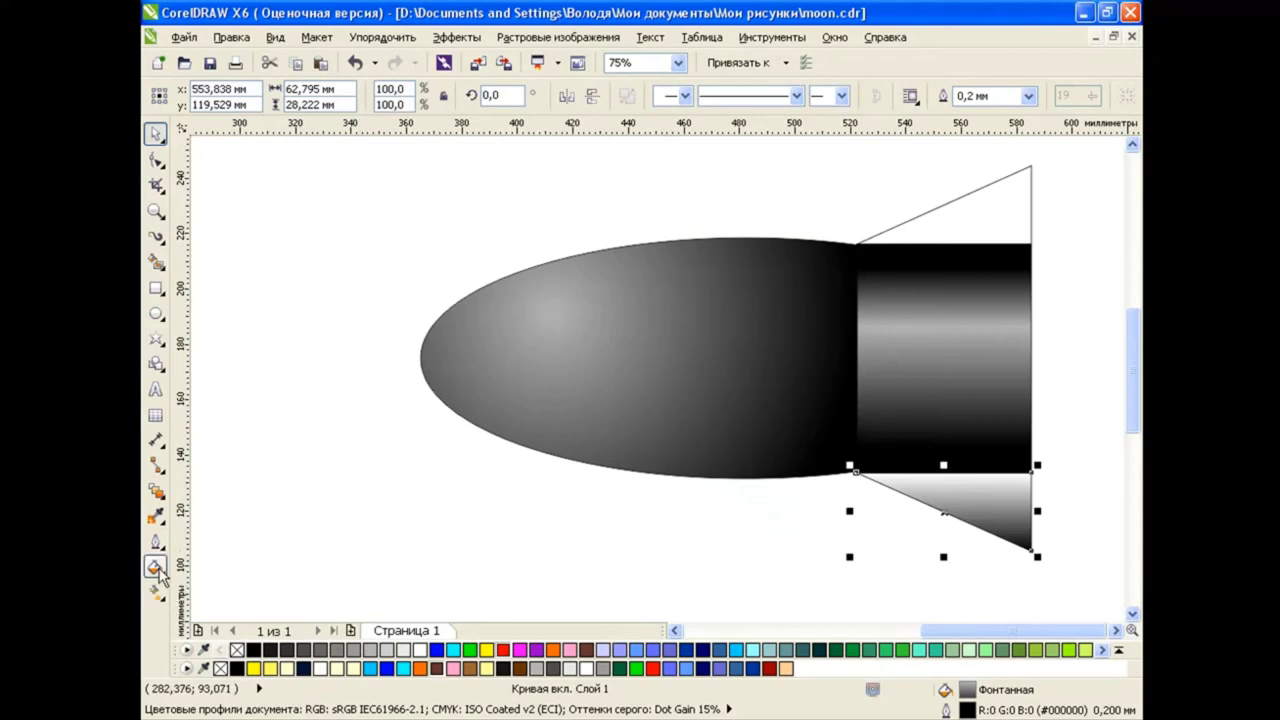
click(157, 567)
click(245, 584)
click(528, 411)
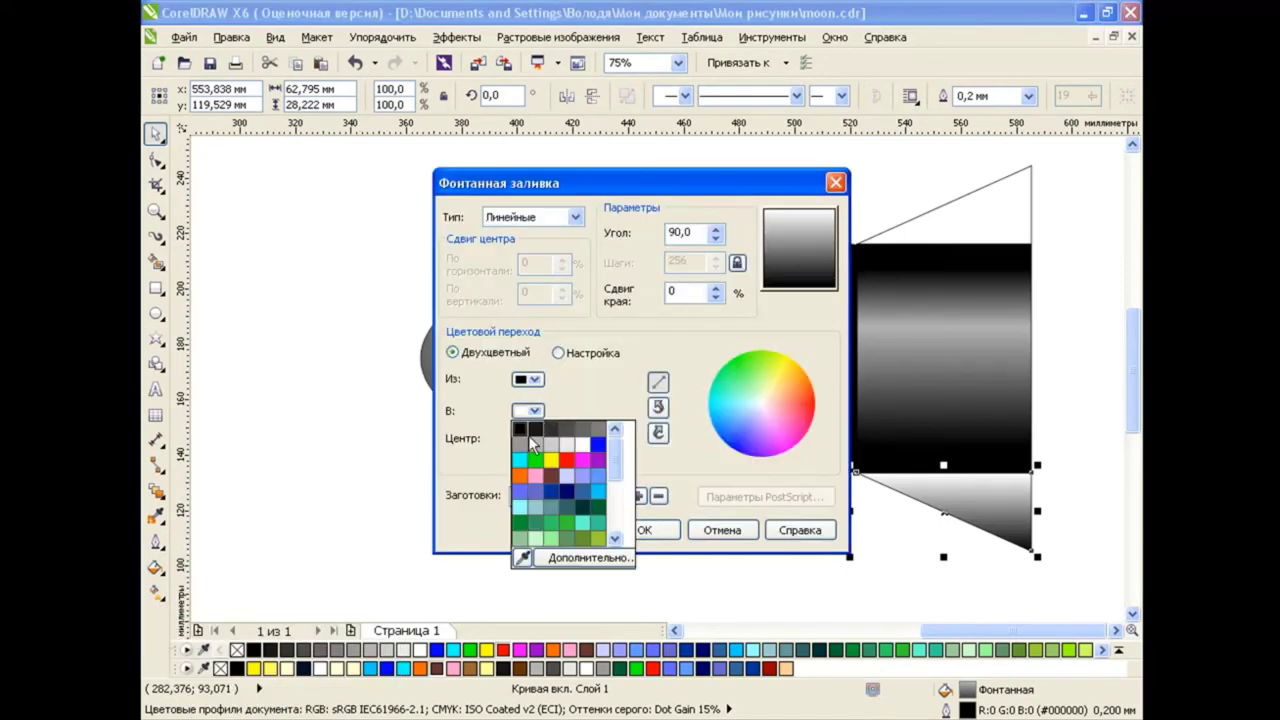
click(521, 448)
click(644, 530)
Copy the lower fin's fill onto the upper tail fin
click(992, 240)
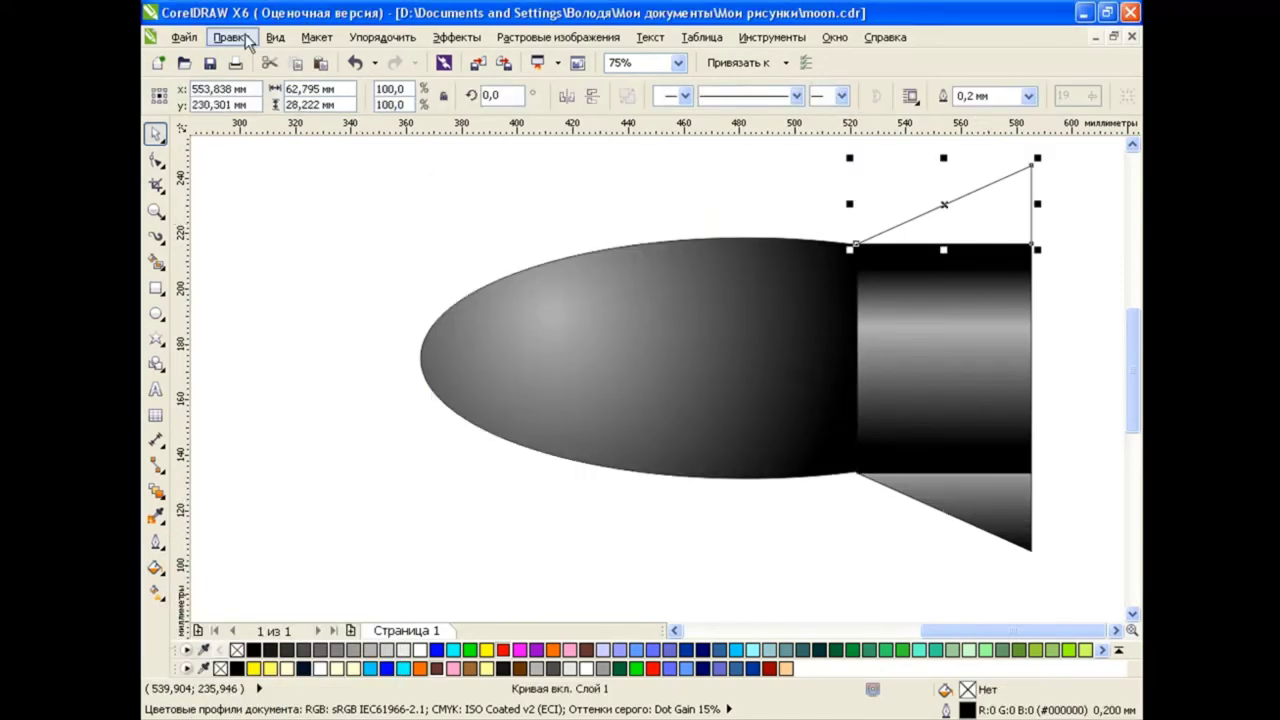
click(231, 37)
click(325, 311)
click(676, 404)
click(972, 505)
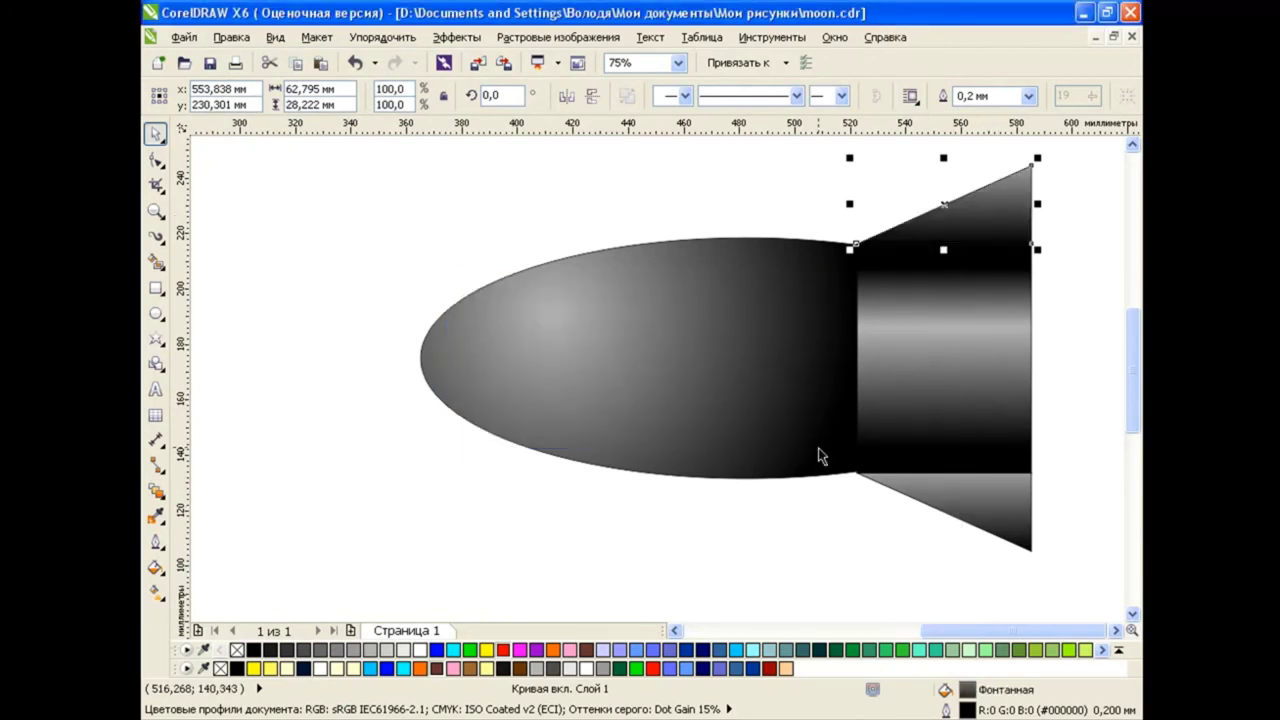
Run the upper fin's gradient vertically, then select all the rocket parts
click(155, 591)
mouse_move(948, 175)
mouse_down()
mouse_move(948, 294)
mouse_move(945, 249)
mouse_up()
key(space)
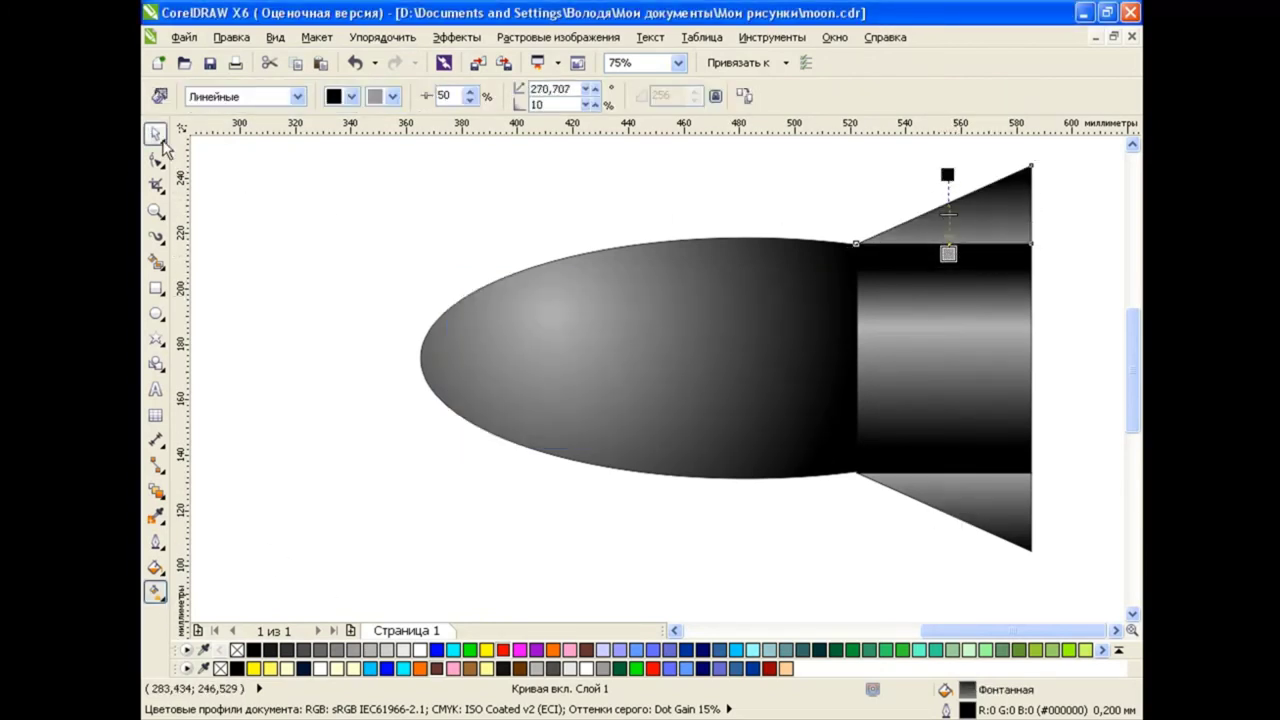
key(Escape)
scroll(757, 394, down, 2)
drag(1041, 228, 561, 497)
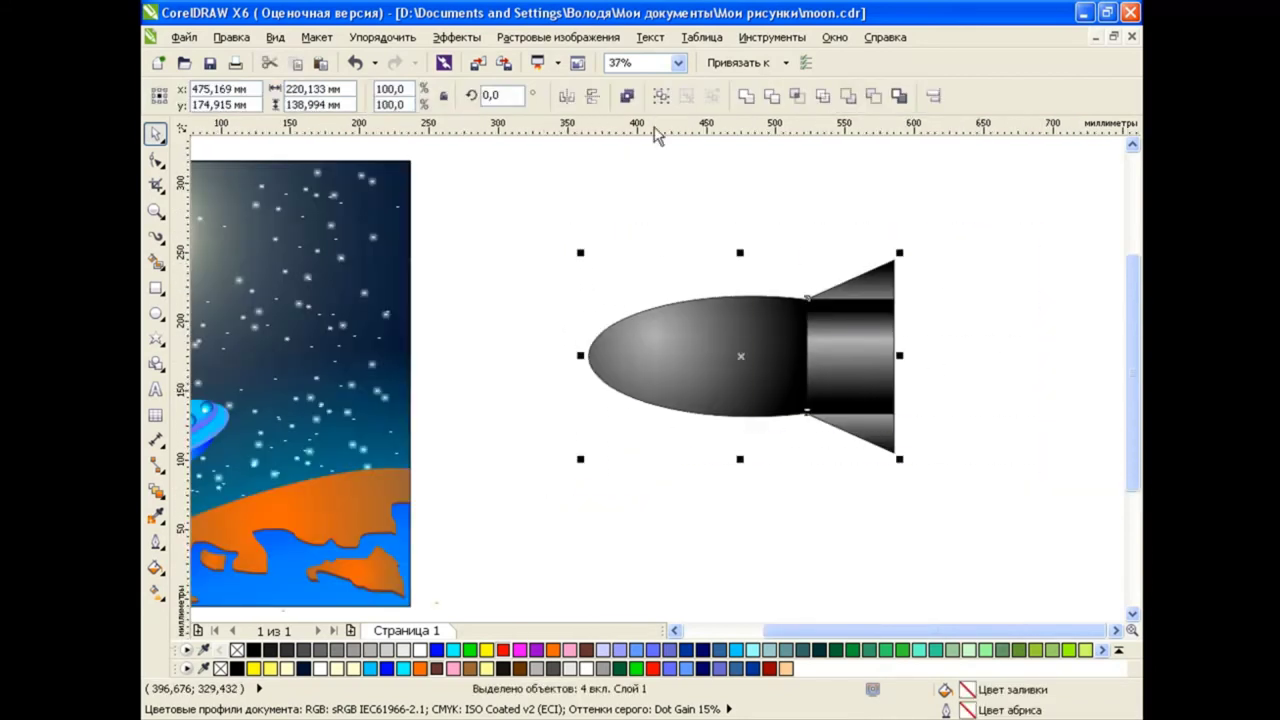
Shrink the rocket to about 27%, move it near the moon, and tilt it about 44°
click(680, 631)
drag(1086, 459, 856, 311)
mouse_move(473, 333)
mouse_down()
mouse_move(486, 337)
mouse_move(450, 270)
mouse_move(490, 242)
mouse_up()
click(406, 309)
key(shift+F4)
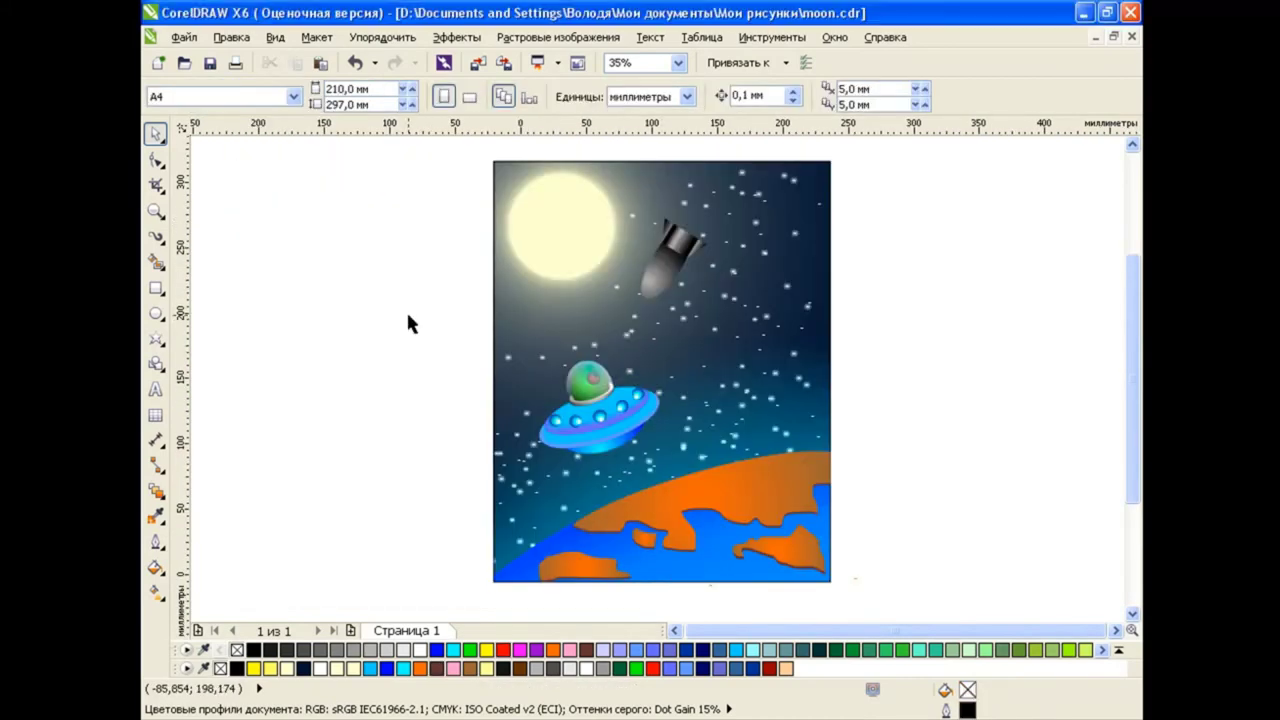
Draw a tall red ellipse with a narrower yellow ellipse inside it
key(F7)
drag(276, 177, 456, 558)
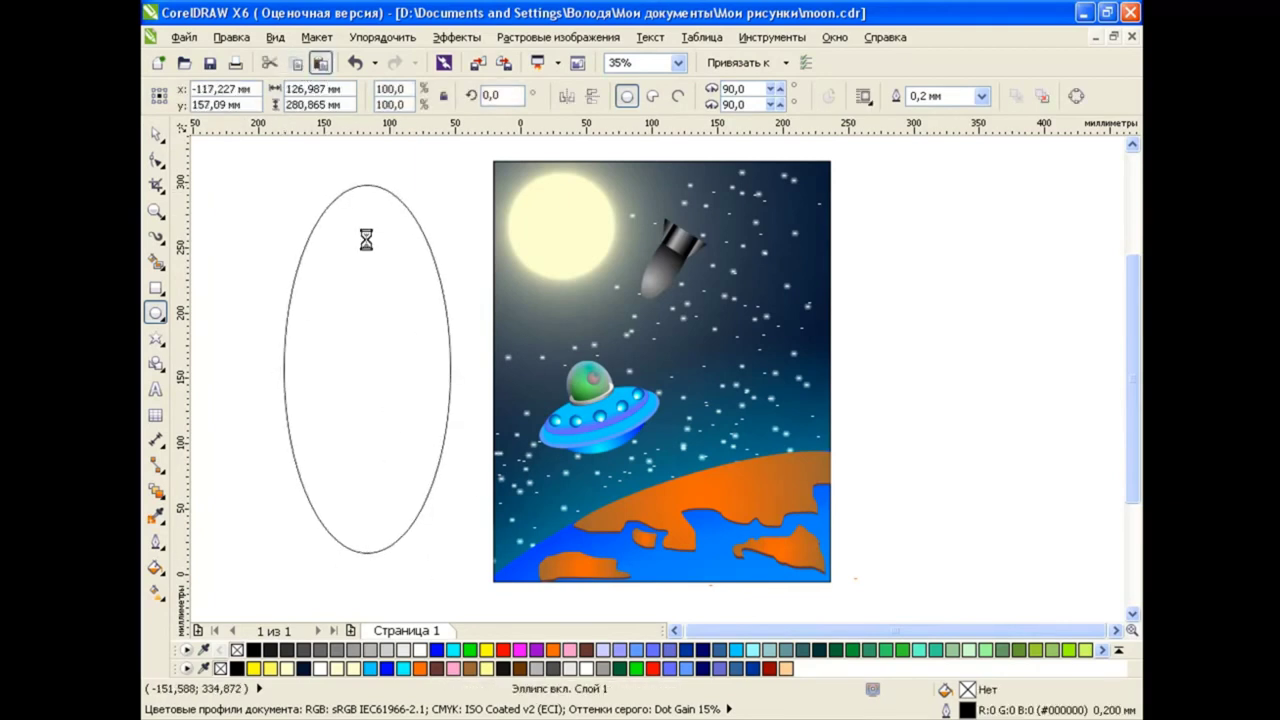
drag(367, 177, 367, 378)
drag(456, 468, 412, 468)
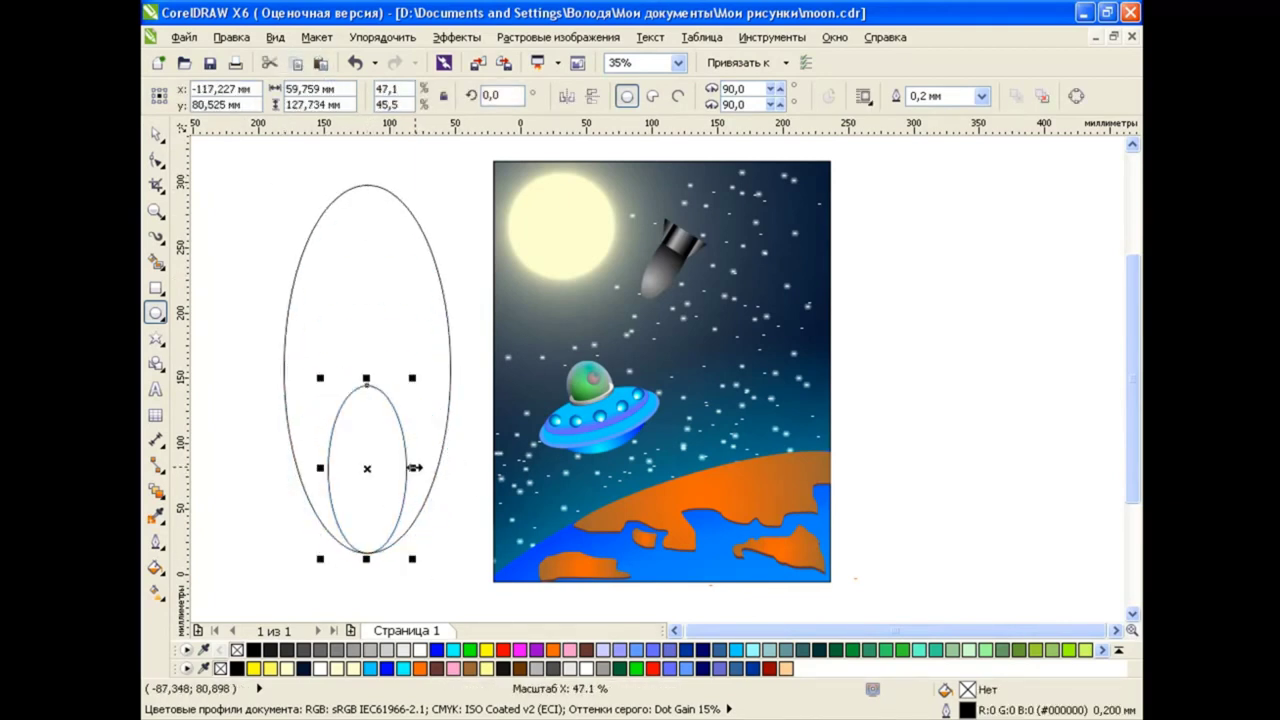
click(486, 650)
key(space)
key(Tab)
click(503, 650)
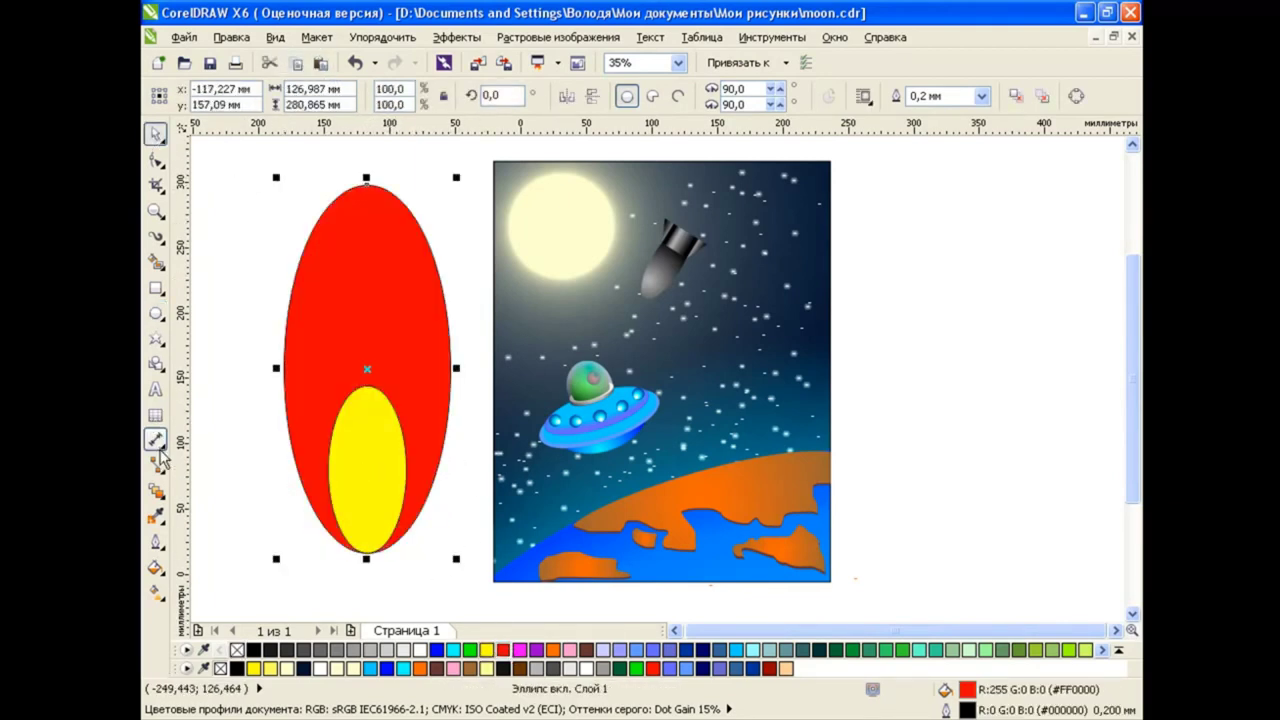
Blend the yellow ellipse into the red one with 200 steps
click(155, 490)
drag(377, 403, 370, 250)
key(Return)
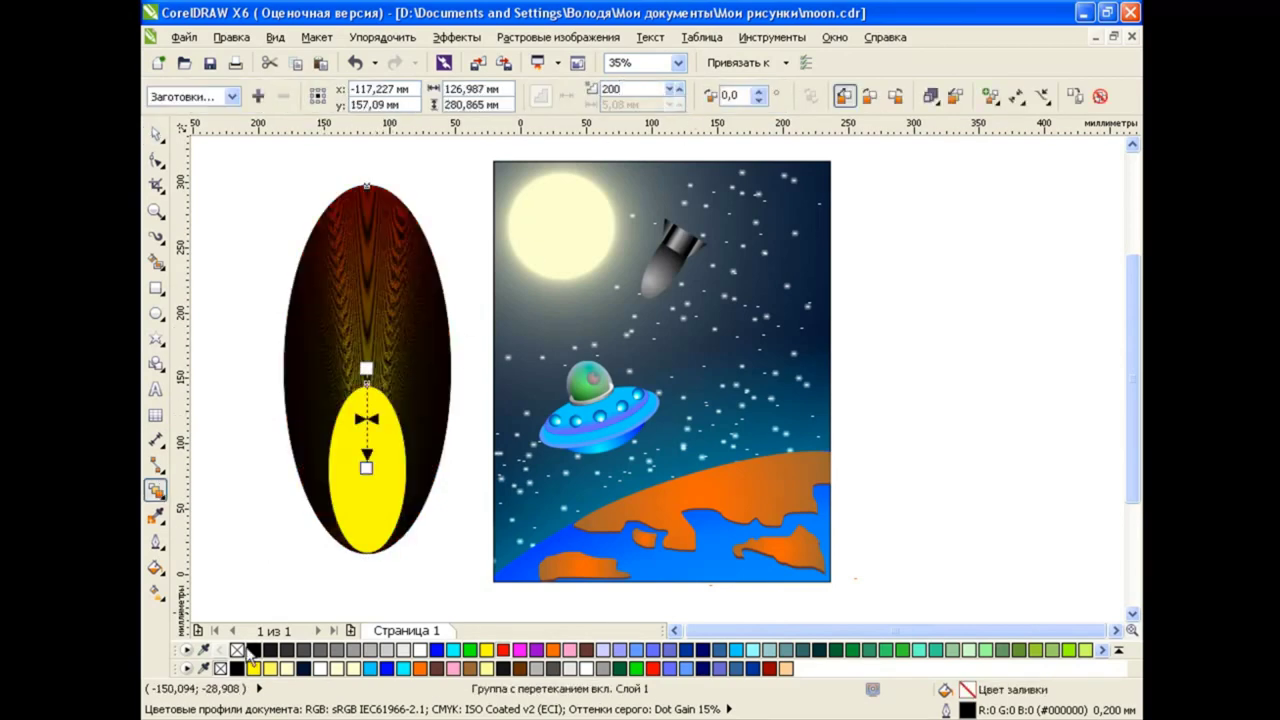
key(space)
click(397, 341)
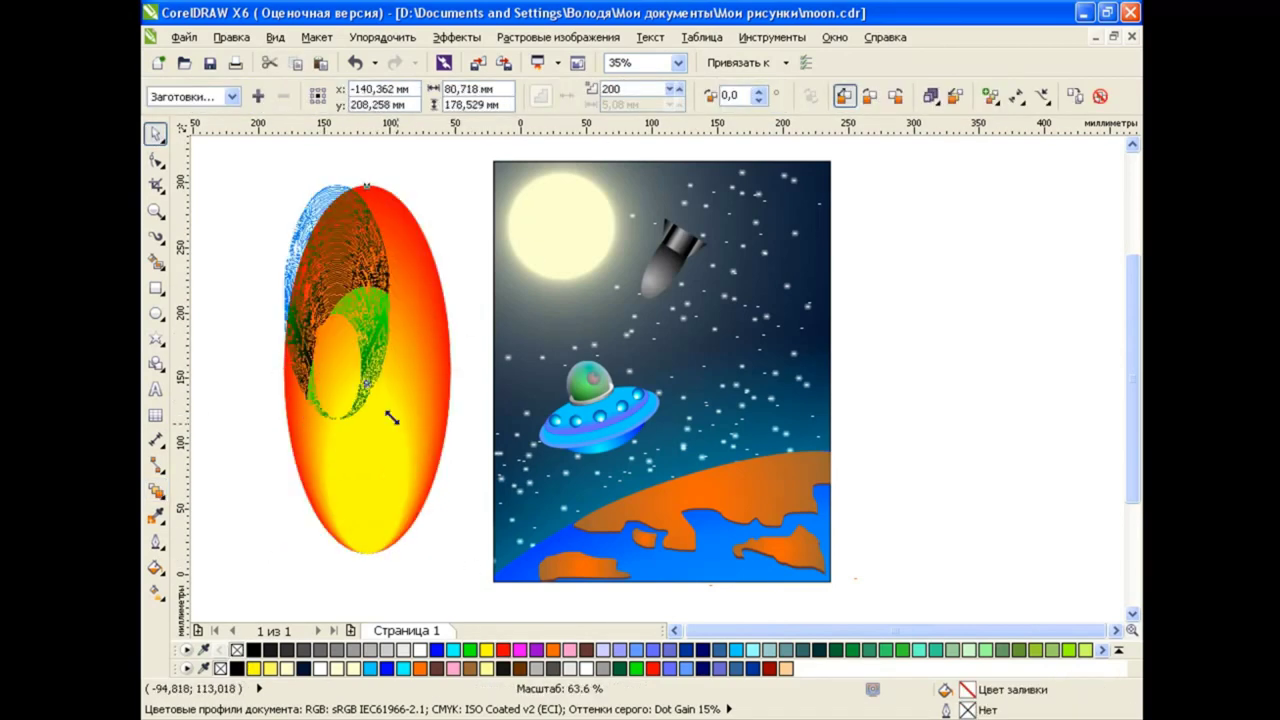
Scale and rotate the blended flame and position it at the rocket's tail
drag(456, 558, 318, 322)
drag(288, 245, 696, 201)
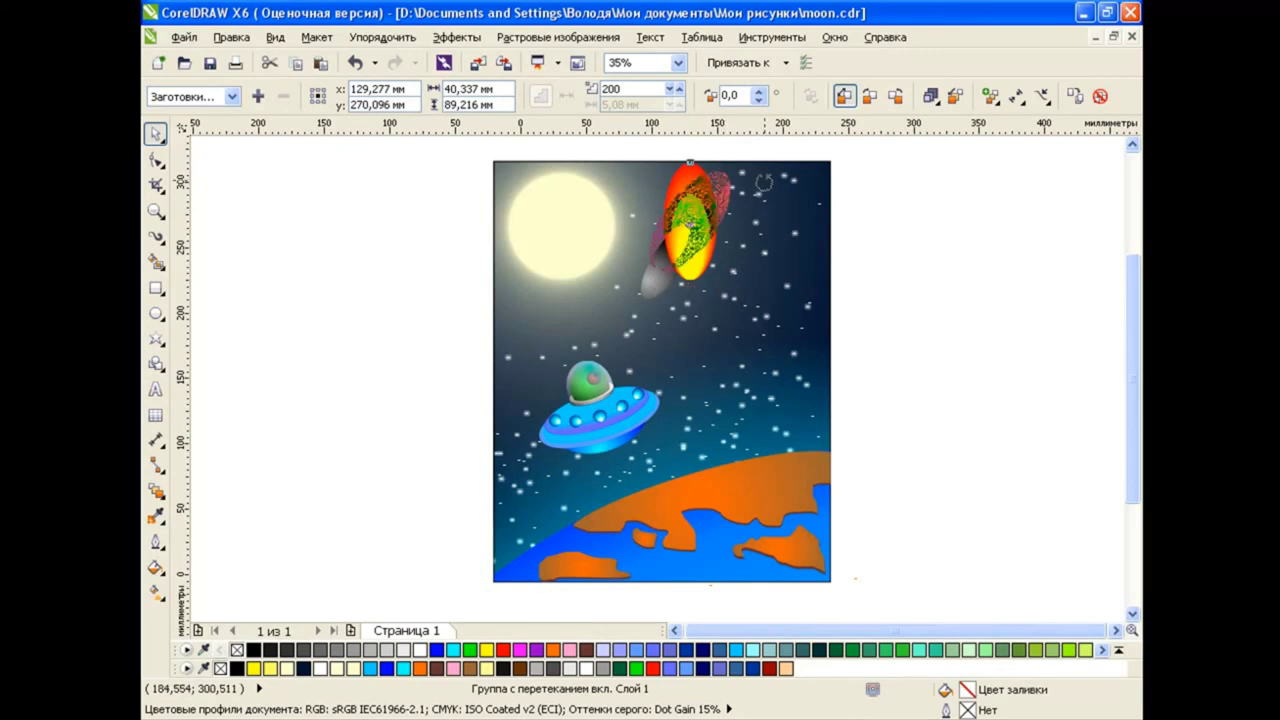
drag(722, 155, 765, 178)
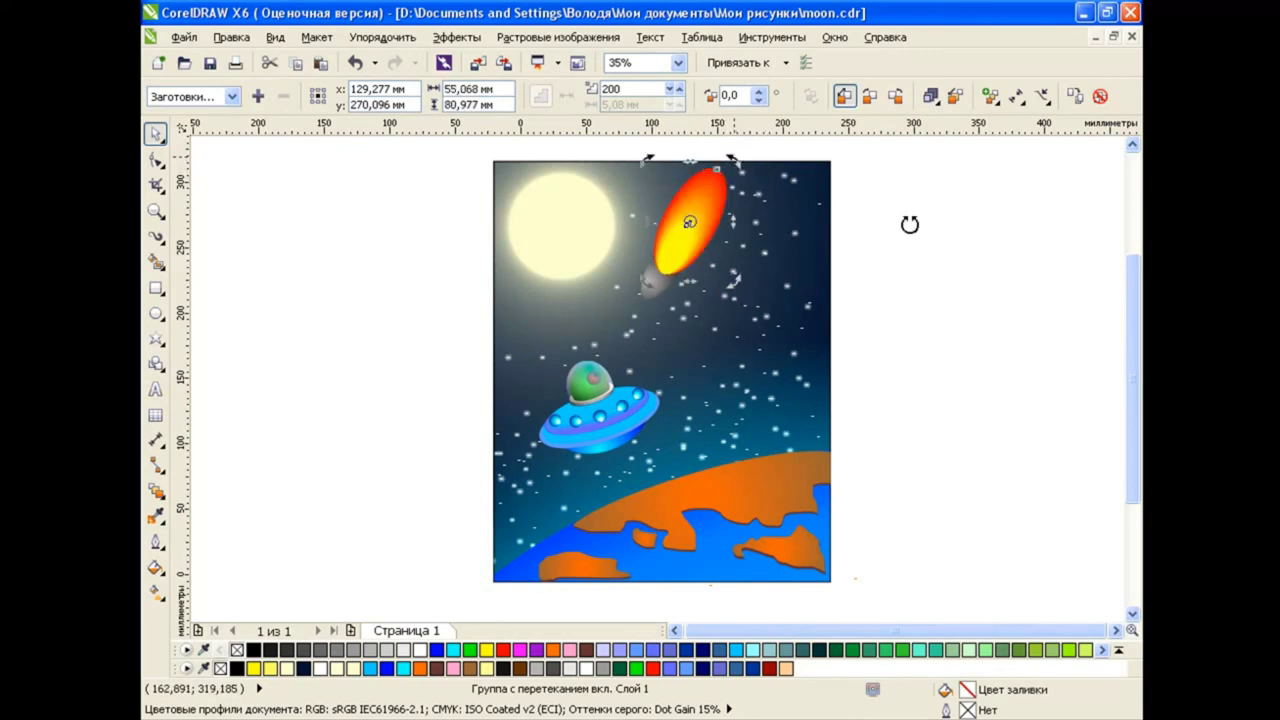
drag(651, 277, 662, 258)
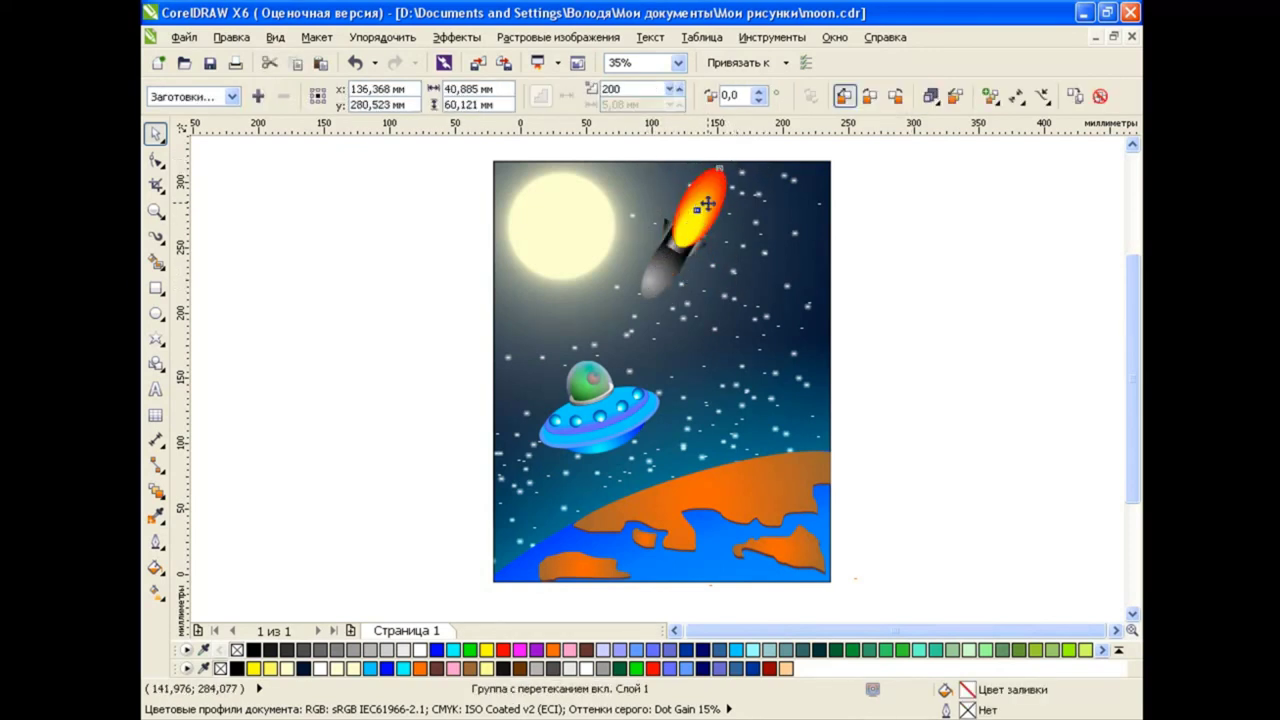
drag(696, 212, 750, 188)
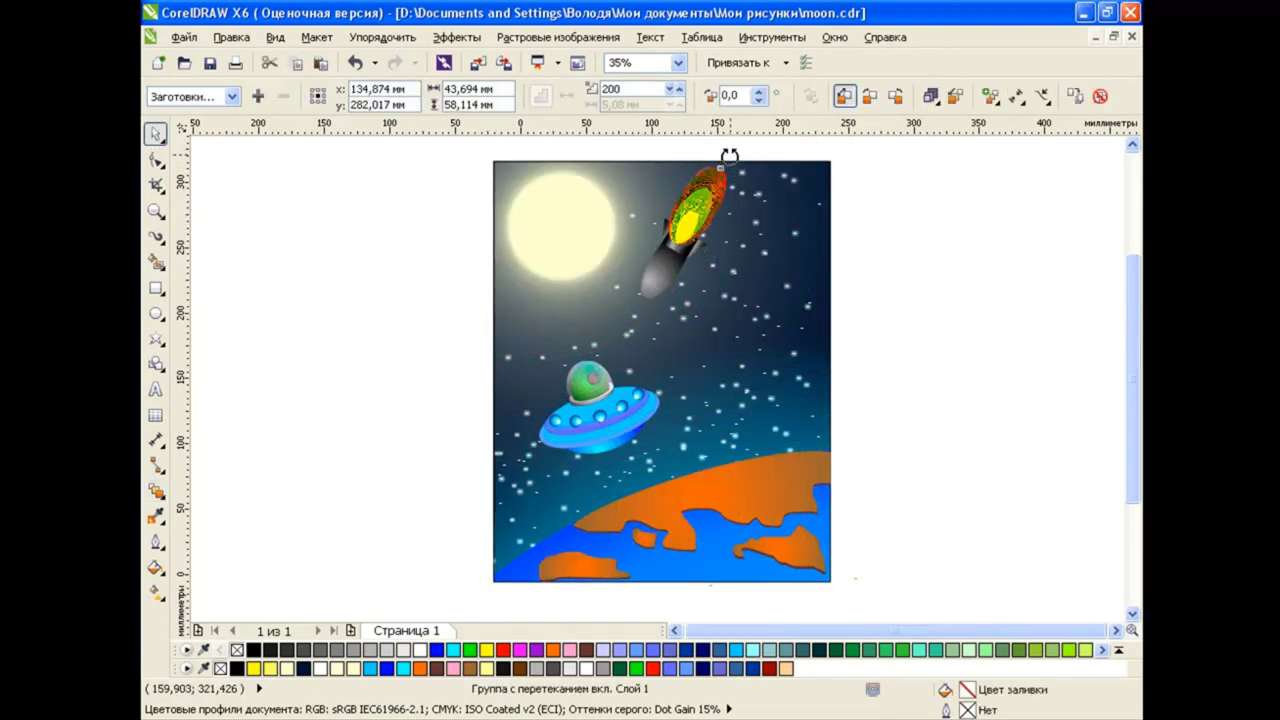
key(space)
click(872, 266)
drag(709, 207, 704, 203)
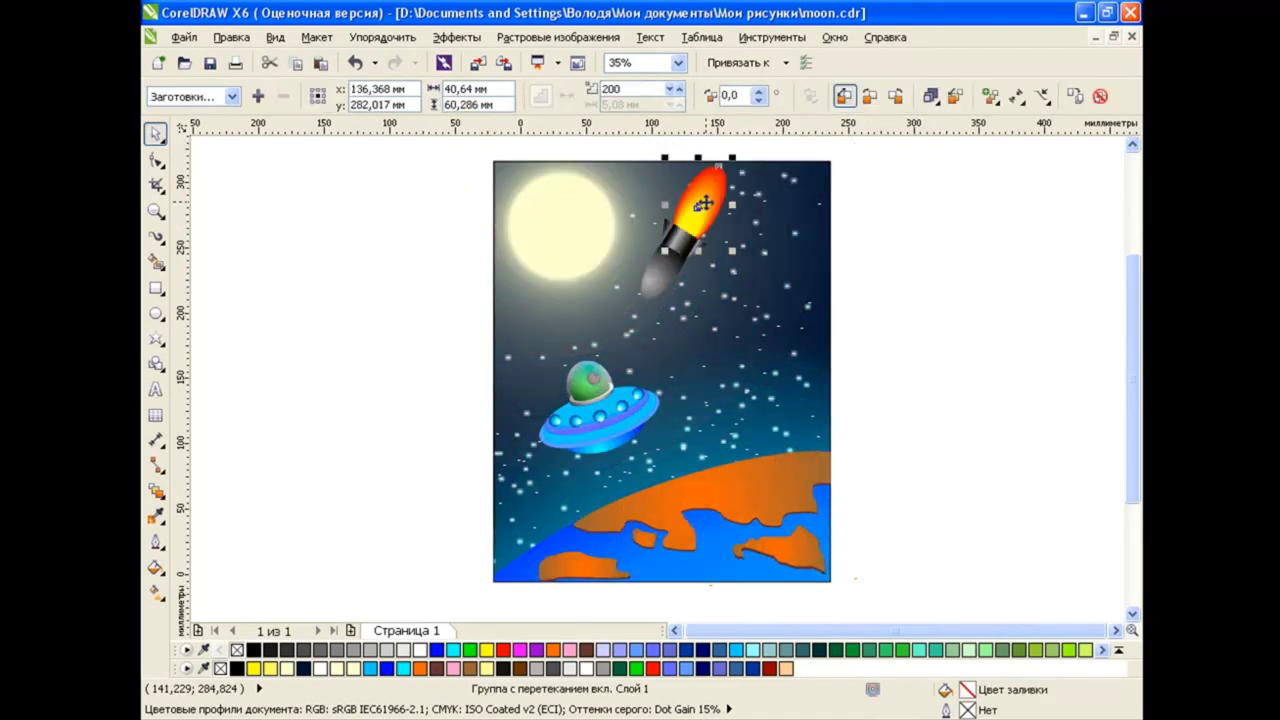
click(943, 291)
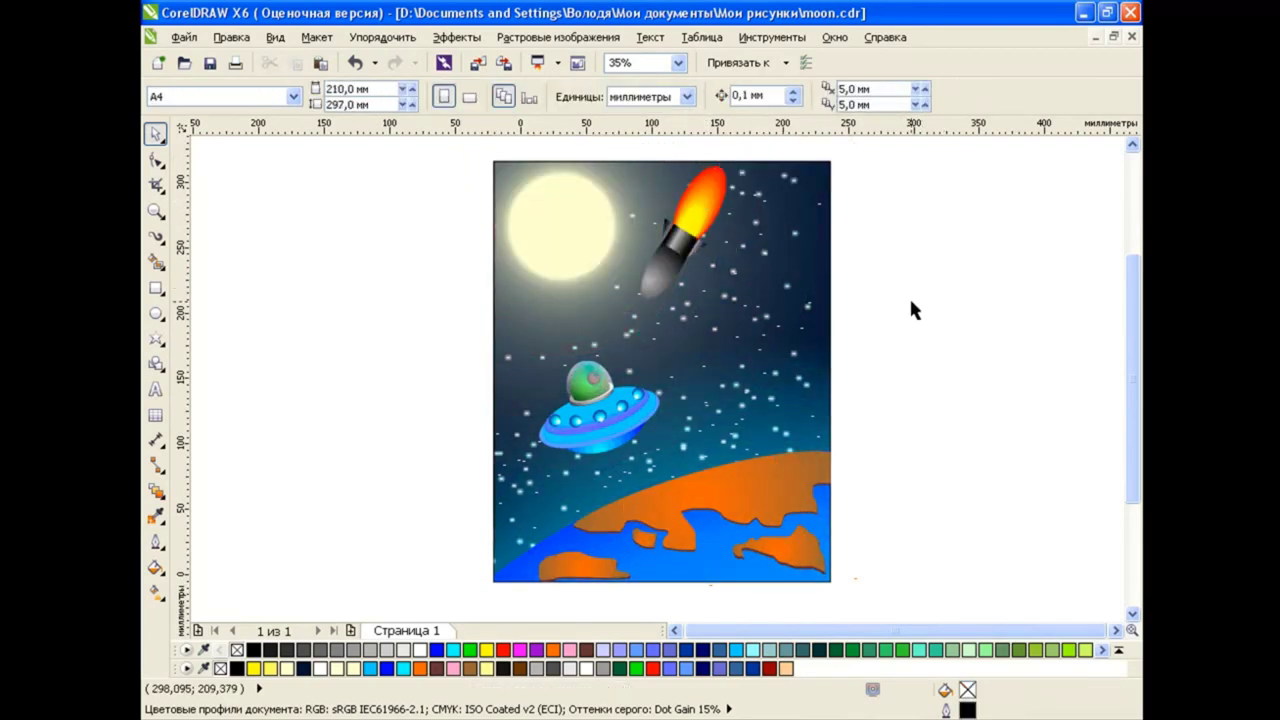